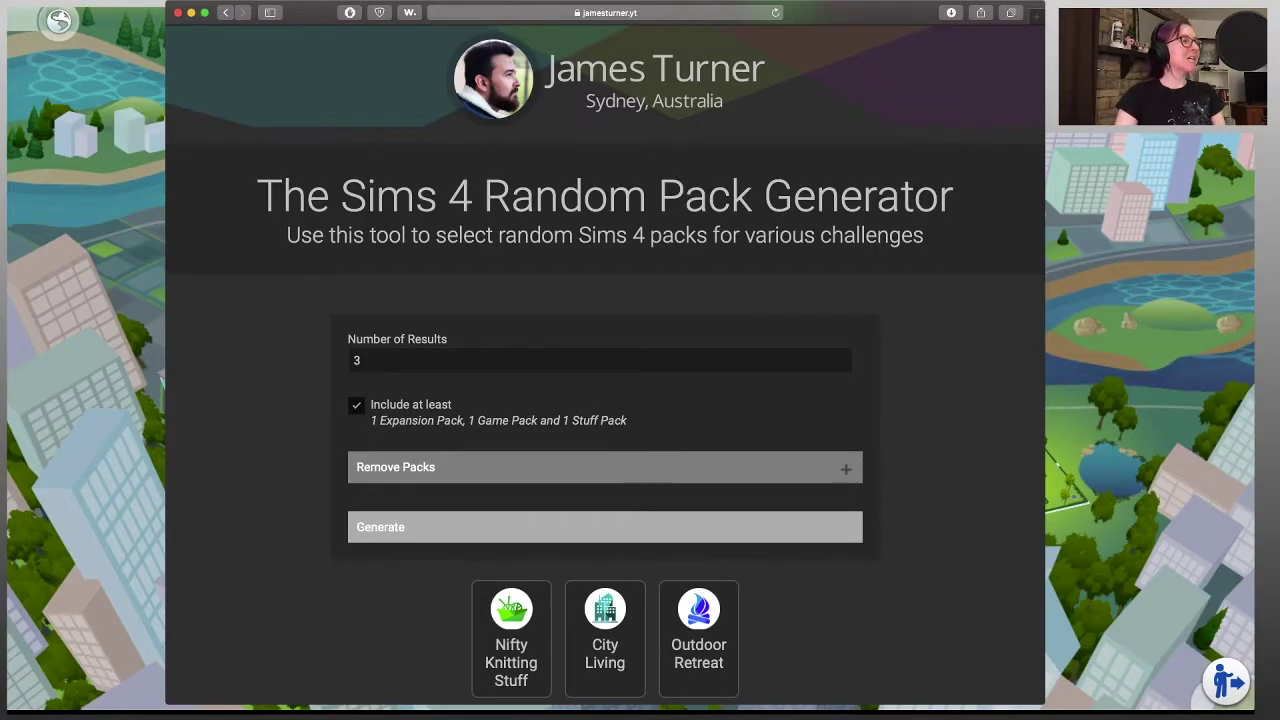
Step: Roll a new random pack set, which comes up Bowling Night Stuff, Island Living and StrangerVille
click(605, 527)
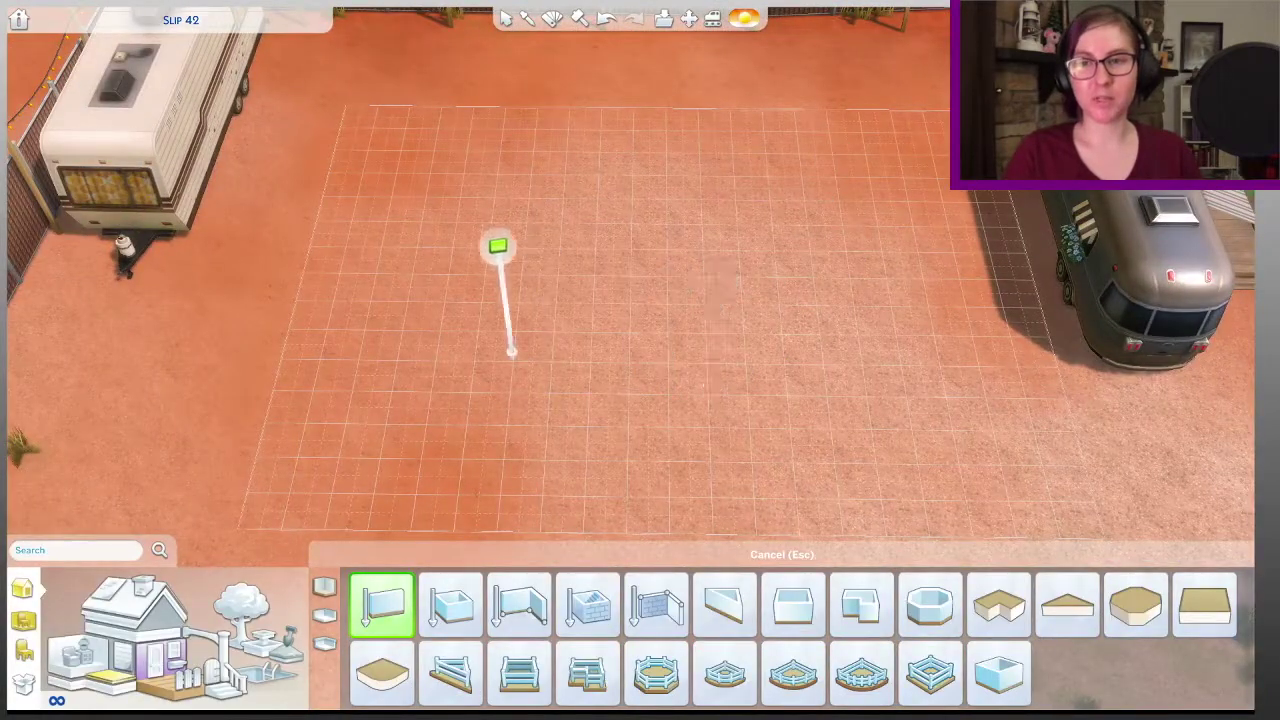
Step: Draw the walls of the small rectangular room
drag(498, 245, 889, 251)
key(period)
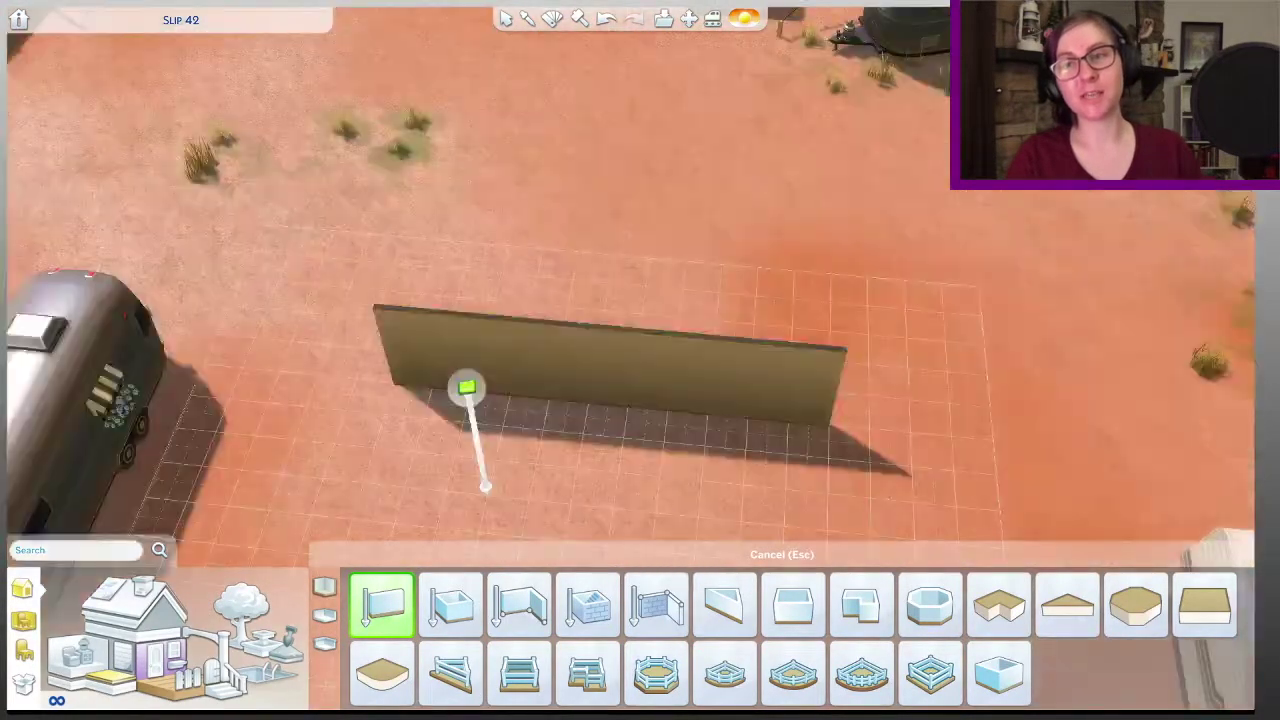
key(period)
drag(674, 177, 920, 157)
key(period)
drag(694, 63, 871, 343)
key(period)
key(Escape)
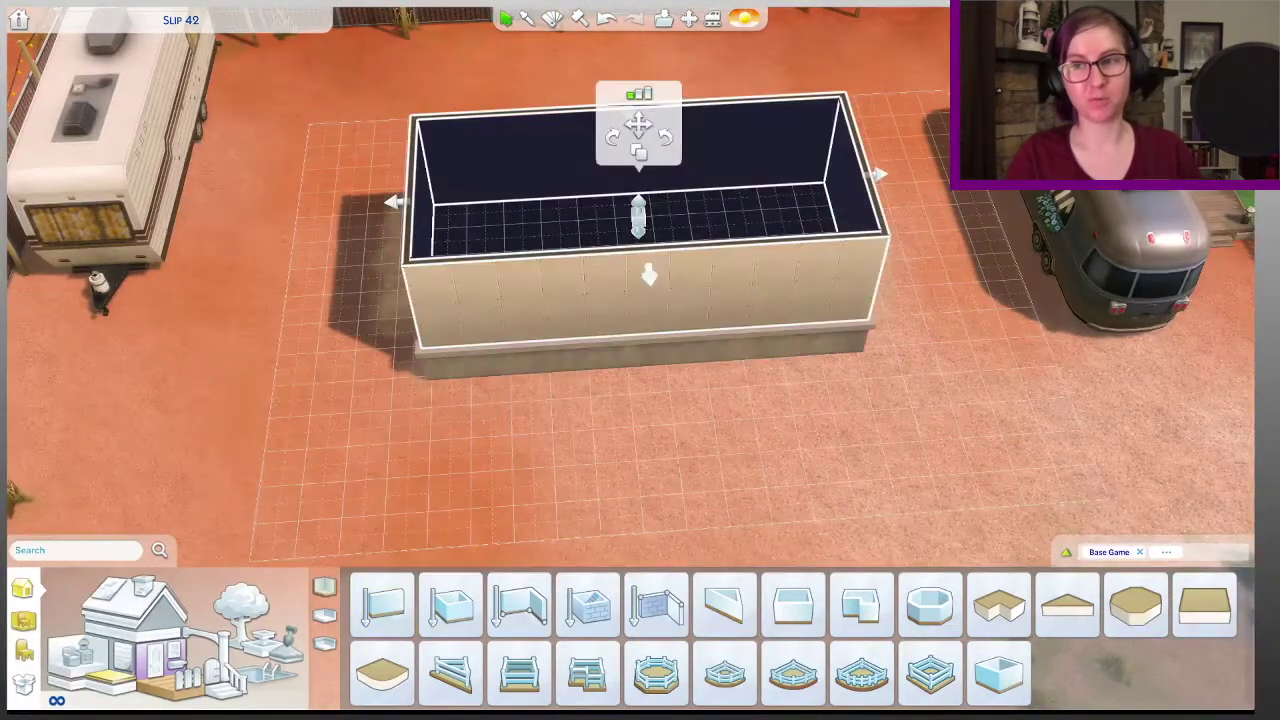
Step: Add a front porch platform and give the foundation a lattice pattern
click(519, 672)
click(752, 360)
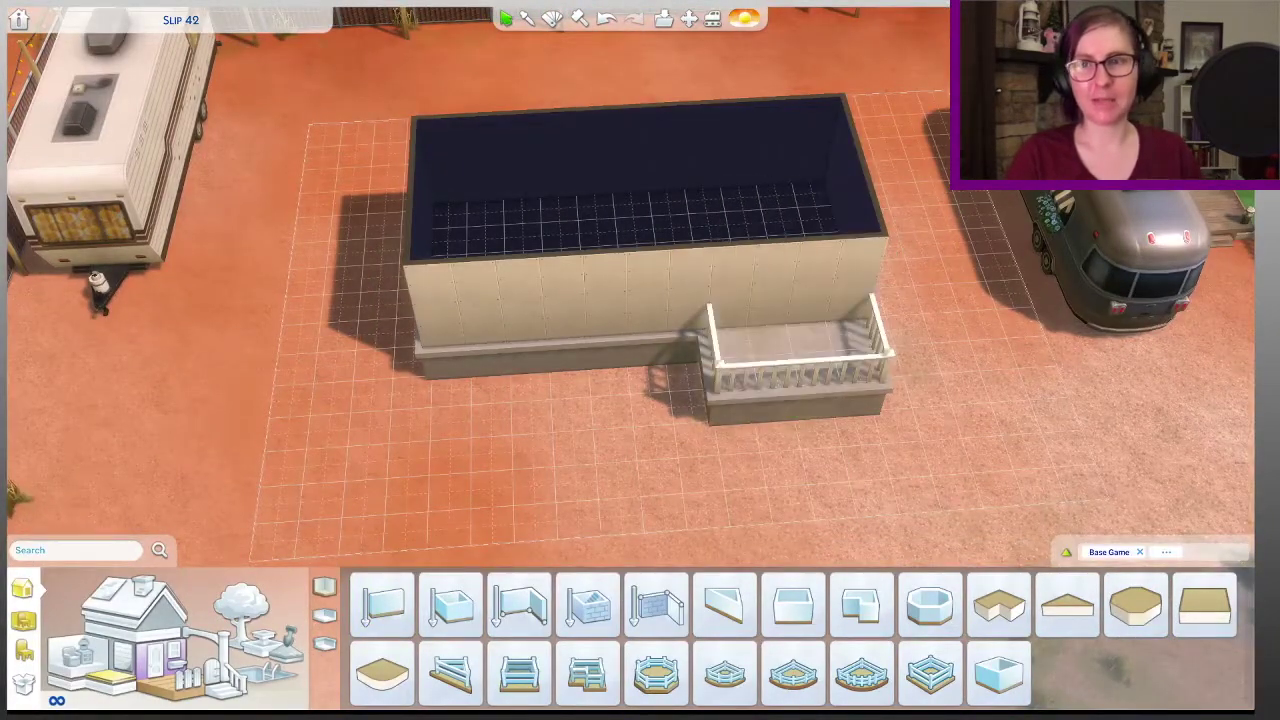
click(130, 688)
click(965, 607)
Step: Cover the room with a gable roof, then roof the porch and add a white pergola
click(135, 600)
click(349, 605)
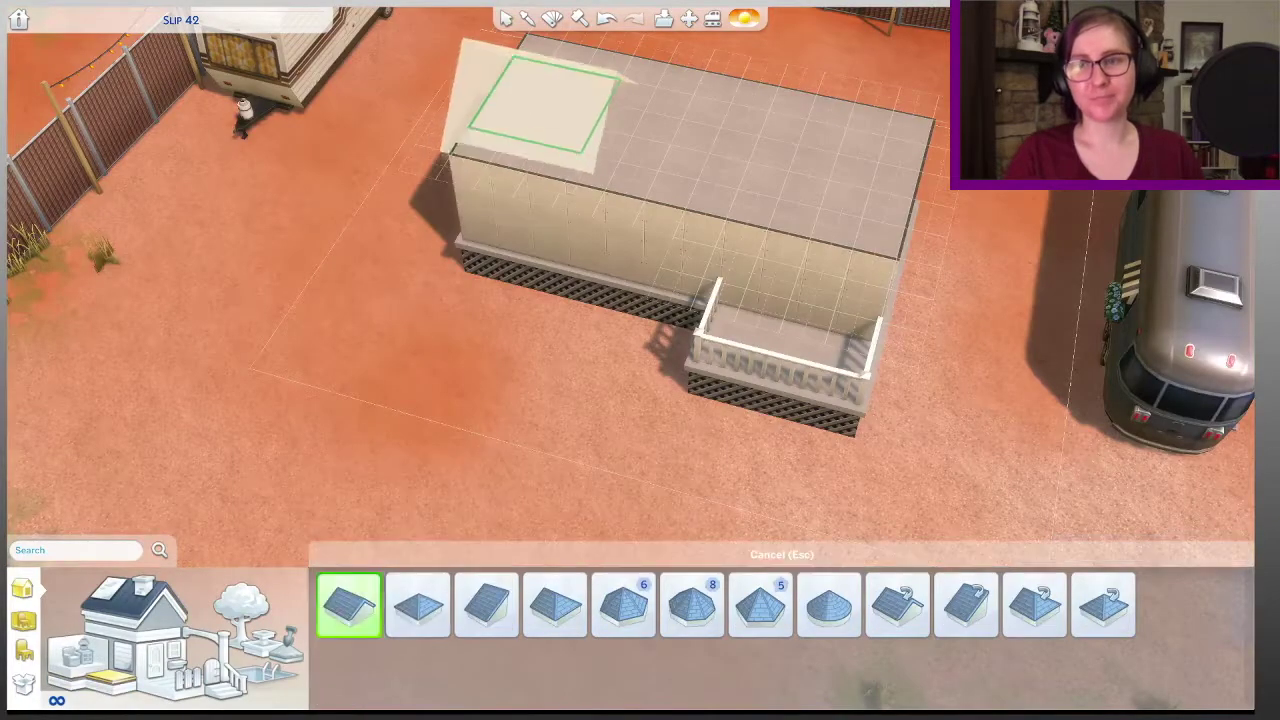
click(540, 105)
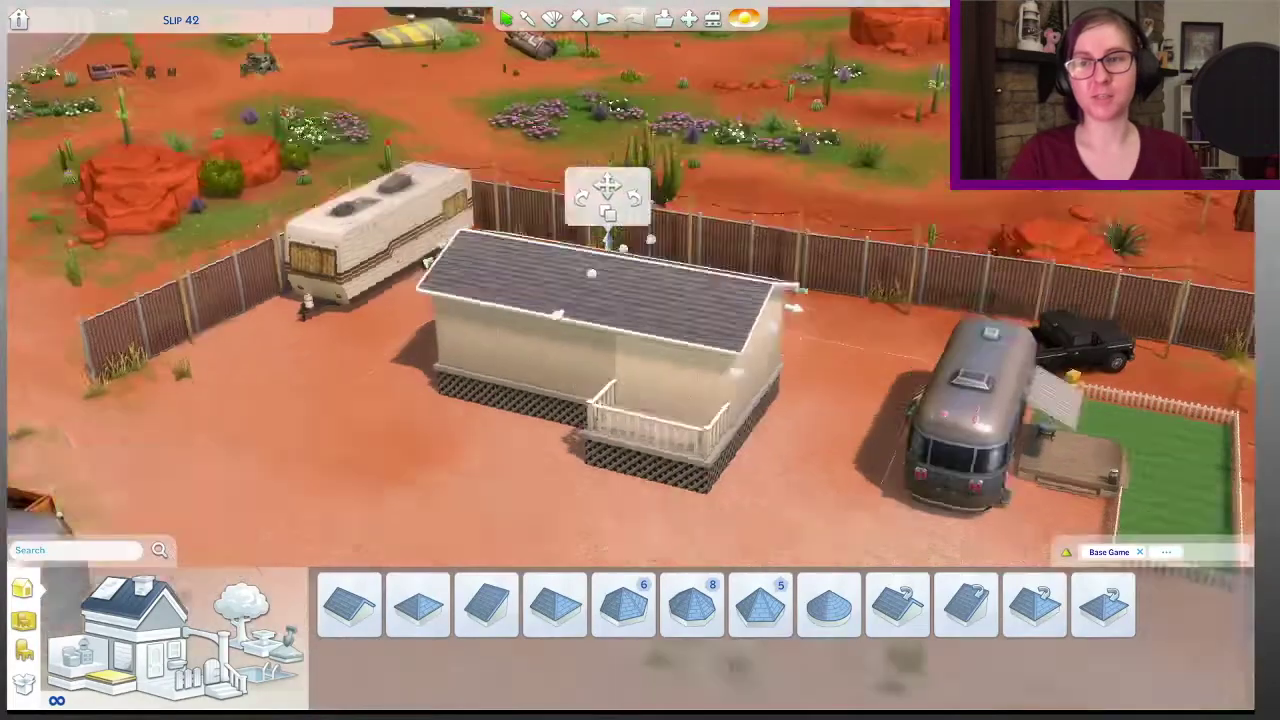
click(487, 605)
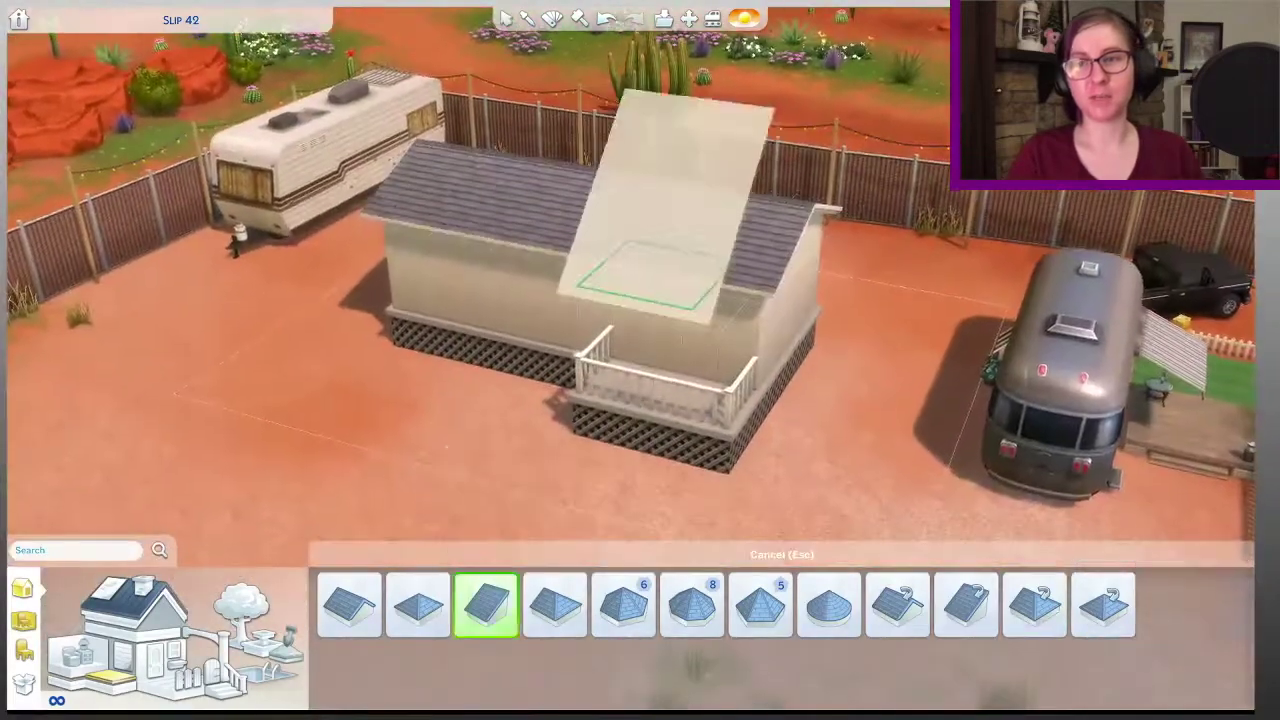
click(743, 457)
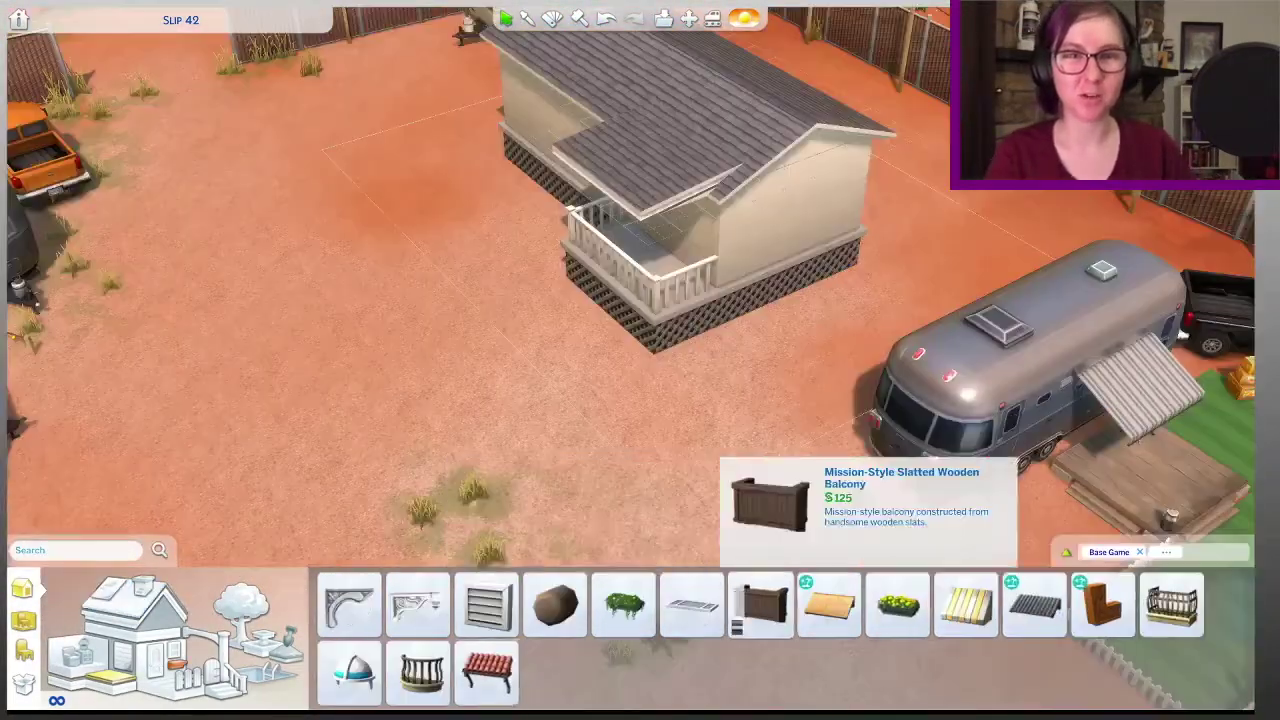
click(692, 605)
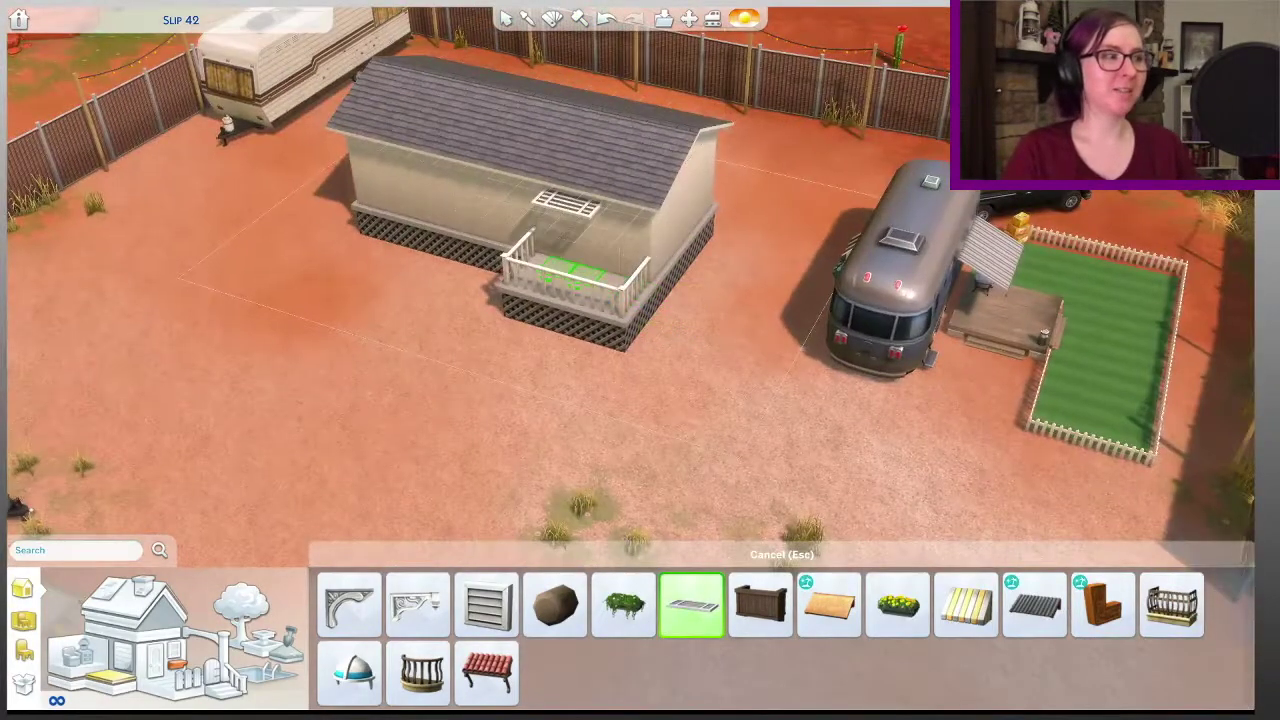
click(640, 235)
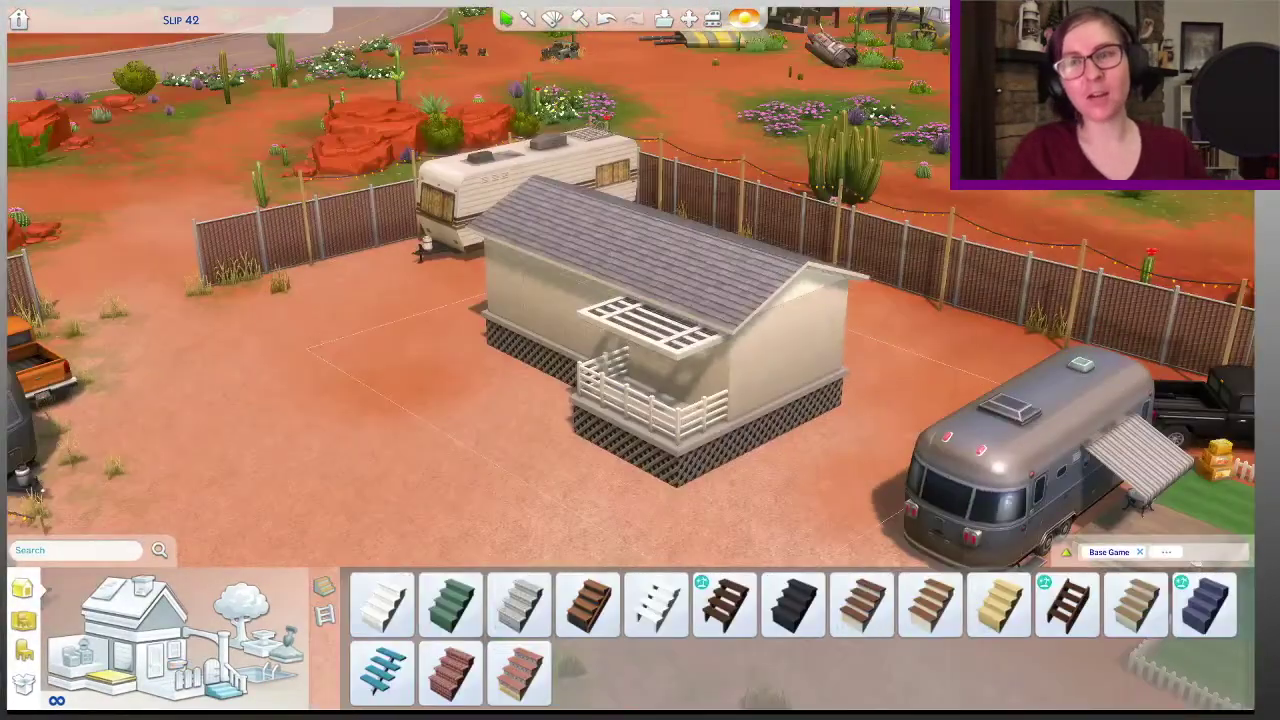
Step: Add white porch stairs and place the Willow Creek Mailbox beside them
click(720, 450)
text(mailbox)
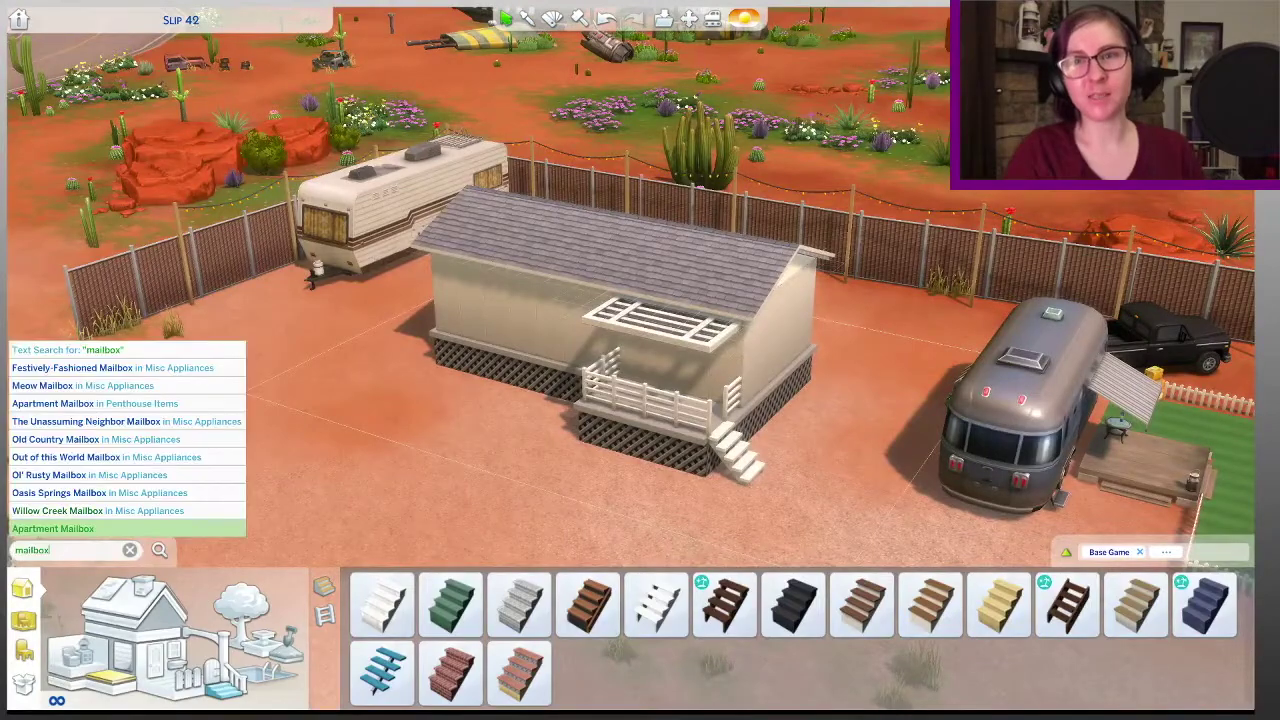
click(60, 511)
click(1168, 605)
click(688, 492)
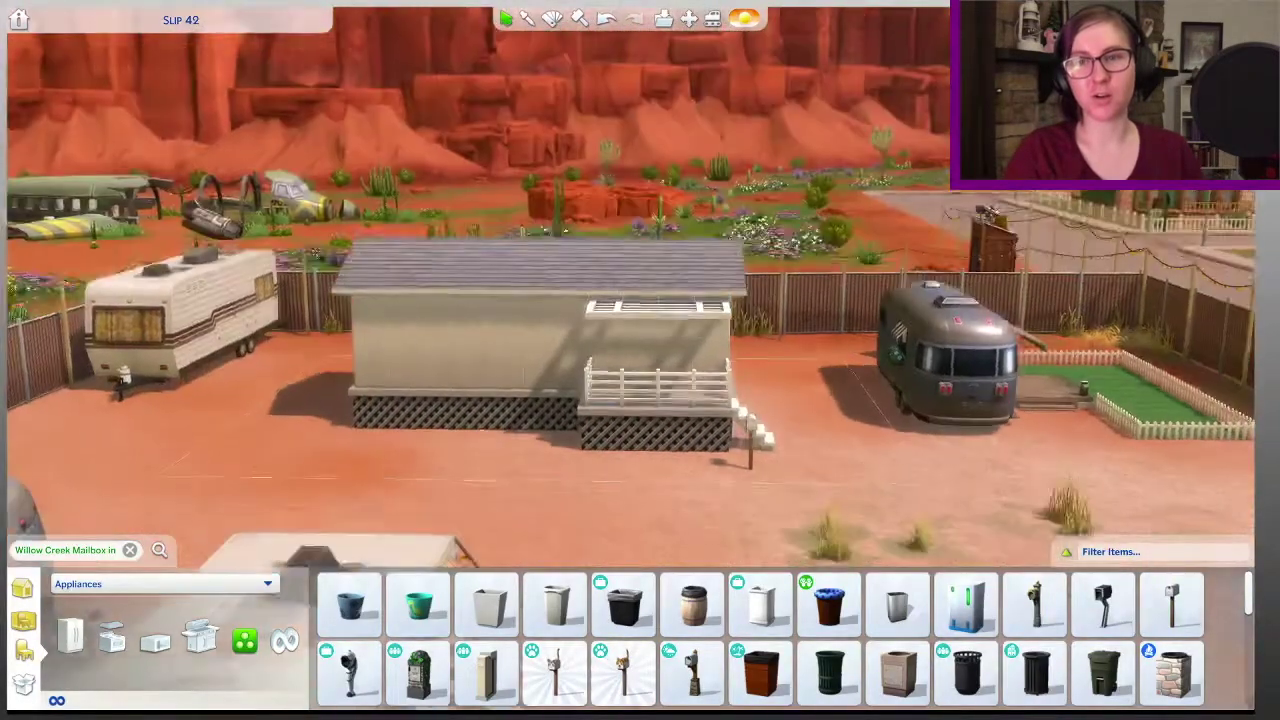
Step: Filter to StrangerVille and Base Game items and place a white glass-panel door on the porch wall
scroll(1180, 420, up, 10)
click(1132, 483)
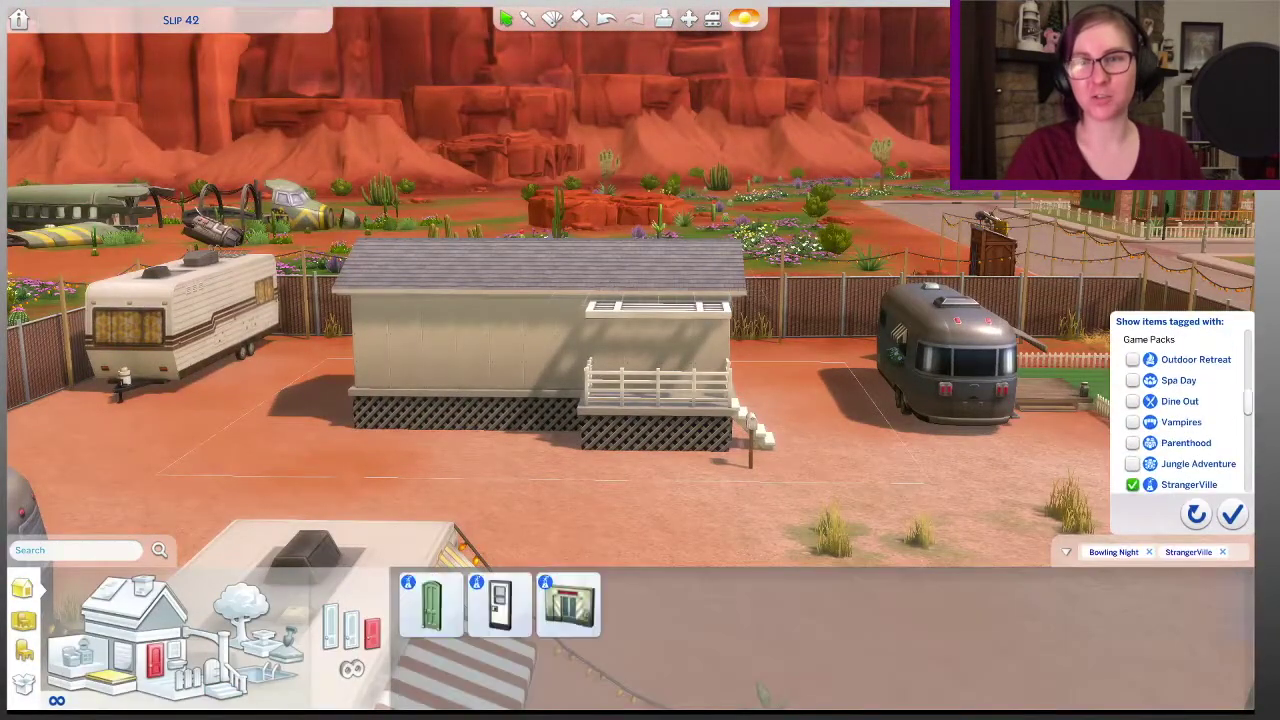
click(1132, 443)
click(1232, 514)
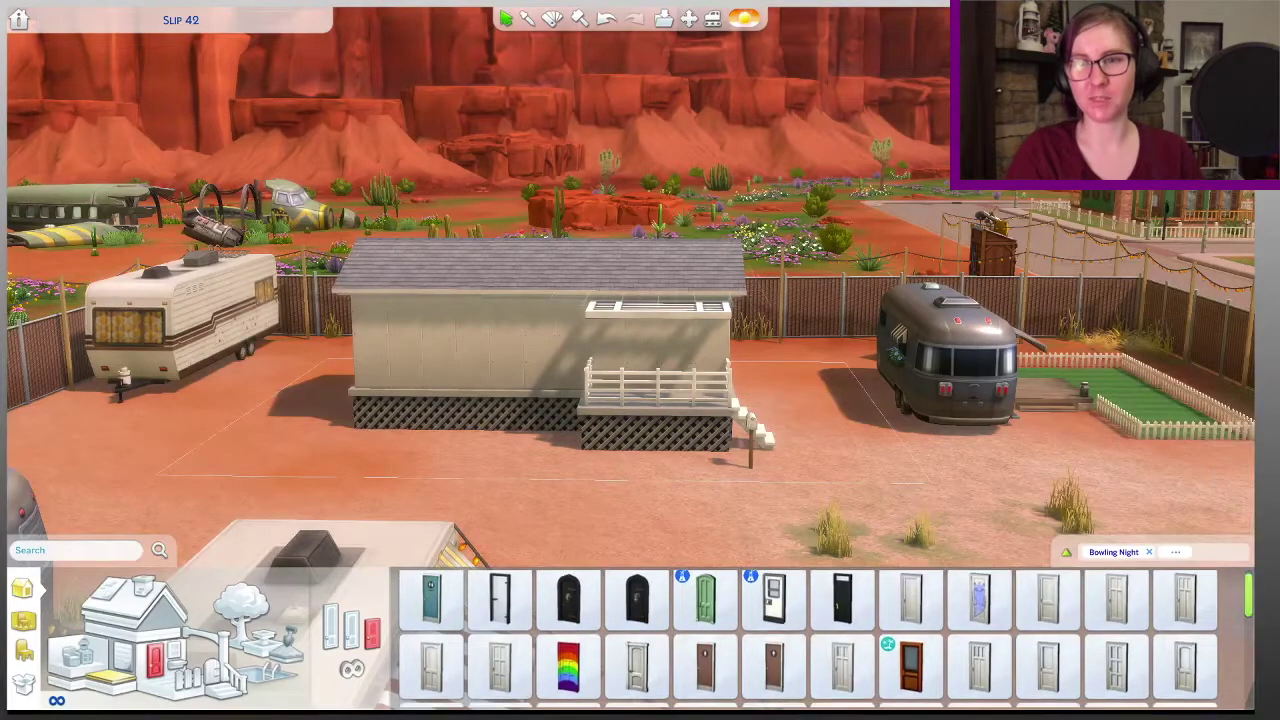
click(773, 600)
click(676, 346)
scroll(676, 346, up, 2)
drag(695, 345, 648, 345)
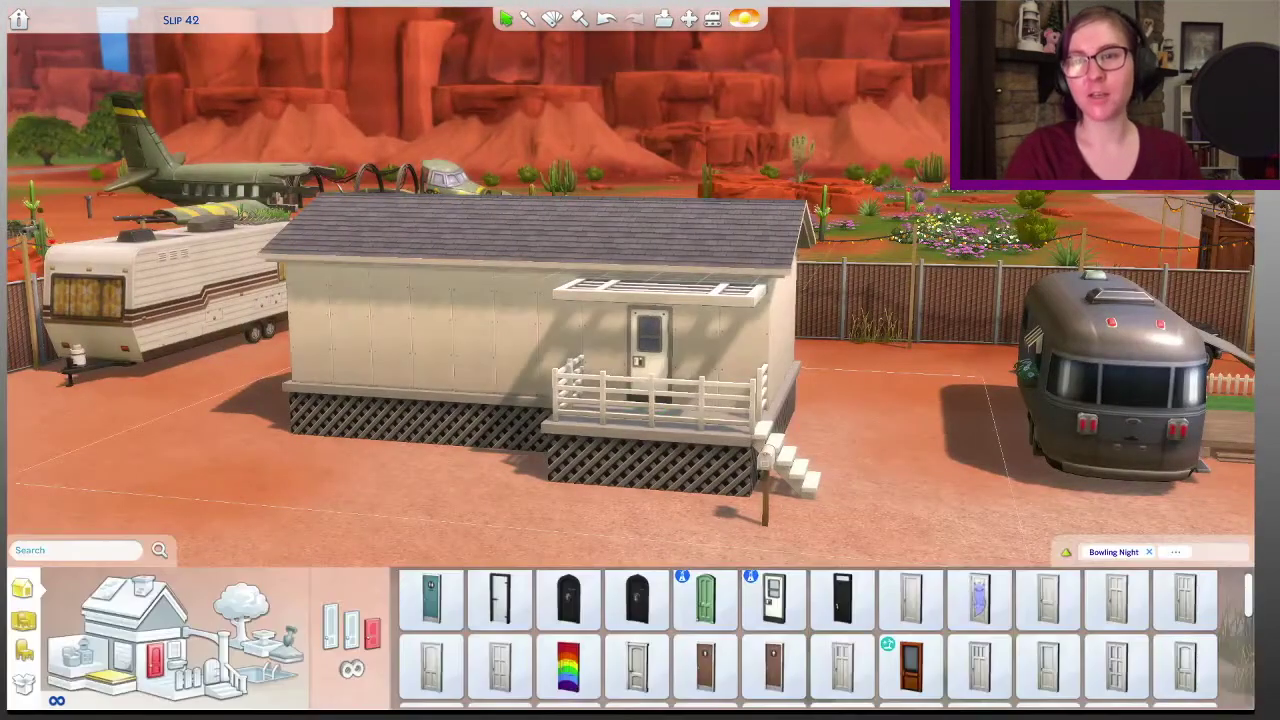
Step: Cover the house exterior in wood plank siding
click(123, 650)
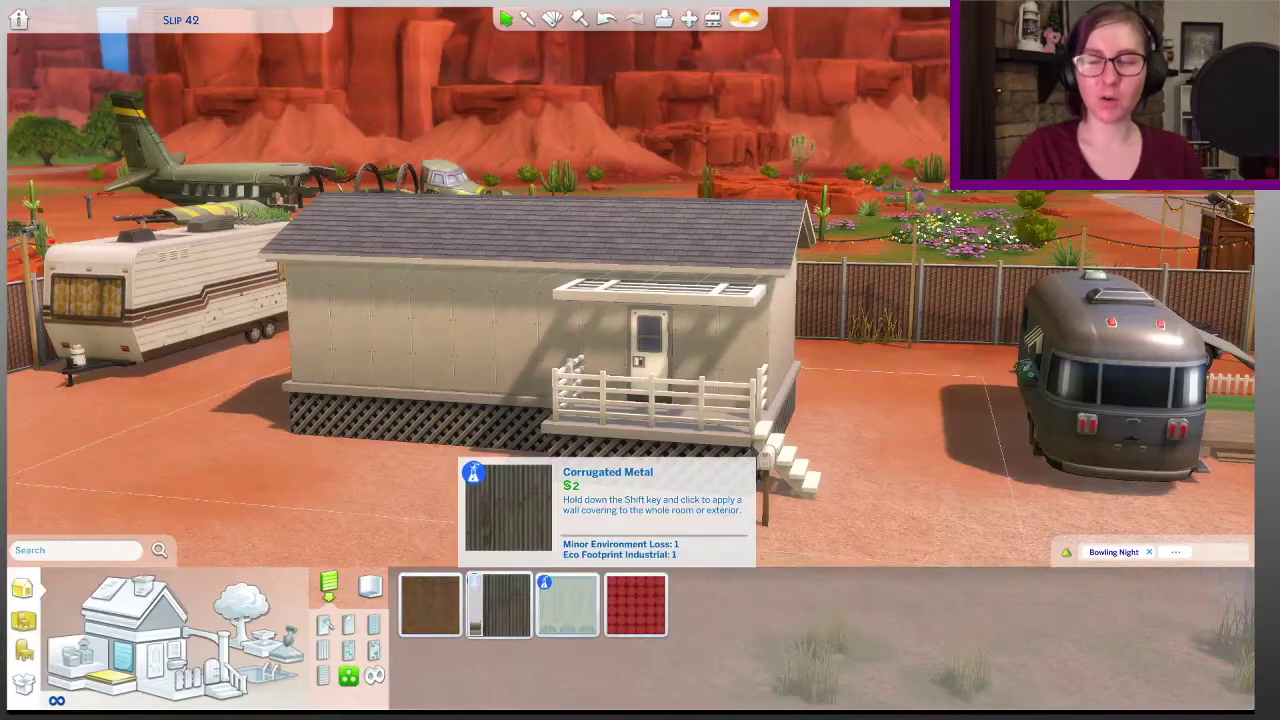
click(498, 605)
click(567, 605)
click(498, 605)
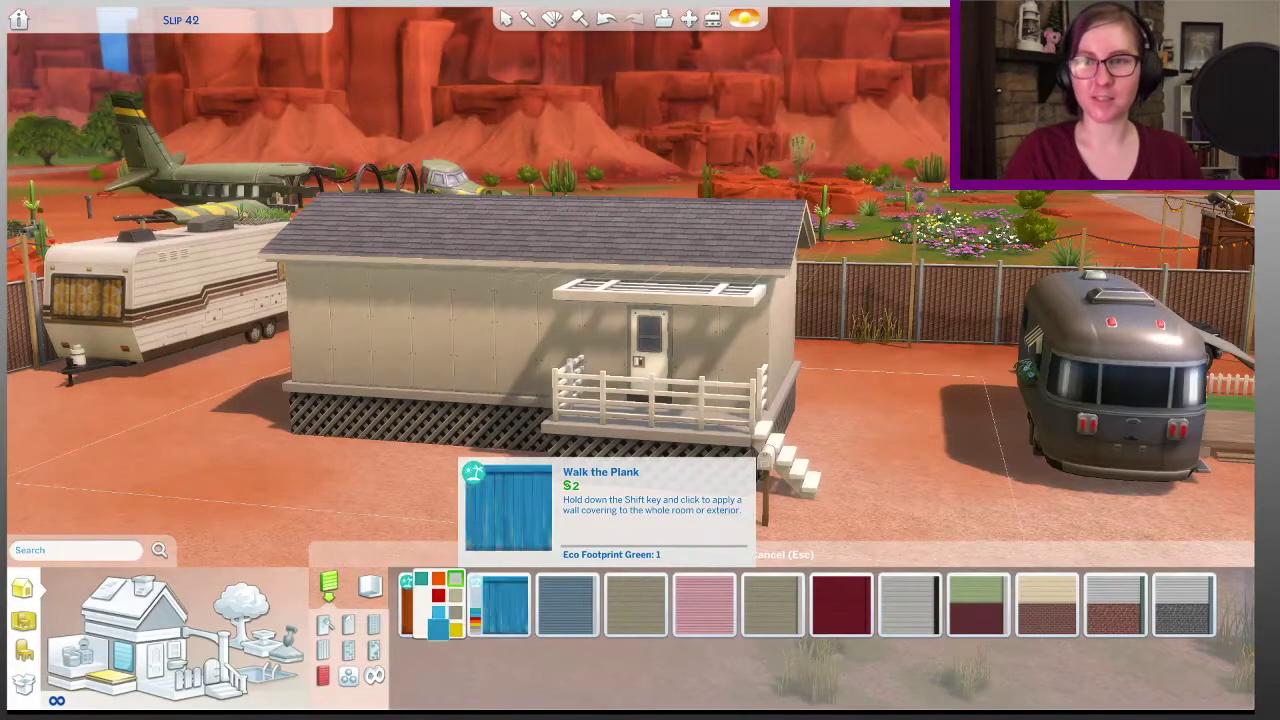
key(e)
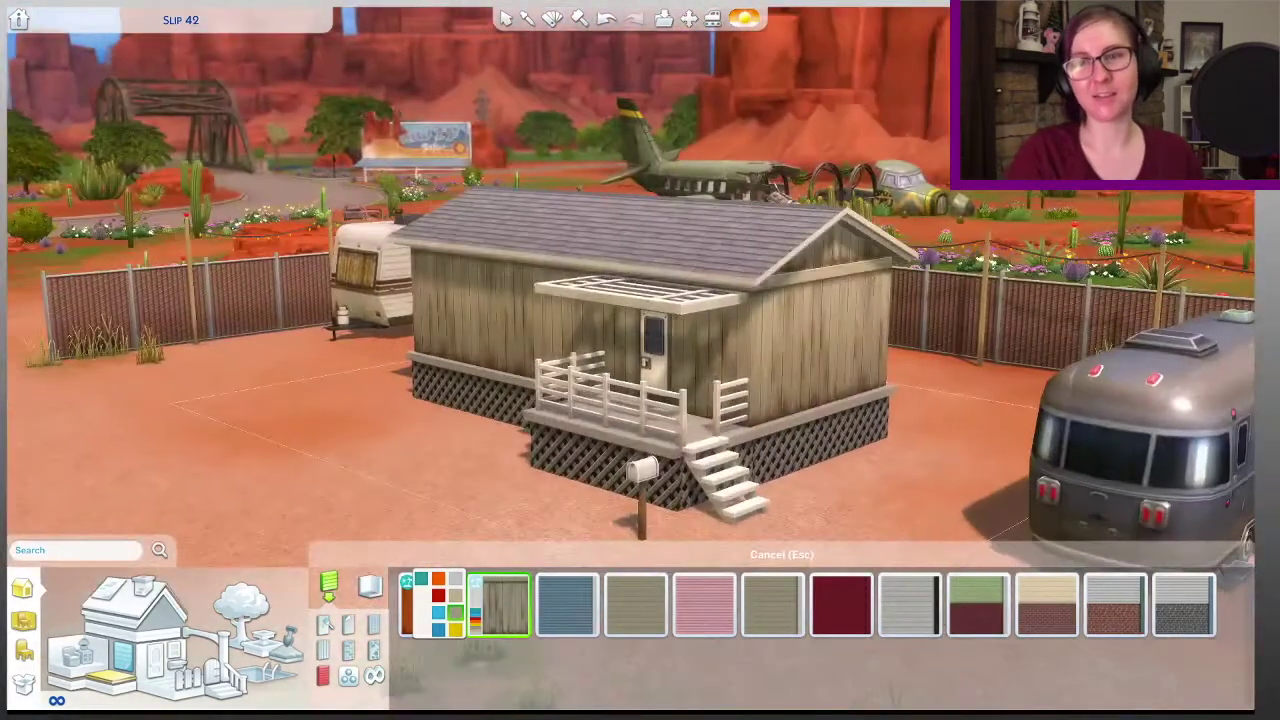
Step: Give the roof Corrugated Metal with a wood-textured trim
click(109, 590)
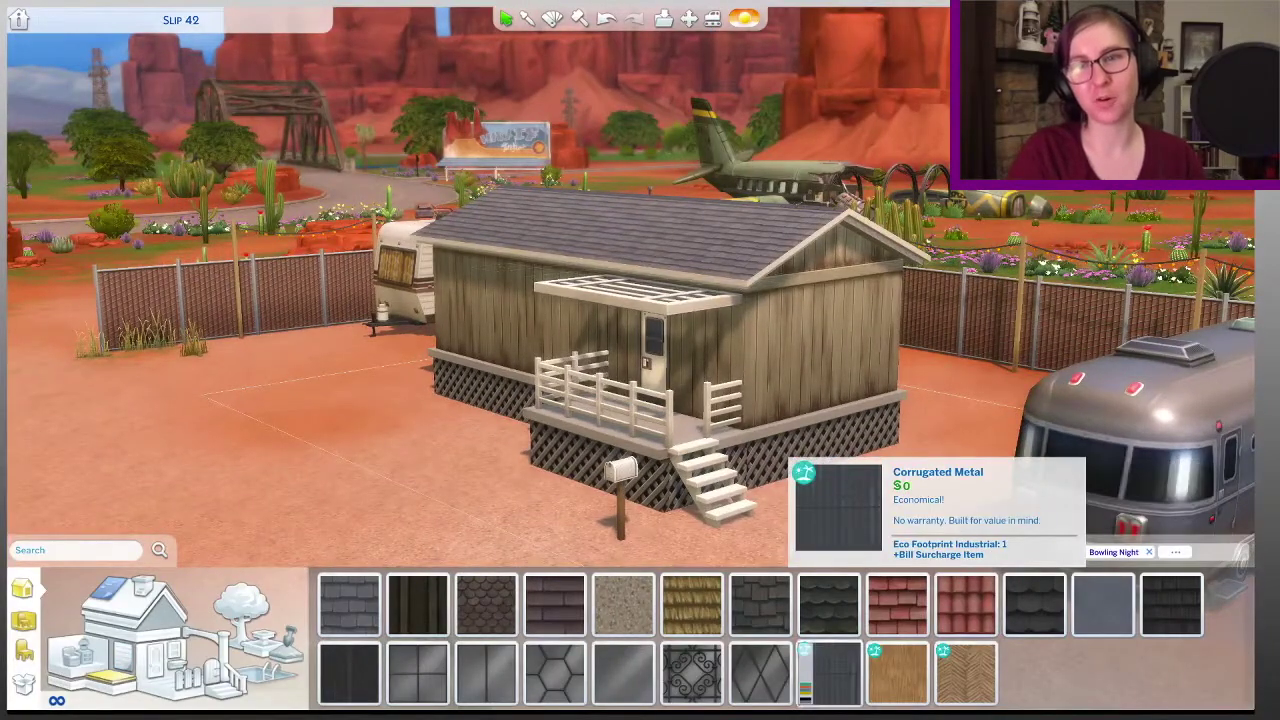
click(828, 672)
click(22, 650)
click(489, 605)
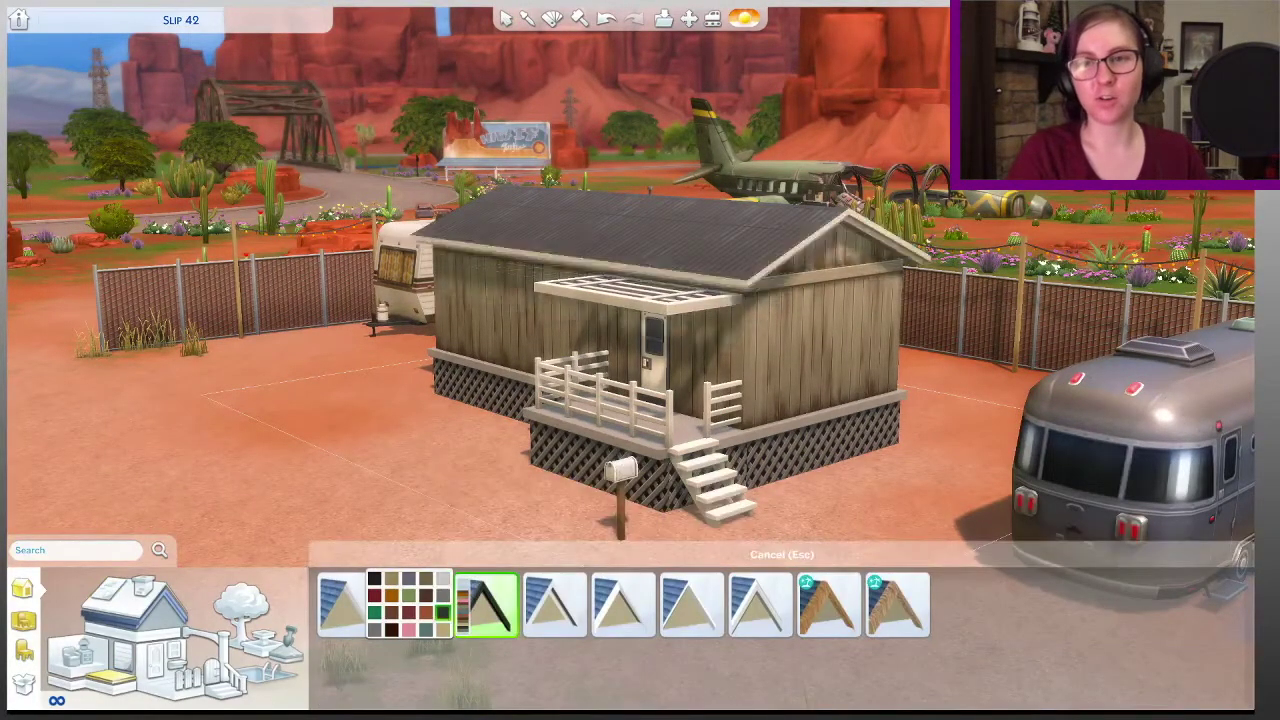
click(636, 605)
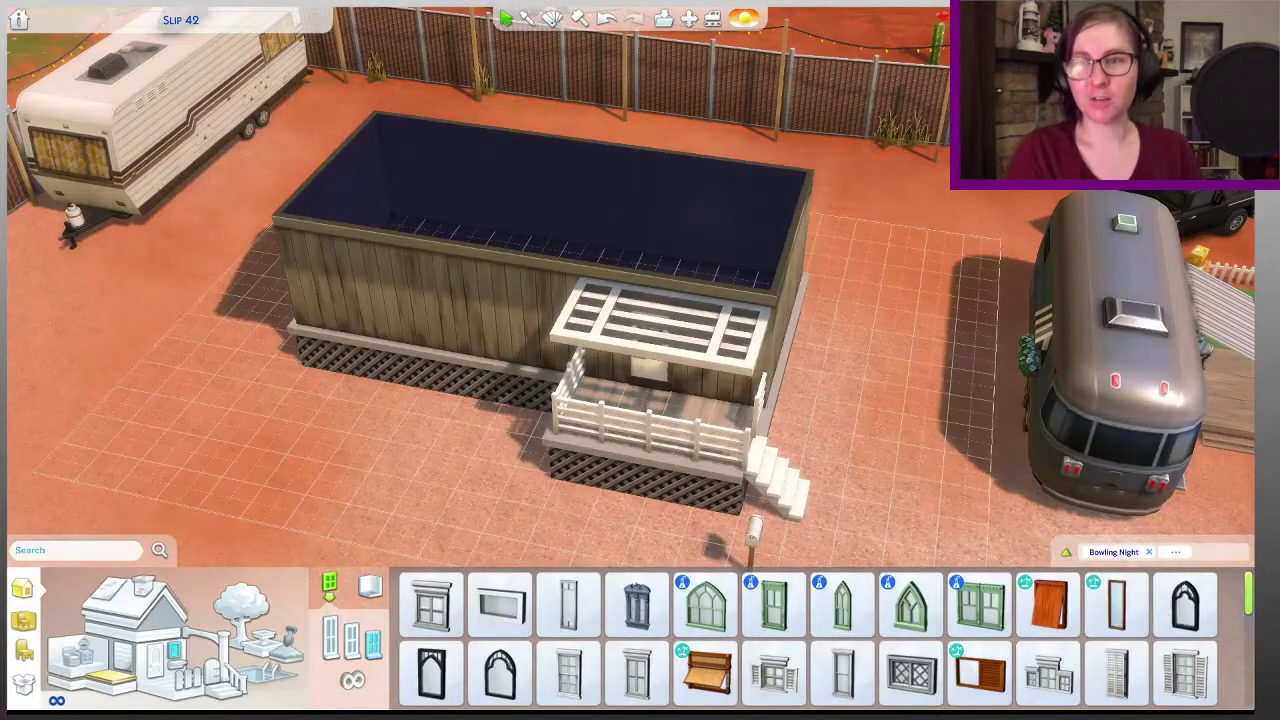
Step: Place shuttered windows along the front wall
scroll(808, 640, down, 3)
key(e)
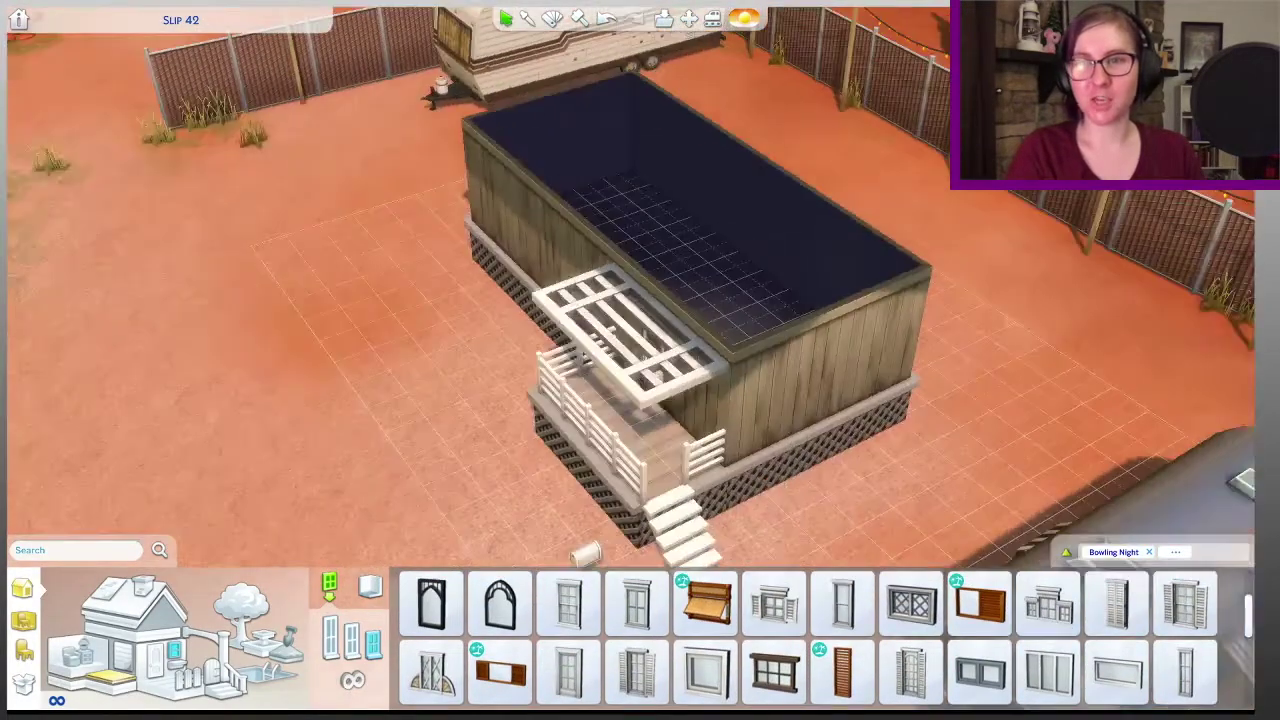
click(500, 672)
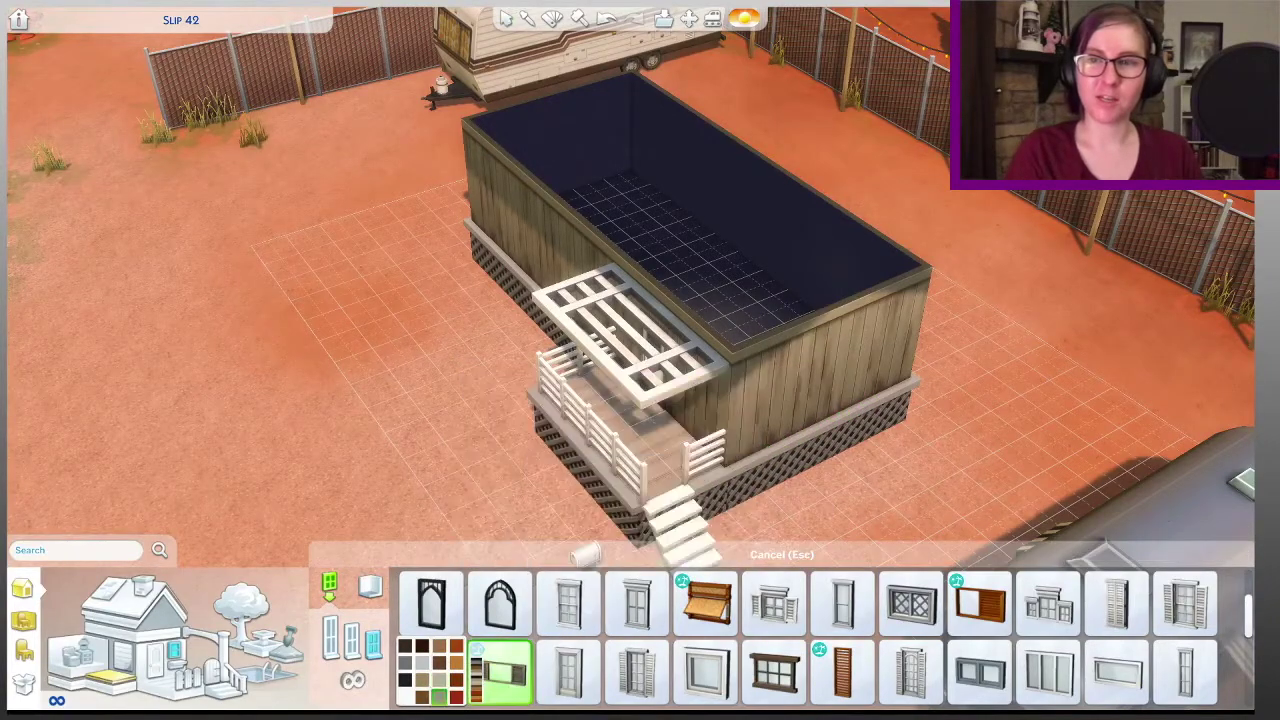
key(e)
click(500, 320)
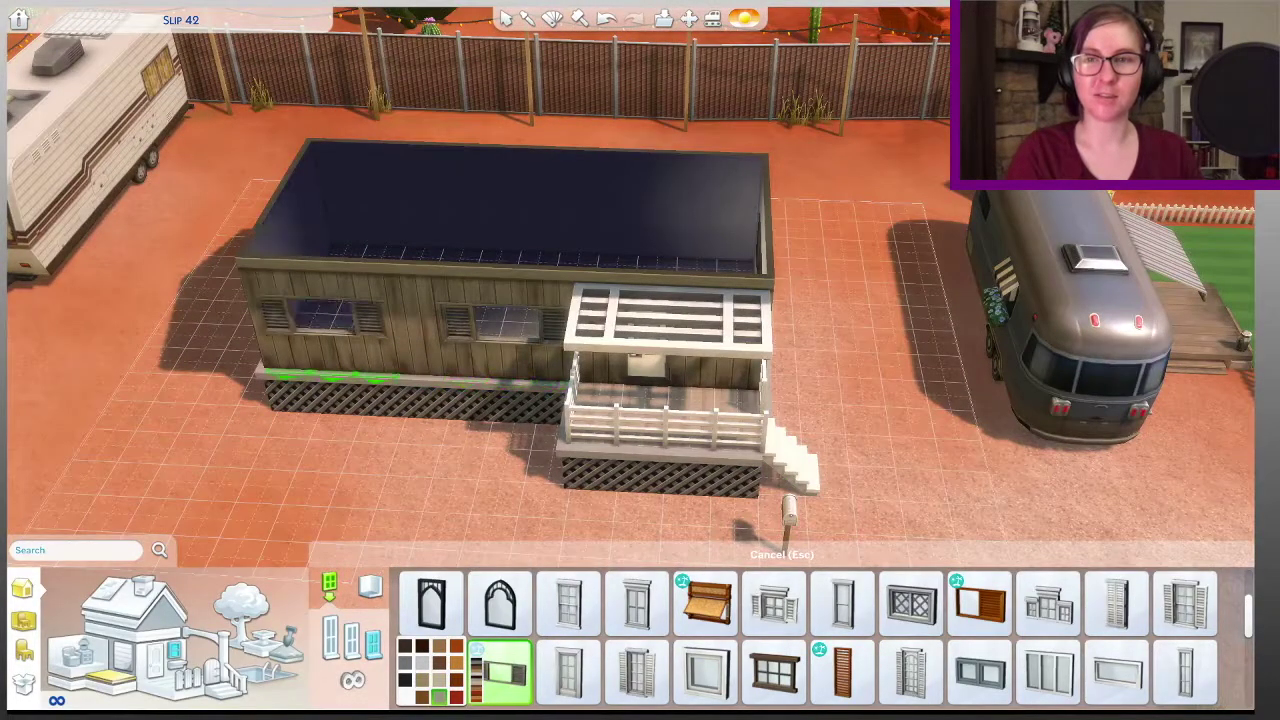
Step: Add wide horizontal windows to the back wall
click(1117, 672)
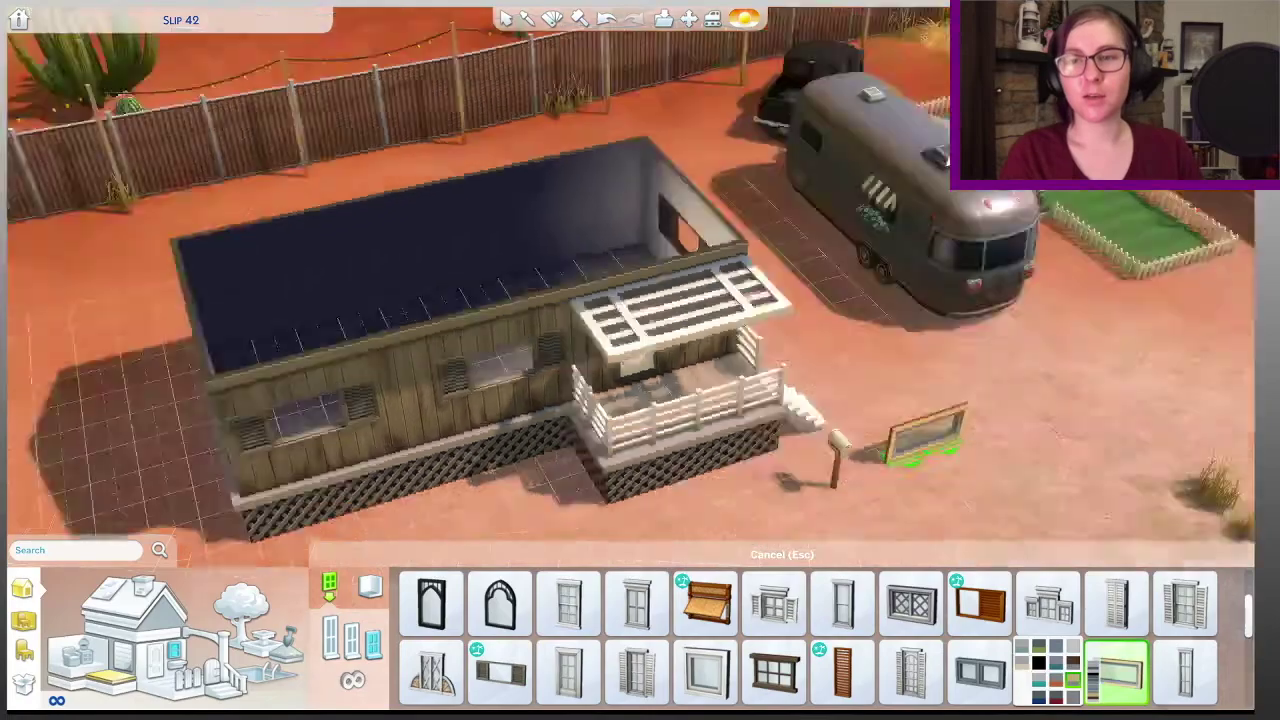
scroll(640, 630, up, 2)
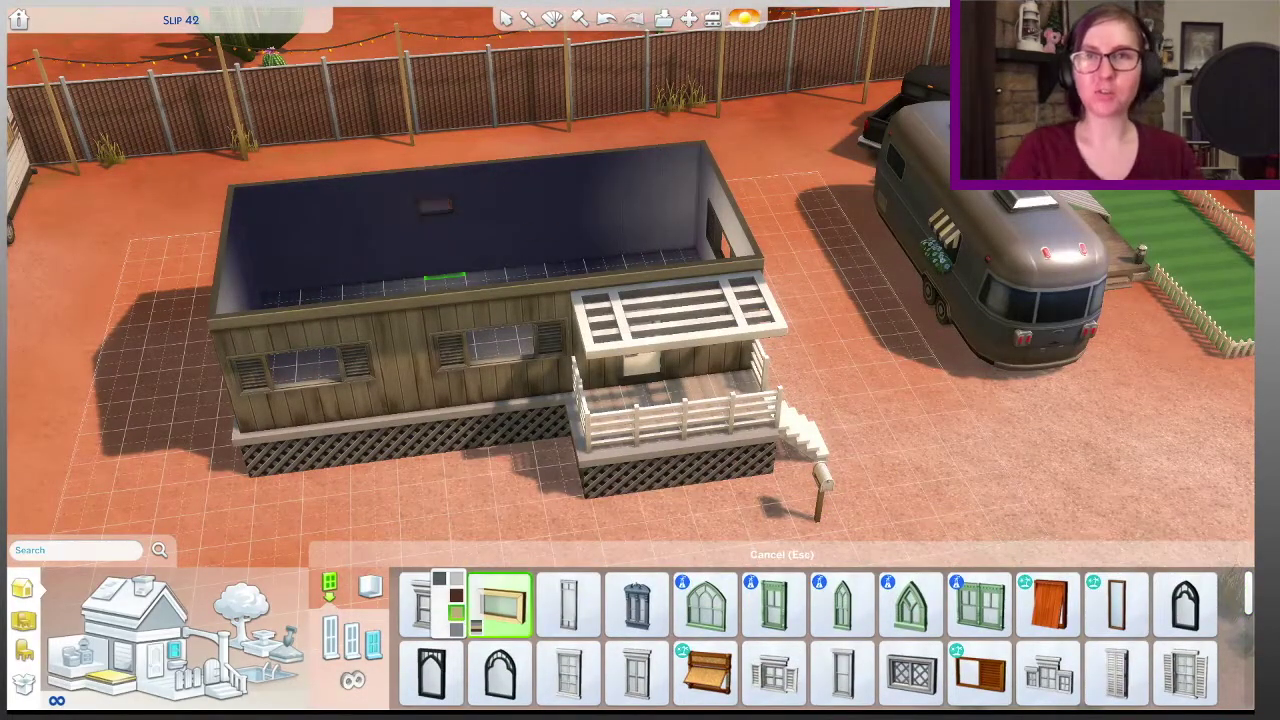
click(980, 672)
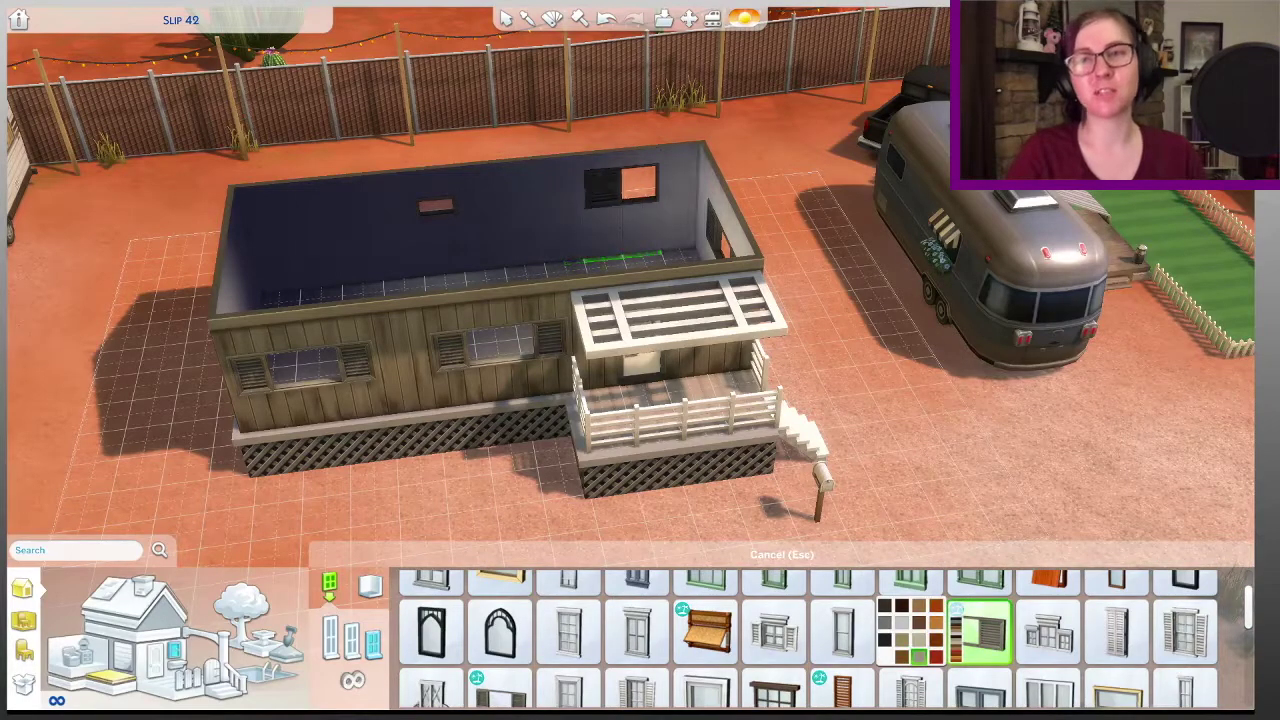
scroll(620, 258, up, 5)
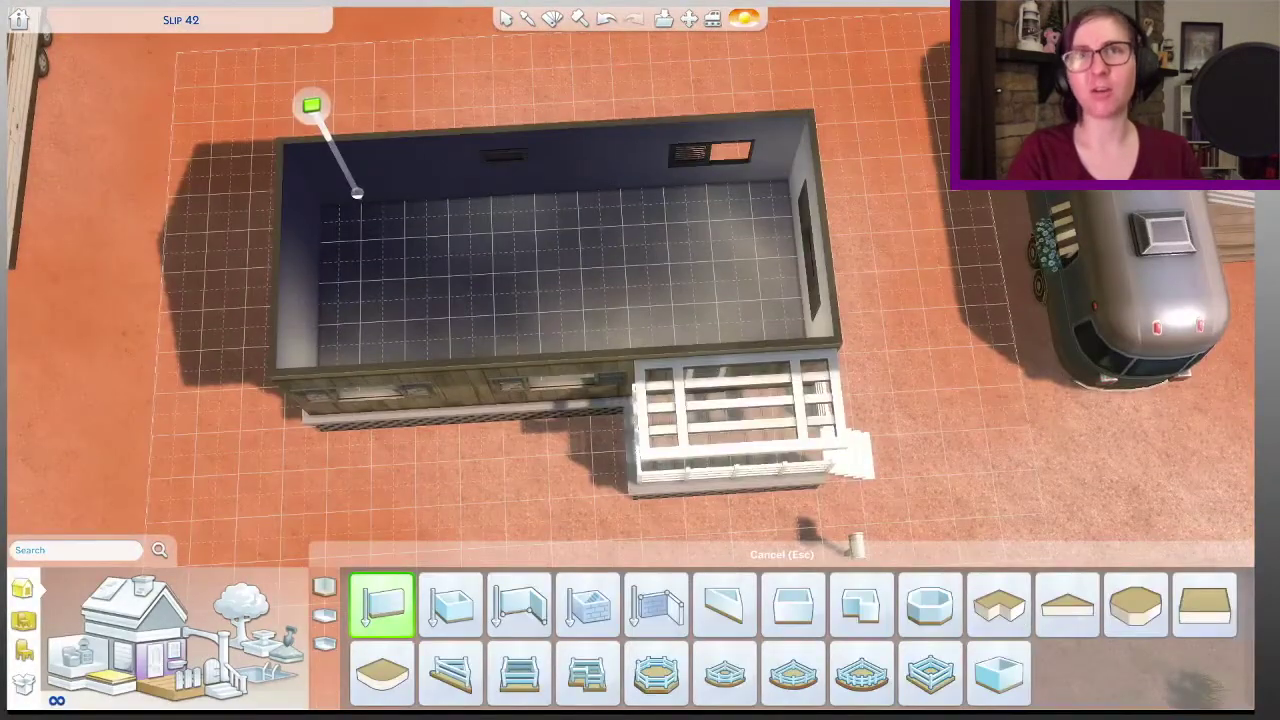
Step: Place a door on the bathroom
key(e)
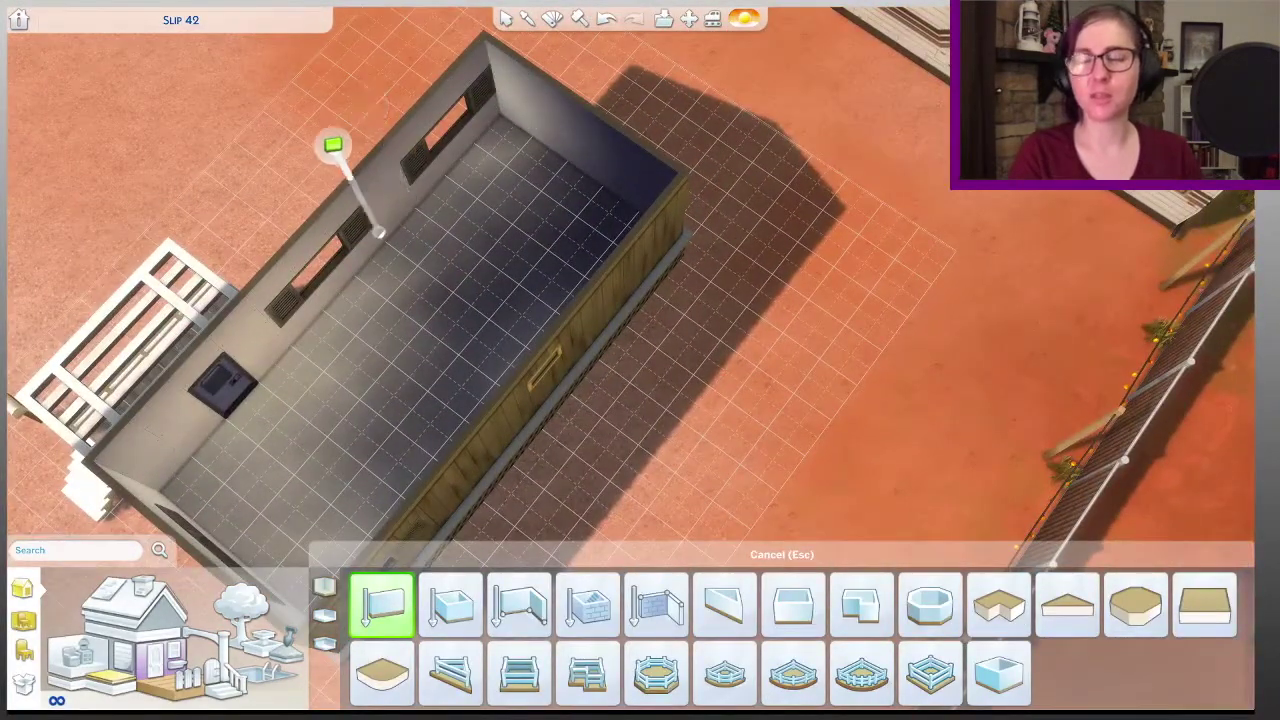
key(e)
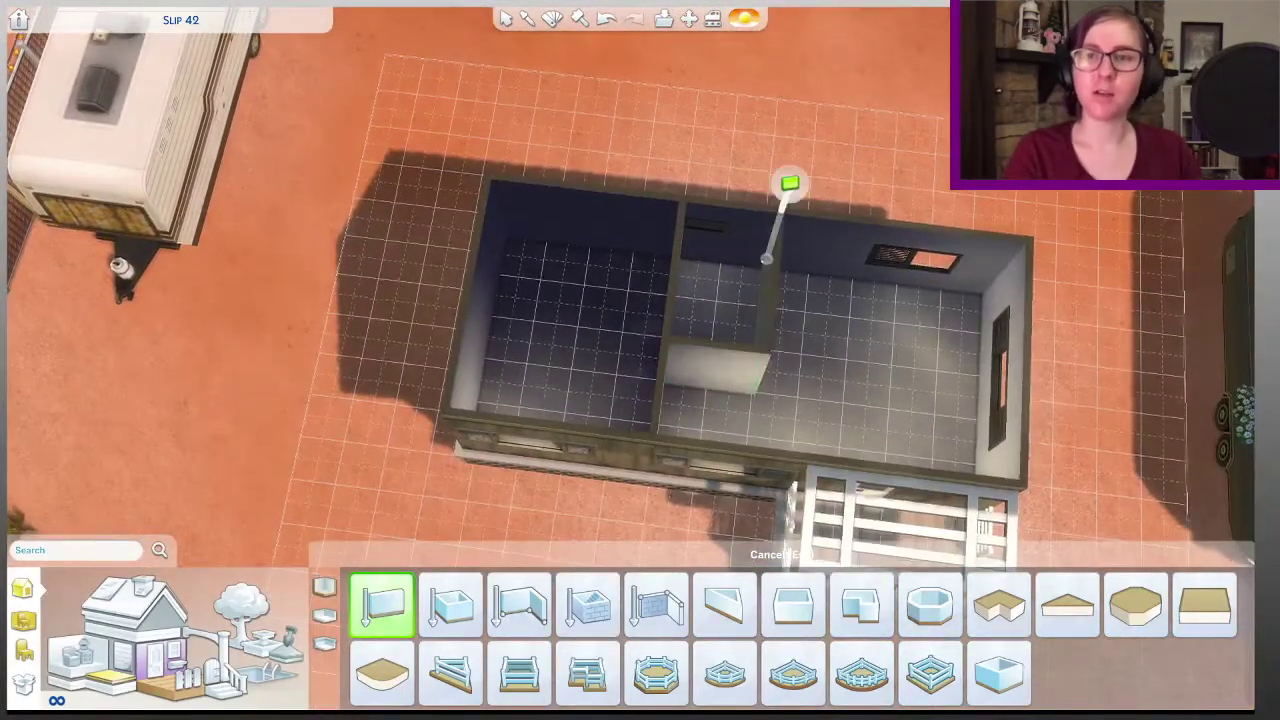
scroll(788, 186, up, 2)
click(155, 655)
scroll(800, 640, down, 2)
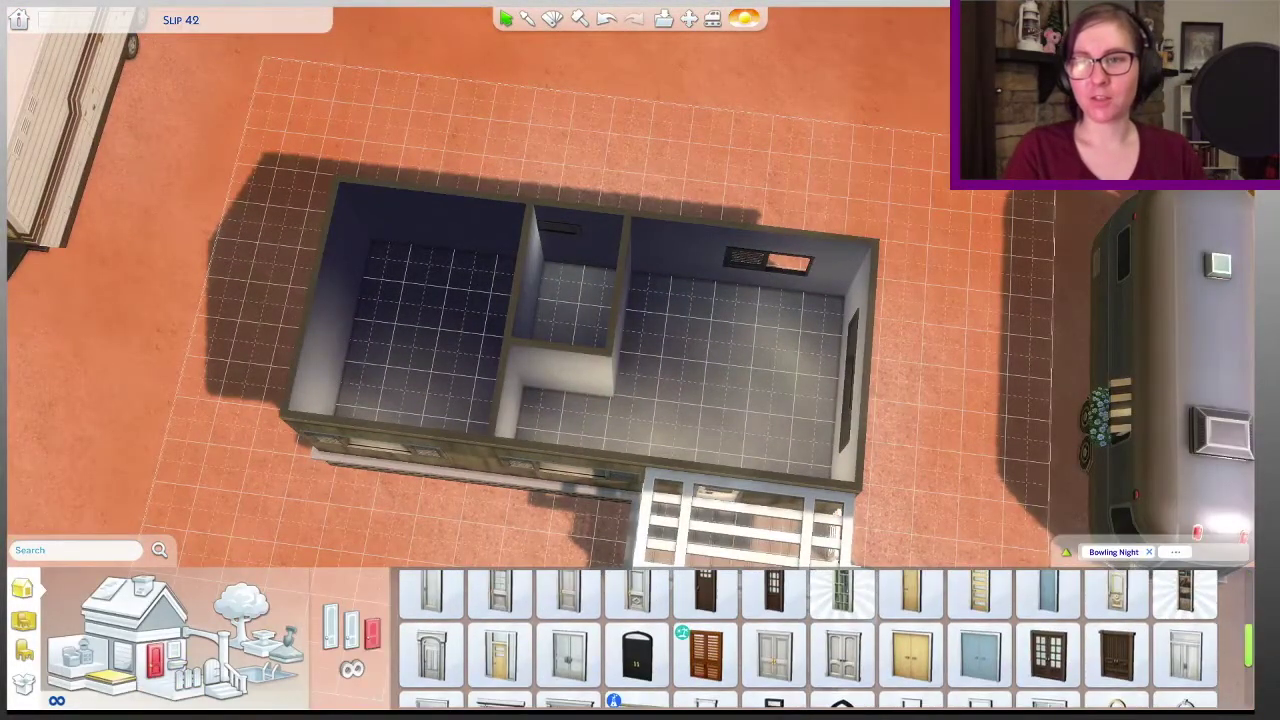
click(912, 592)
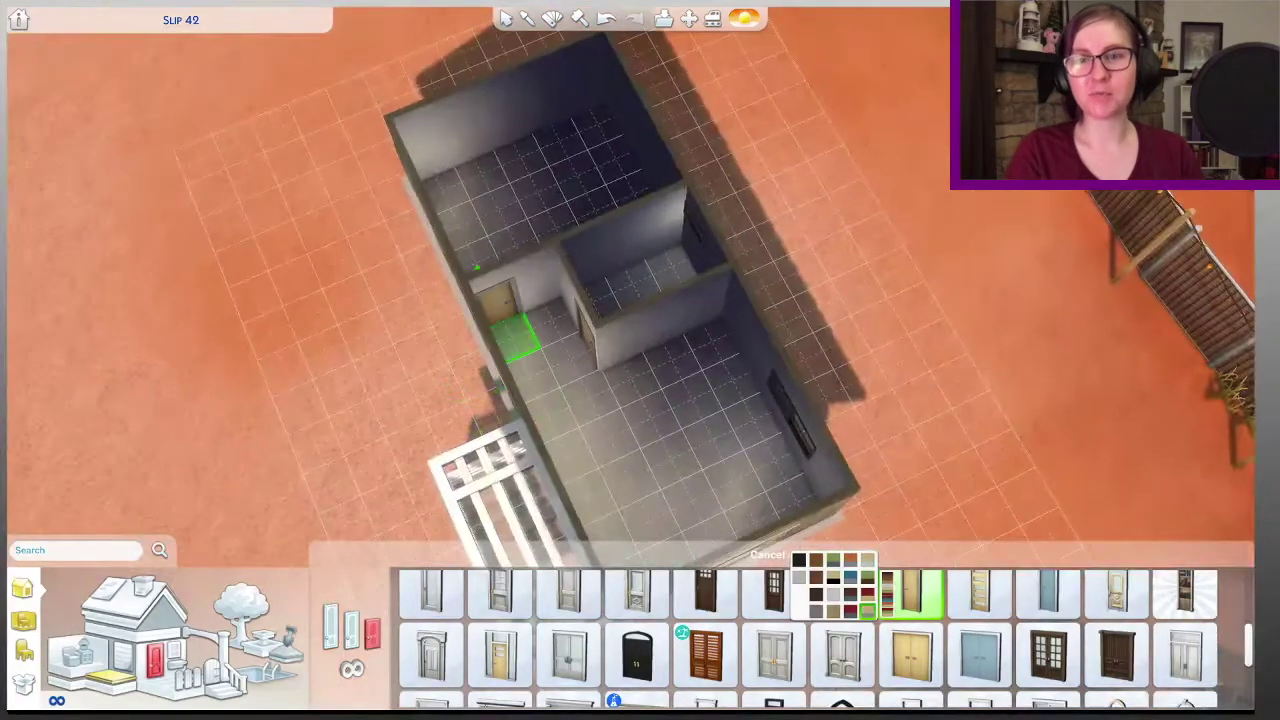
key(Escape)
Step: Light the rooms with ceiling lamps
click(90, 655)
click(197, 630)
click(418, 604)
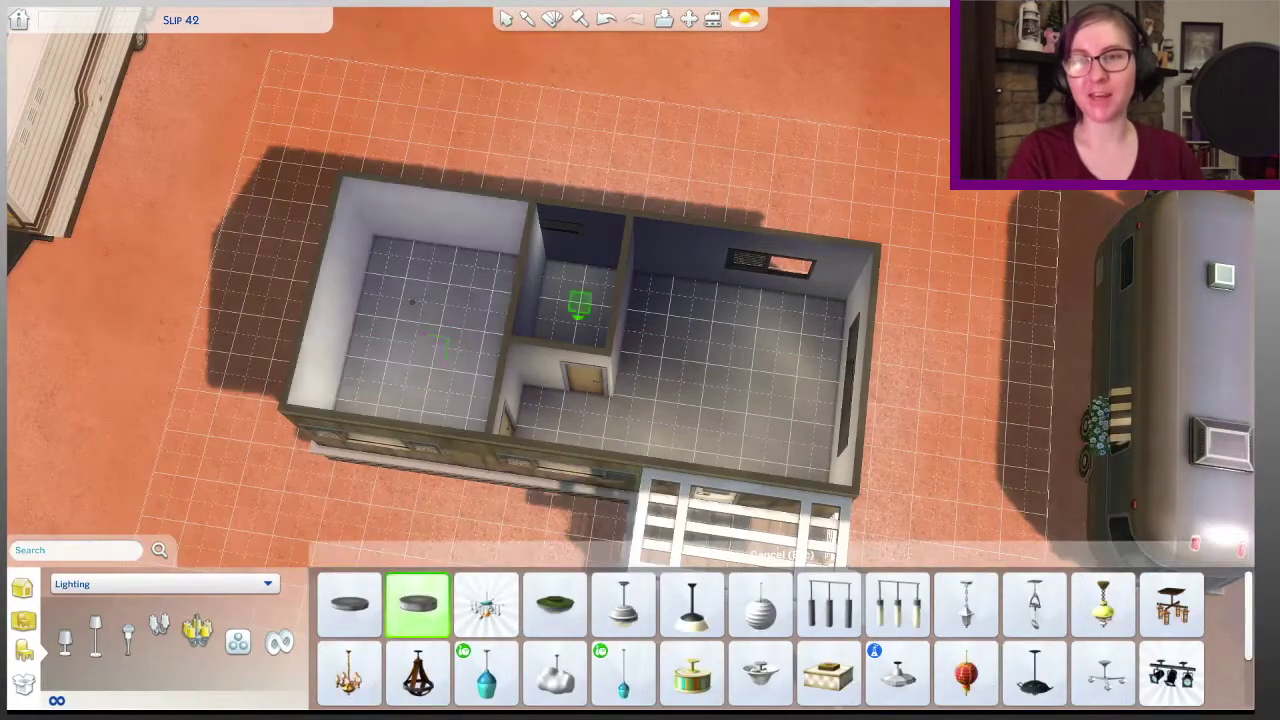
click(574, 294)
Step: Carpet the left room in brown Plush Comfort Carpeting and tile the shower room floor white
click(22, 588)
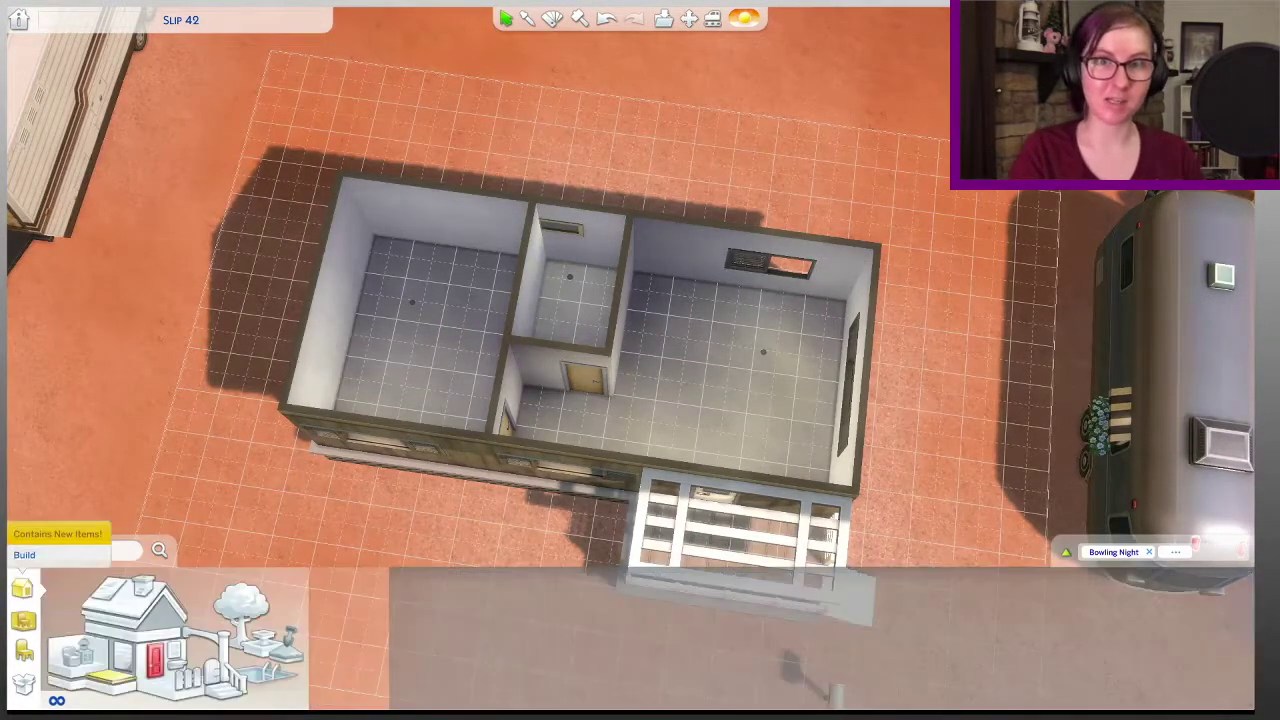
click(110, 680)
click(348, 622)
click(420, 612)
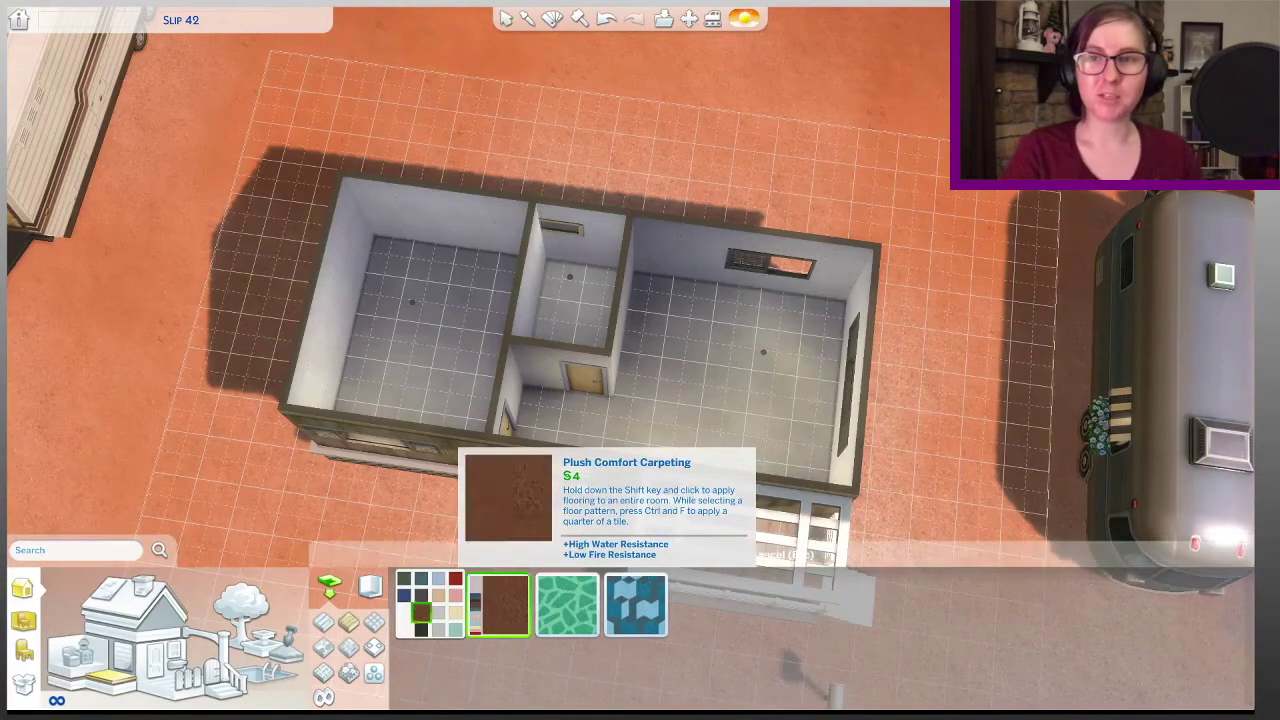
click(440, 330)
click(374, 622)
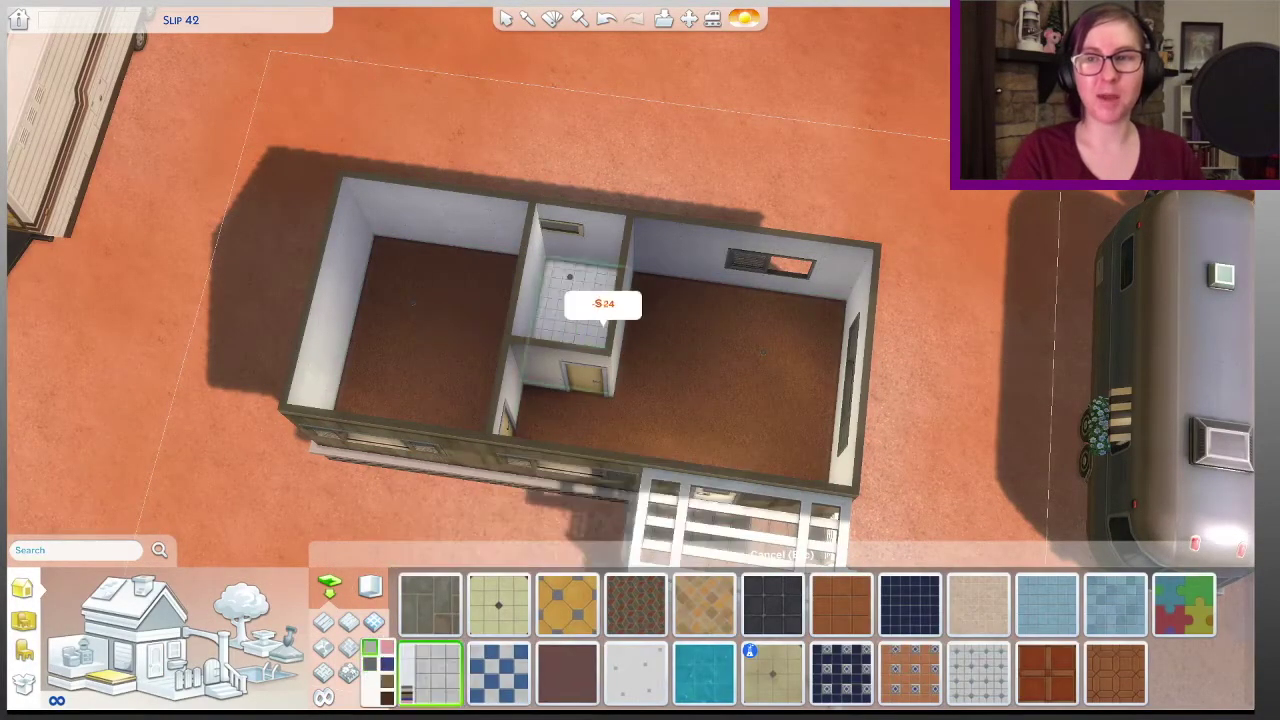
click(575, 290)
Step: Cover the left room's walls in blue panelling and the shower's back wall in tan patterned tile
click(122, 655)
click(323, 650)
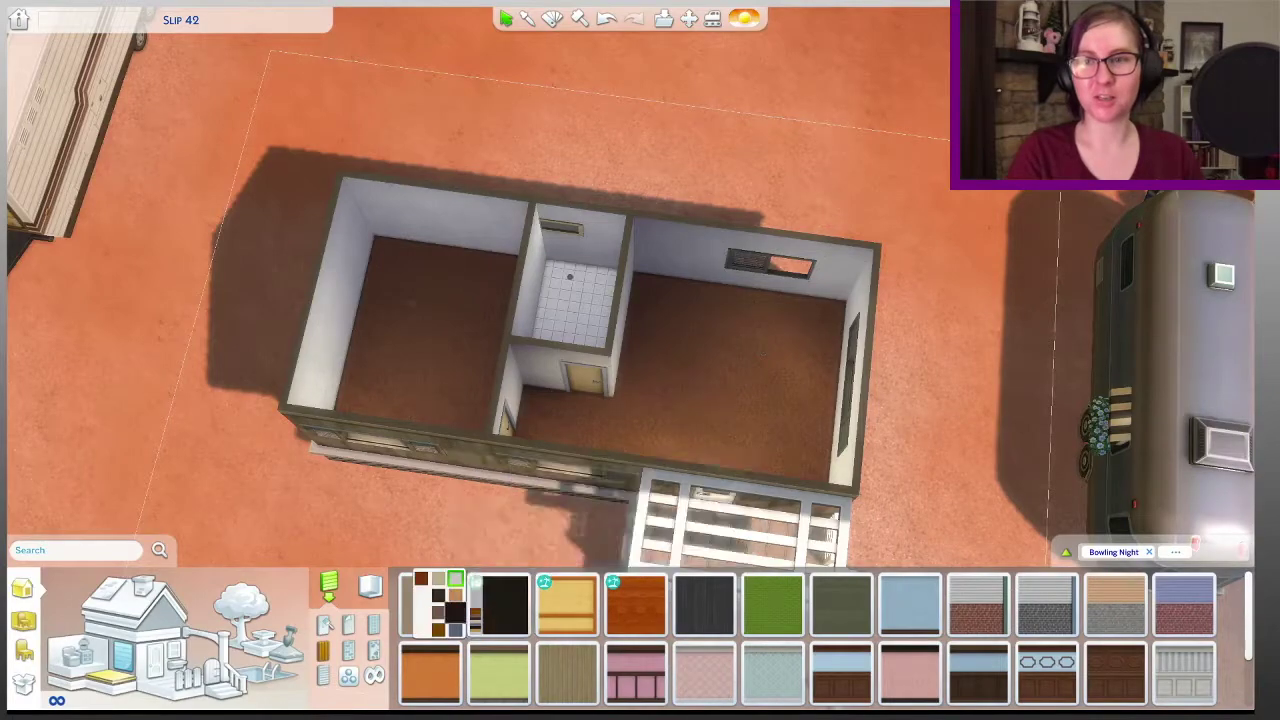
click(500, 605)
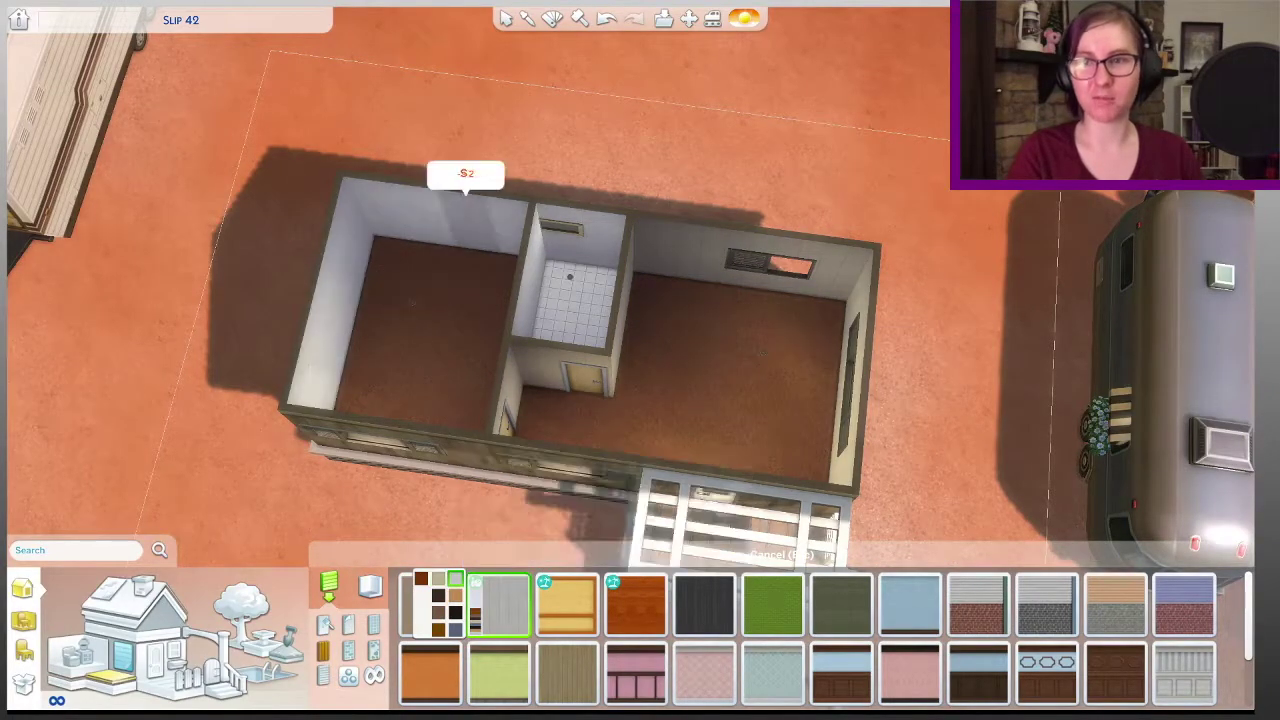
click(455, 628)
click(430, 215)
click(373, 625)
scroll(620, 330, up, 3)
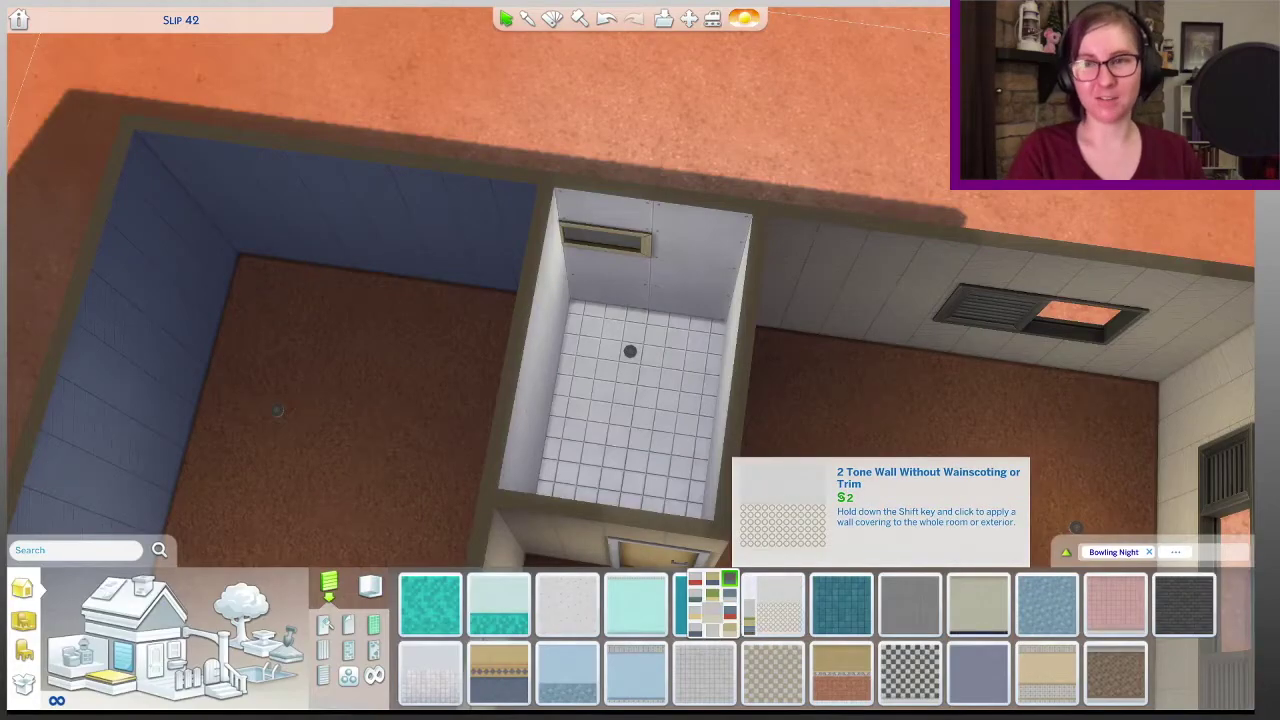
click(712, 600)
click(640, 250)
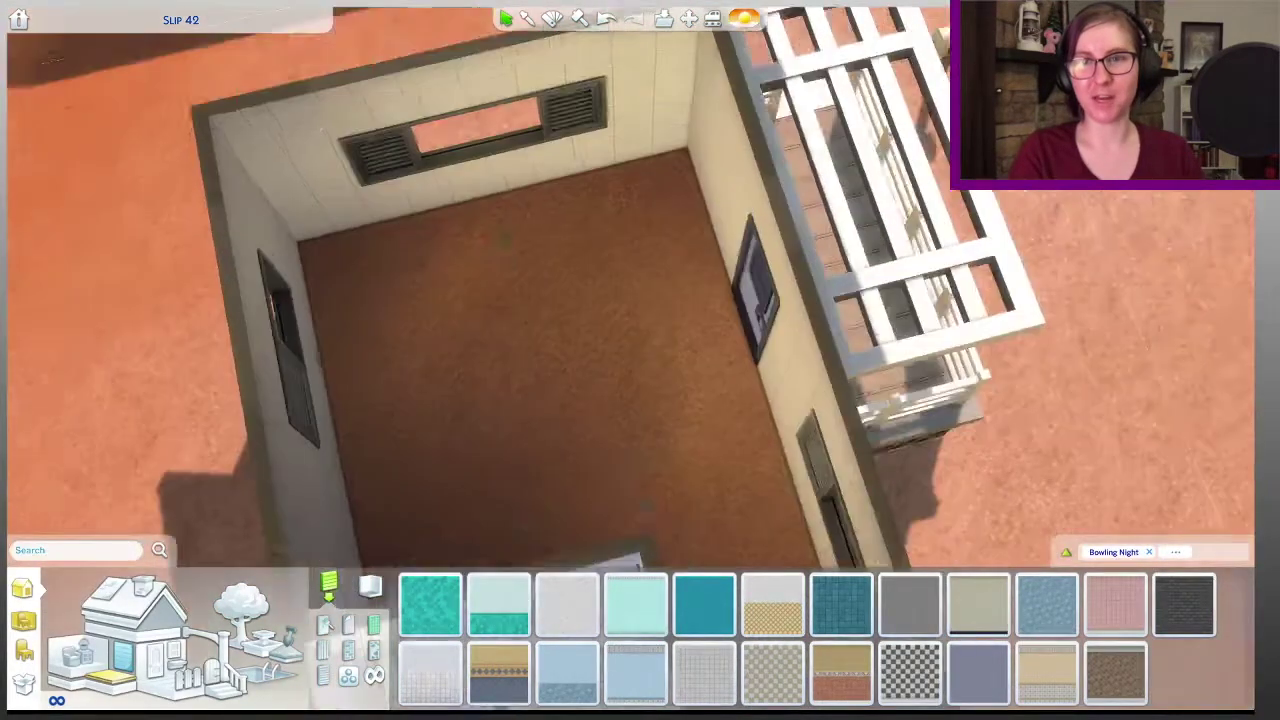
scroll(640, 330, down, 3)
click(240, 610)
Step: Run BlandCo counters along the kitchen's back wall
click(183, 603)
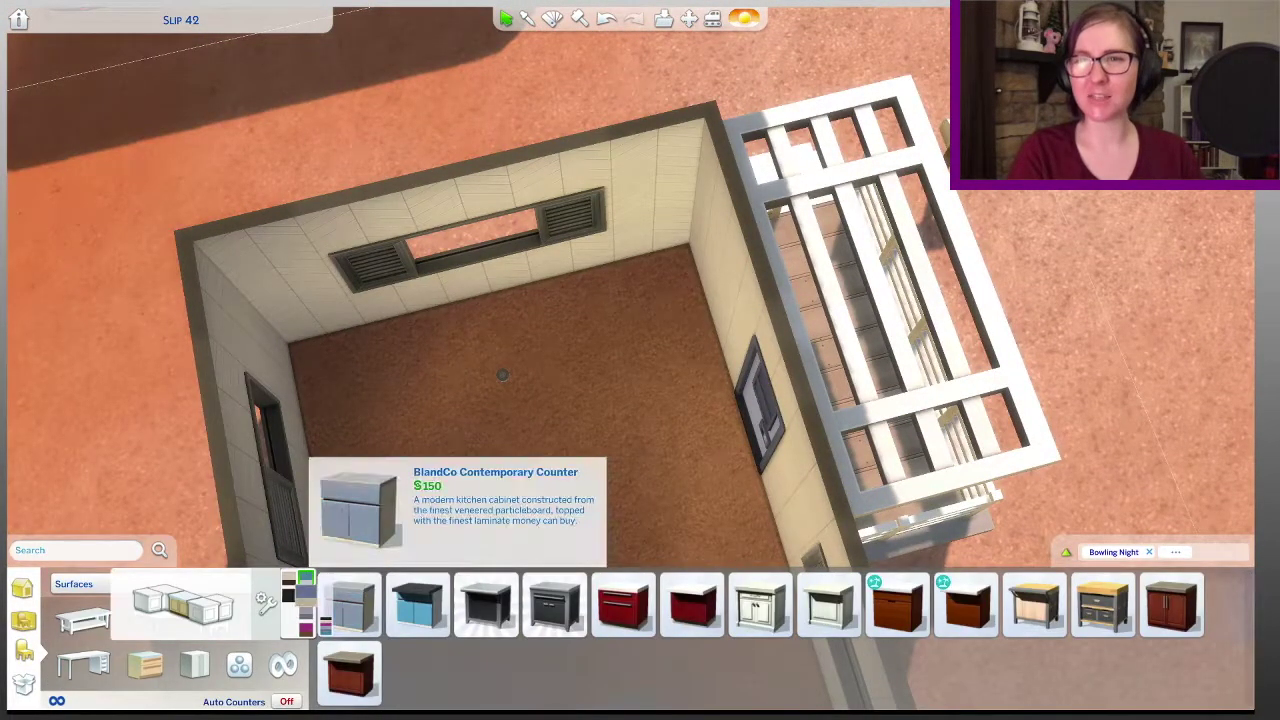
click(349, 605)
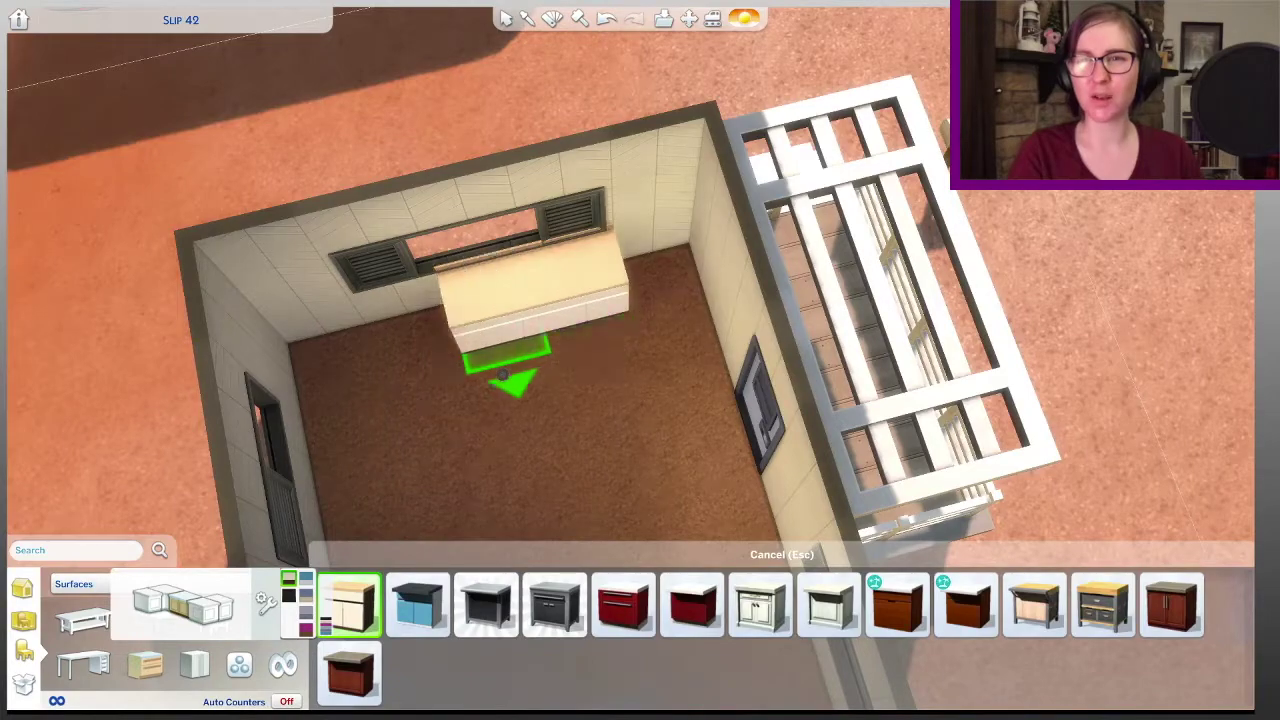
click(509, 330)
key(Escape)
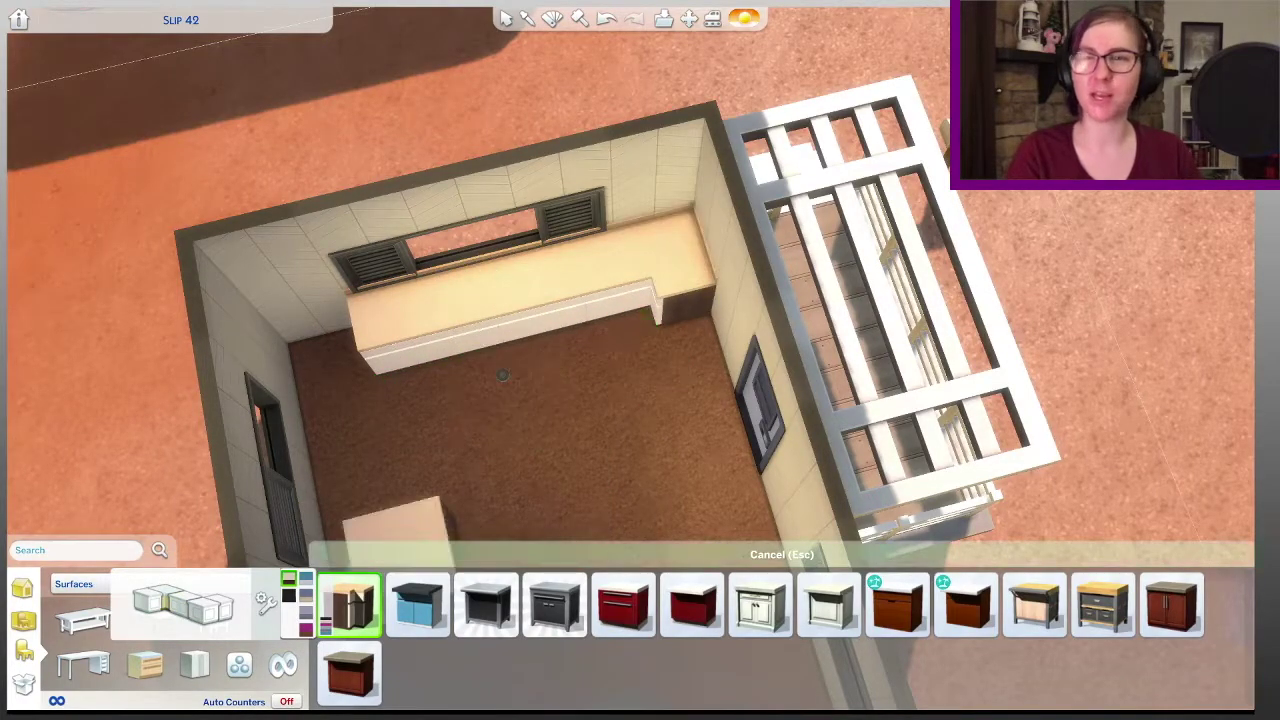
Step: Hang VAULT Wall Cabinets along the back and left kitchen walls
click(213, 622)
click(419, 605)
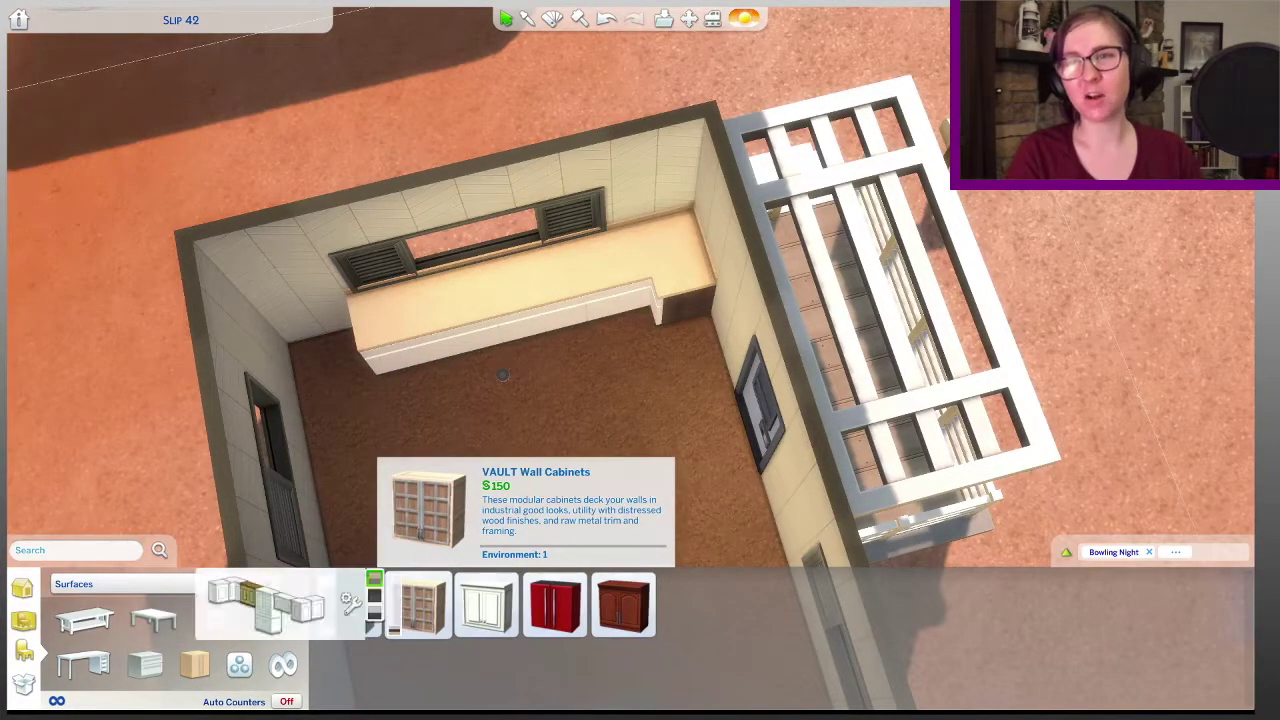
click(428, 395)
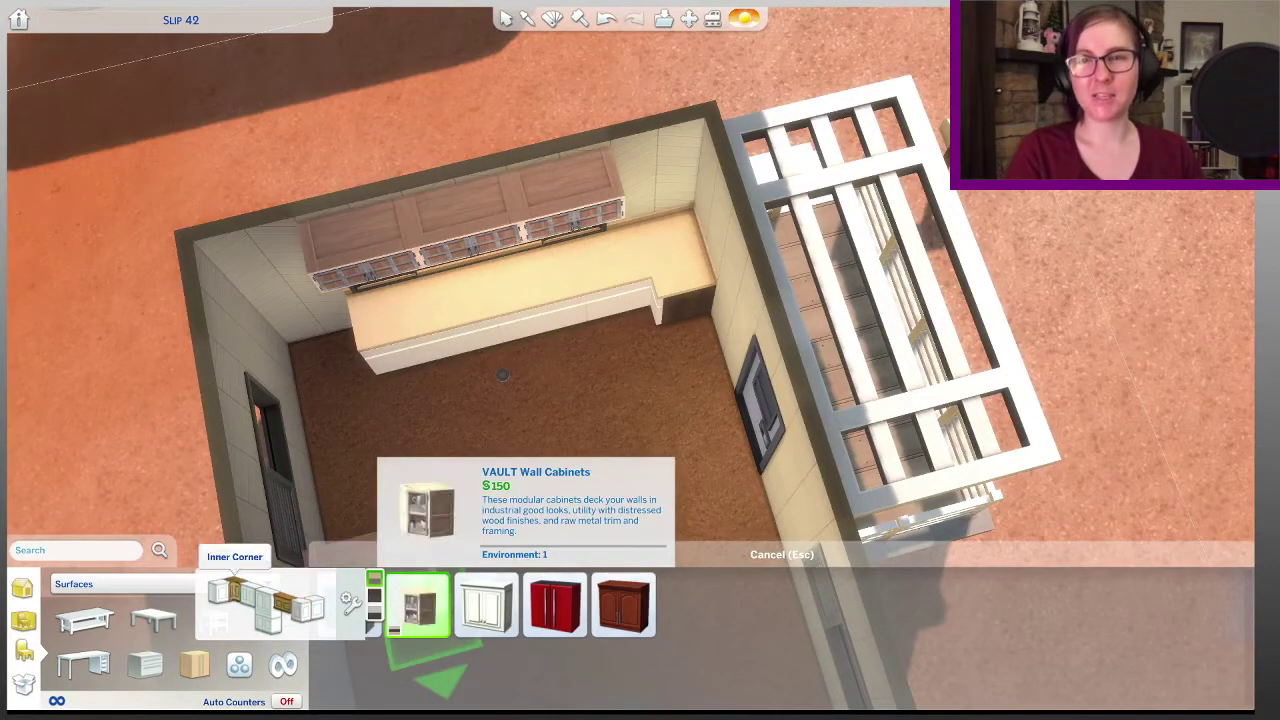
click(335, 395)
click(675, 335)
key(Escape)
Step: Set a stove in the counter corner and a white fridge by the left wall
key(period)
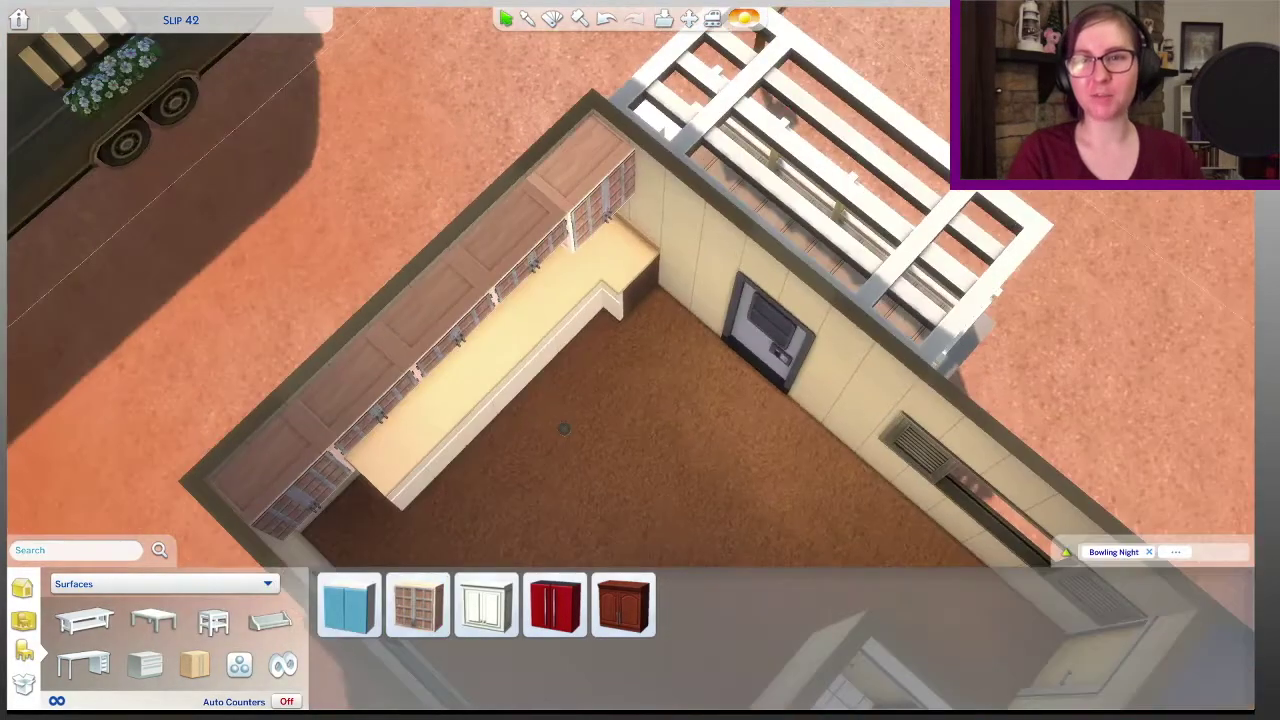
click(351, 605)
click(688, 335)
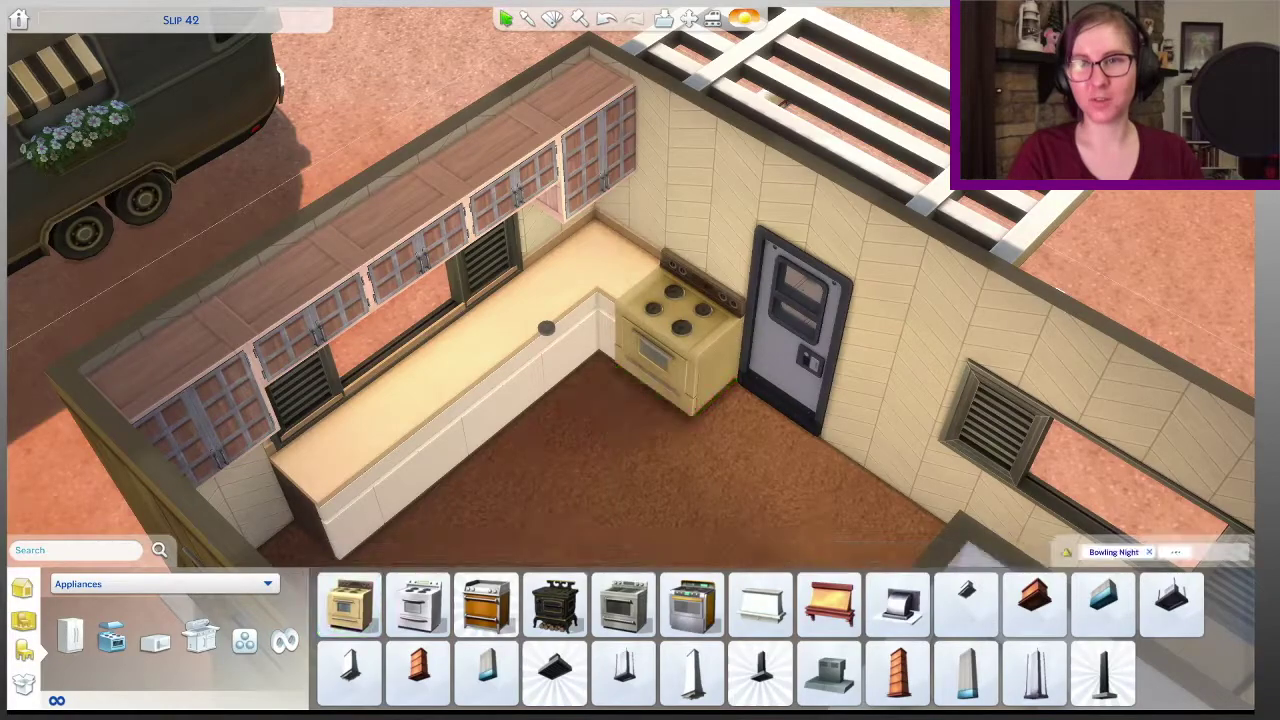
click(70, 635)
click(350, 605)
click(235, 415)
click(190, 255)
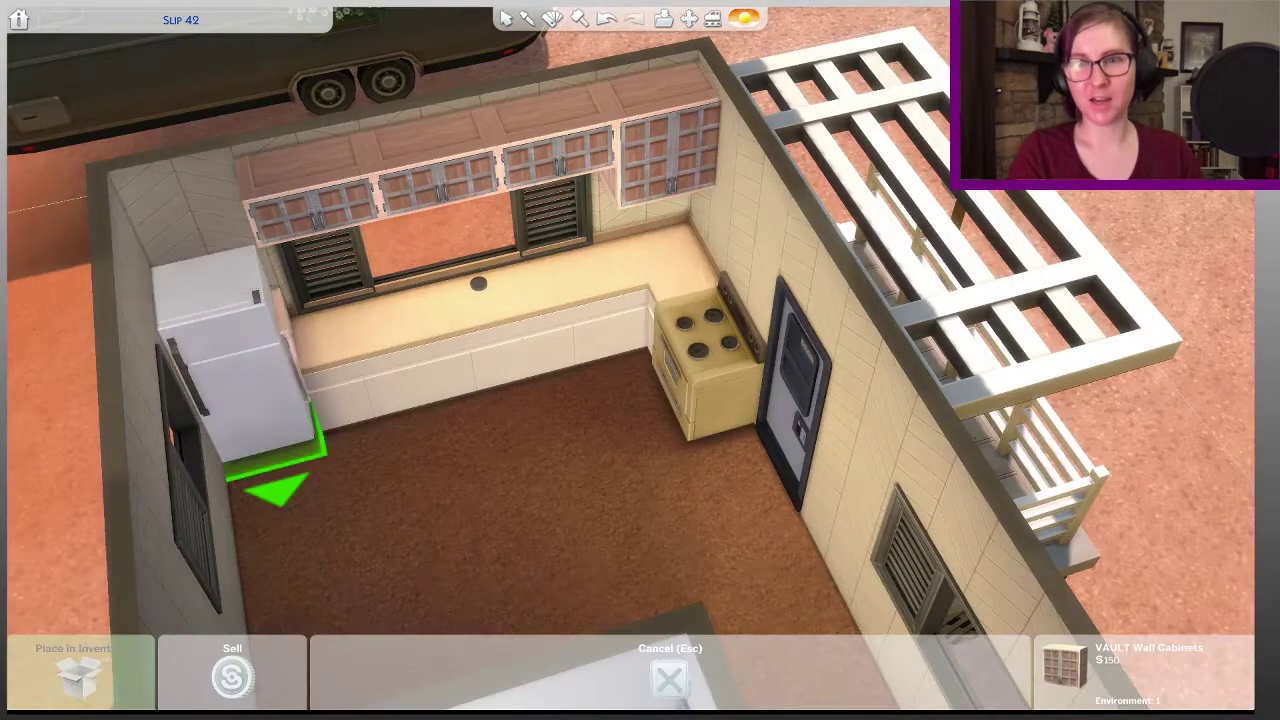
key(Delete)
key(ctrl+z)
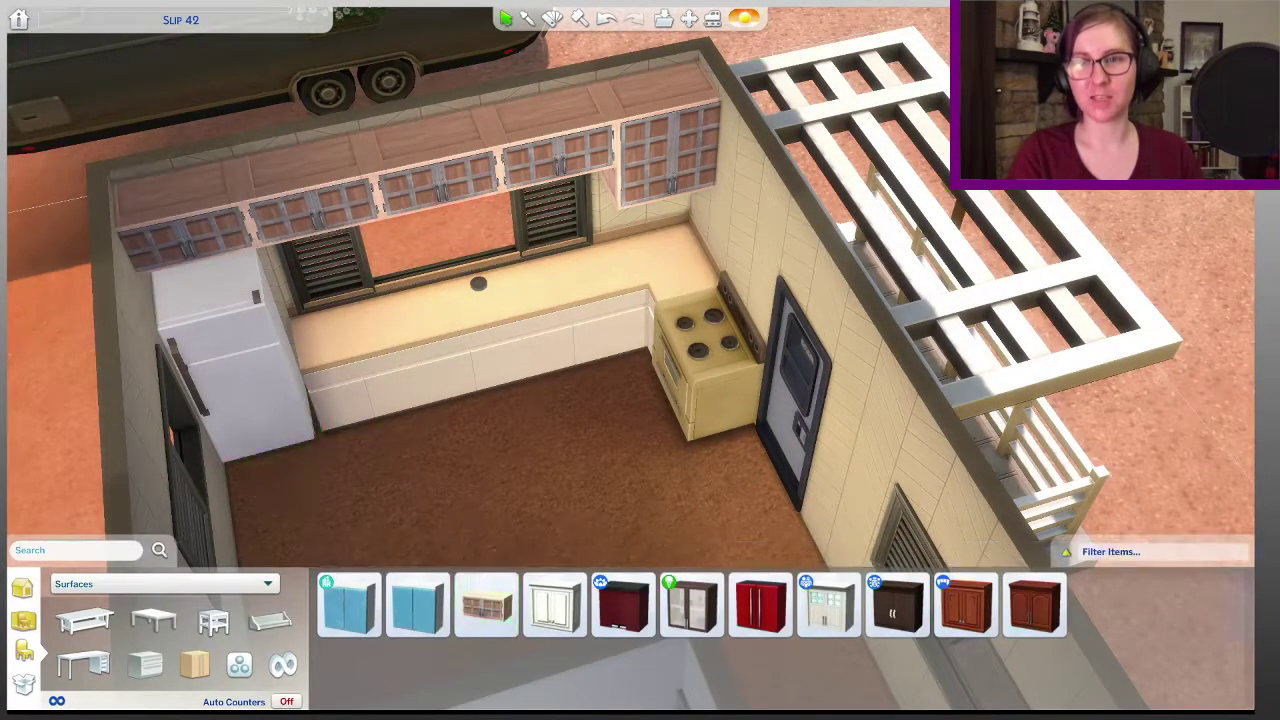
Step: Drop a base-game white sink into the counter
click(268, 584)
click(80, 298)
click(966, 605)
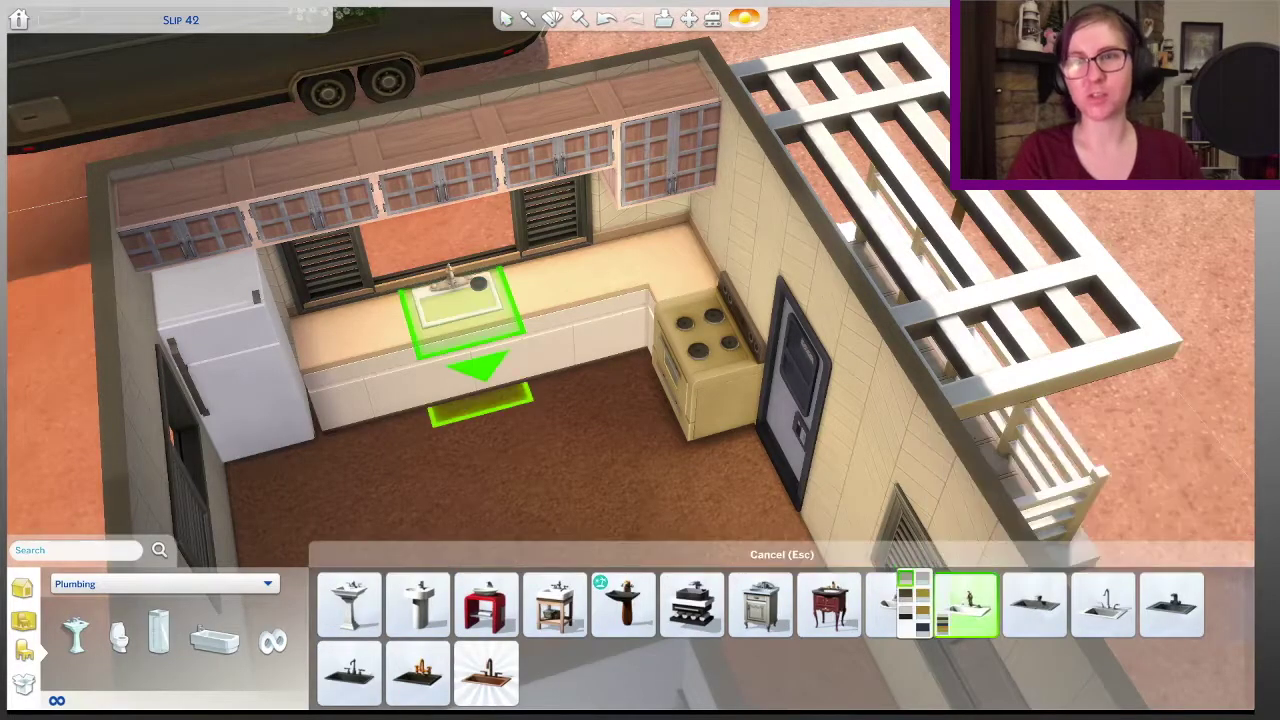
click(452, 292)
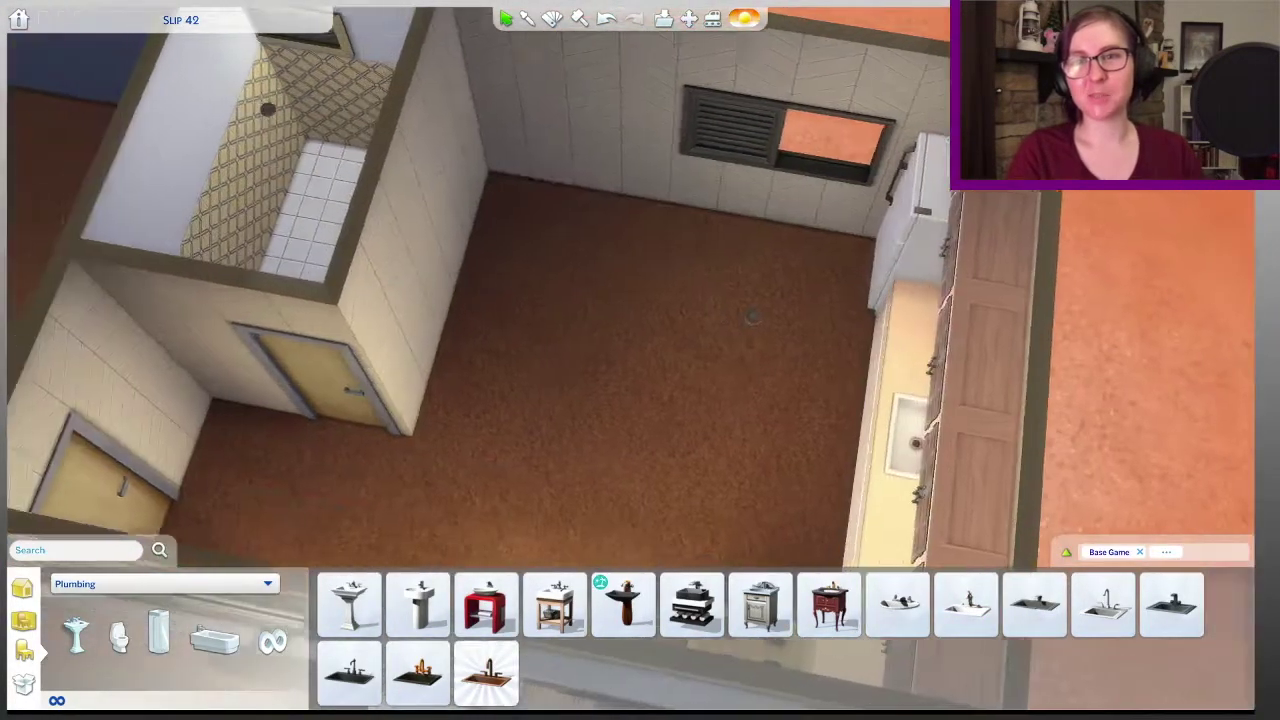
click(268, 584)
Step: Place a glass table in the living area and the Bowler's Hidey Hole dresser against the wall
click(76, 359)
click(153, 620)
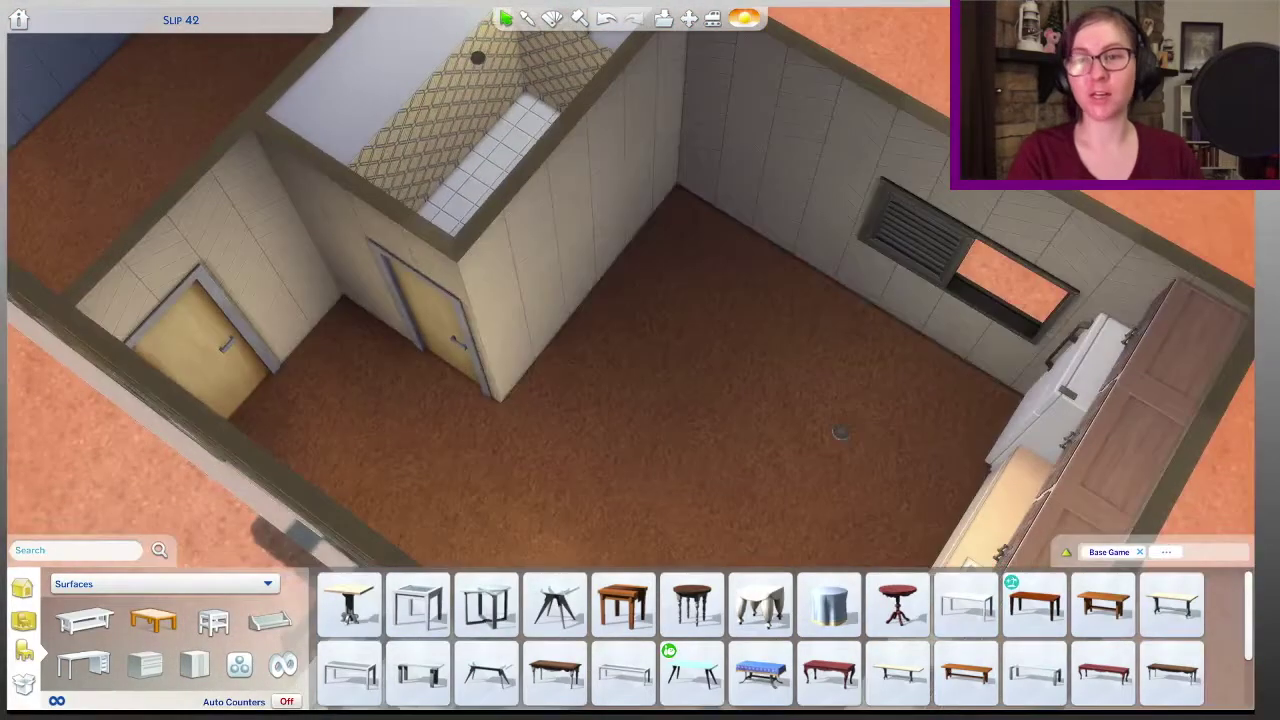
click(486, 605)
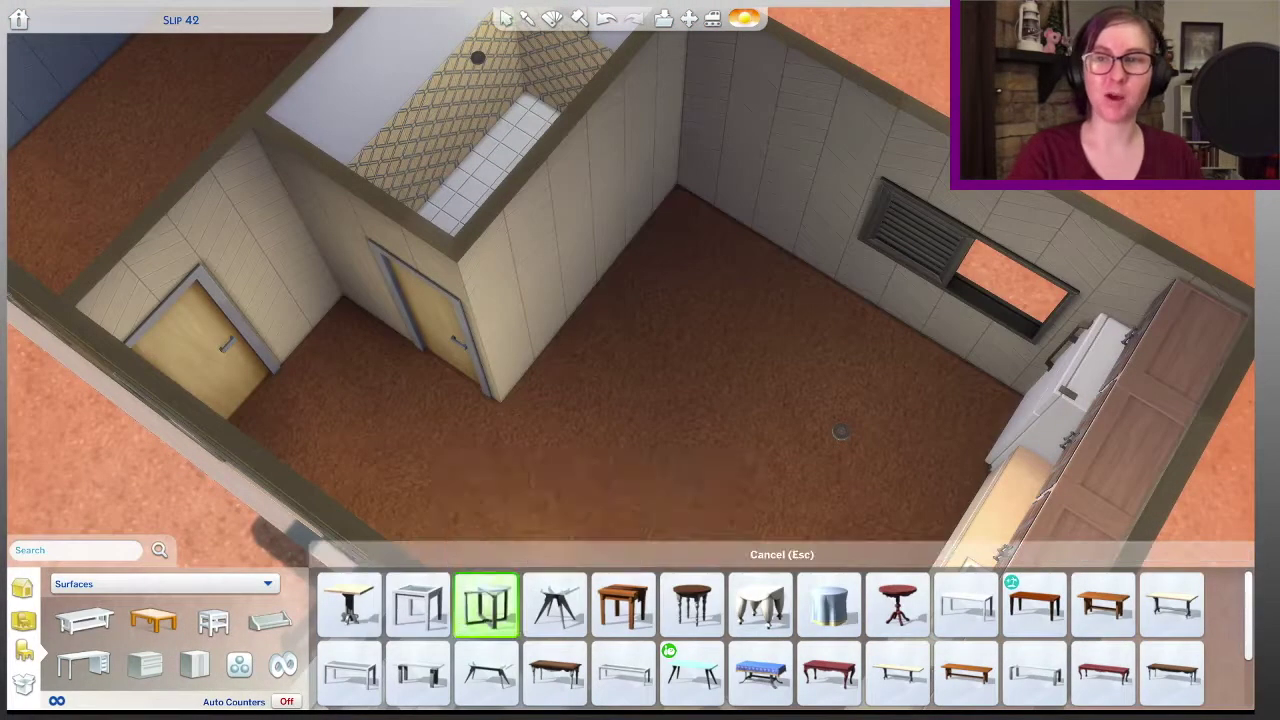
click(843, 400)
click(213, 620)
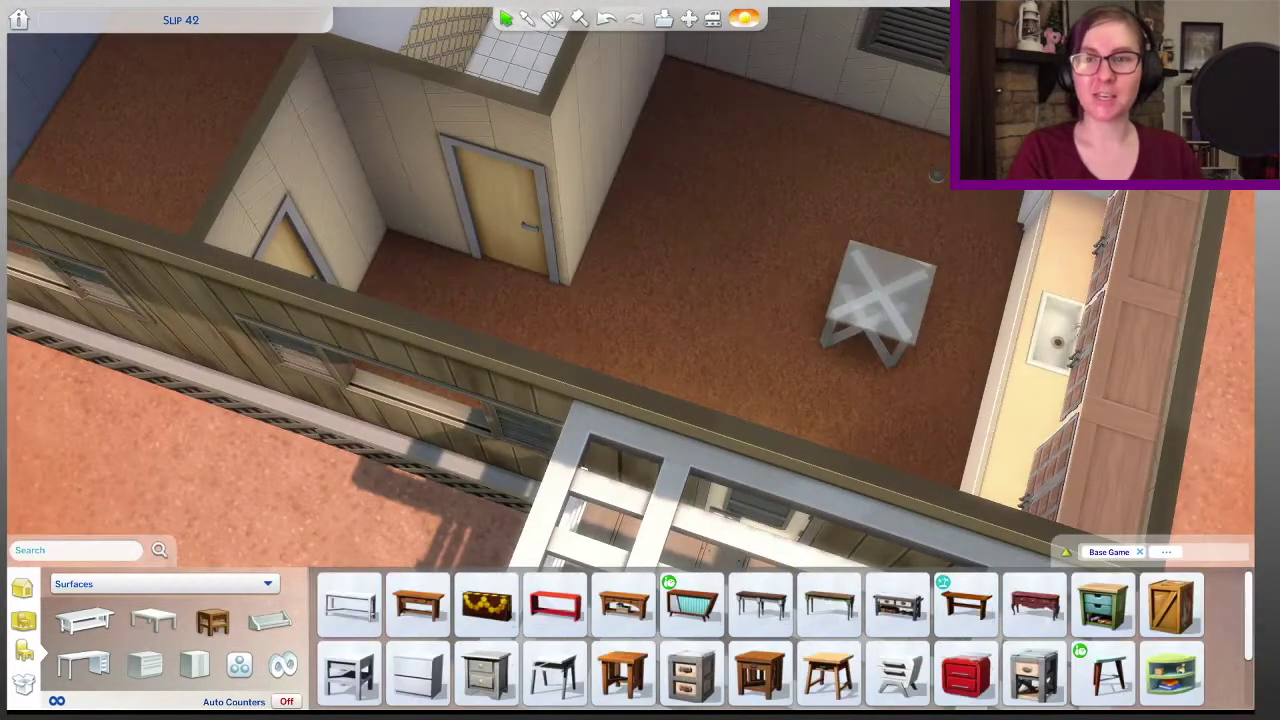
click(632, 605)
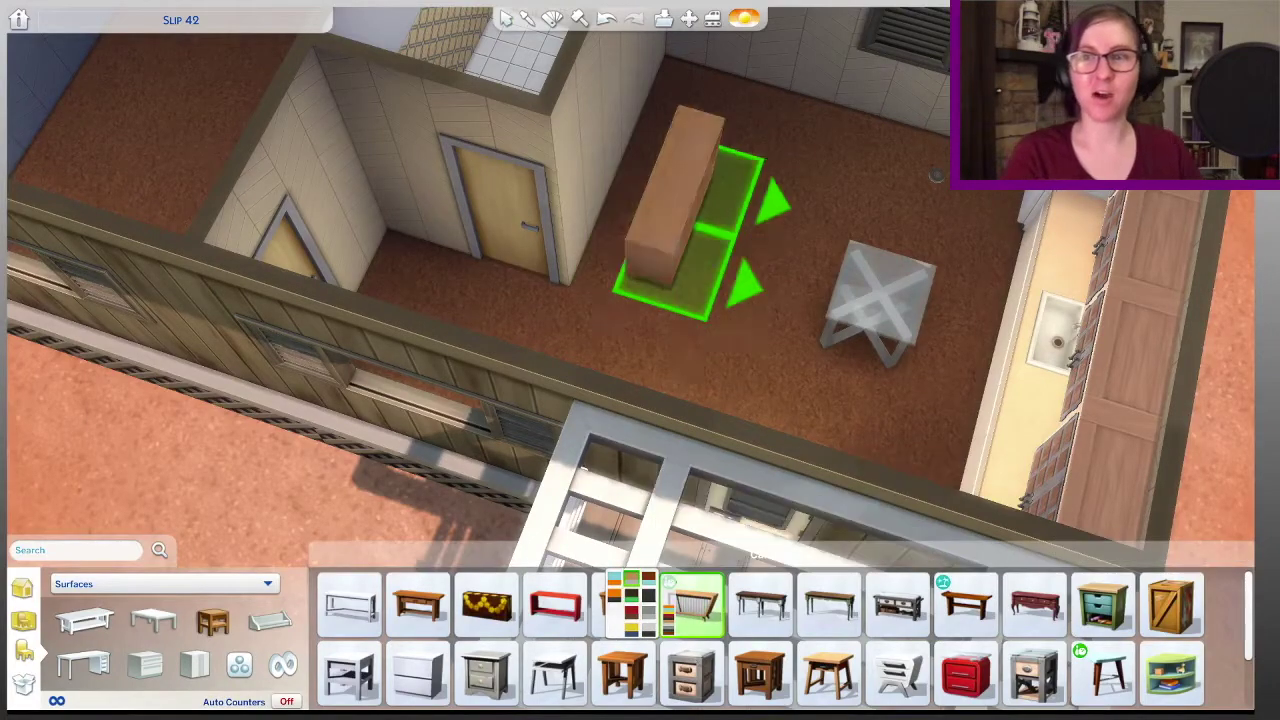
click(680, 215)
Step: Set a TV on top of the dresser
click(267, 583)
click(100, 497)
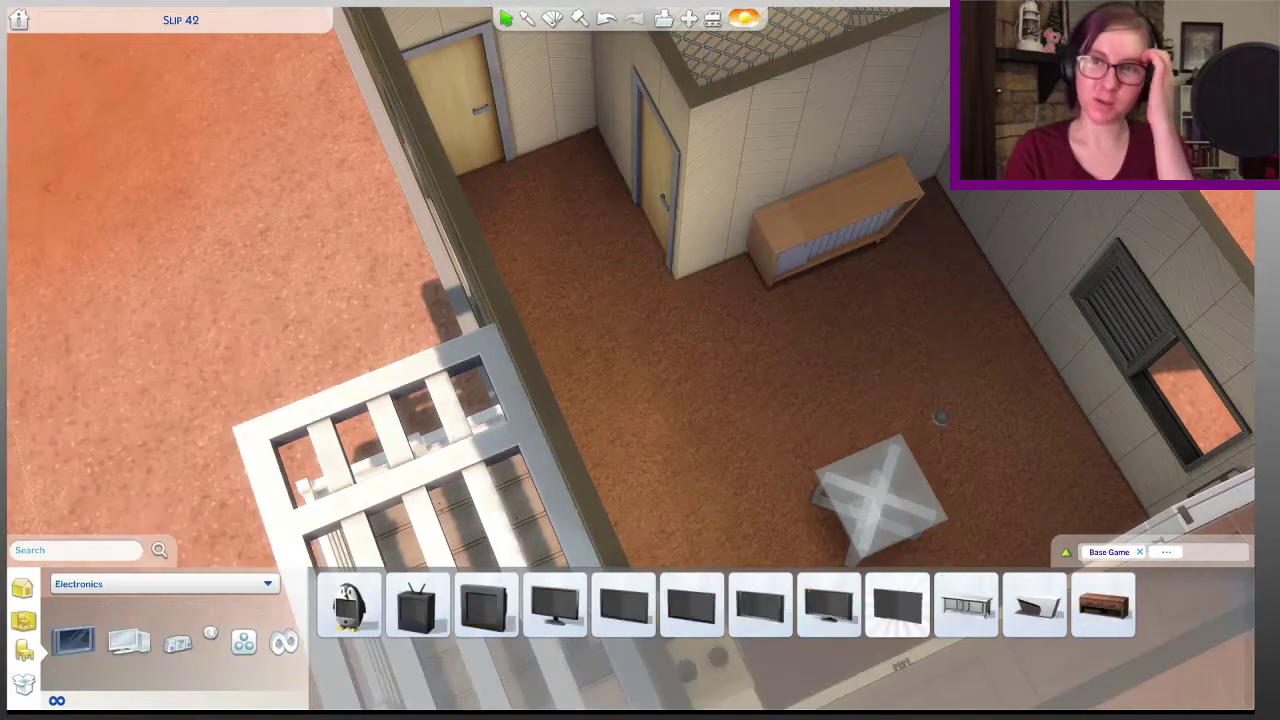
click(418, 605)
click(850, 200)
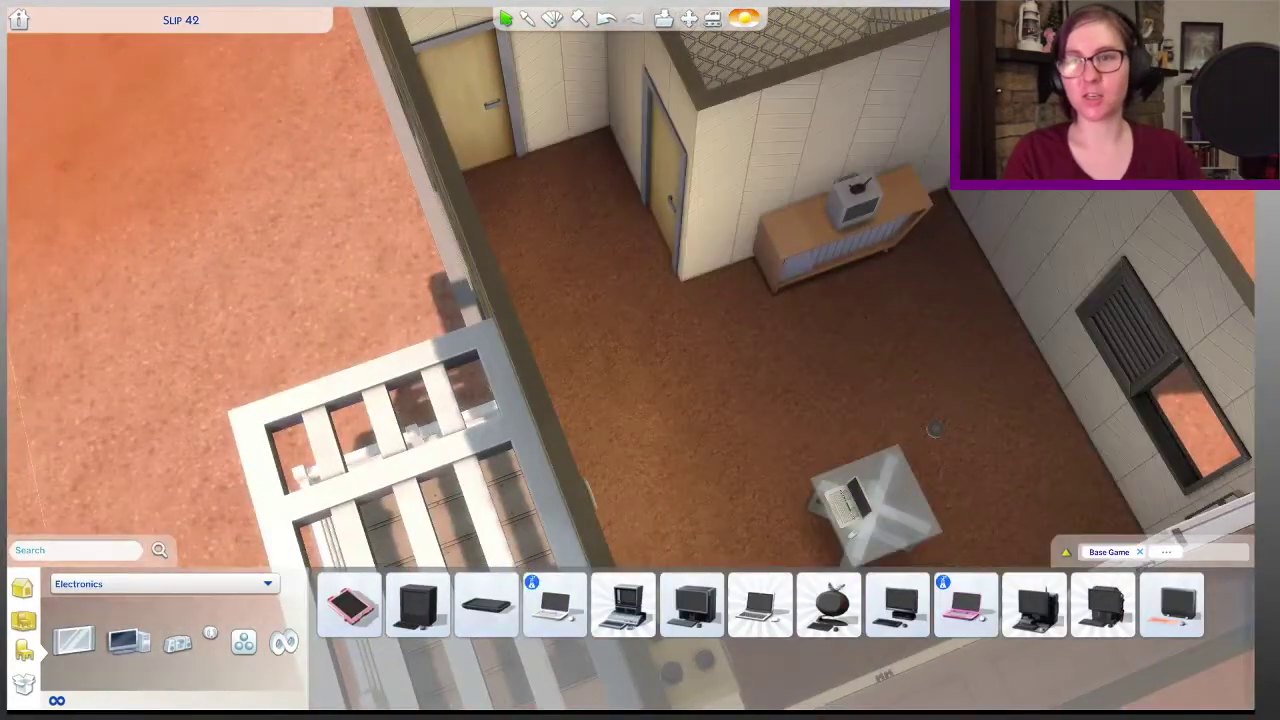
key(period)
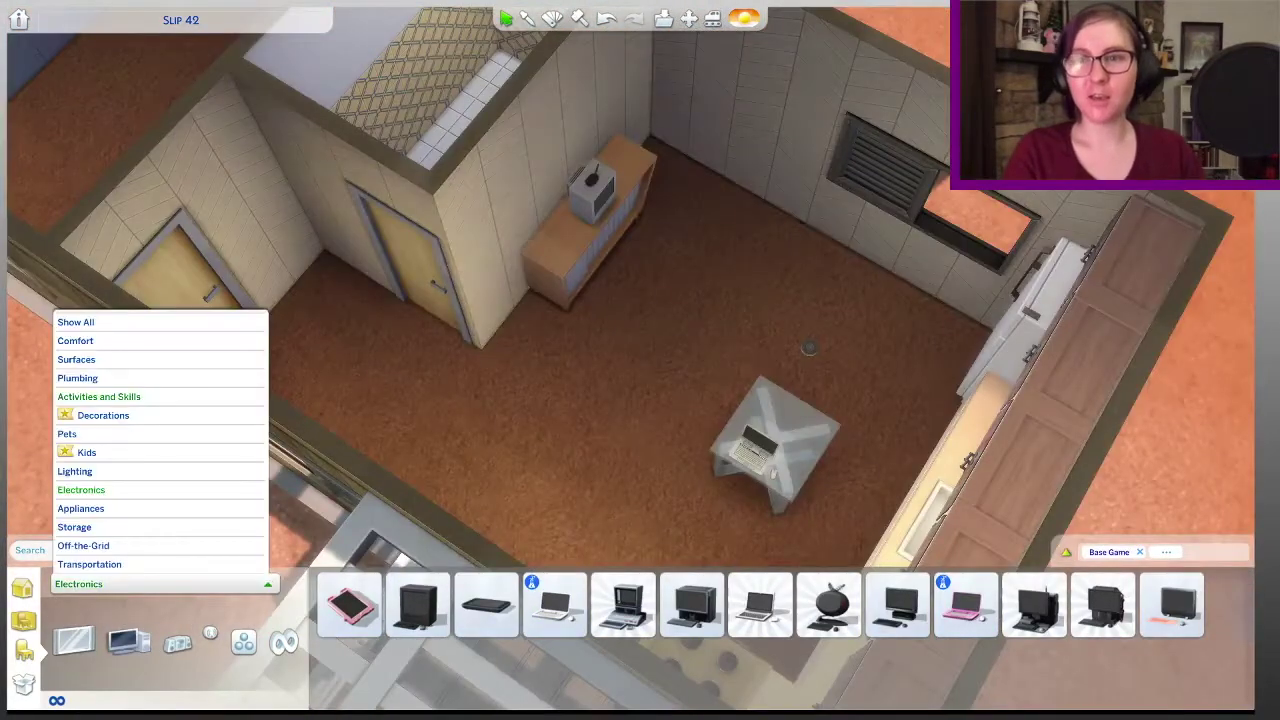
click(75, 340)
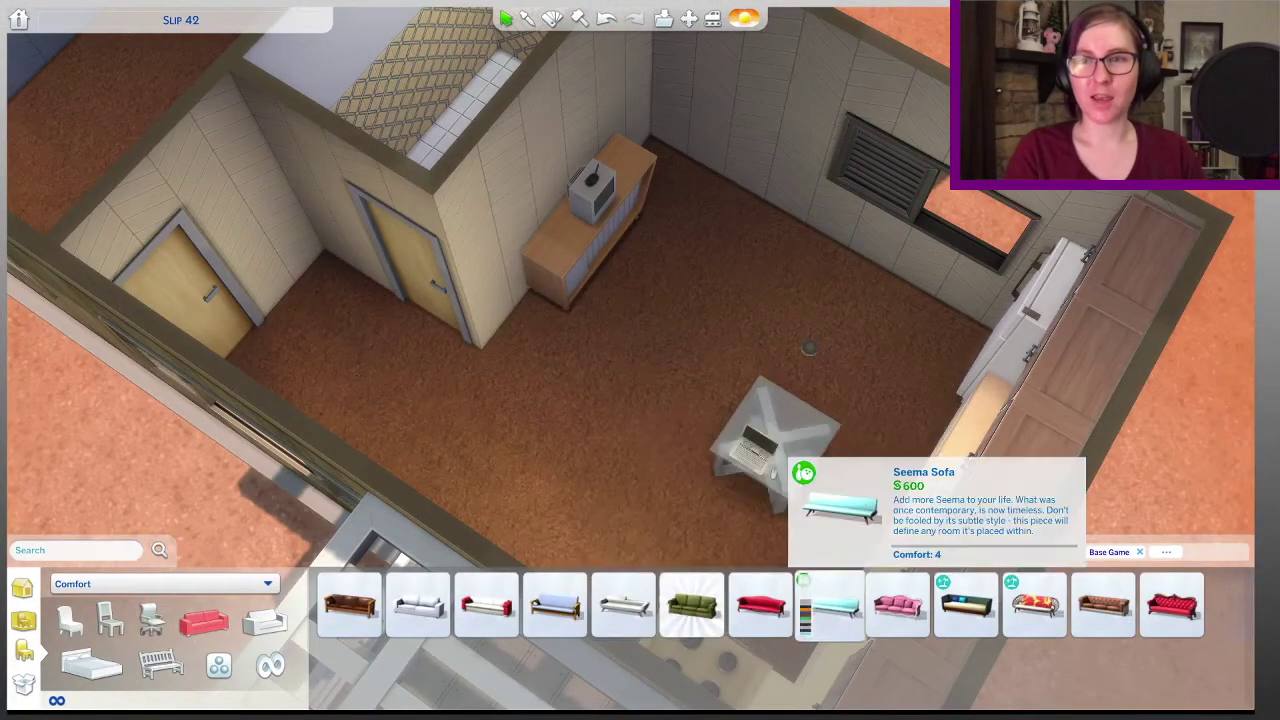
Step: Try out seating, placing a green Artfaye armchair in the room
click(831, 605)
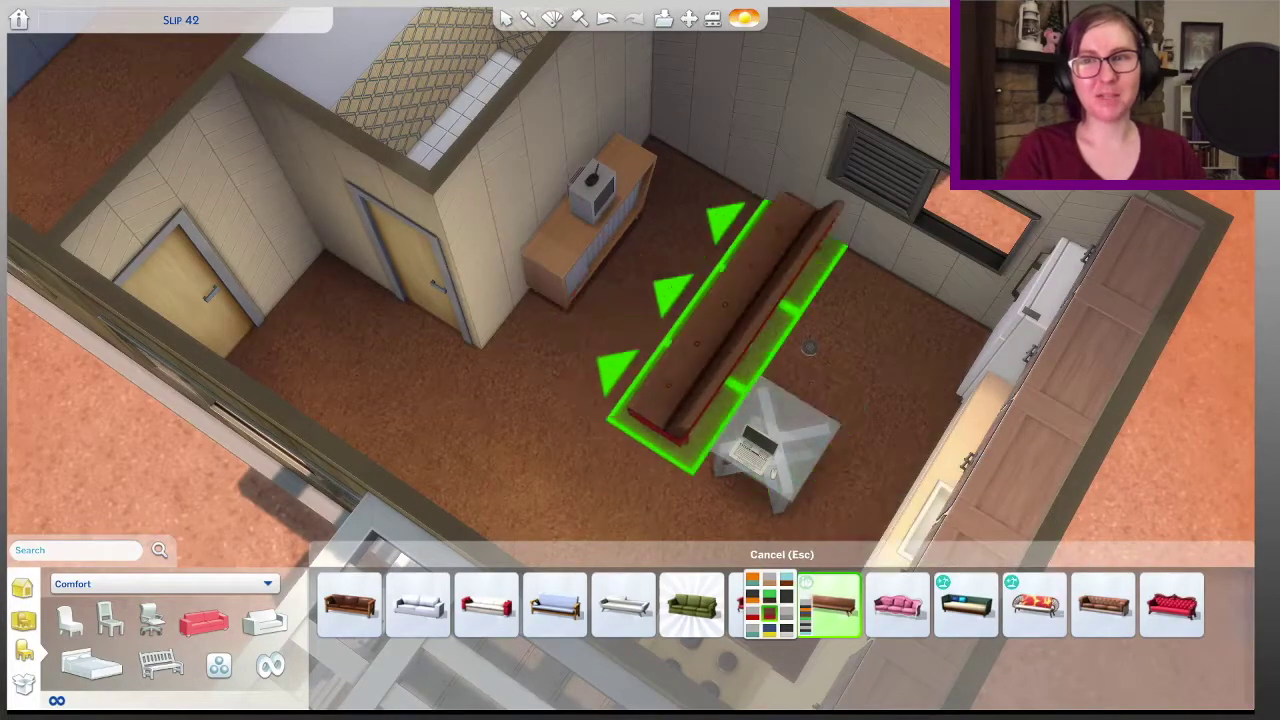
click(70, 620)
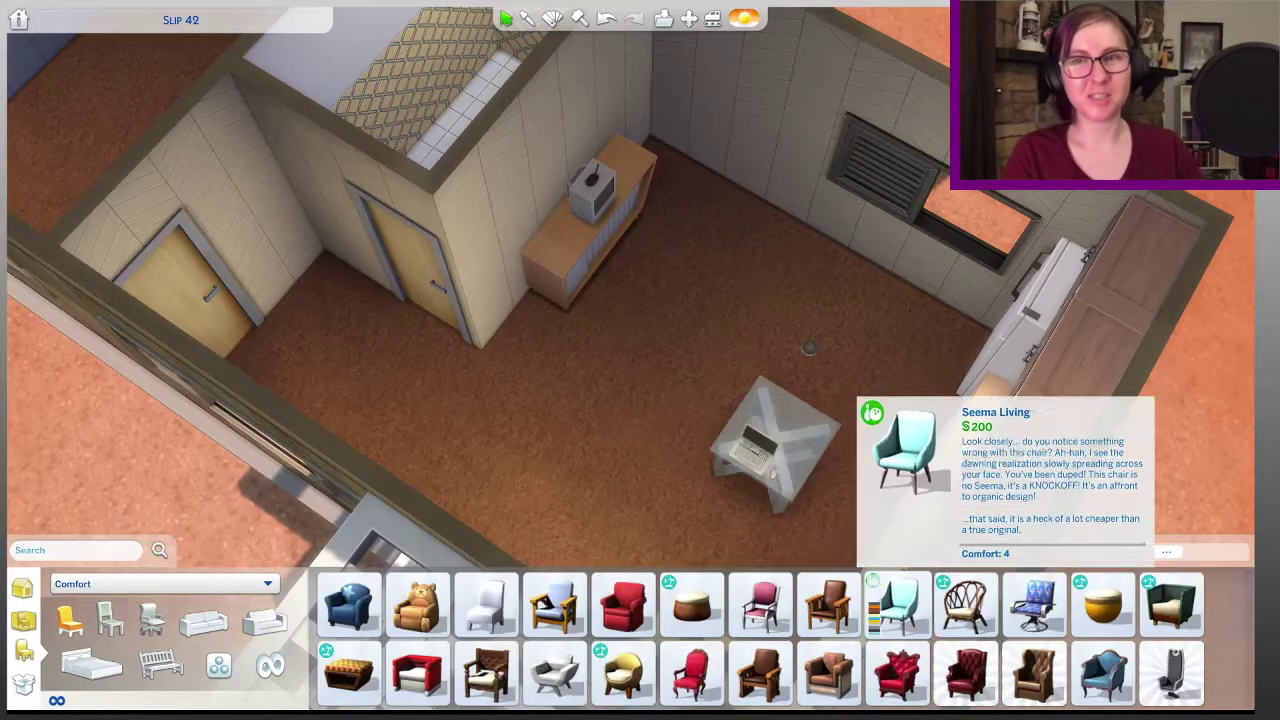
click(622, 605)
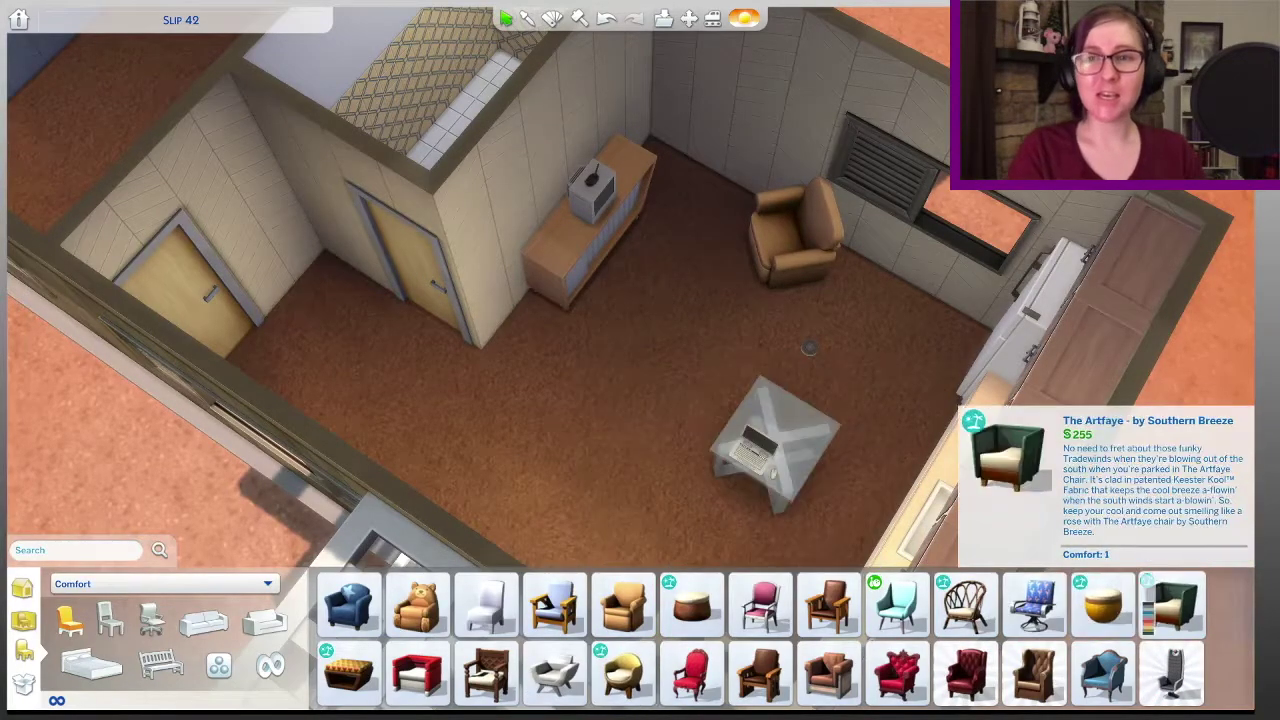
click(1172, 605)
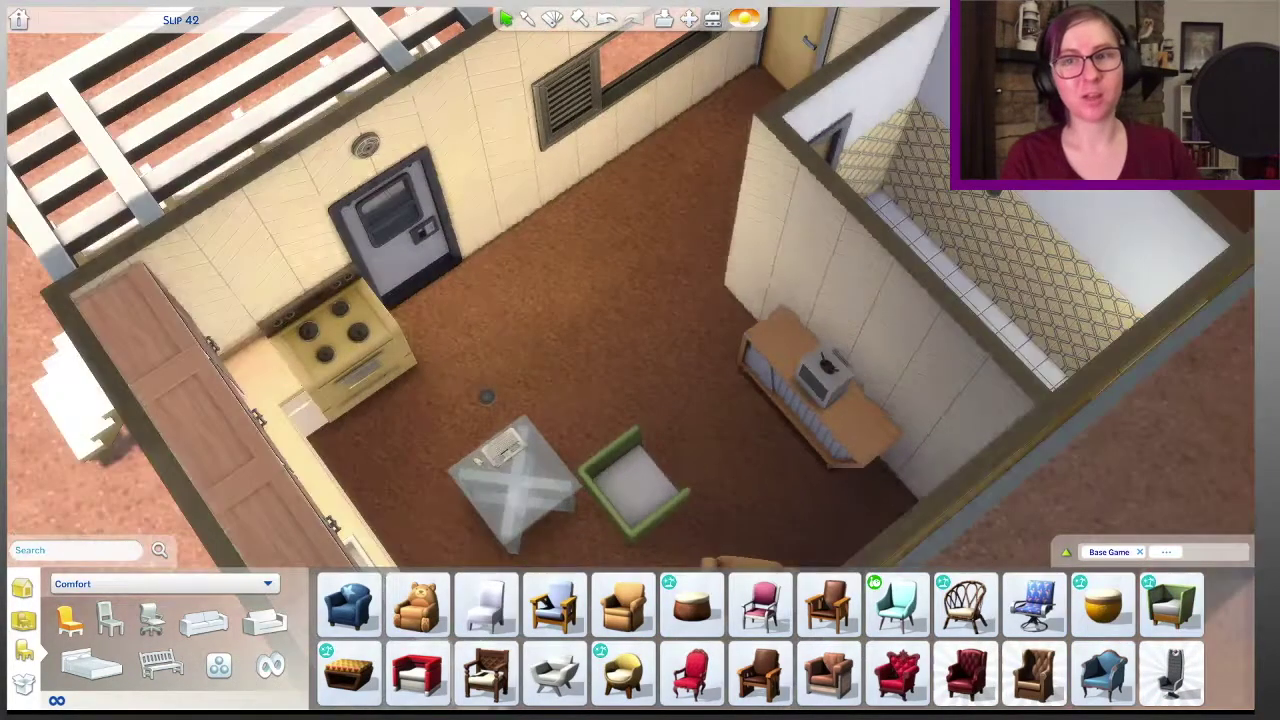
click(625, 290)
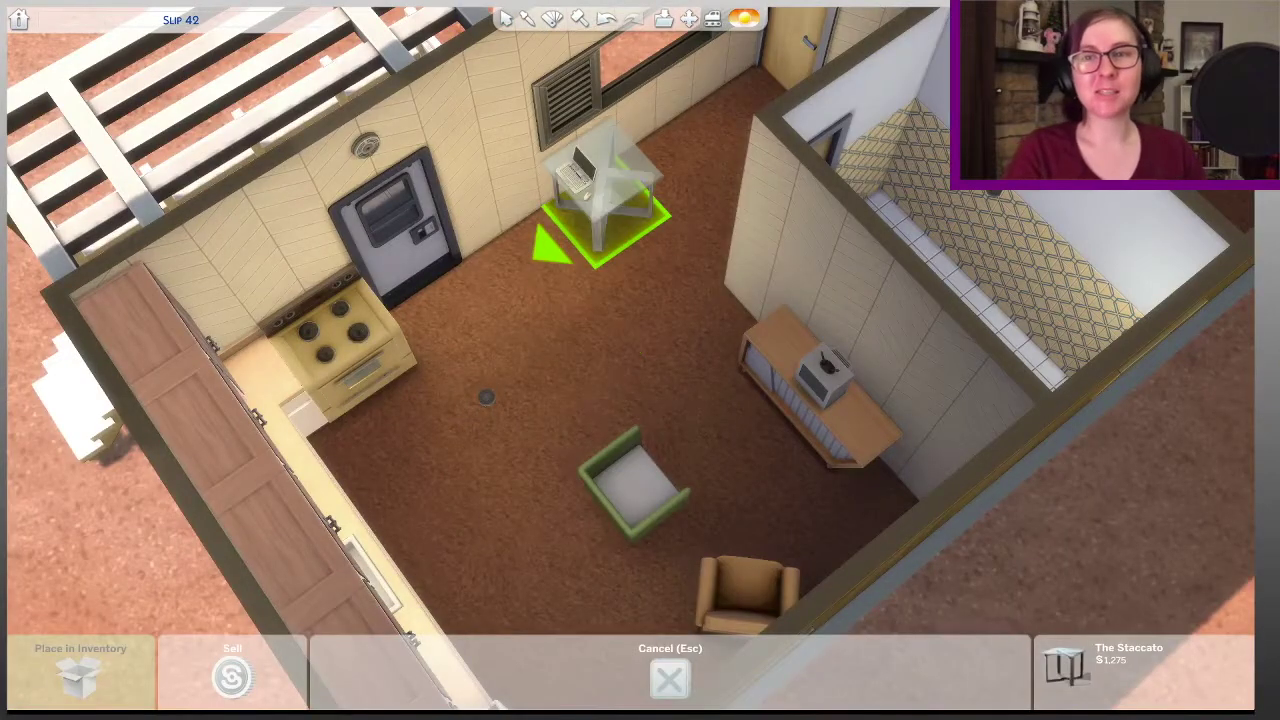
key(Escape)
click(700, 400)
key(Escape)
click(160, 583)
Step: Place orange Seema Dining chairs around the glass table
click(114, 340)
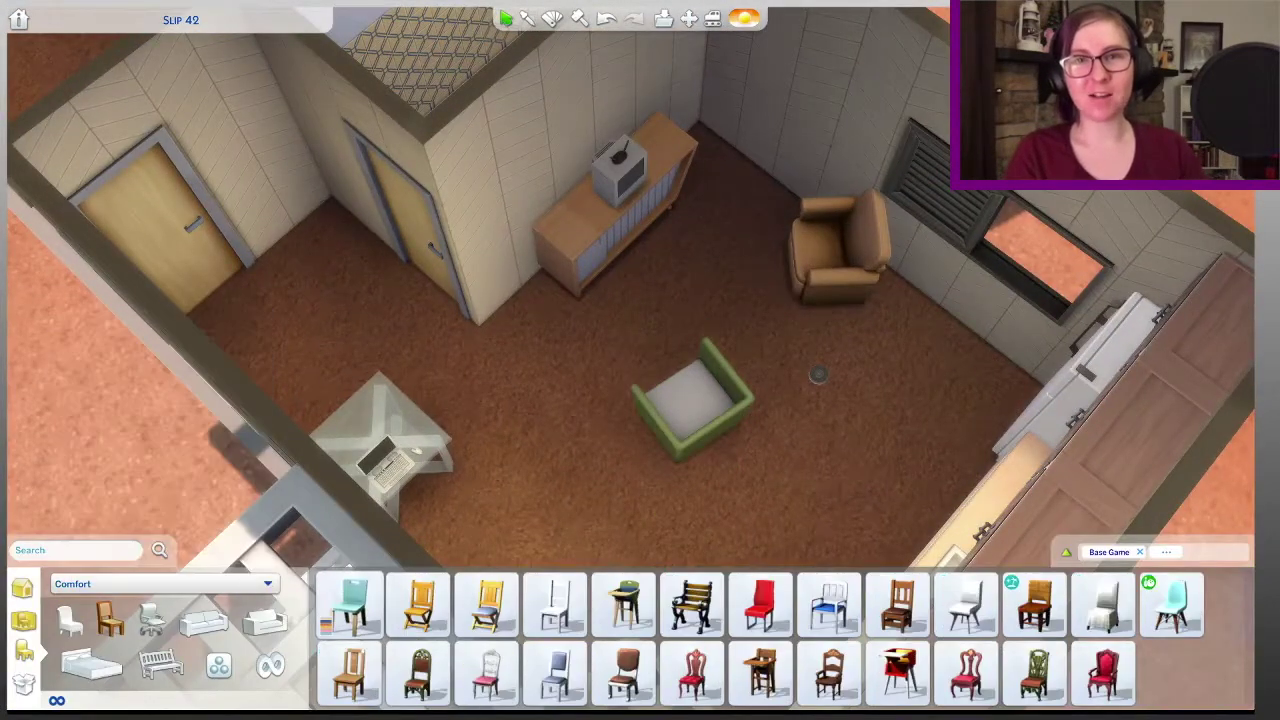
key(e)
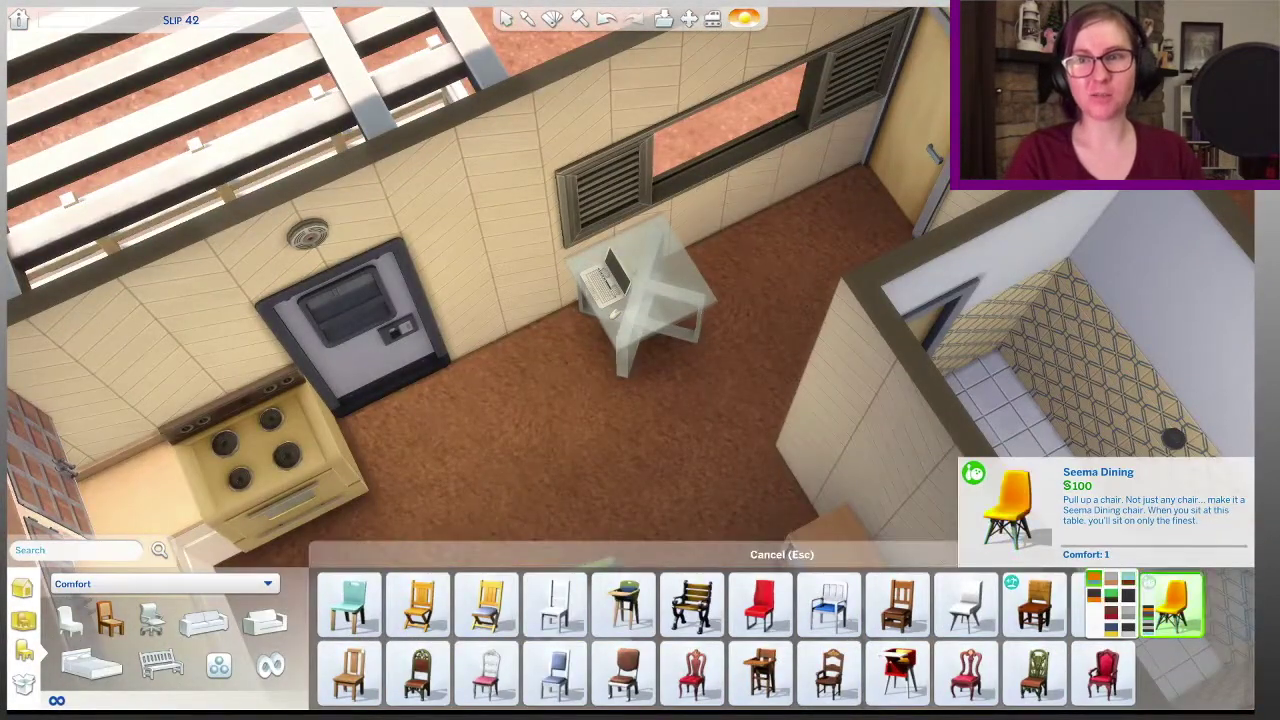
click(1172, 605)
click(628, 290)
key(Escape)
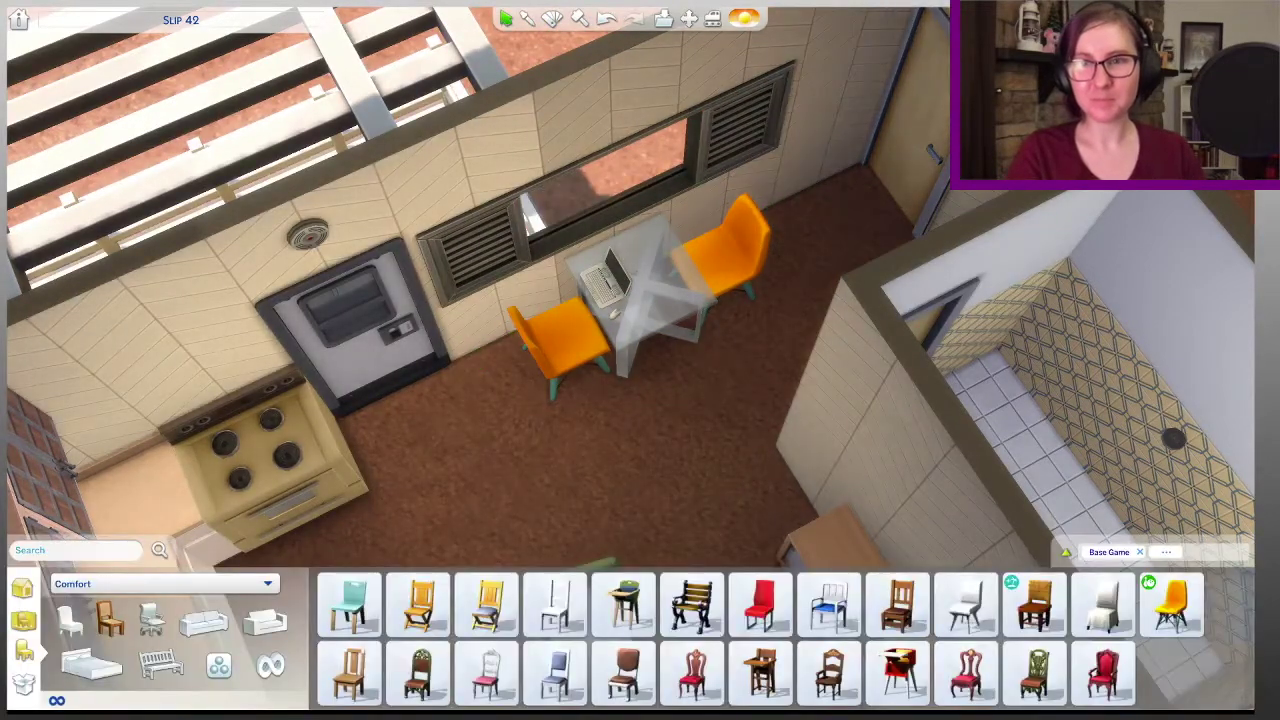
key(w)
click(300, 565)
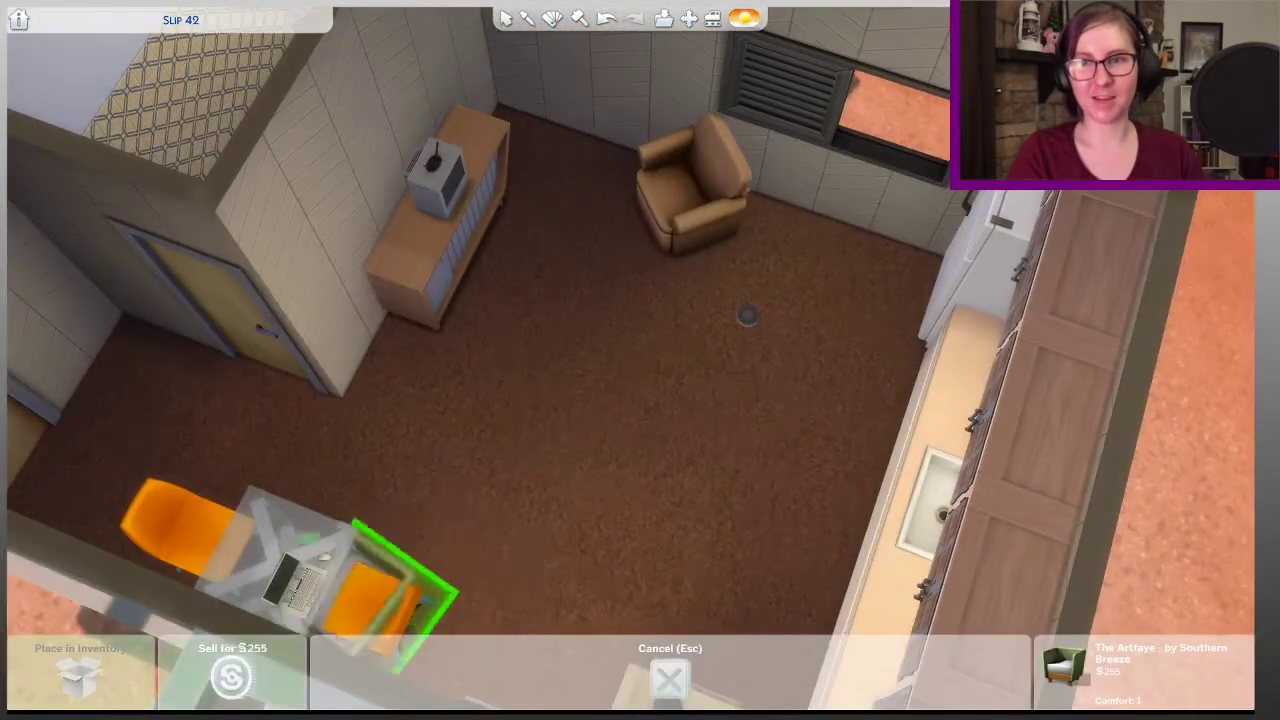
key(Escape)
Step: Delete the brown armchair and place the Seema Sofa in the middle of the room
click(694, 180)
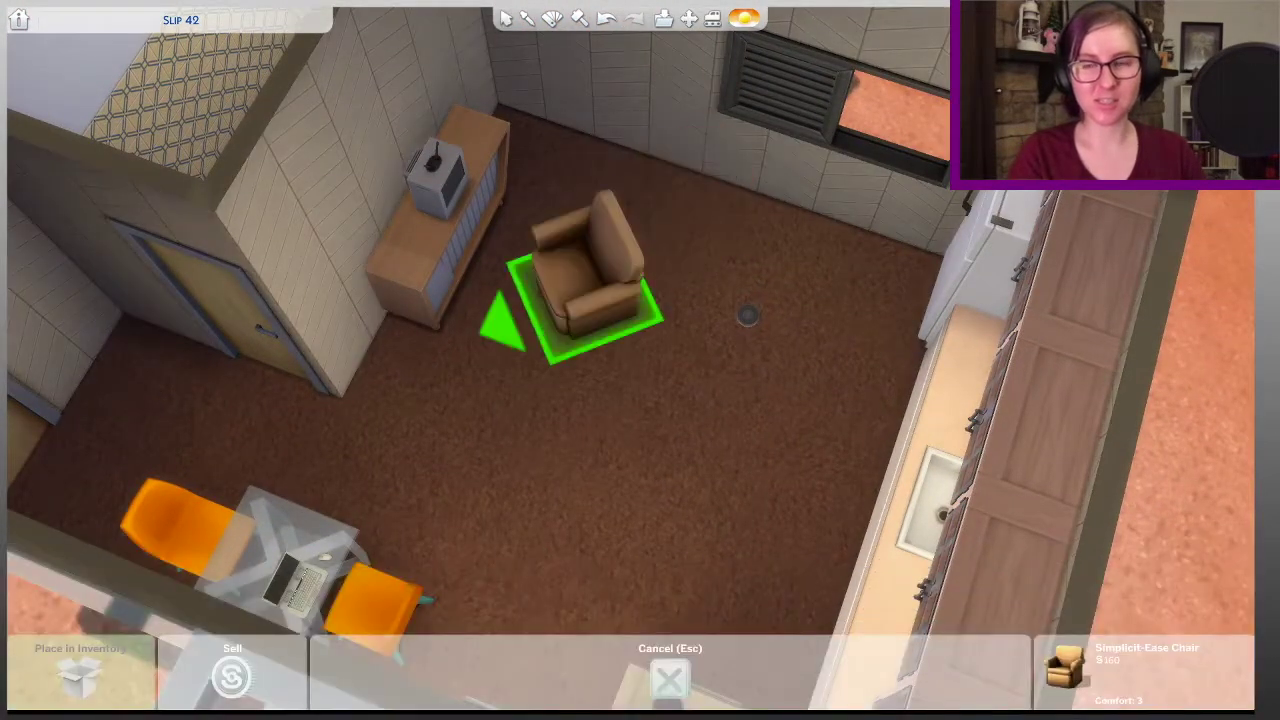
key(Delete)
click(829, 605)
click(714, 314)
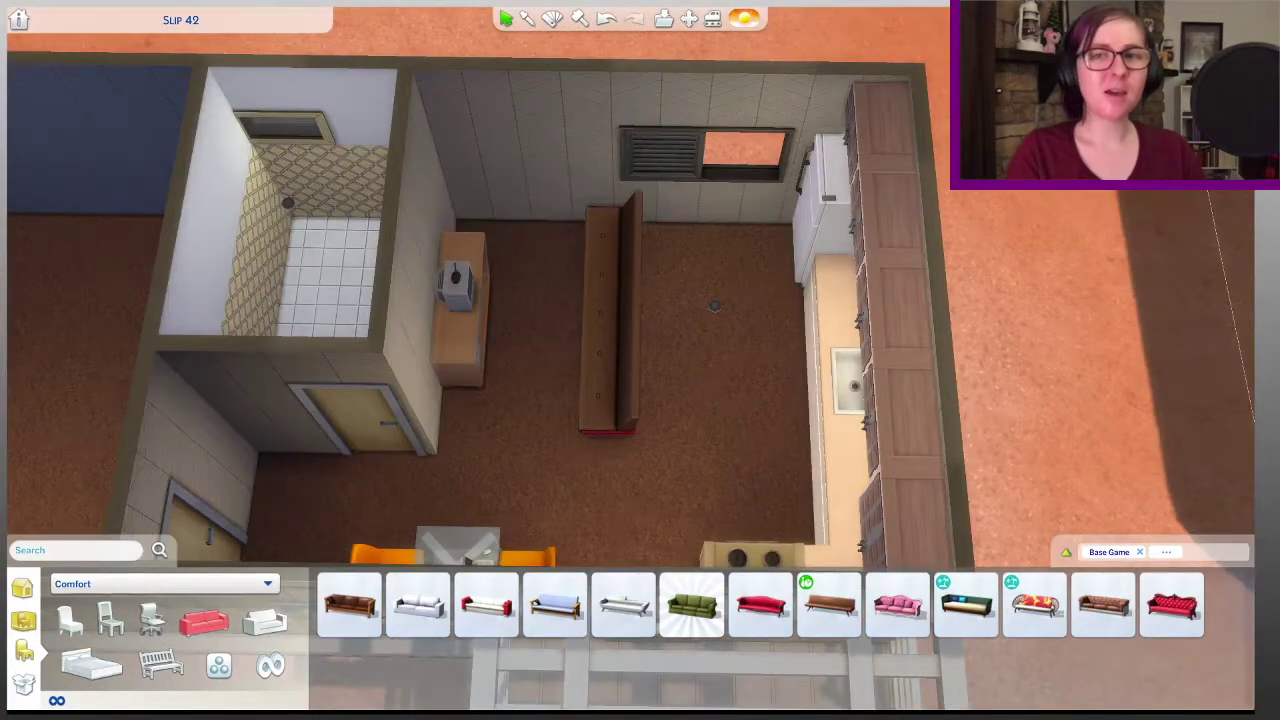
Step: Place the Mid-millenium end table from Surfaces at the sofa's end
click(160, 583)
click(150, 340)
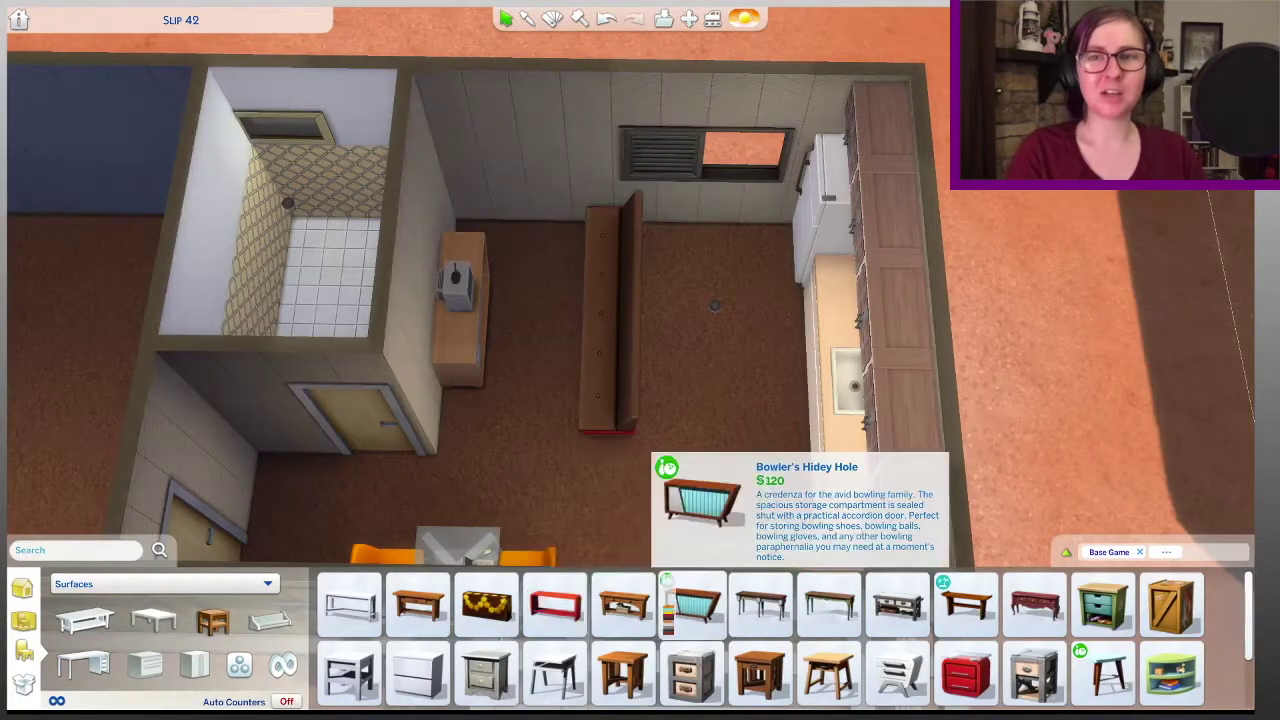
scroll(1078, 645, down, 1)
scroll(1078, 645, up, 1)
mouse_move(1078, 645)
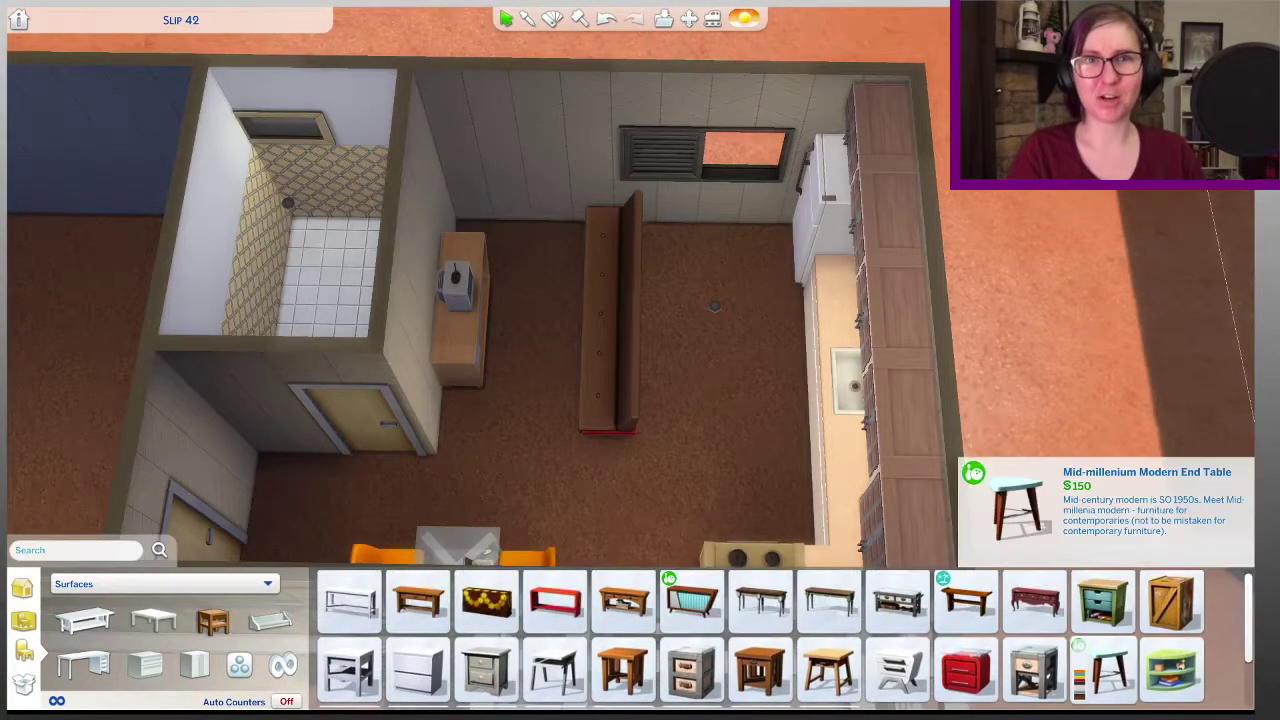
click(1105, 668)
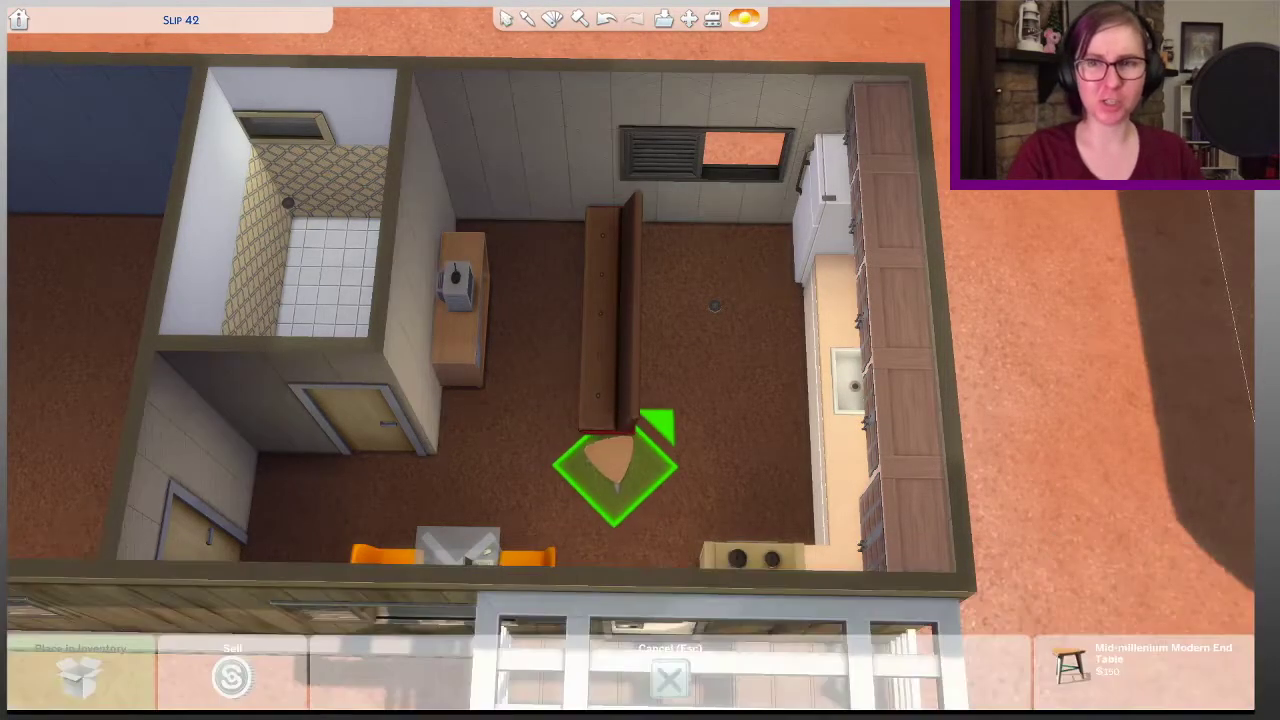
click(612, 470)
Step: Recolour the orange dining chair cream with the Design Tool
key(r)
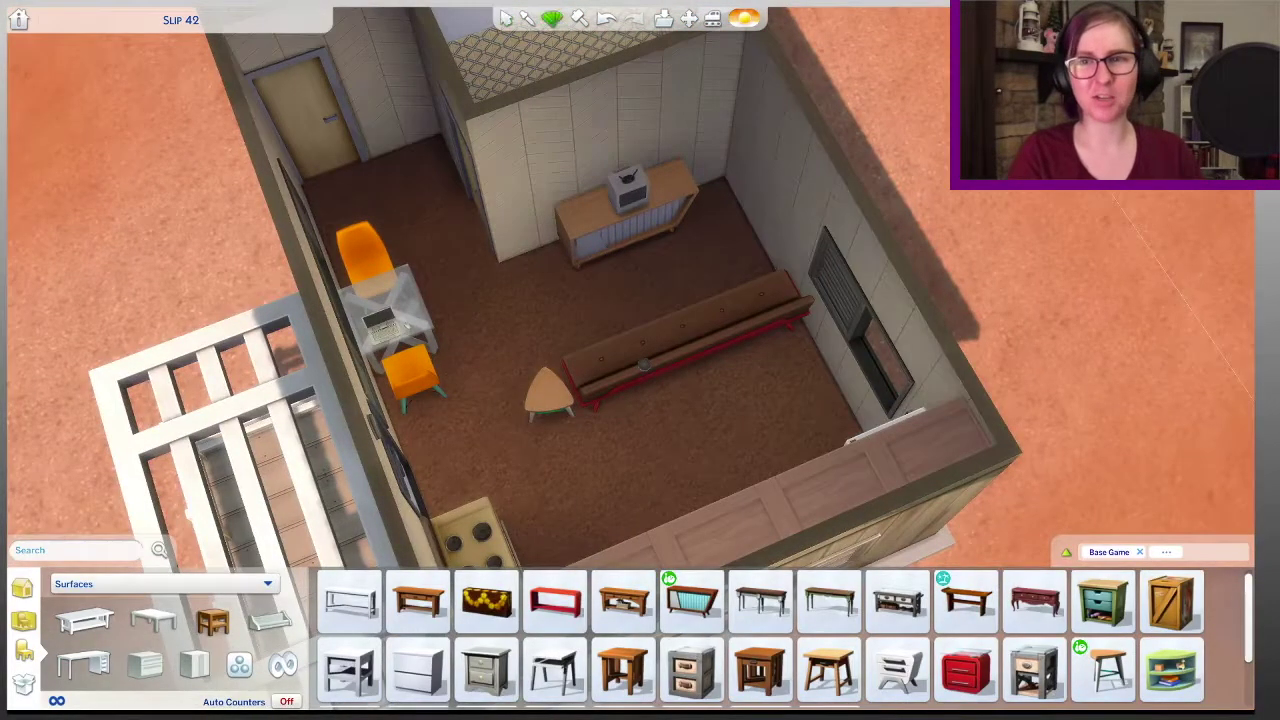
click(395, 207)
key(Escape)
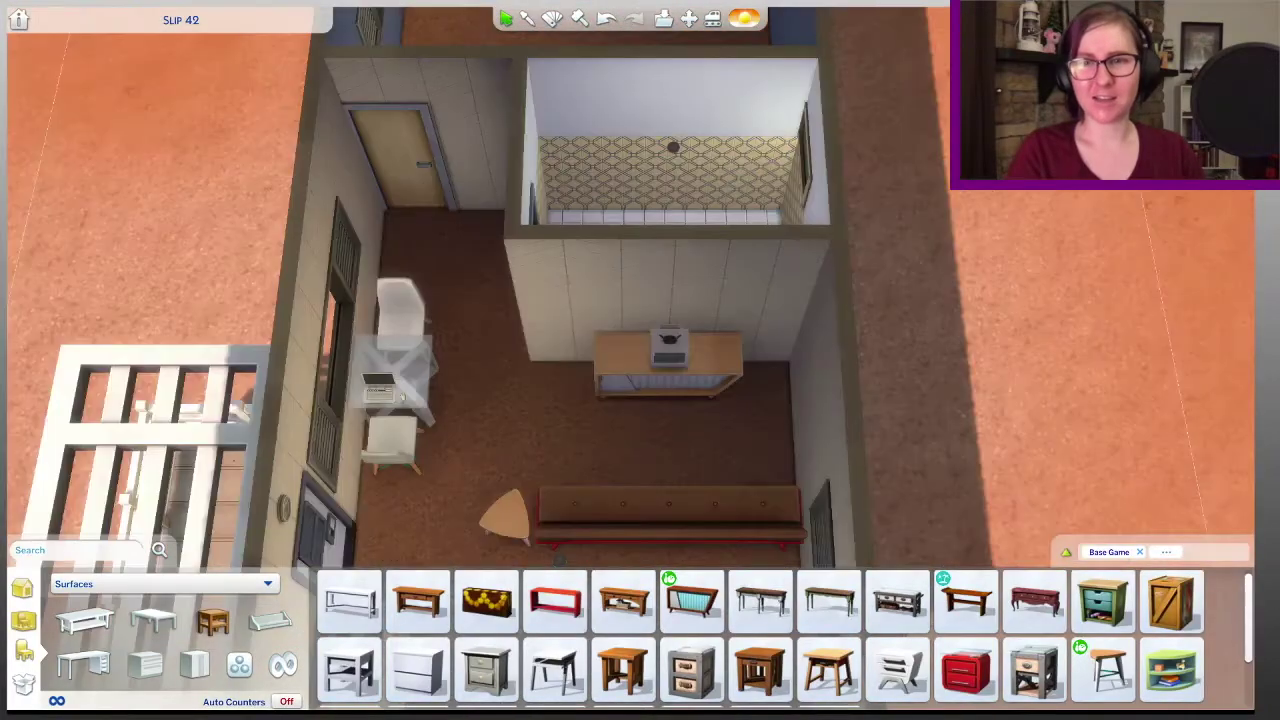
Step: Place a wooden bookcase from Storage beside the door
click(165, 583)
click(74, 527)
click(692, 603)
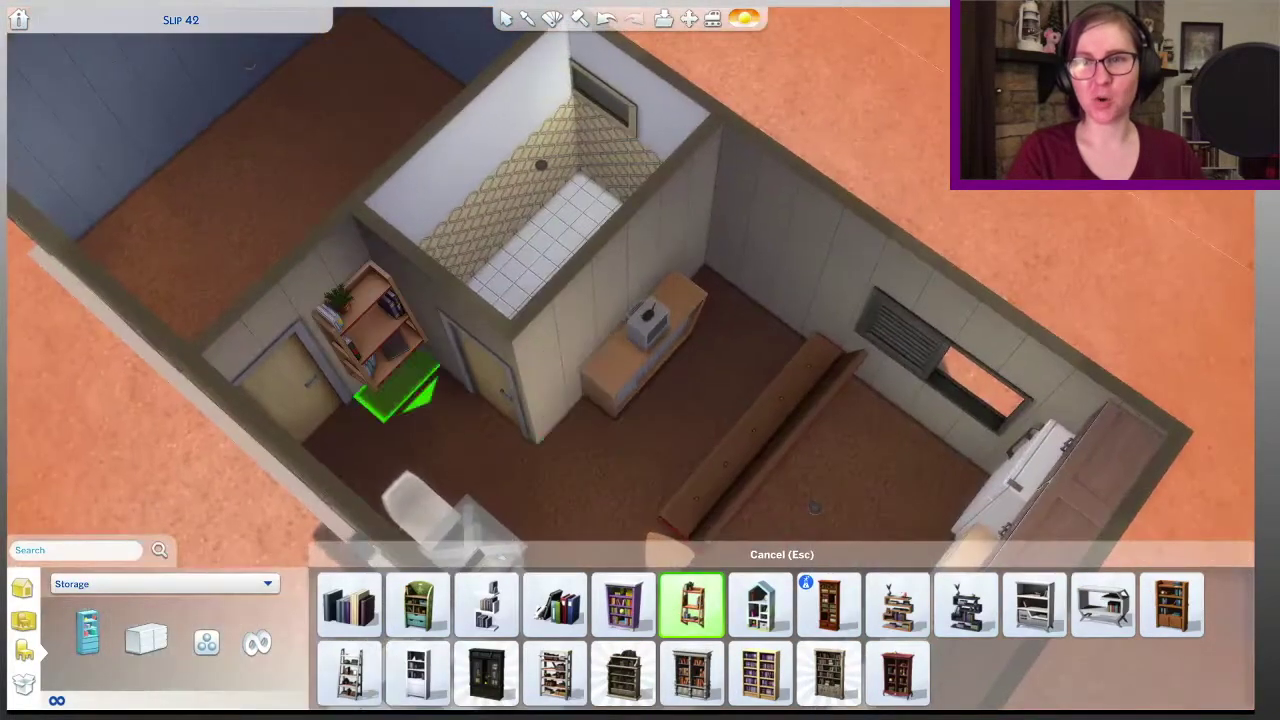
click(395, 285)
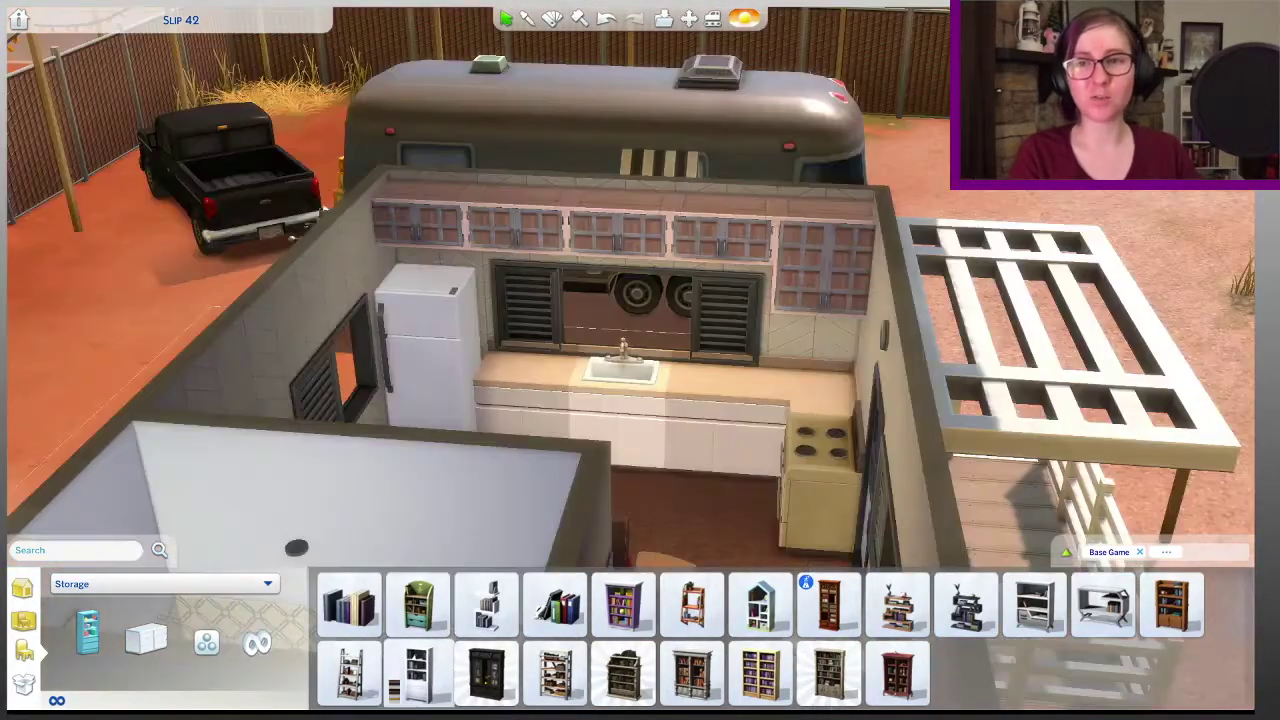
Step: Mount a strip wall light from Lighting above the fridge along the kitchen counter
click(165, 583)
click(110, 420)
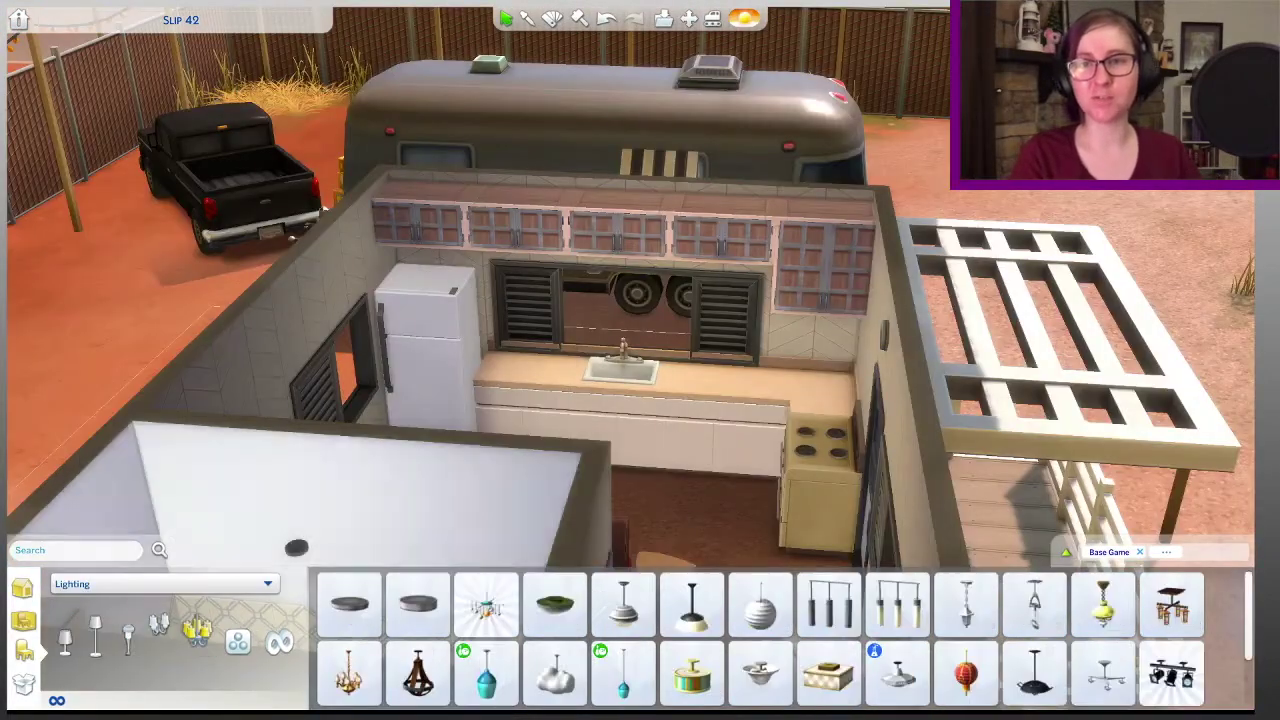
scroll(760, 640, down, 6)
click(418, 622)
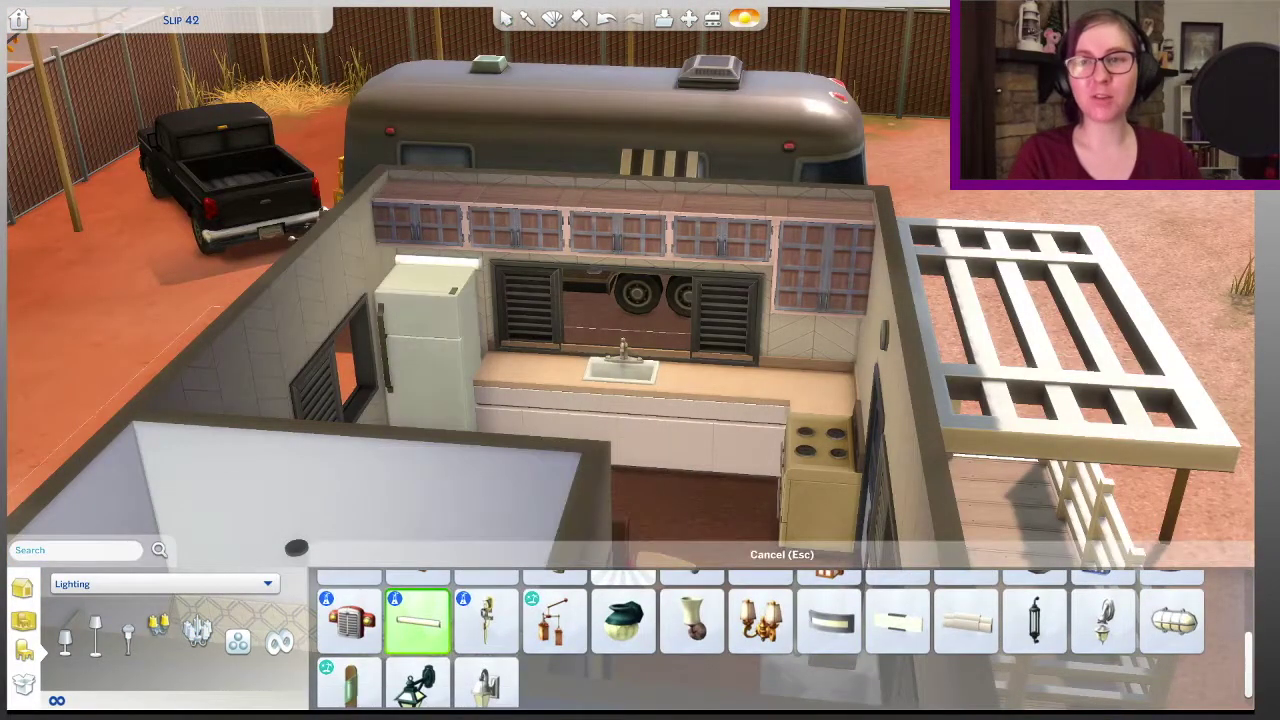
scroll(435, 262, up, 5)
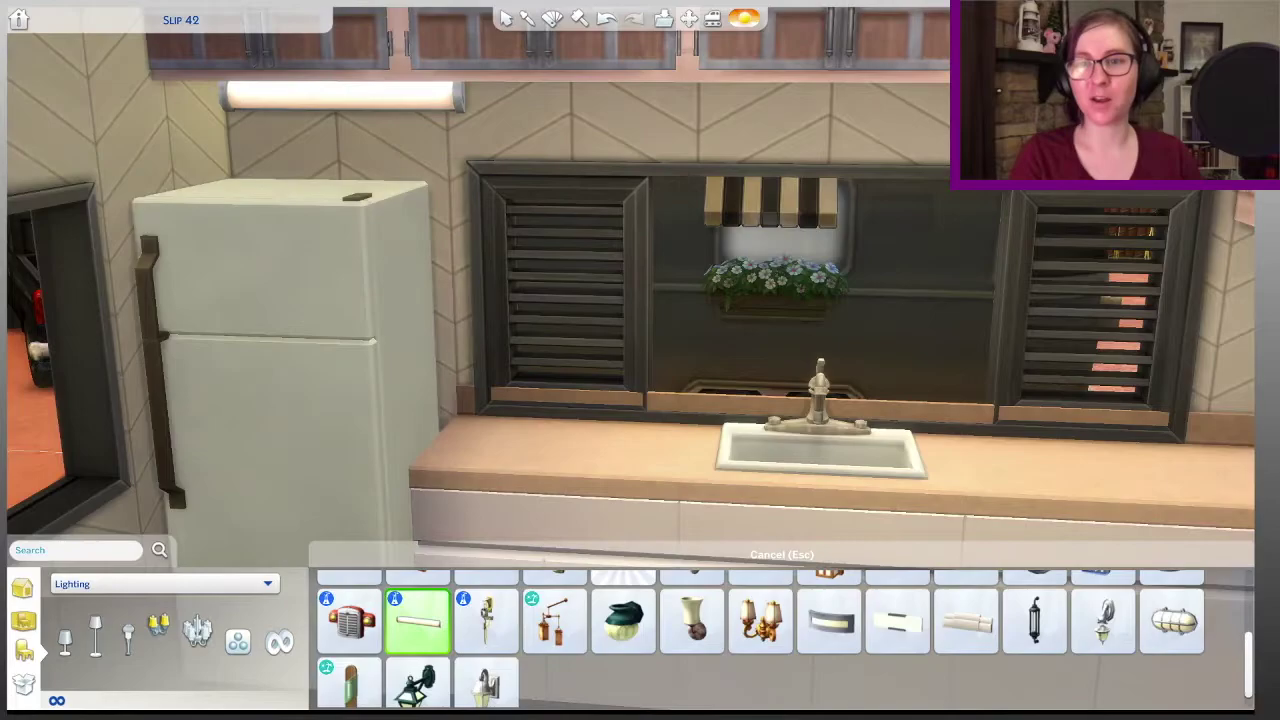
shift+click(340, 95)
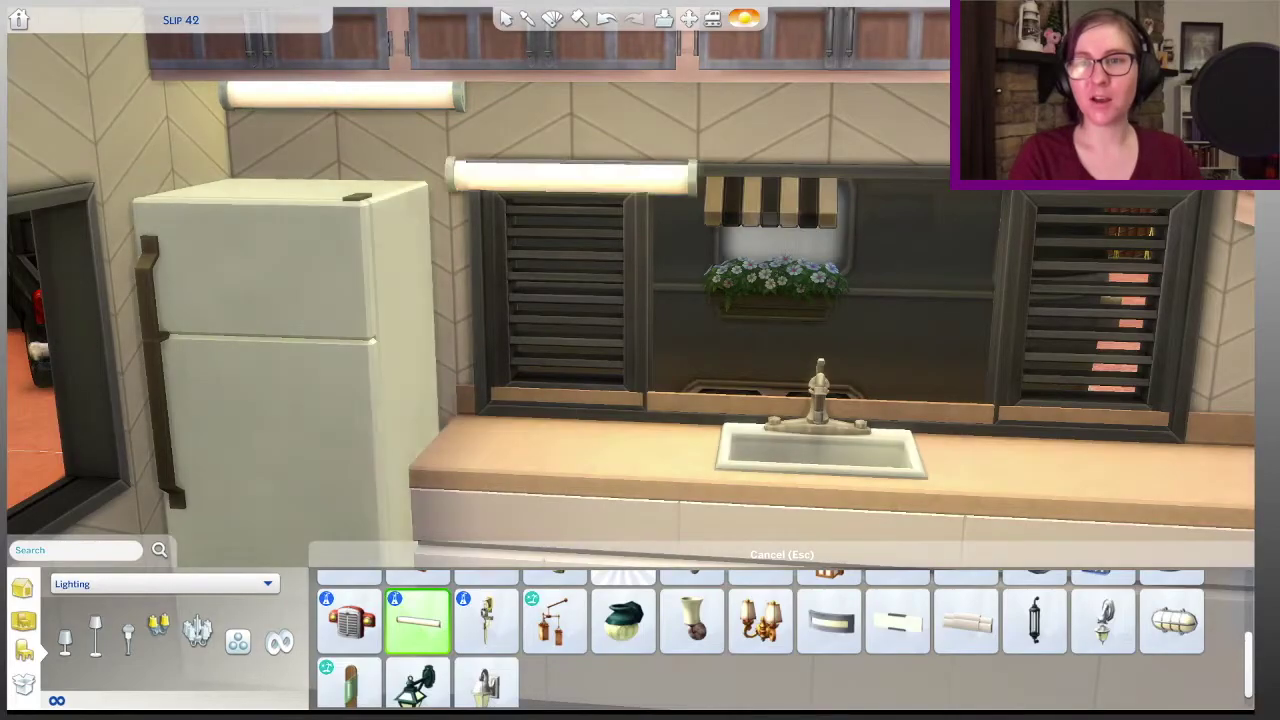
key(d)
key(d)
key(d)
key(d)
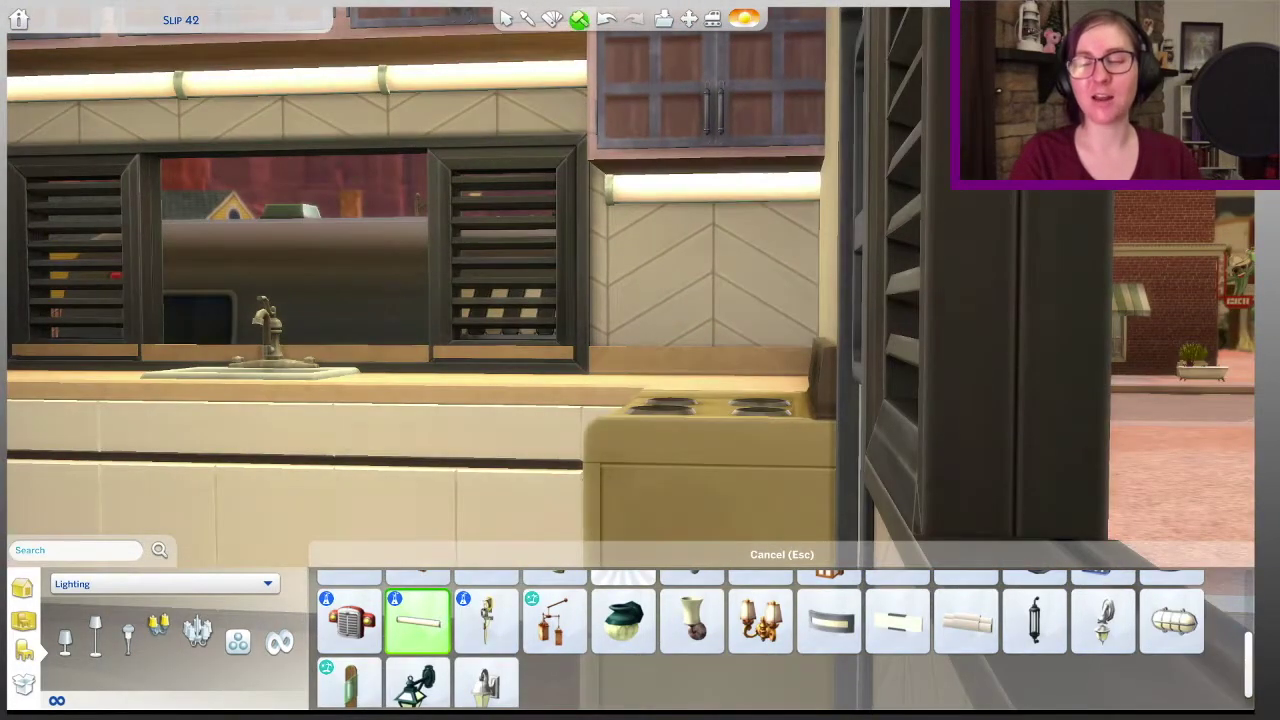
key(Escape)
Step: Try the Laboratory Light Strip and The Cage Outdoor Lighting, then cancel and view floor lamps
key(x)
key(x)
key(a)
key(a)
key(a)
key(a)
key(z)
key(z)
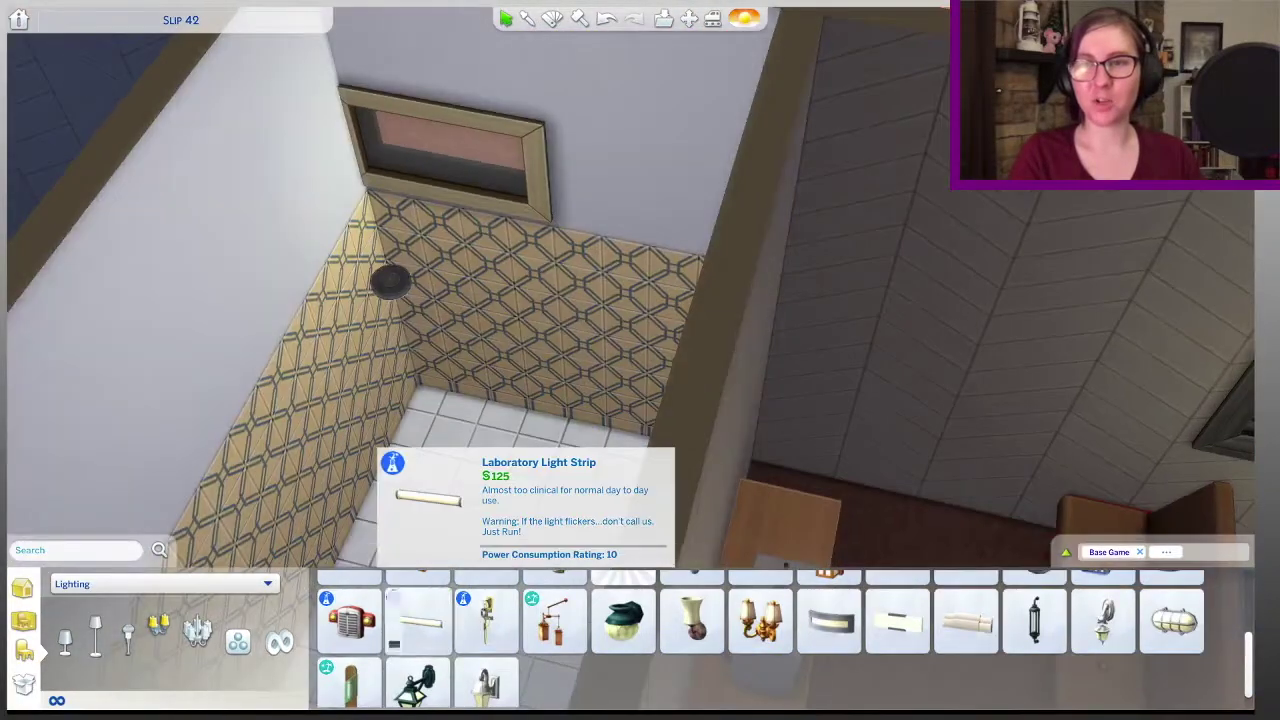
click(419, 620)
key(x)
key(x)
key(x)
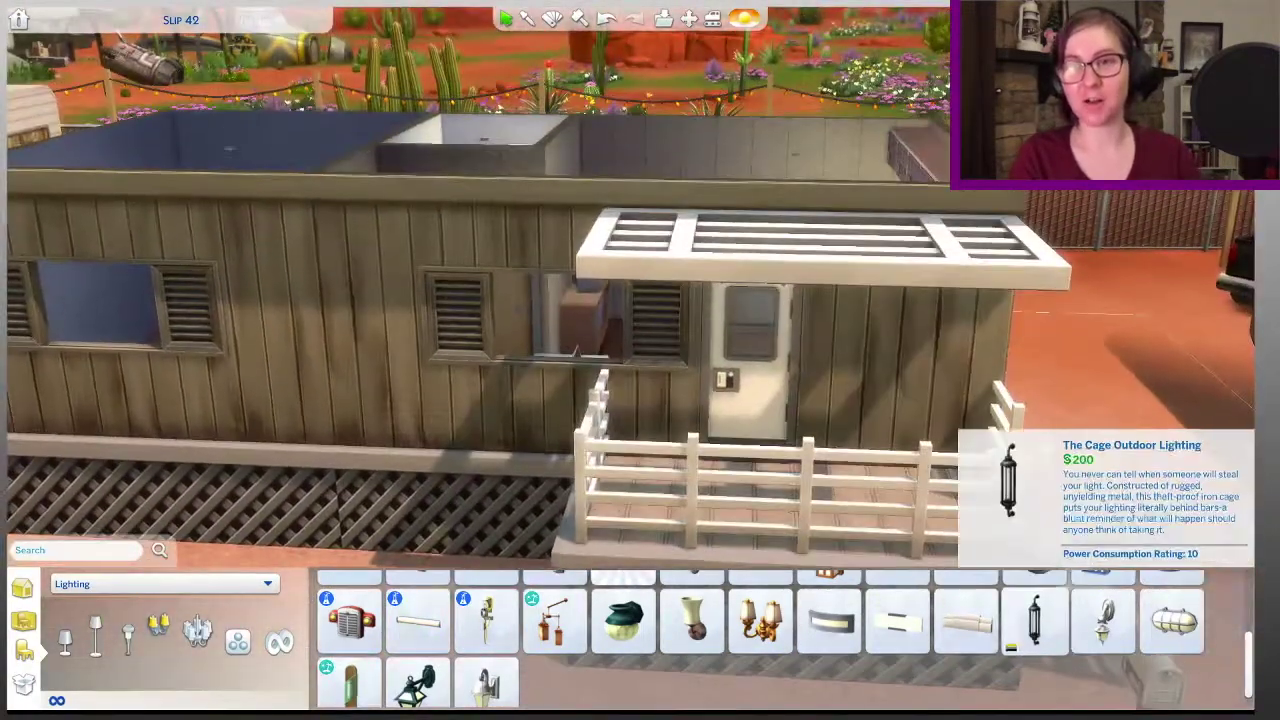
click(1035, 620)
click(95, 625)
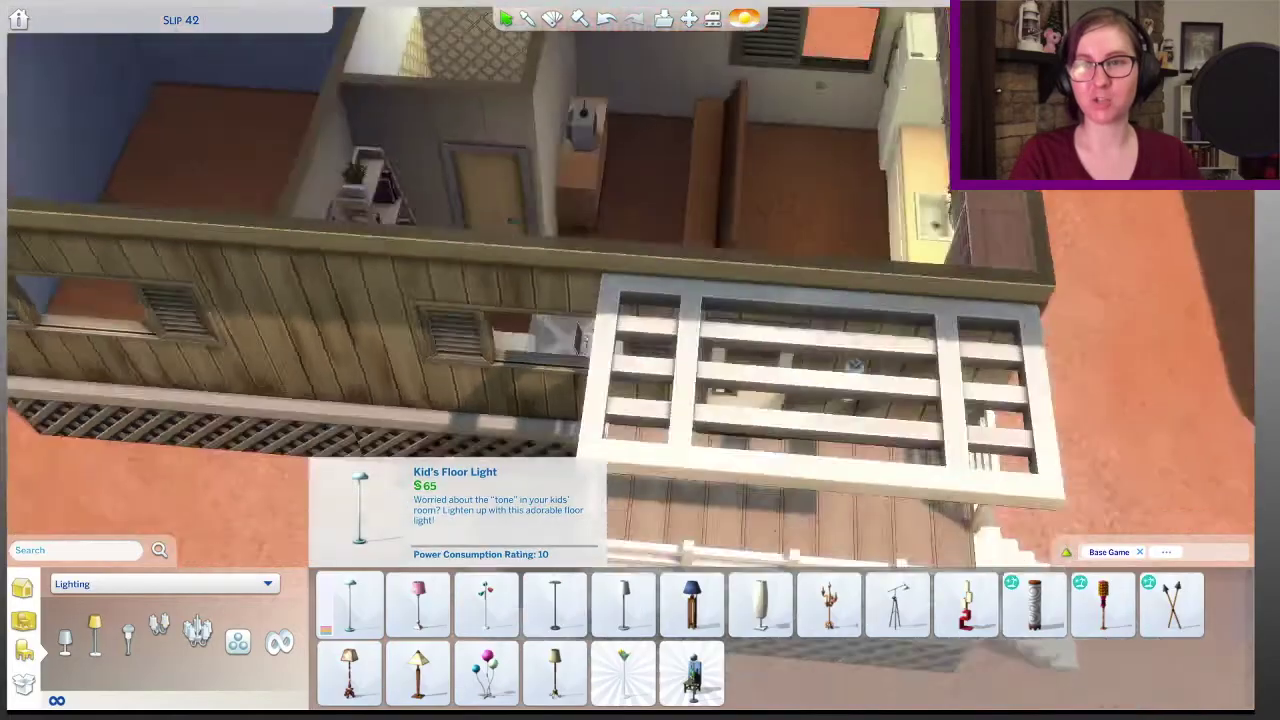
key(z)
key(z)
Step: Place the Totality Tripod Floor Lamp beside the sofa, then switch the catalog to Plumbing
click(897, 605)
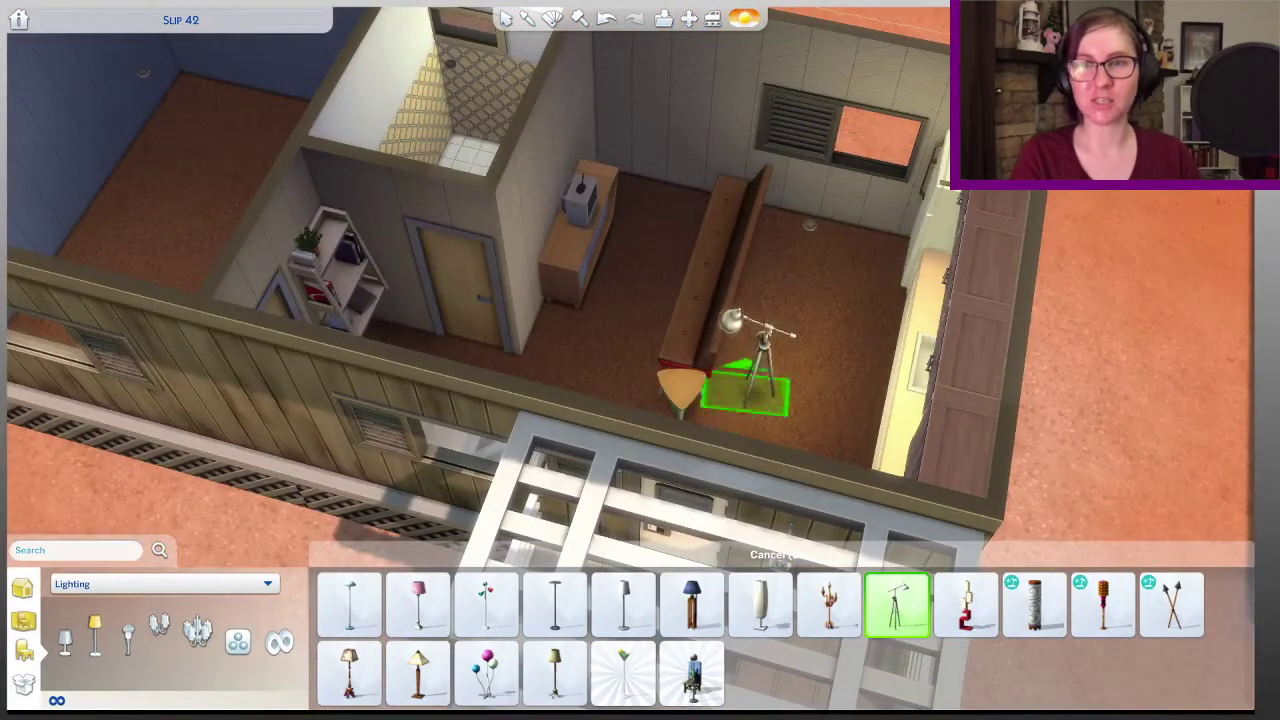
click(700, 360)
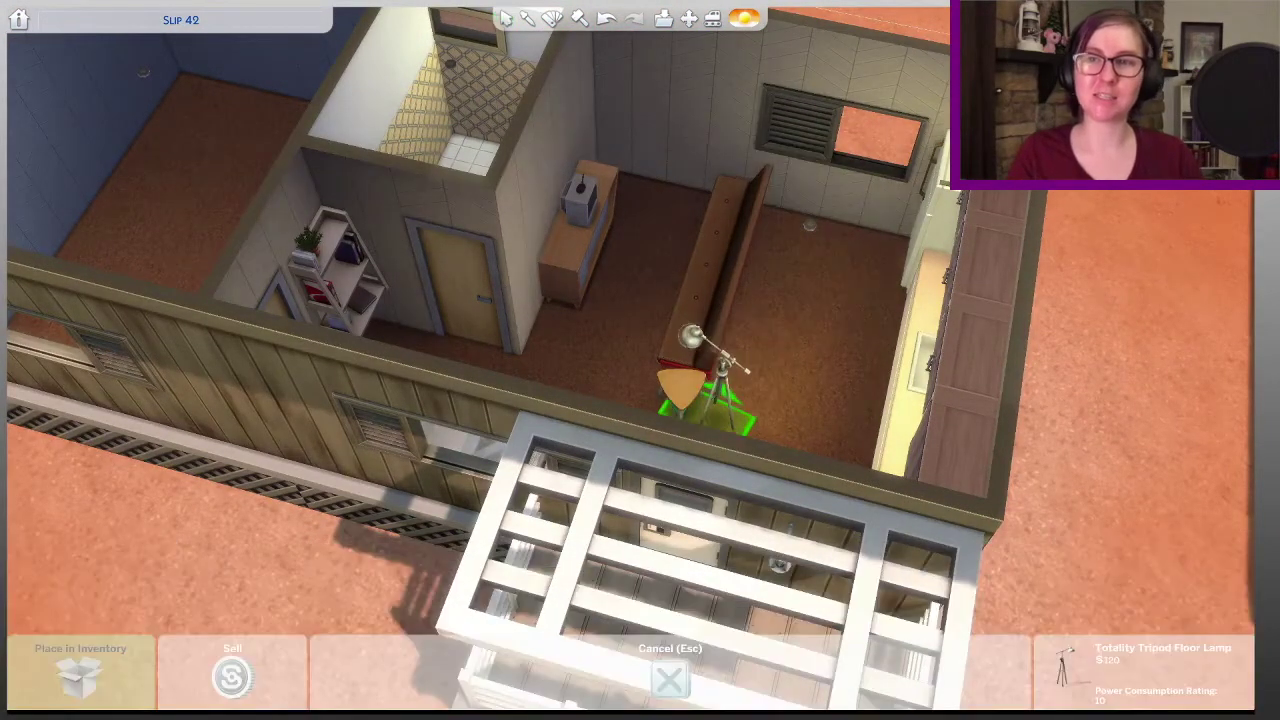
scroll(700, 360, up, 3)
key(a)
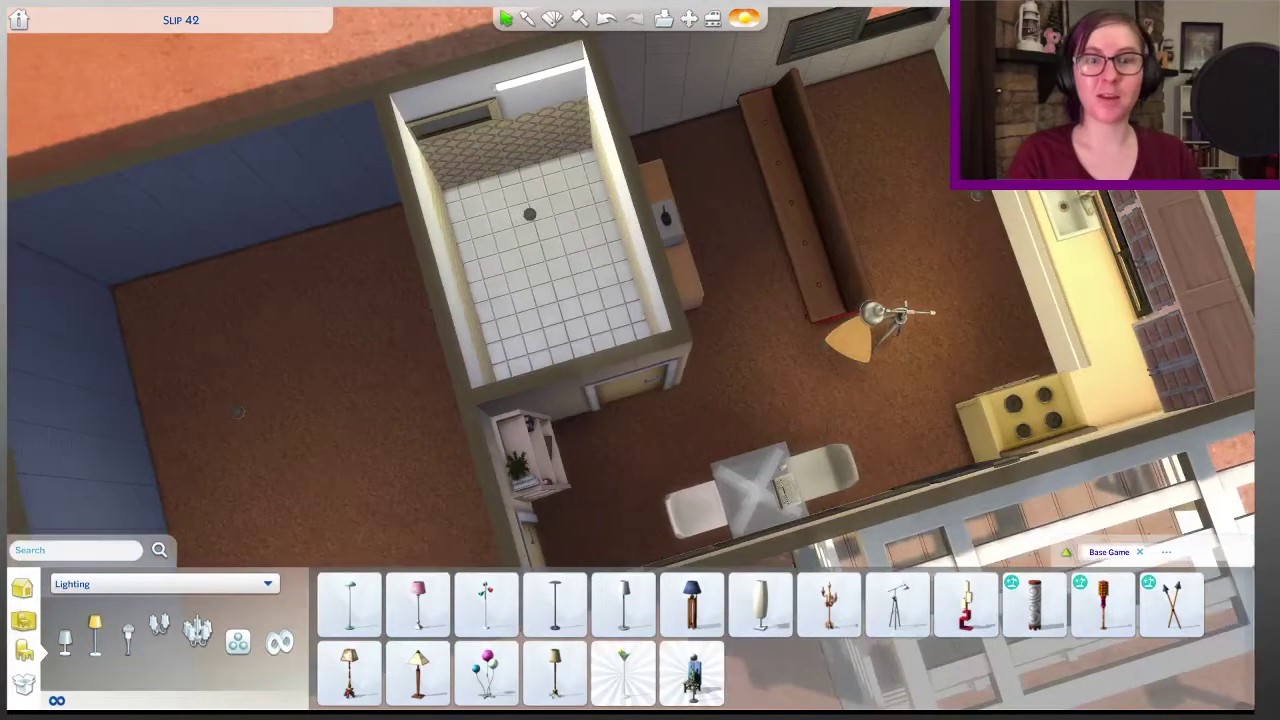
click(623, 672)
key(e)
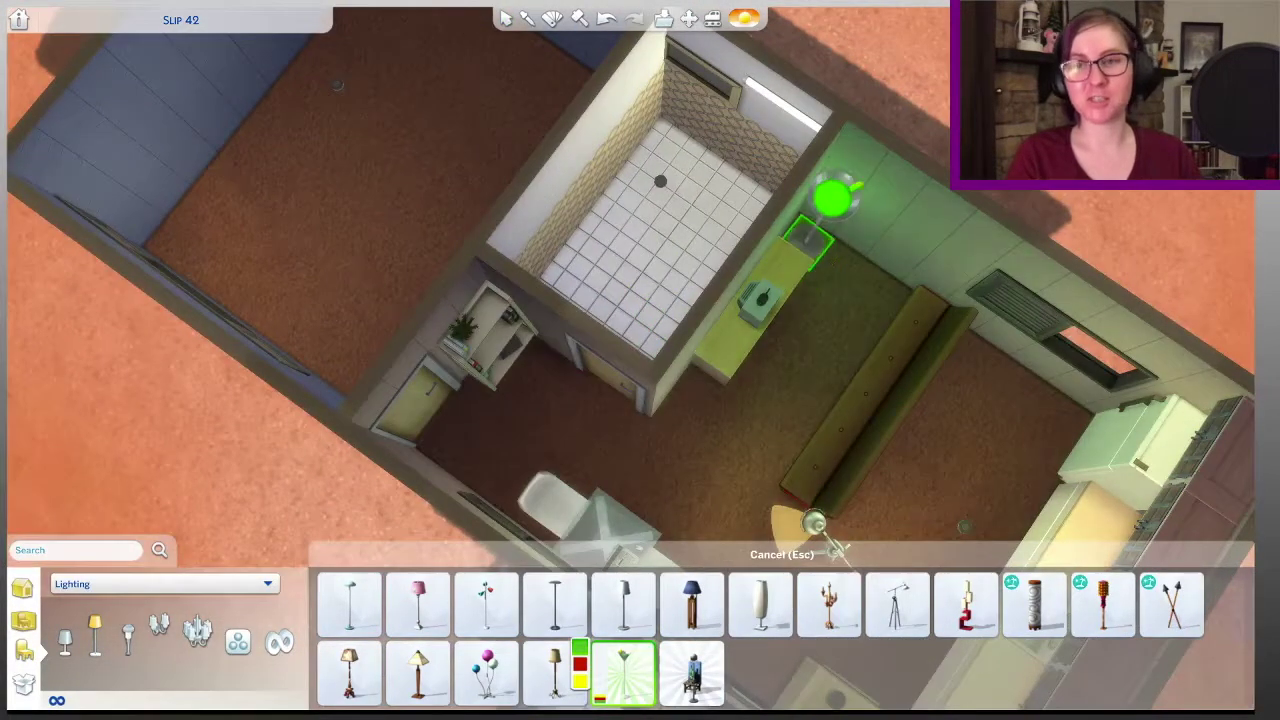
click(165, 584)
click(95, 377)
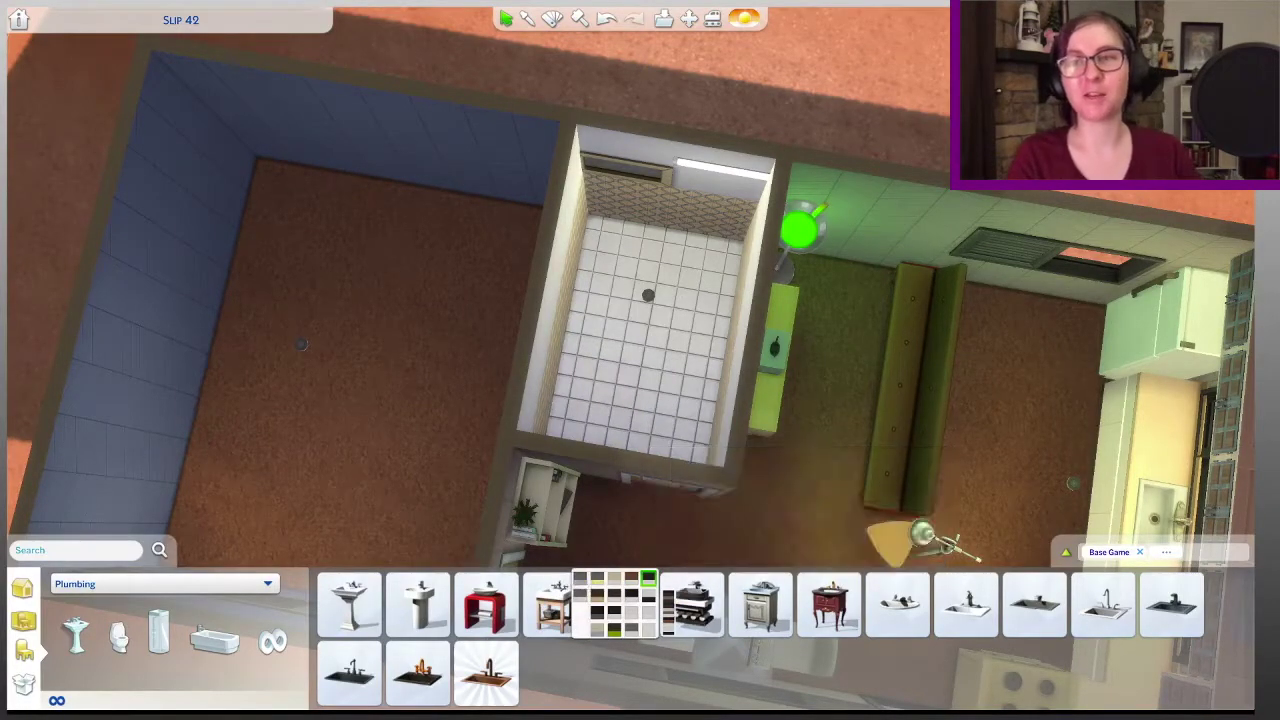
Step: Place a toilet in the bathroom
click(692, 604)
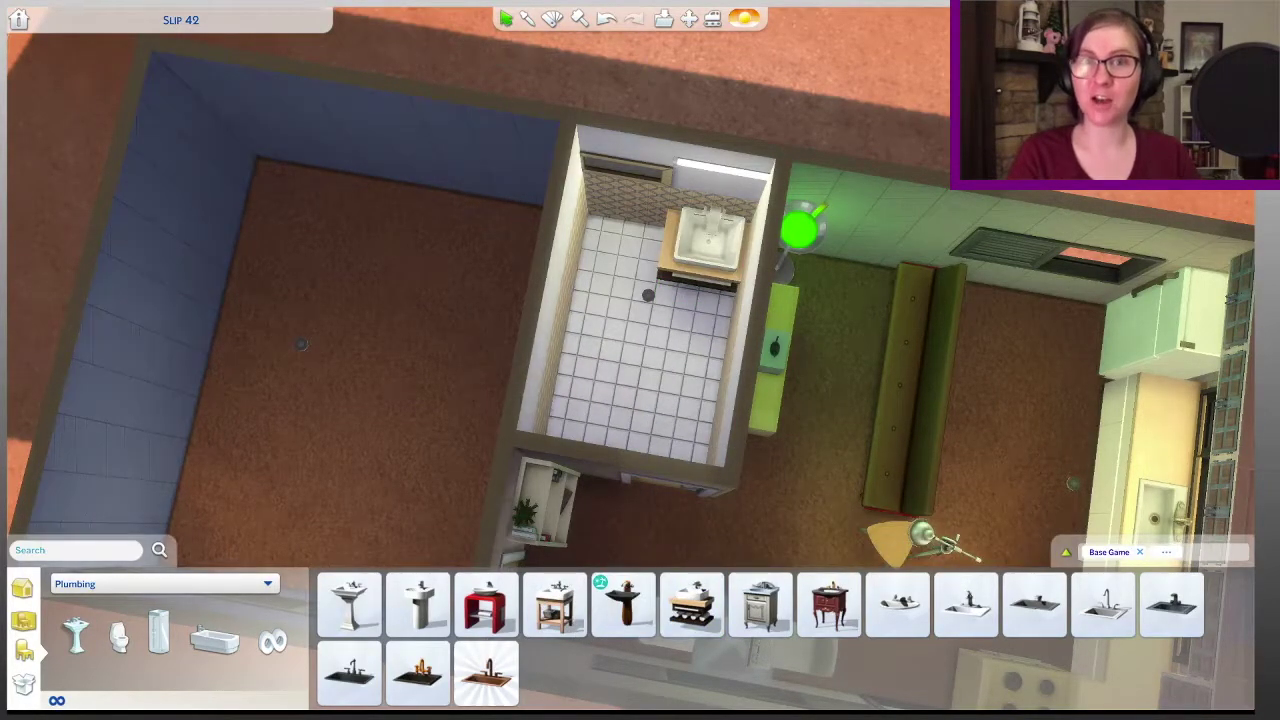
click(118, 637)
click(625, 604)
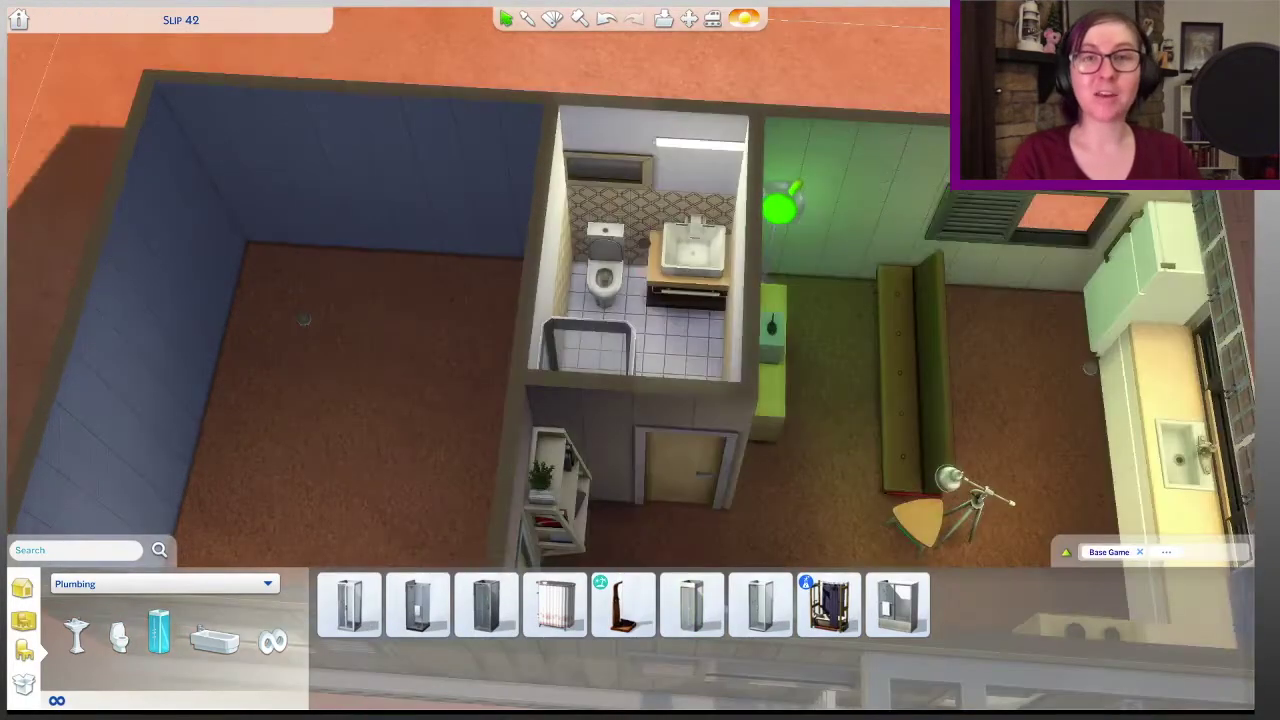
Step: Hang The Source mirror from Decorations on the bathroom wall
click(160, 584)
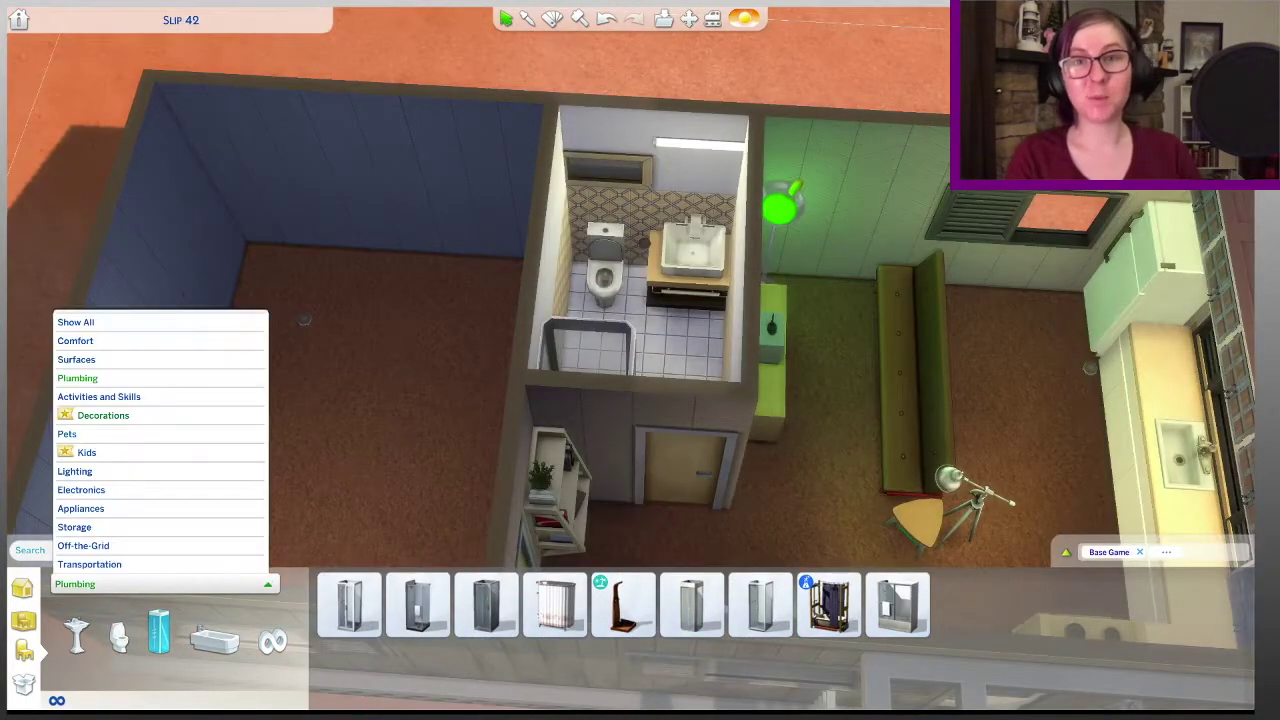
click(100, 409)
scroll(1103, 604, down, 1)
scroll(966, 604, up, 1)
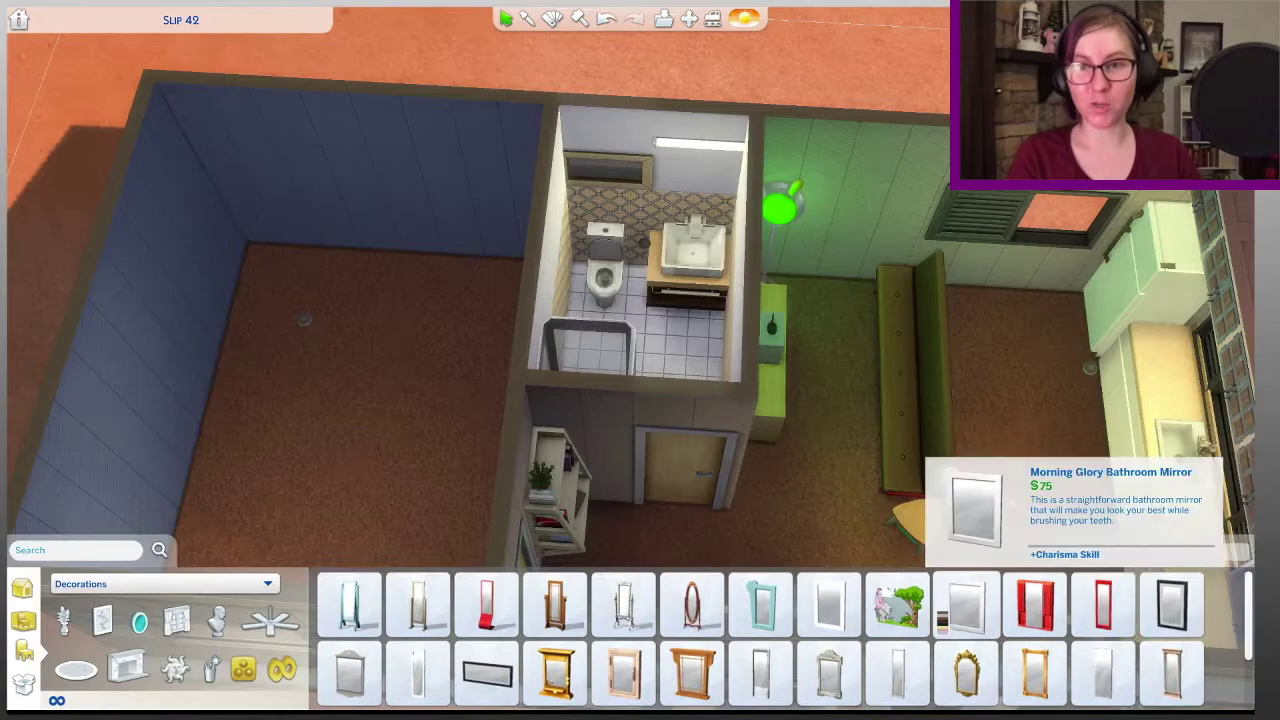
click(1035, 603)
Step: Place the Killer Queen Double Bed in the blue room
key(a)
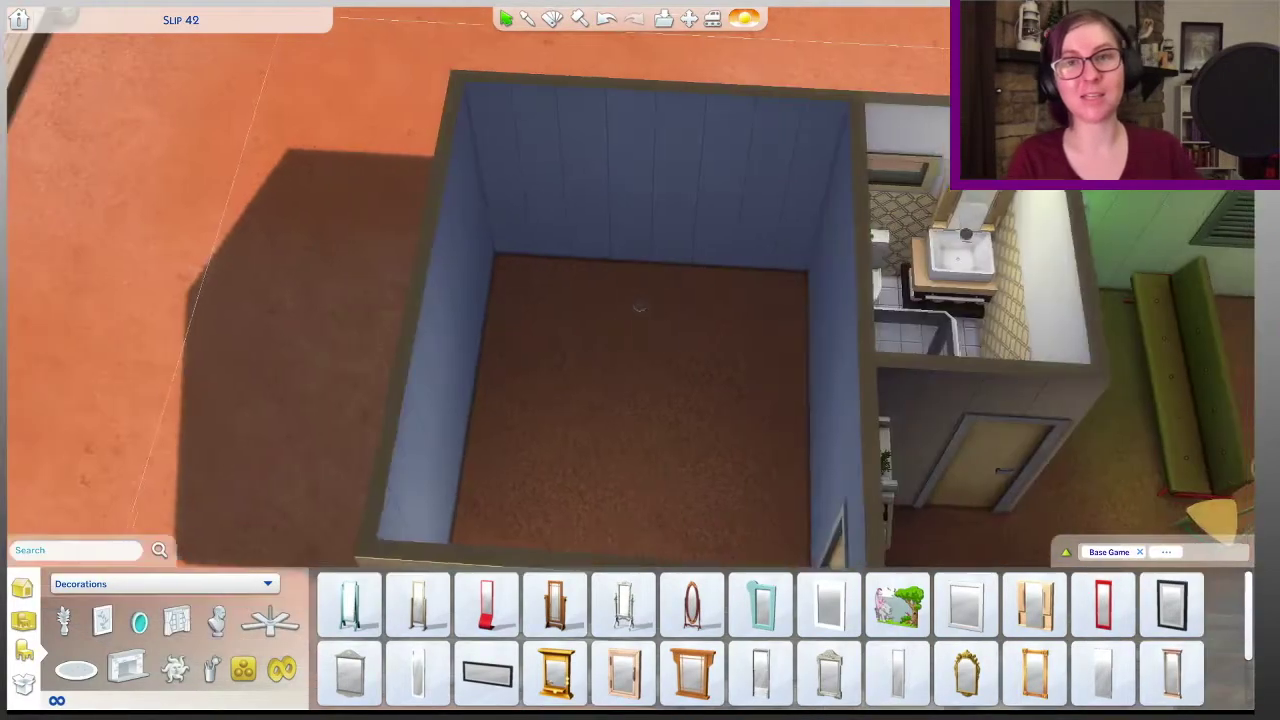
click(160, 584)
click(82, 340)
click(91, 665)
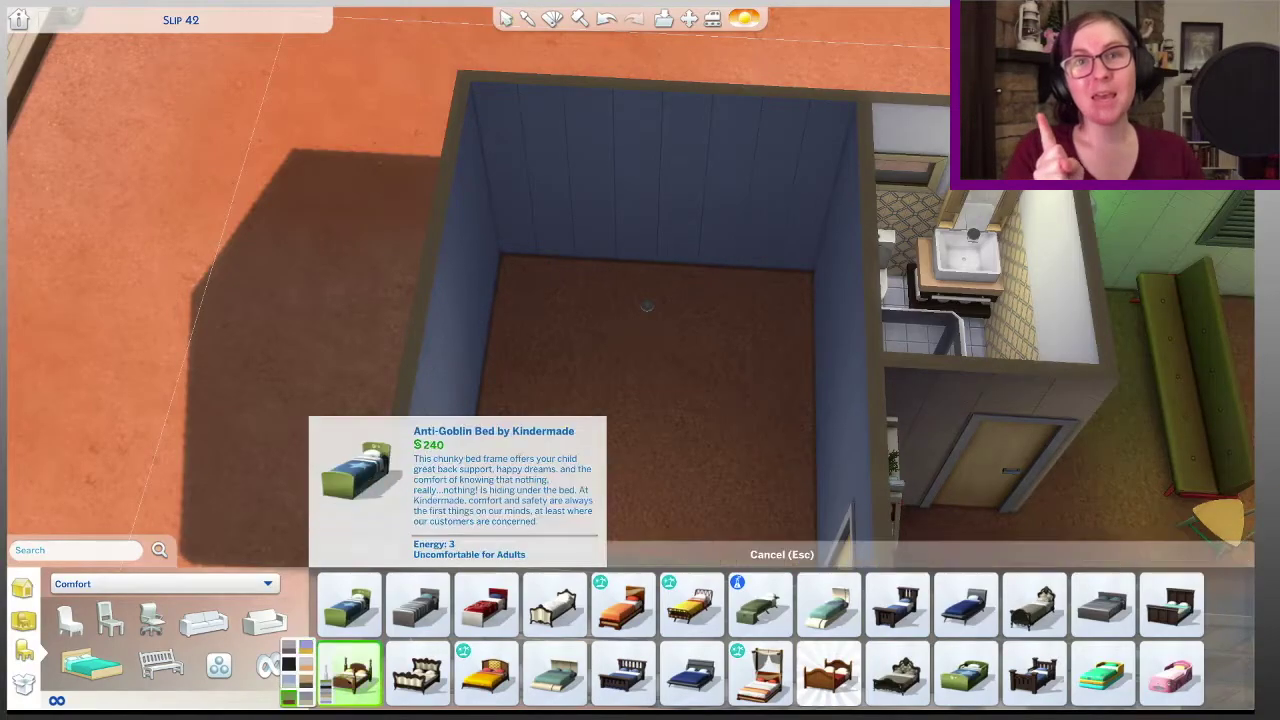
click(350, 672)
click(645, 330)
key(e)
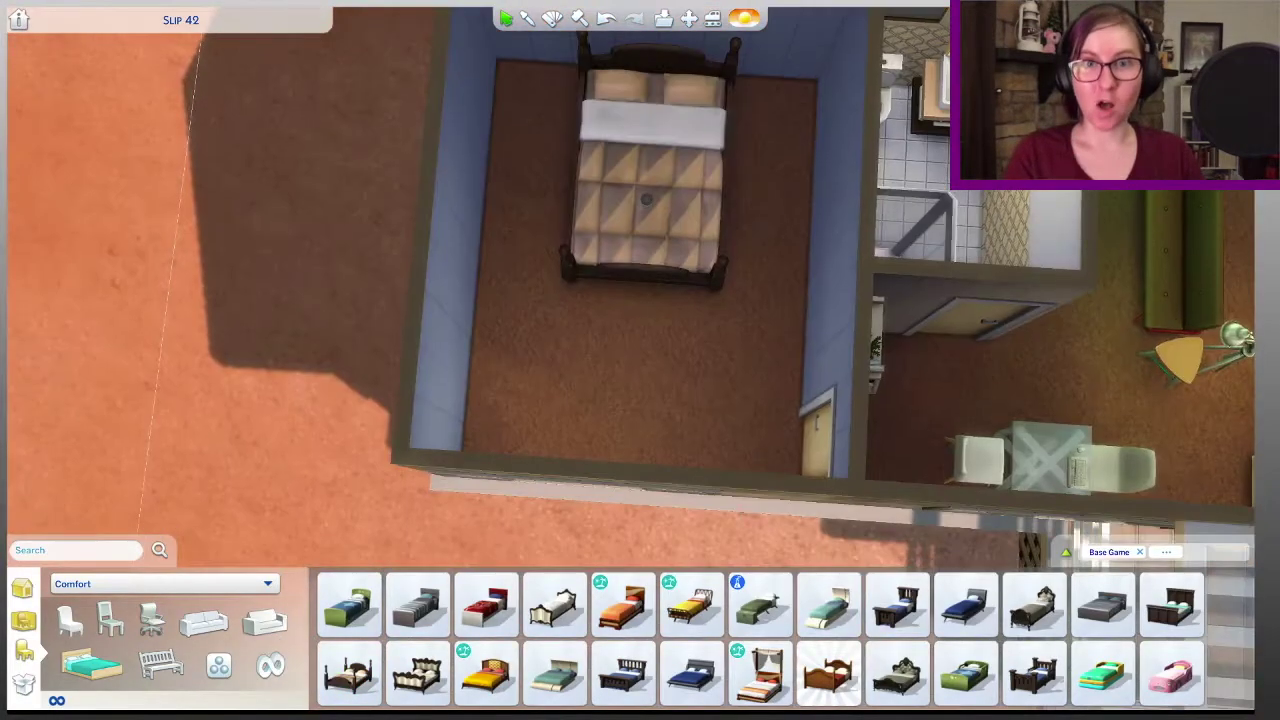
Step: Place a desk with a computer in the bedroom's corner
click(160, 584)
click(82, 382)
click(169, 627)
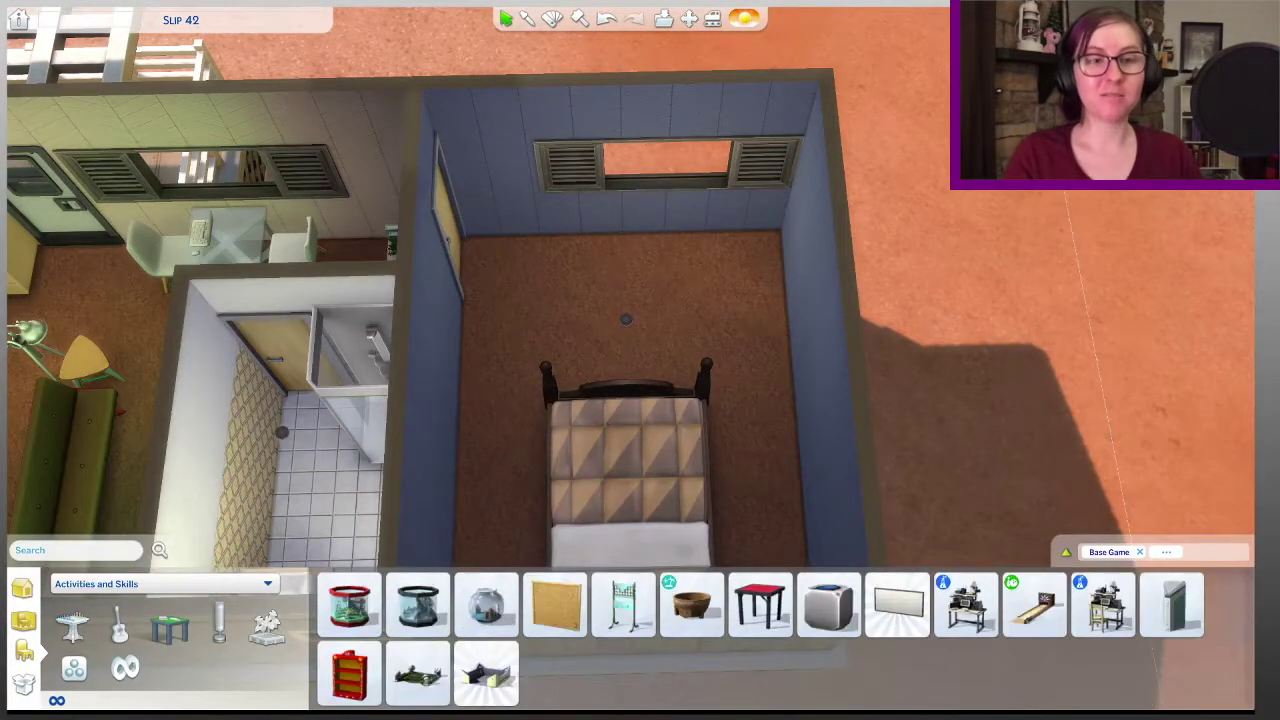
click(1104, 605)
click(755, 275)
Step: Reposition the bed and pick the Tradeskill chair for the desk
key(e)
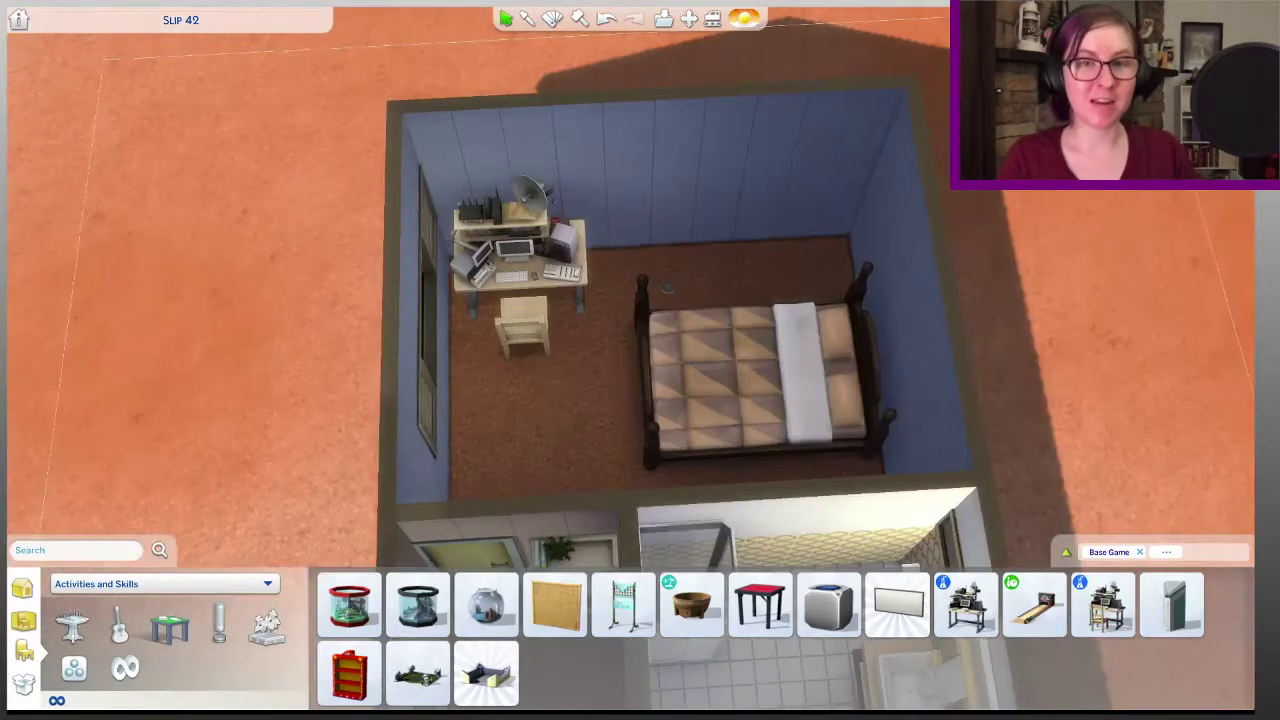
click(750, 370)
click(750, 370)
key(q)
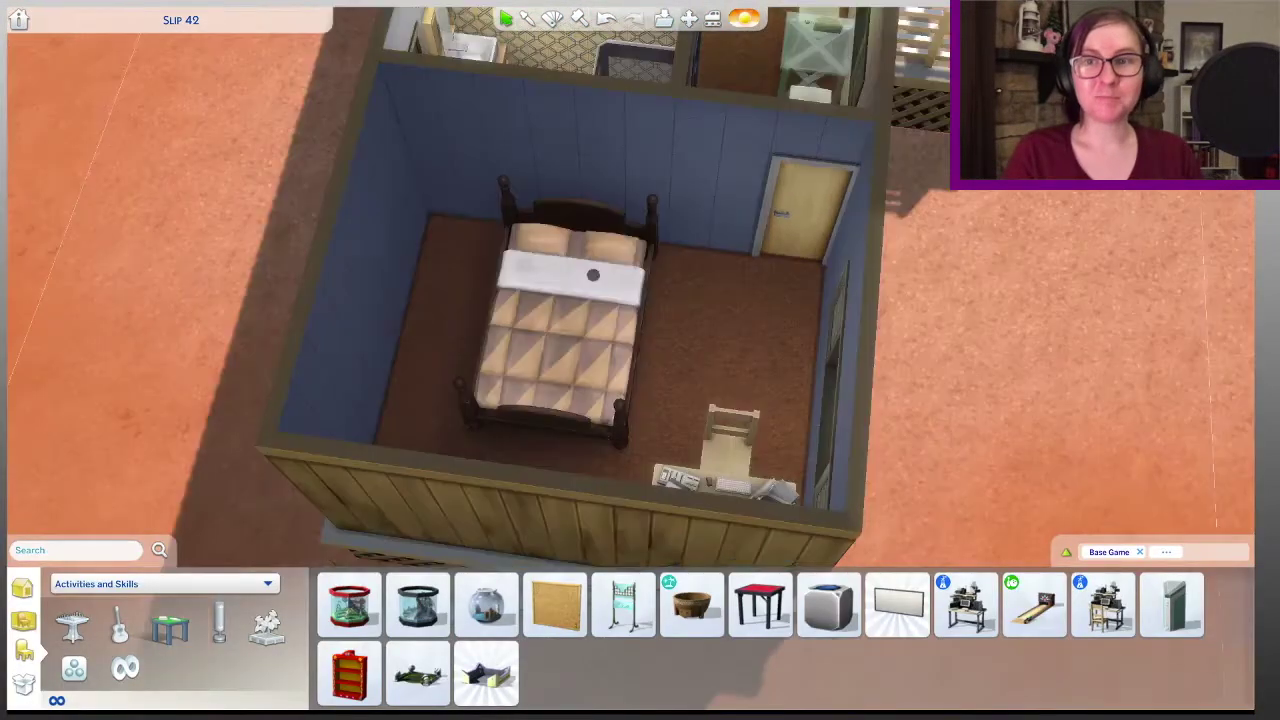
key(e)
click(565, 470)
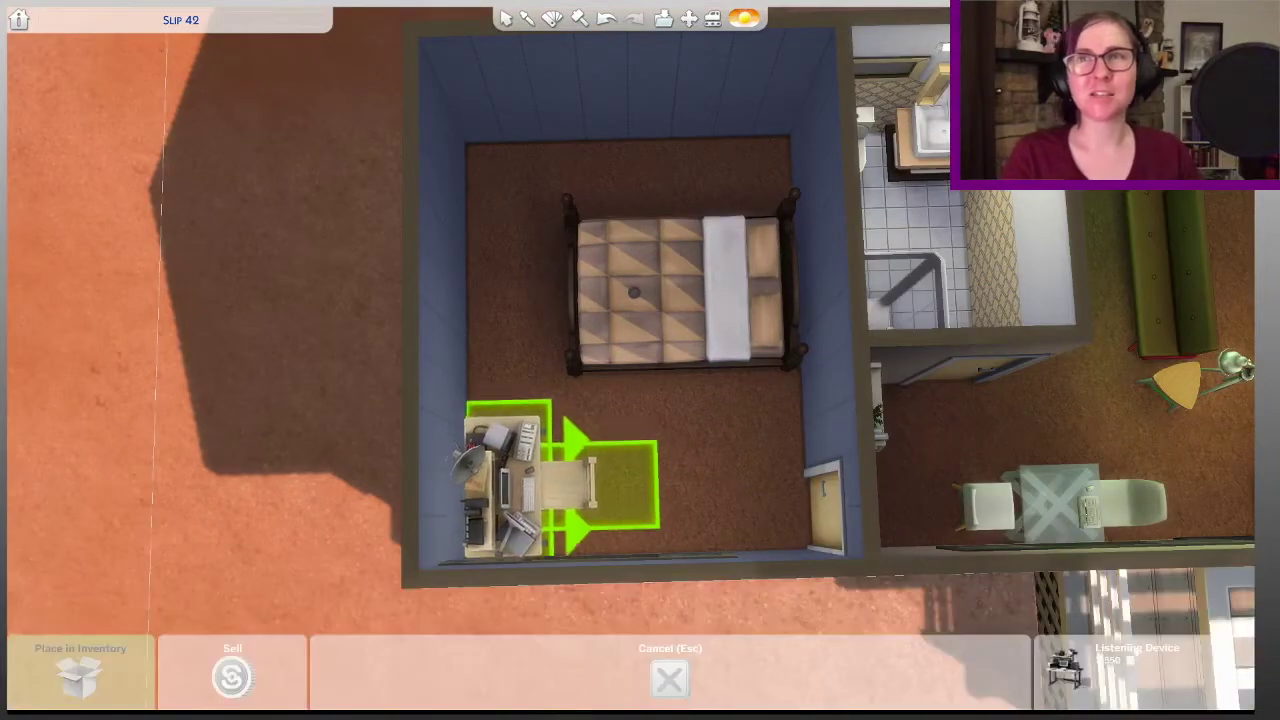
key(Escape)
key(e)
key(e)
click(645, 270)
key(Escape)
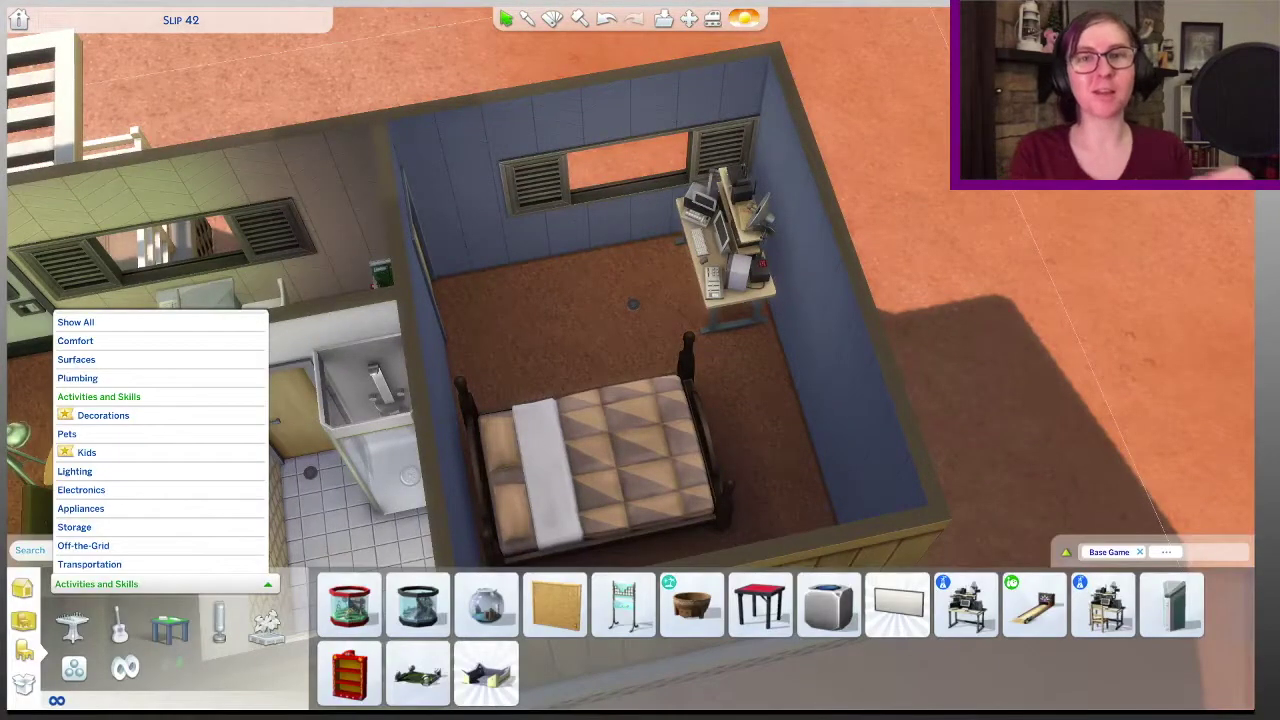
click(75, 340)
click(622, 604)
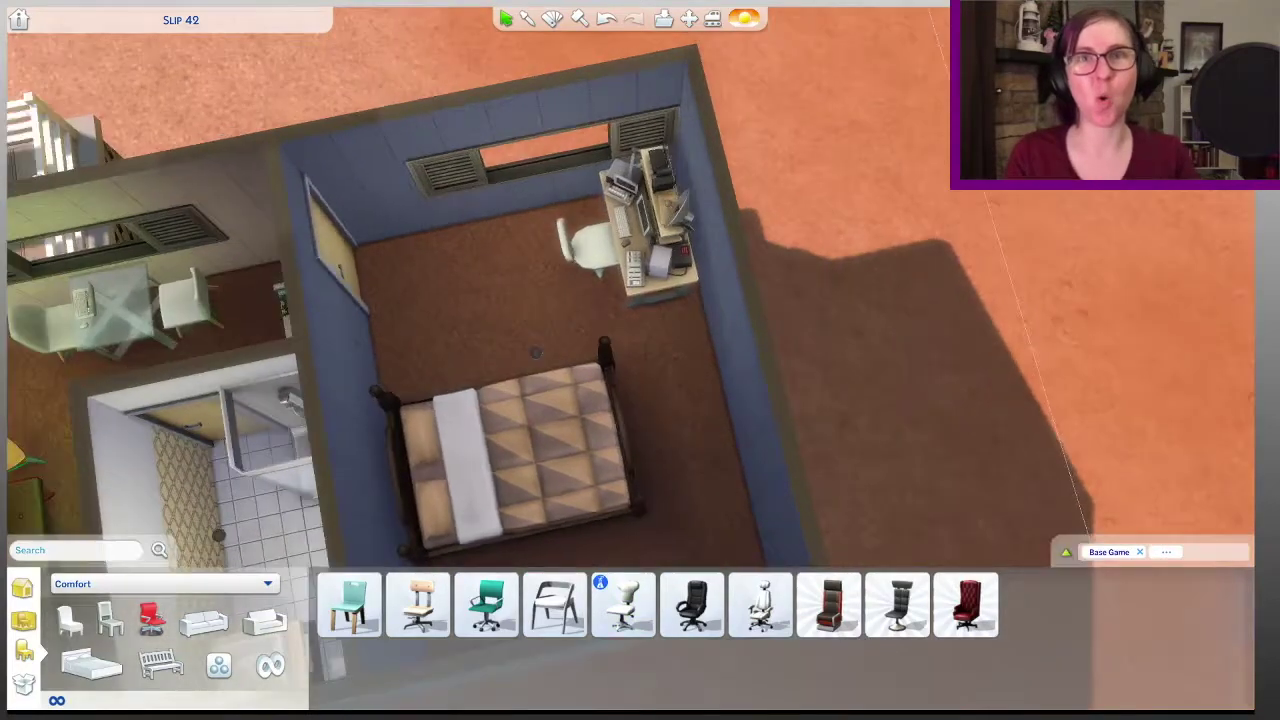
key(e)
Step: Place a grey Embark Nightstand beside the bed
click(165, 583)
click(75, 360)
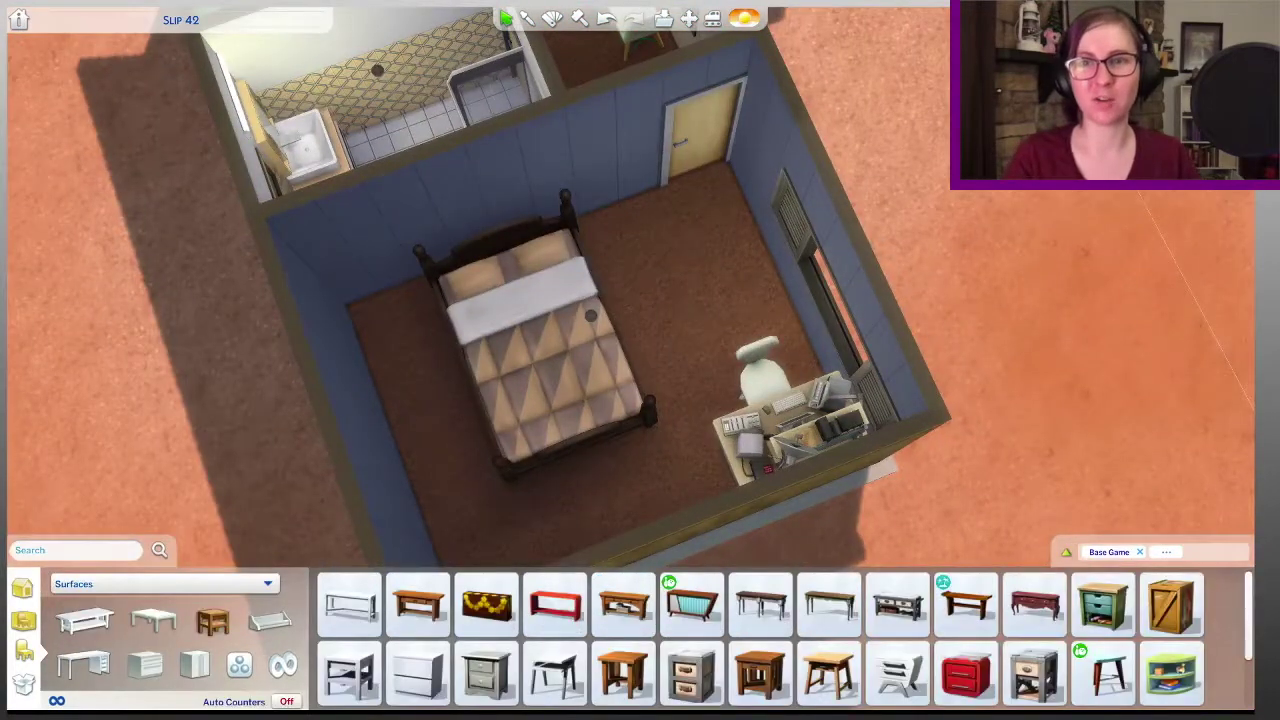
click(990, 580)
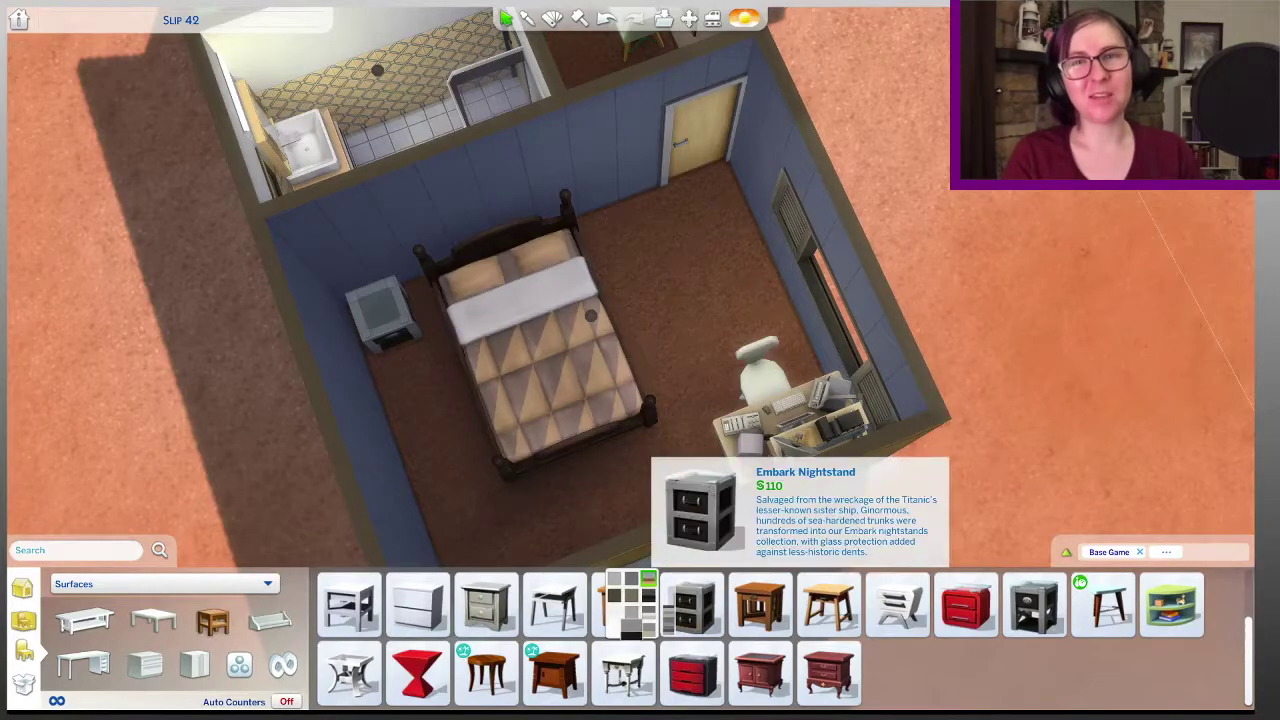
click(630, 600)
click(628, 225)
Step: Put Bubble Trouble lamps on both nightstands
click(165, 583)
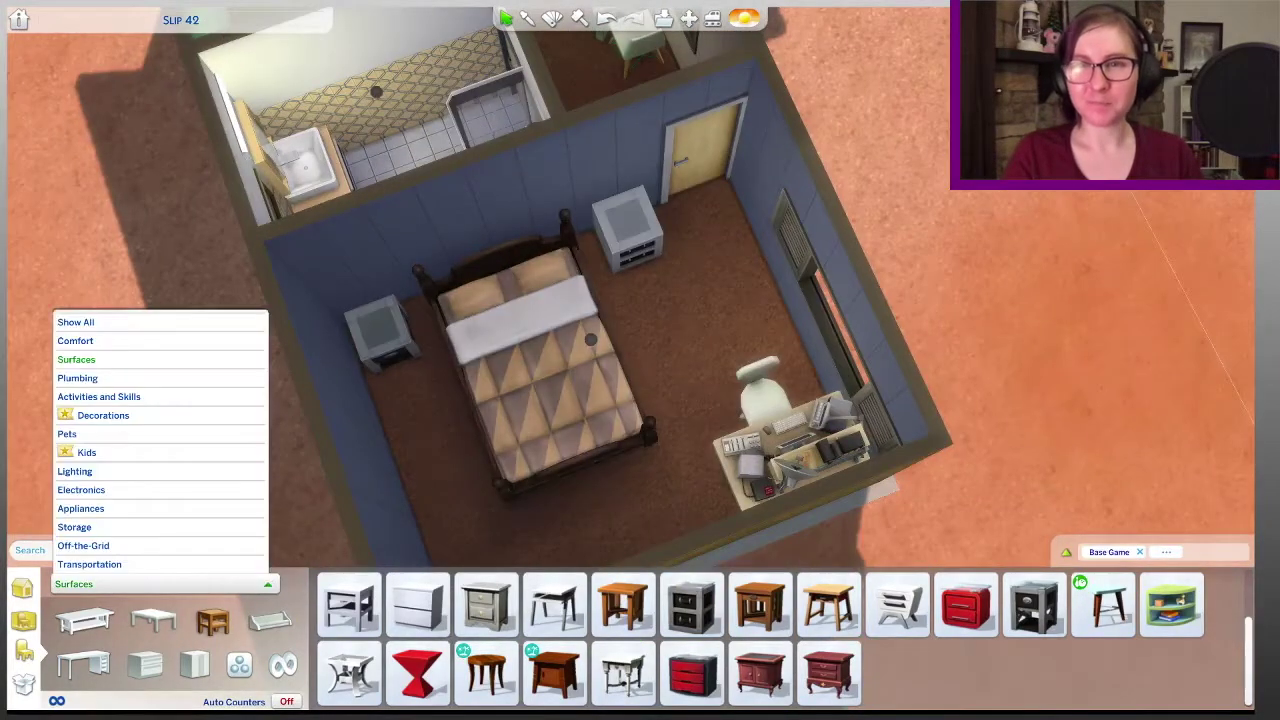
click(74, 471)
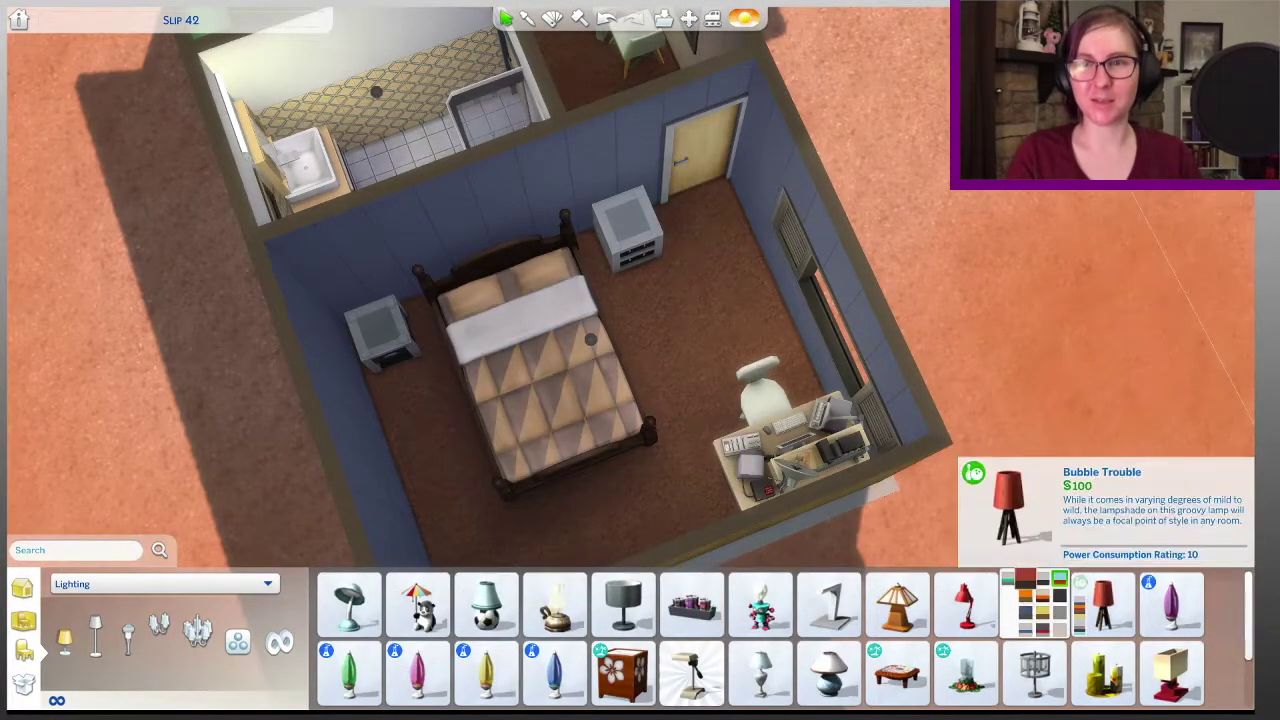
click(1043, 605)
shift+click(626, 210)
click(368, 312)
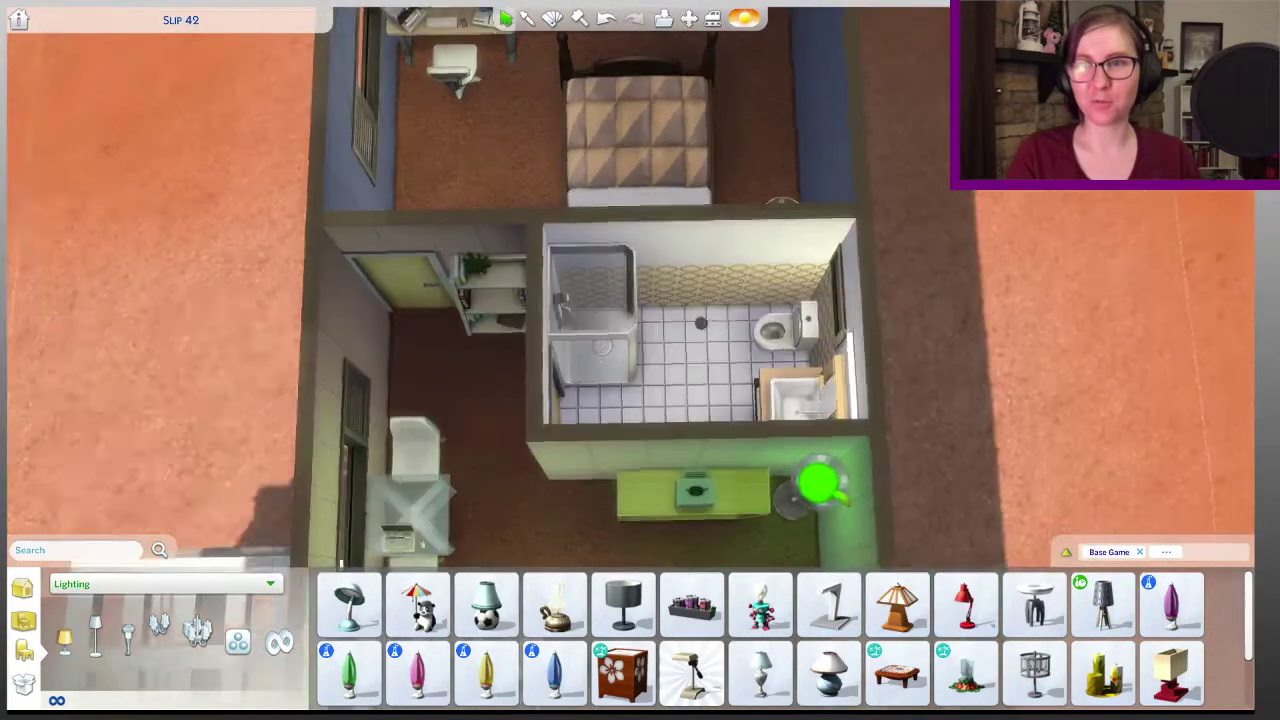
Step: Cover the kitchen floor with cream dotted tile instead of brown carpet
click(165, 583)
click(90, 390)
click(76, 670)
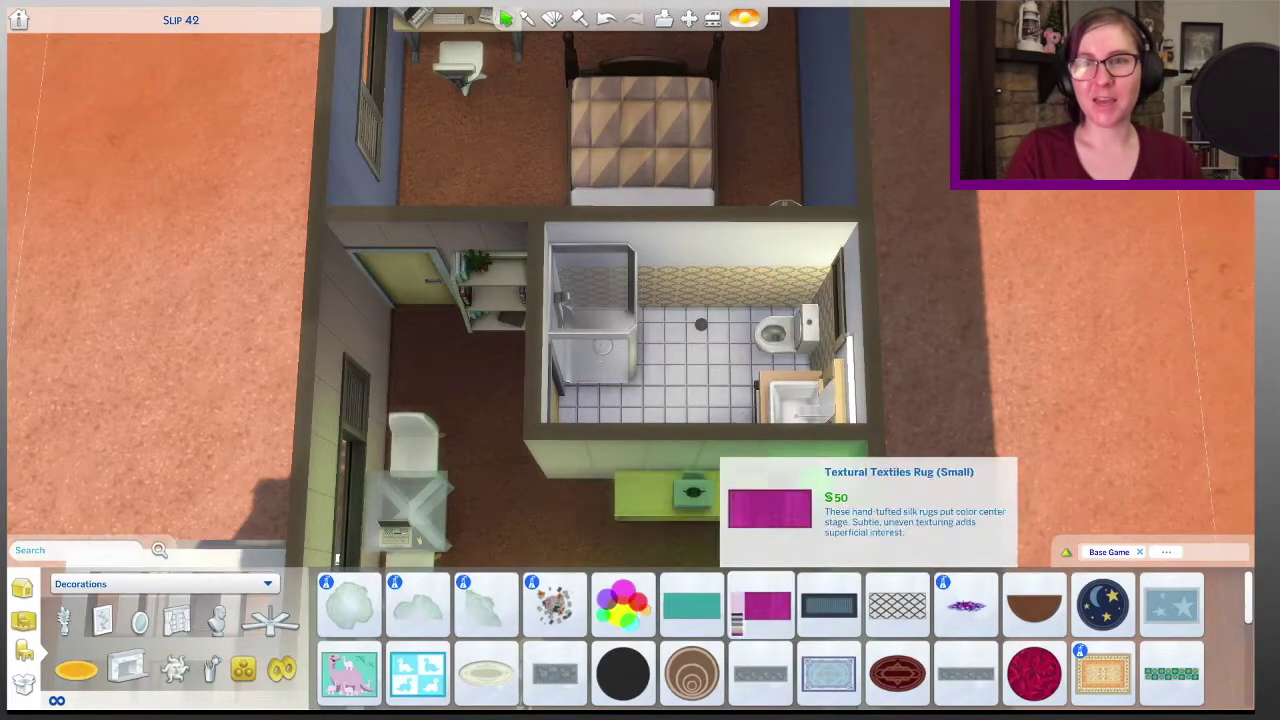
click(691, 605)
scroll(818, 487, down, 5)
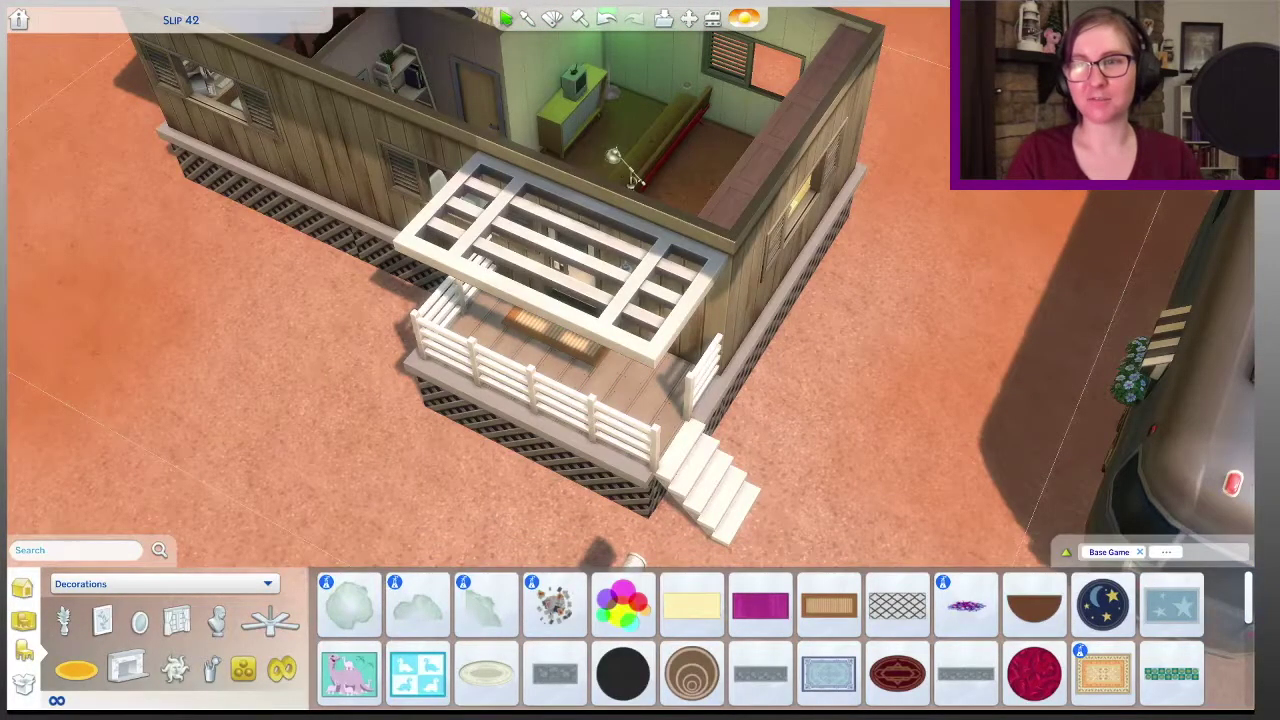
scroll(632, 178, up, 5)
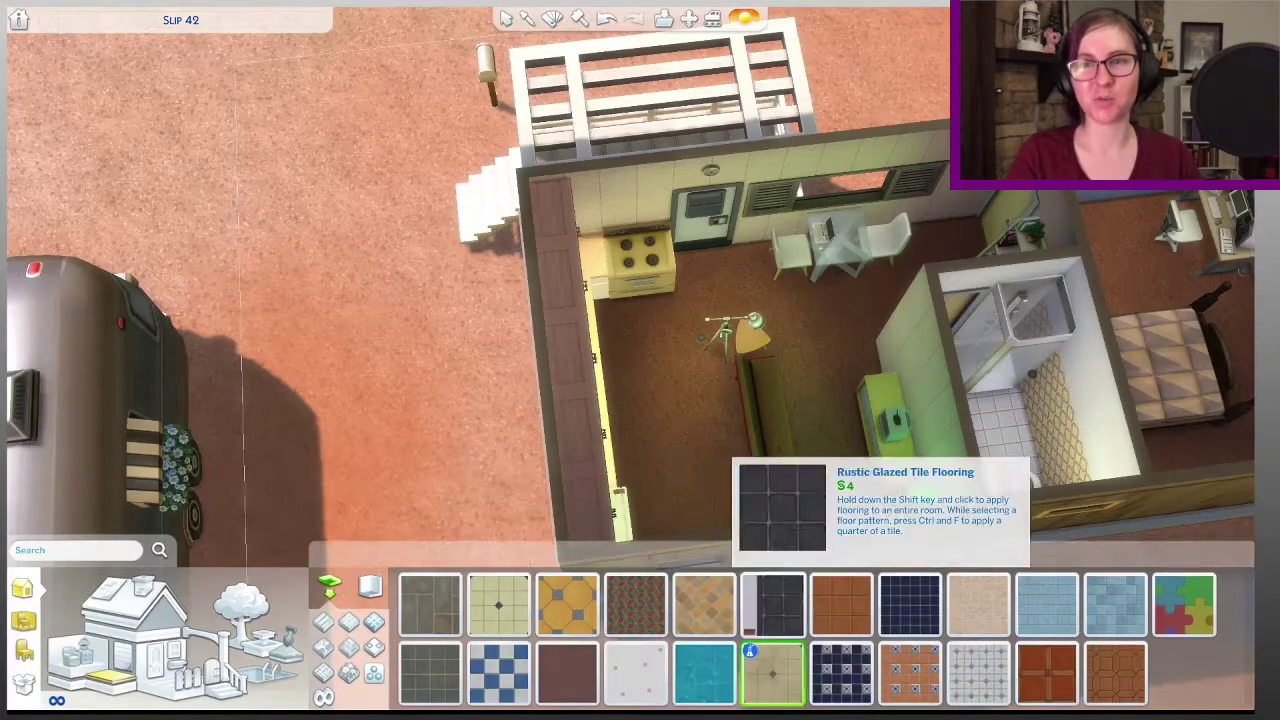
click(773, 604)
key(Escape)
key(e)
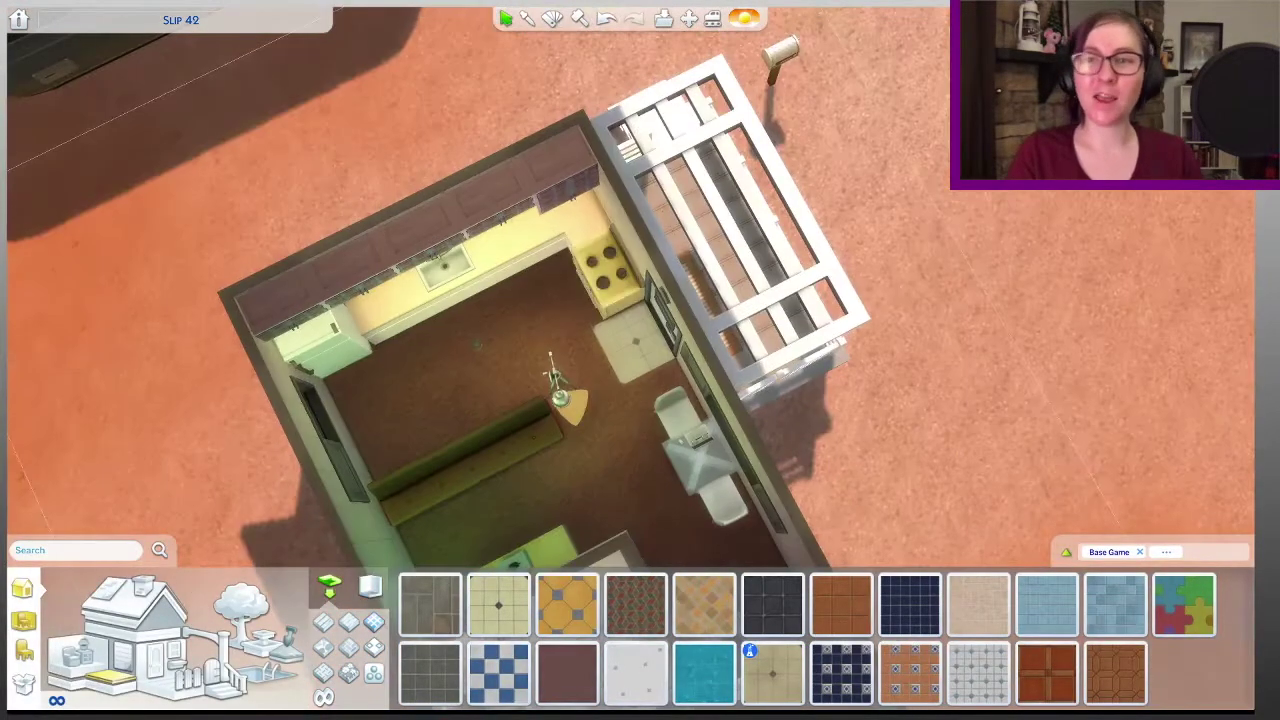
click(773, 672)
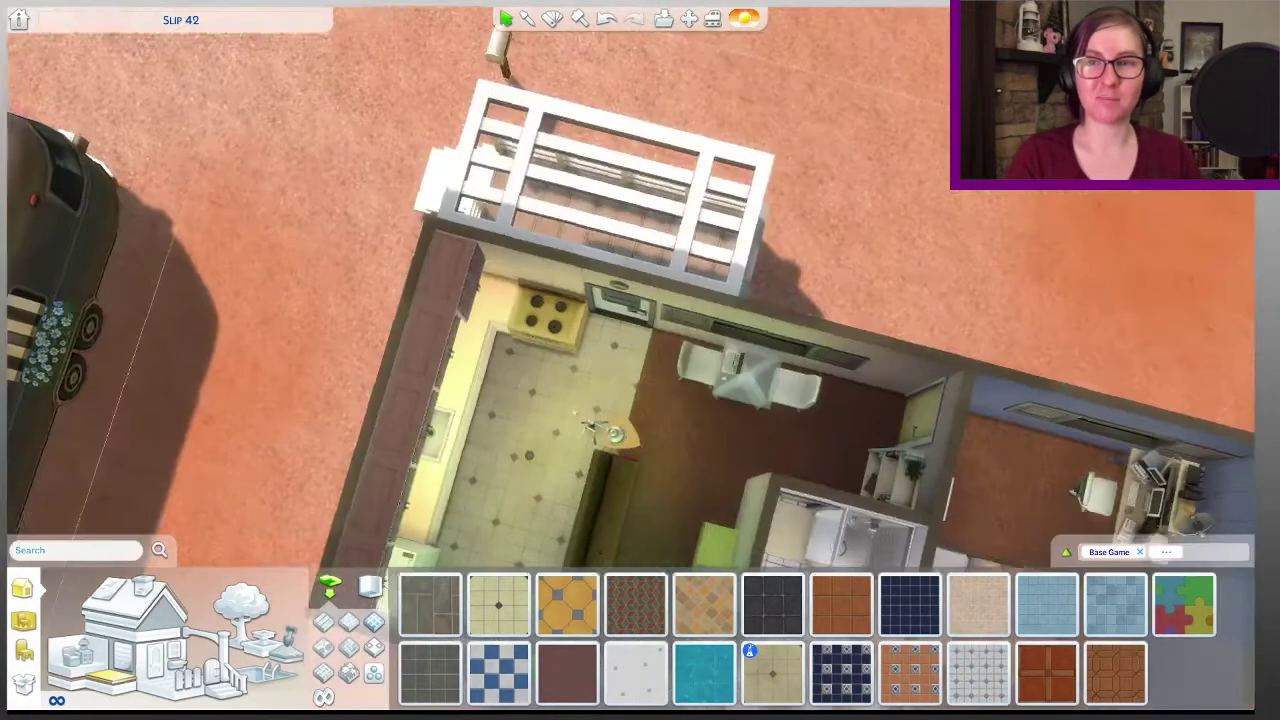
Step: Check the Wall-Mounted Modern Stove Hood, then pick the first wall cabinet for the kitchen
click(22, 650)
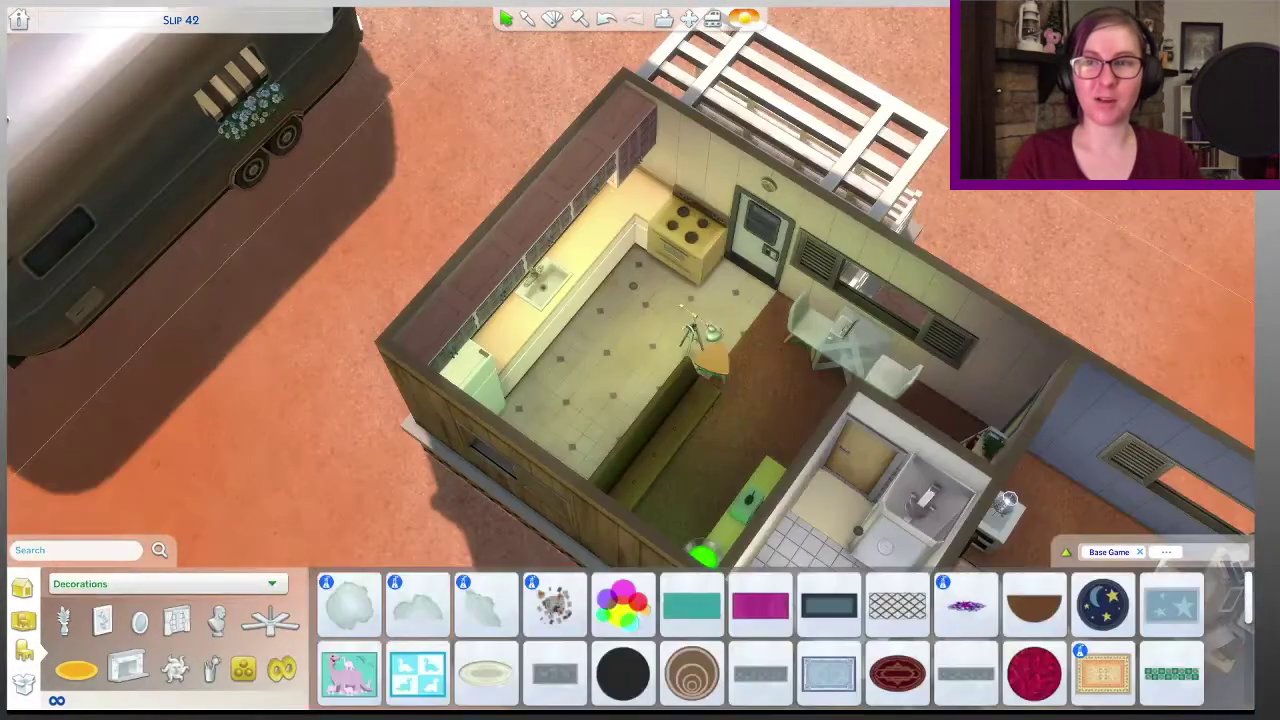
click(165, 584)
click(85, 507)
click(111, 638)
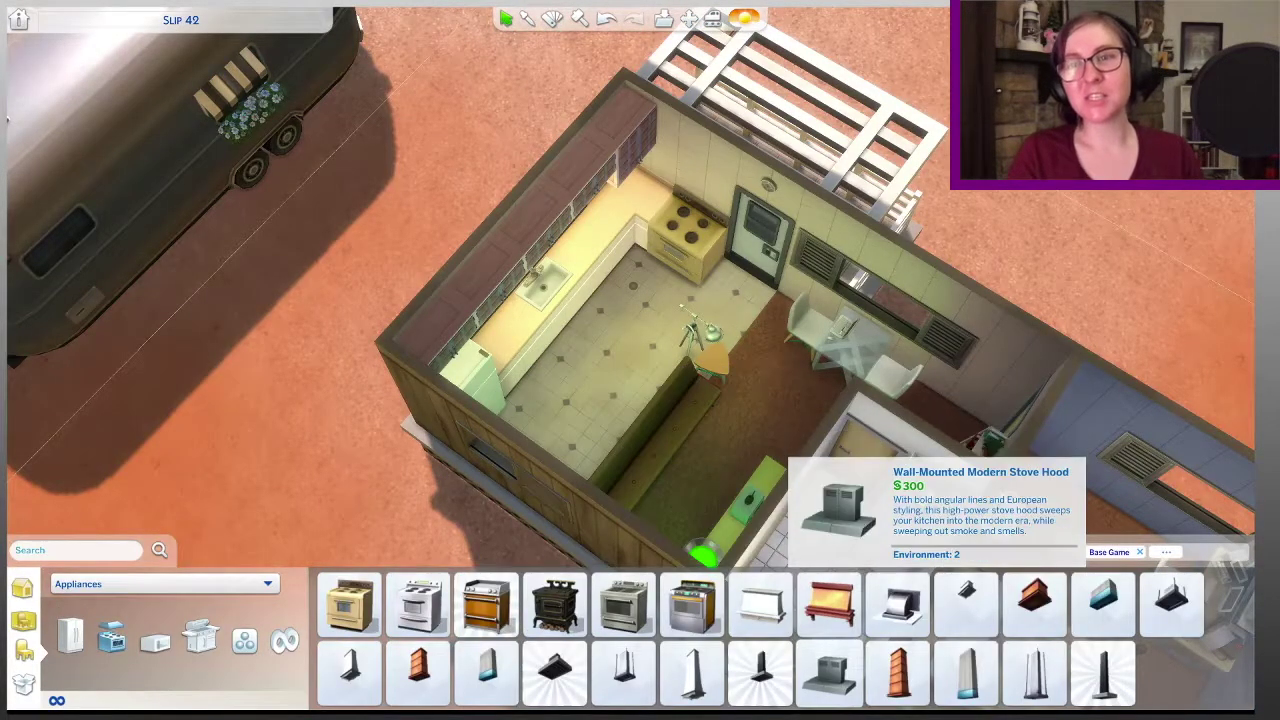
click(829, 672)
click(591, 168)
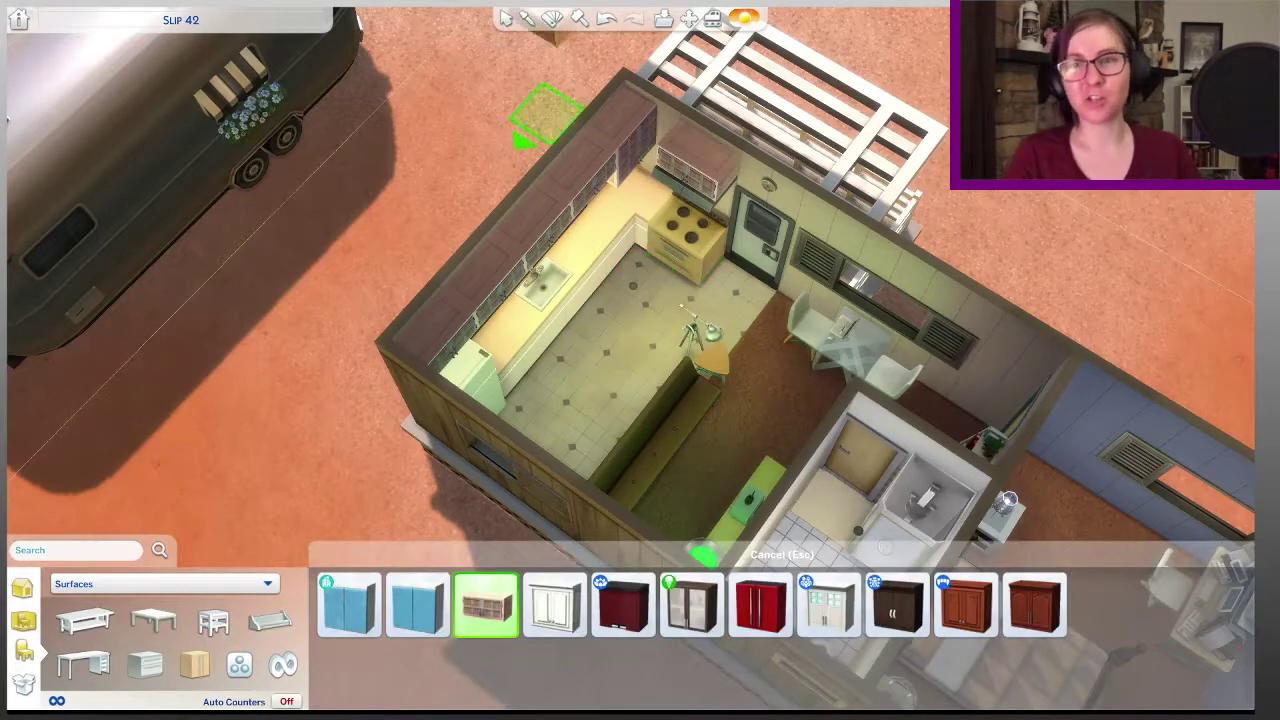
click(486, 605)
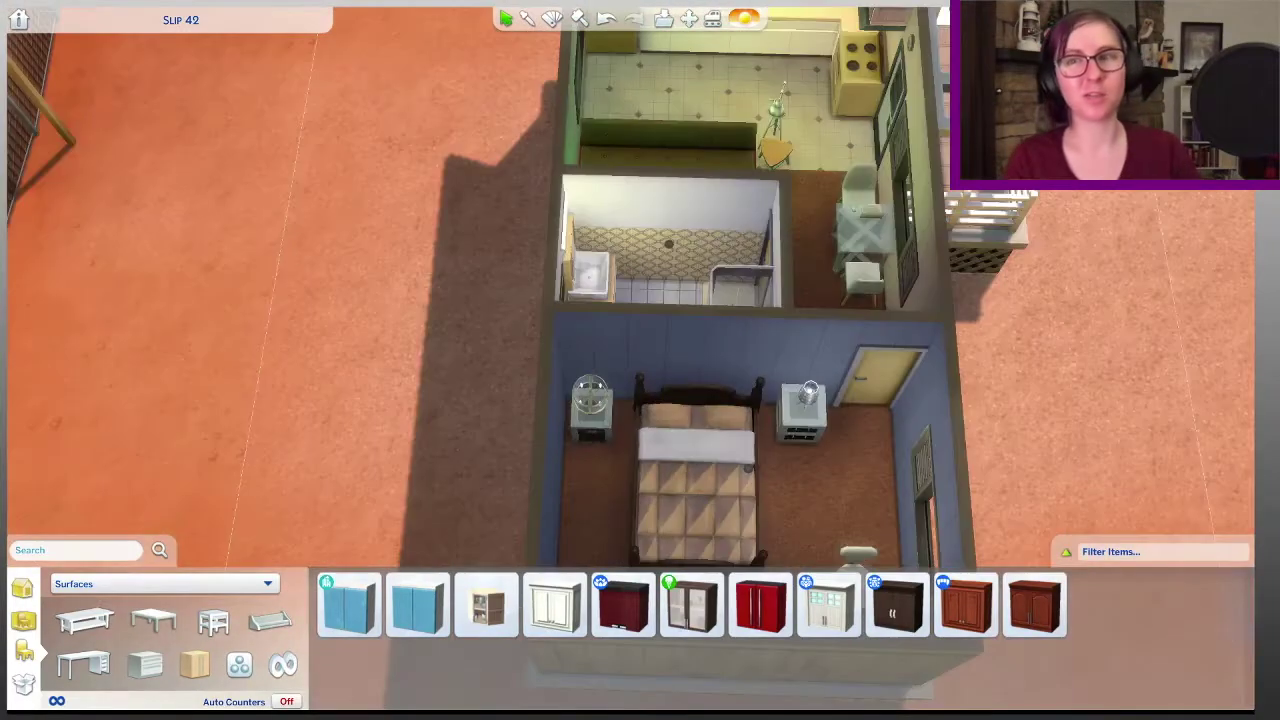
Step: Hang a cream Simplicity Shade on the kitchen window
click(267, 584)
click(103, 415)
click(177, 621)
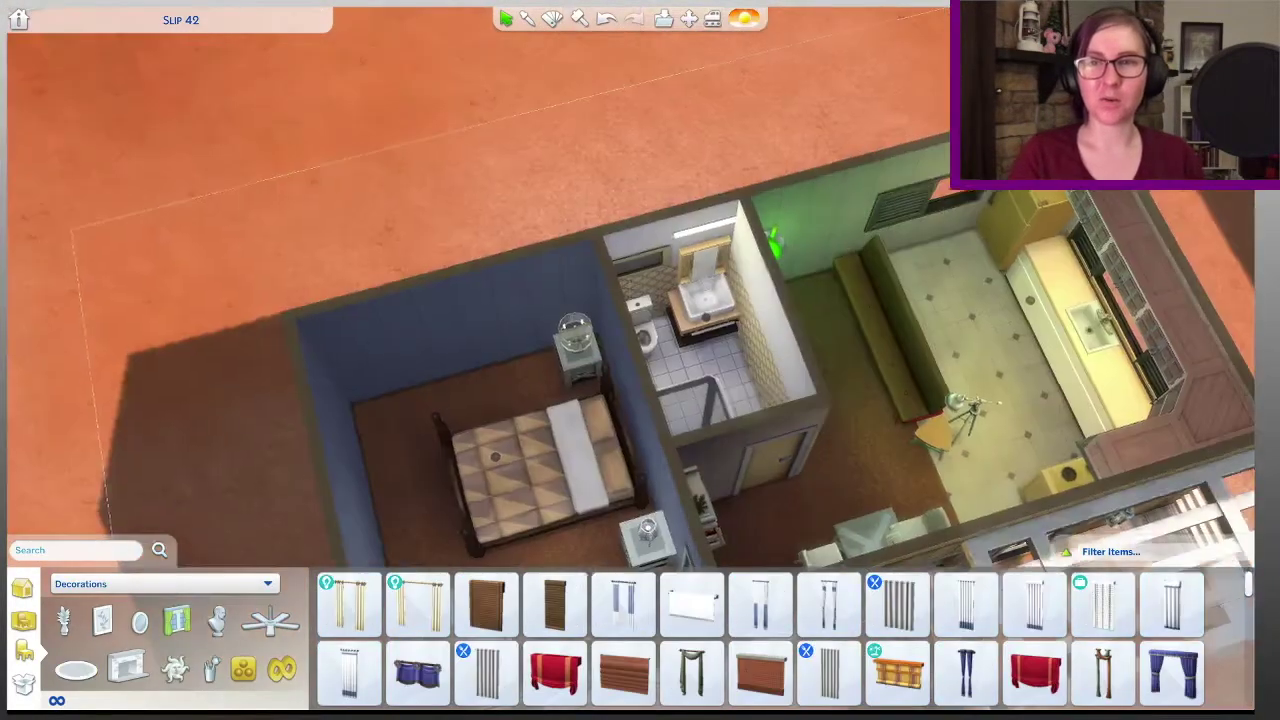
scroll(640, 360, up, 3)
key(period)
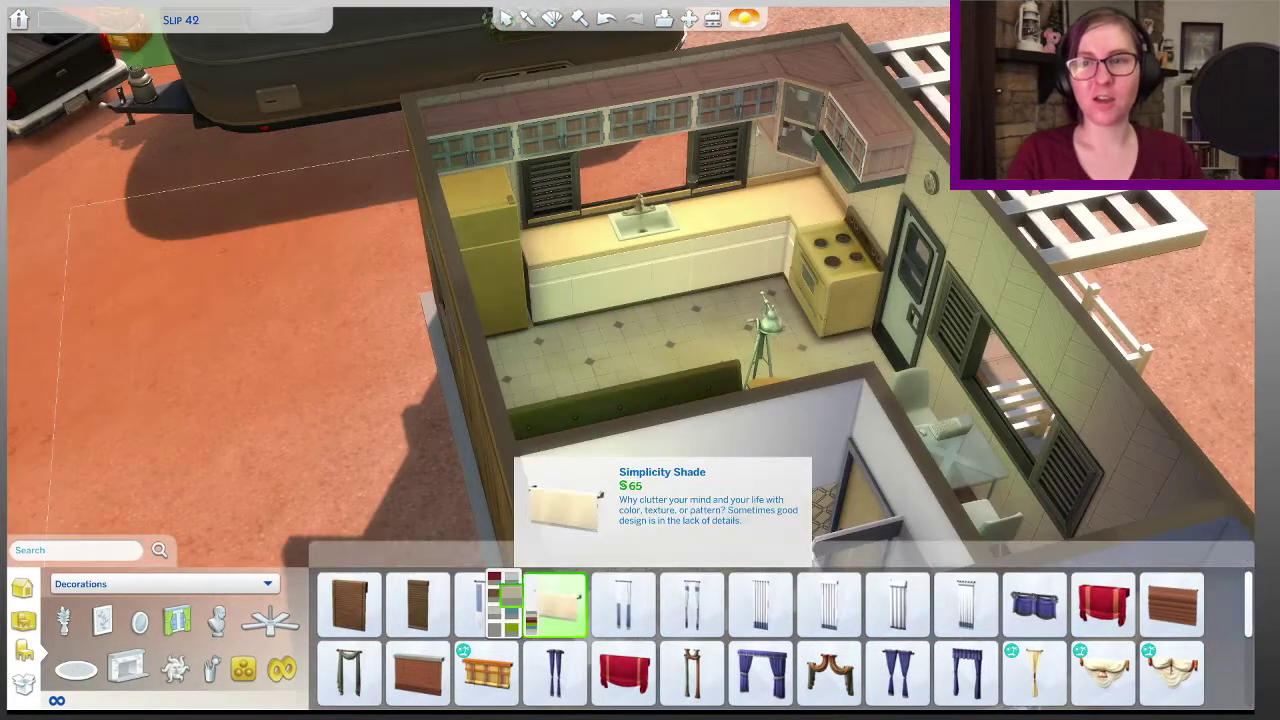
click(556, 603)
Step: Add another Simplicity Shade to the bedroom window and scroll toward ceiling fans
key(period)
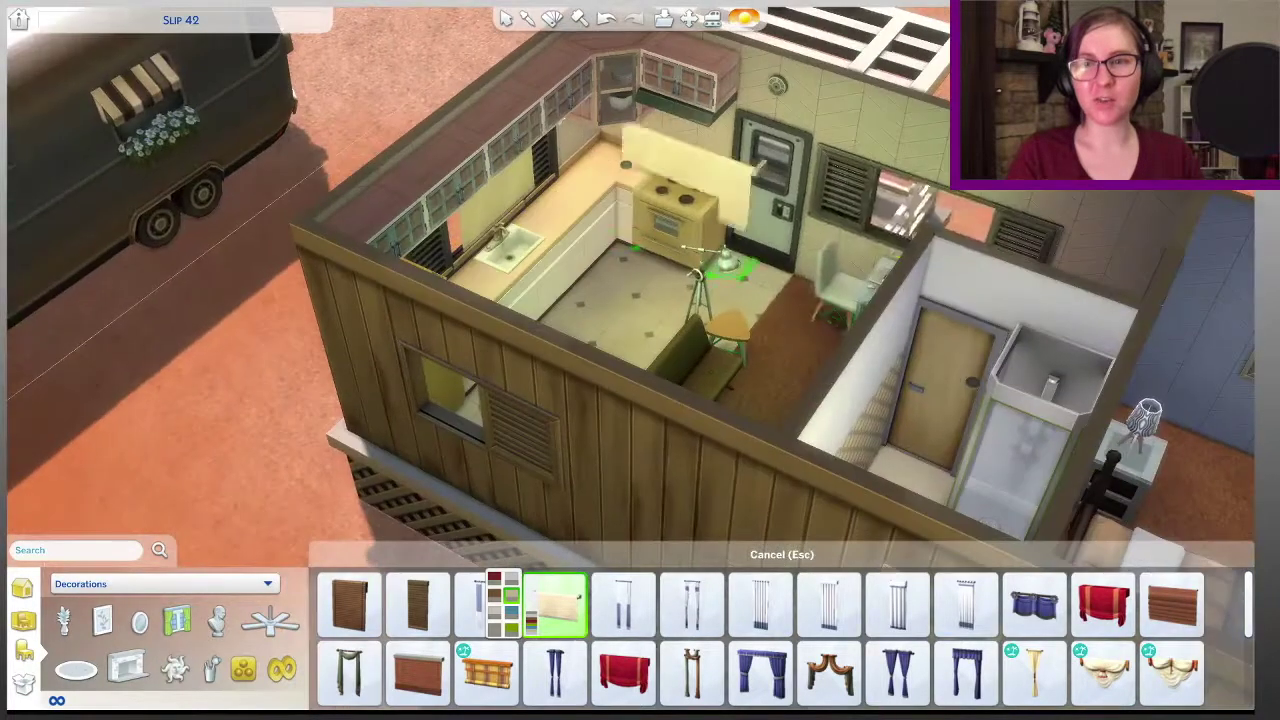
key(period)
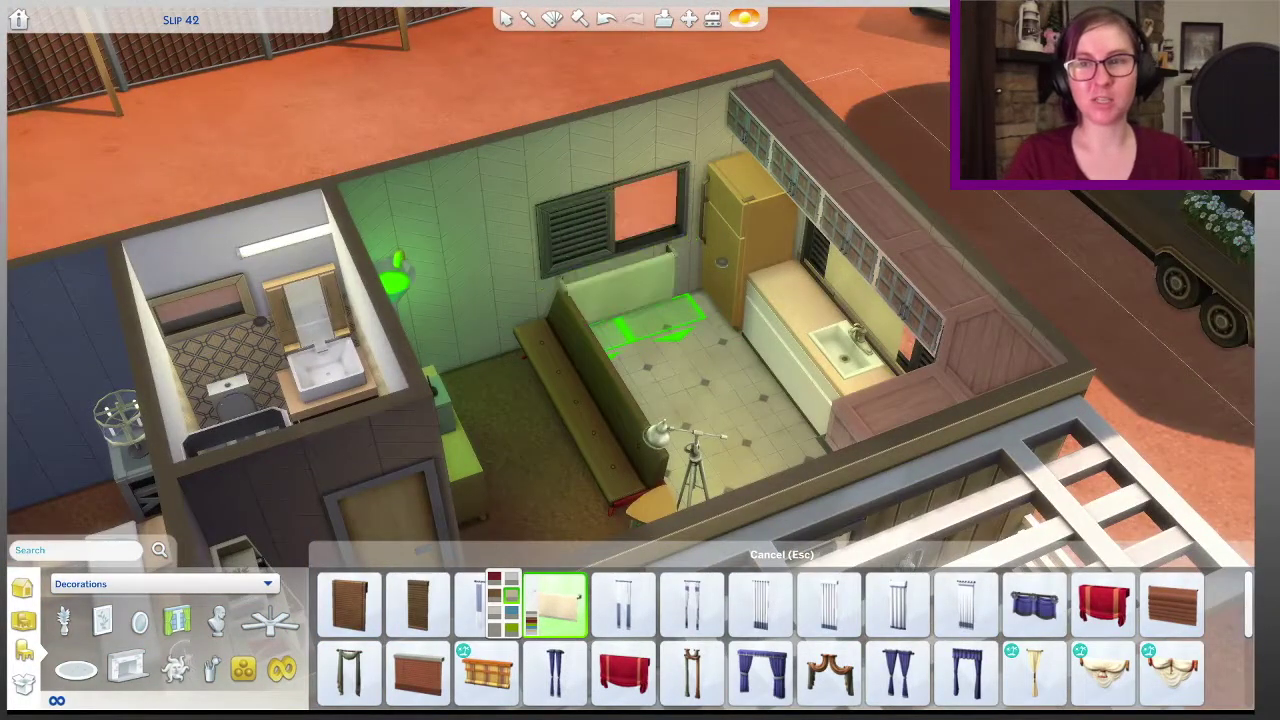
key(period)
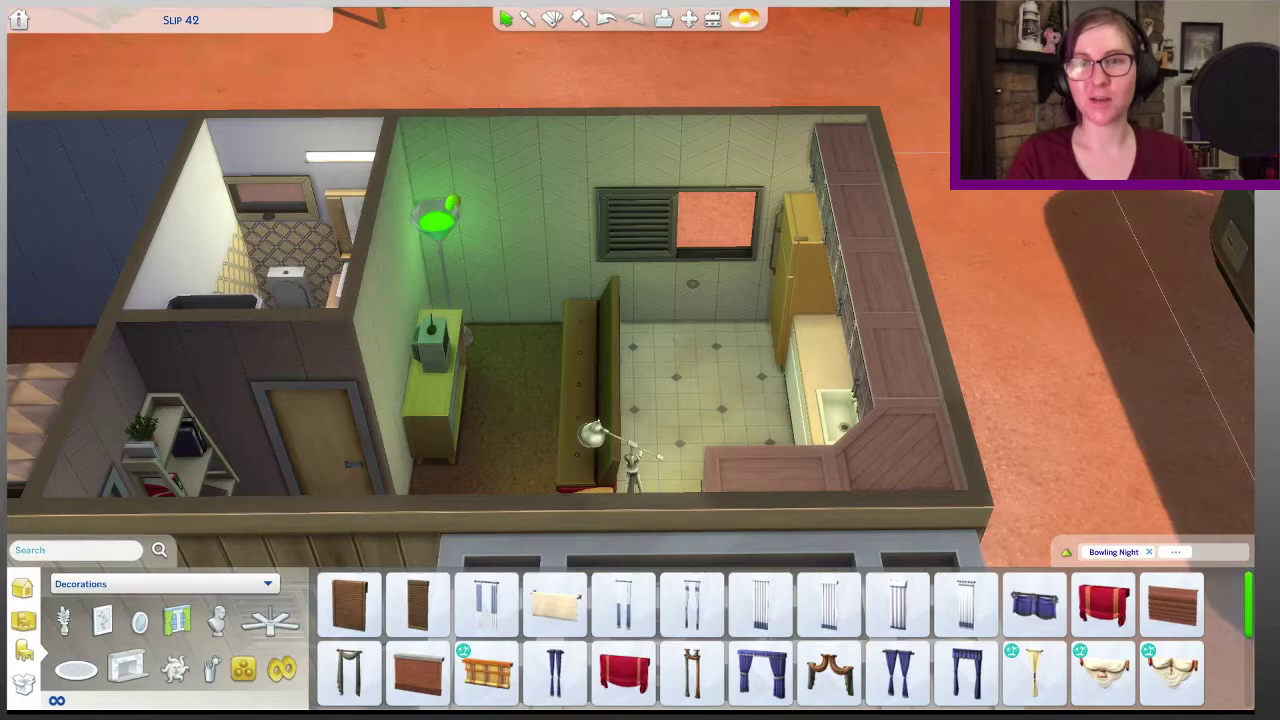
scroll(760, 640, down, 2)
click(555, 595)
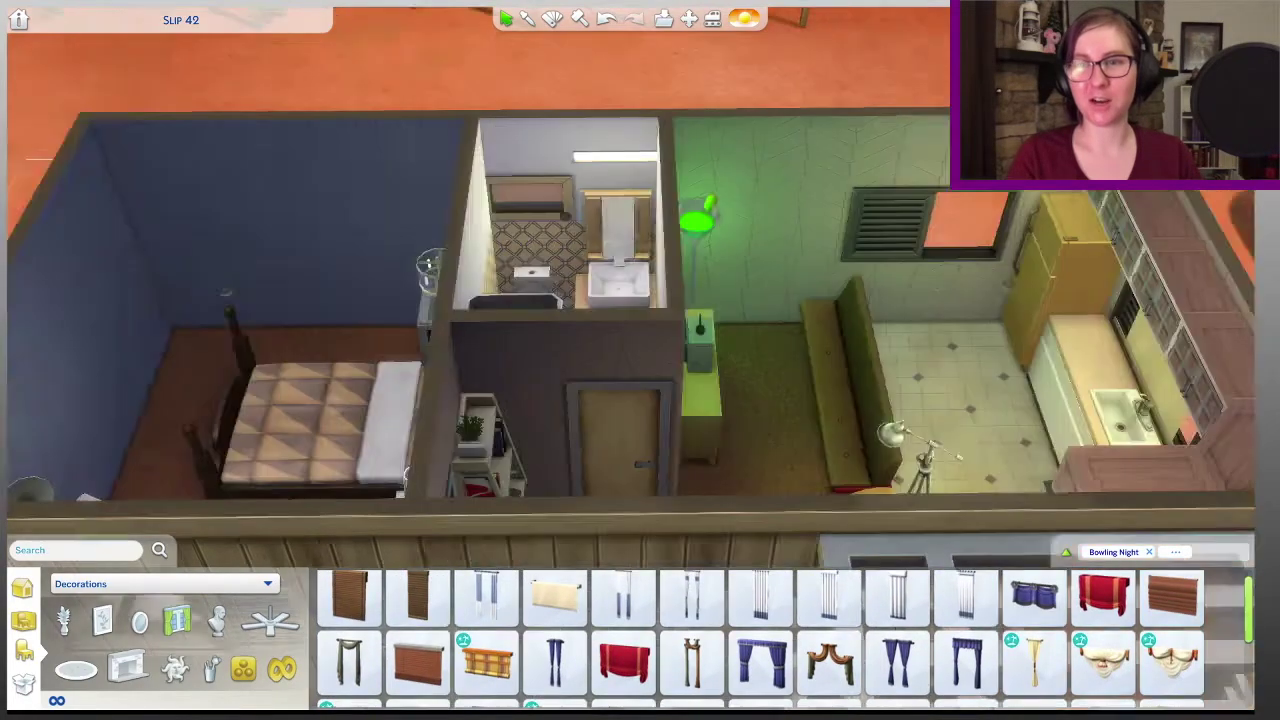
key(period)
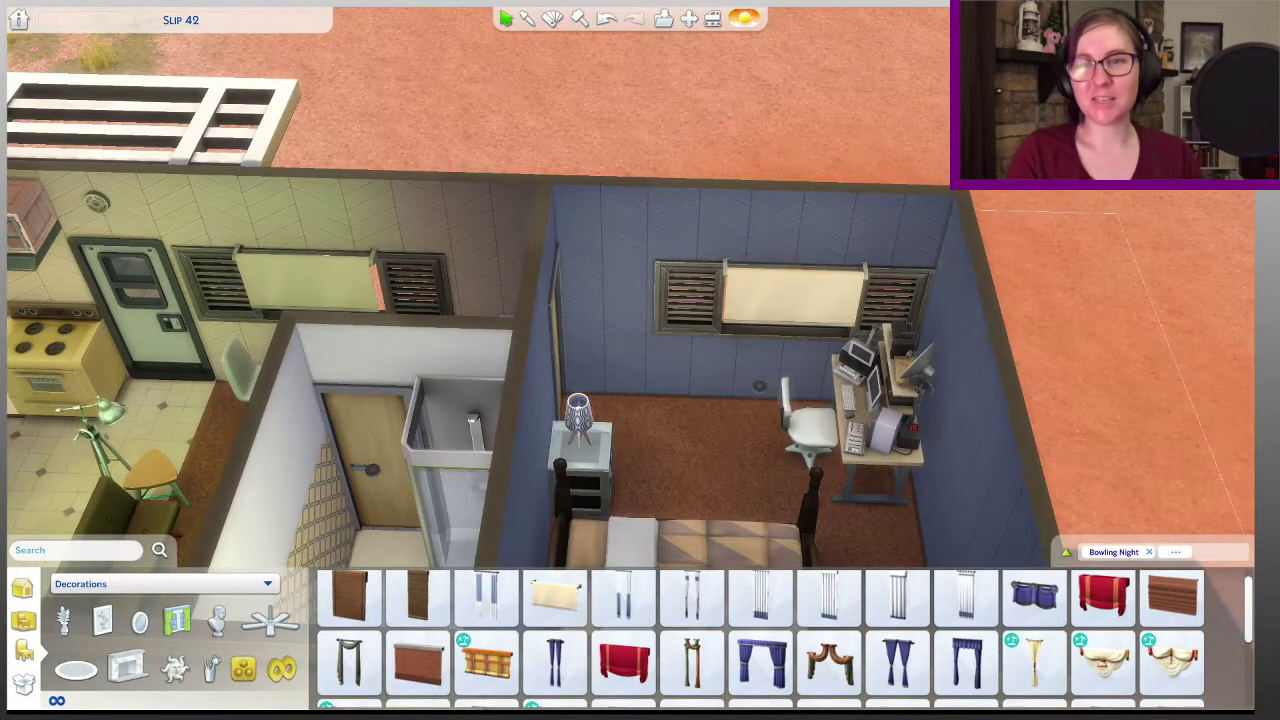
key(comma)
scroll(760, 640, down, 5)
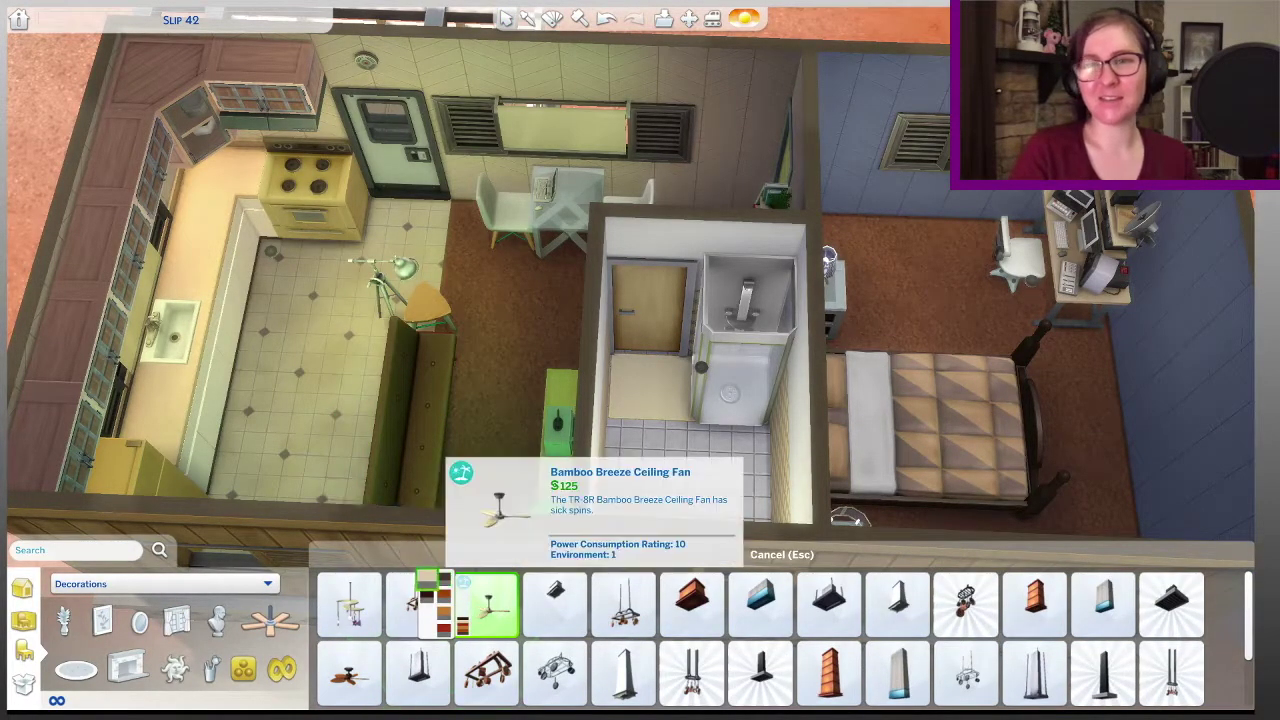
Step: Hang Bamboo Breeze Ceiling Fans over the bed and the kitchen
click(489, 605)
key(d)
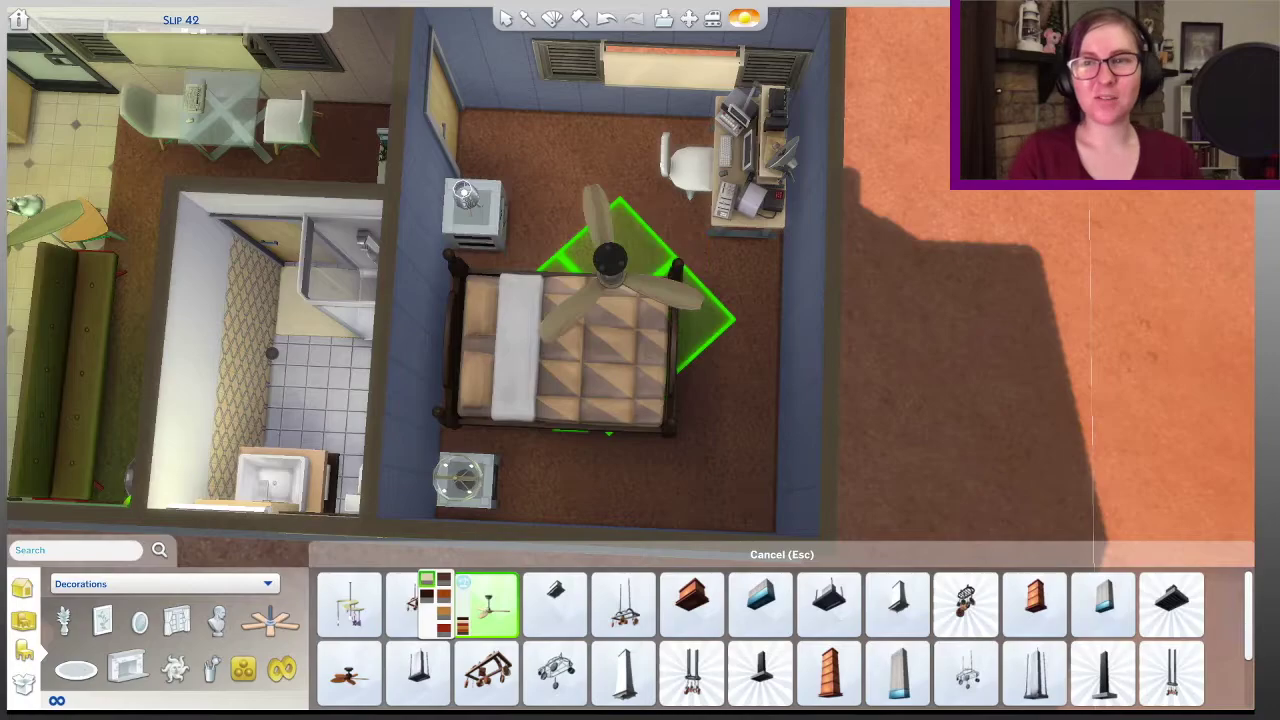
click(610, 260)
key(a)
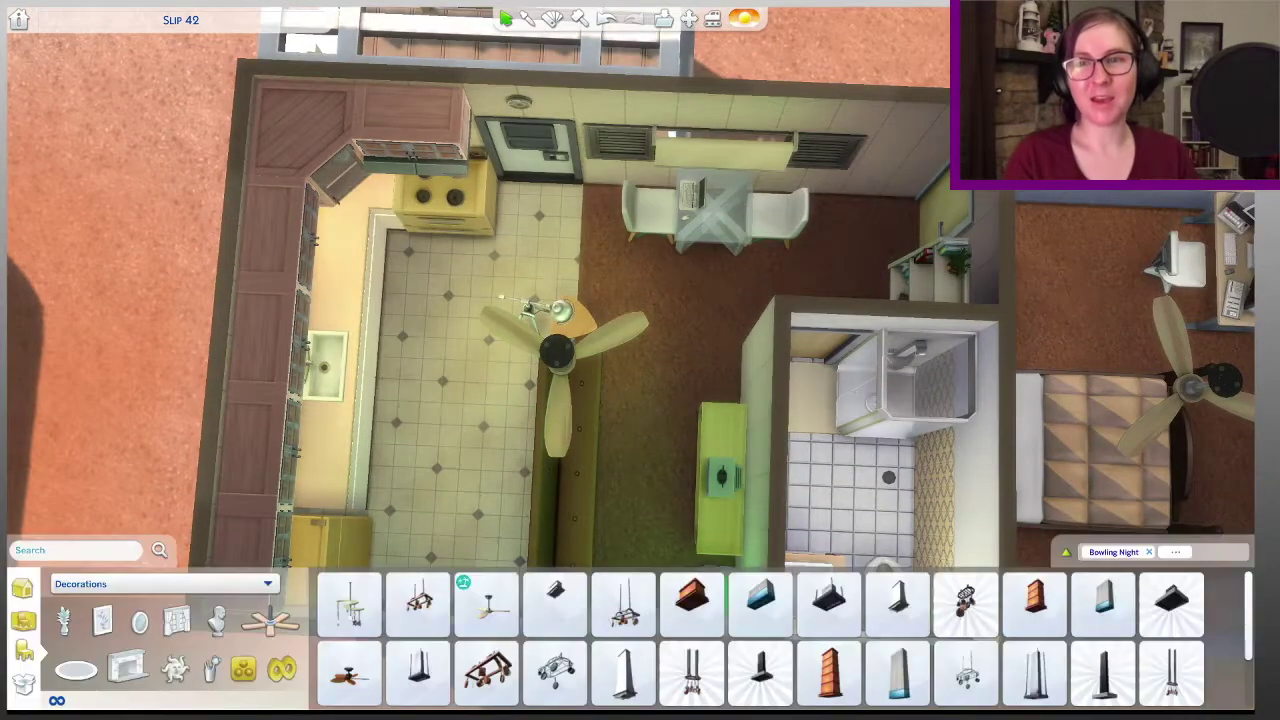
click(557, 350)
key(Escape)
key(d)
click(740, 150)
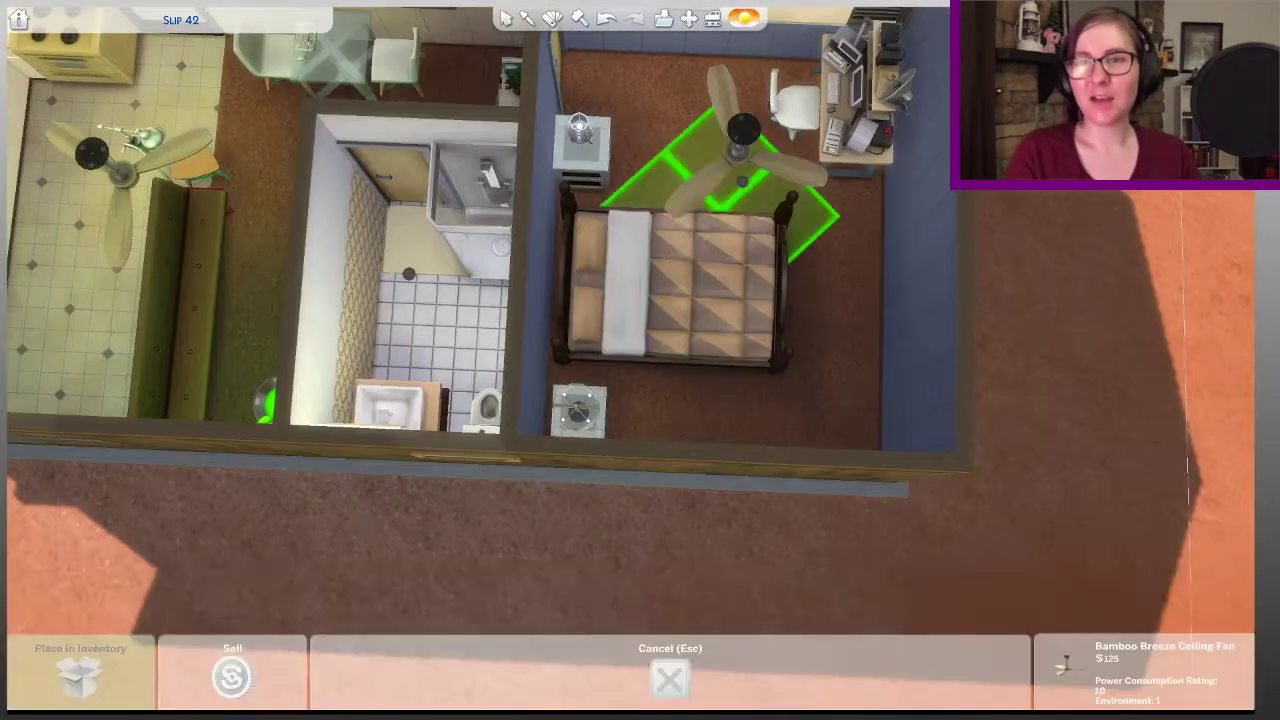
key(Escape)
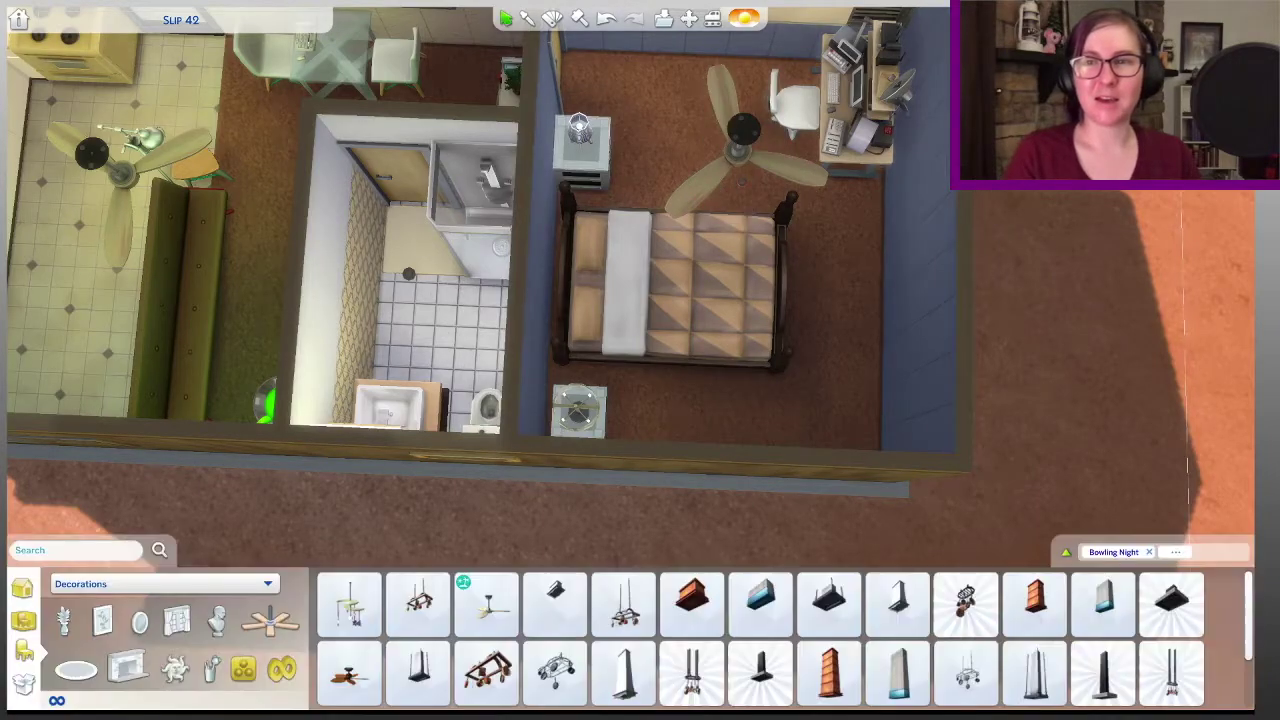
Step: Hang the Scrolling Decal Clock on the wall above the desk
key(a)
key(w)
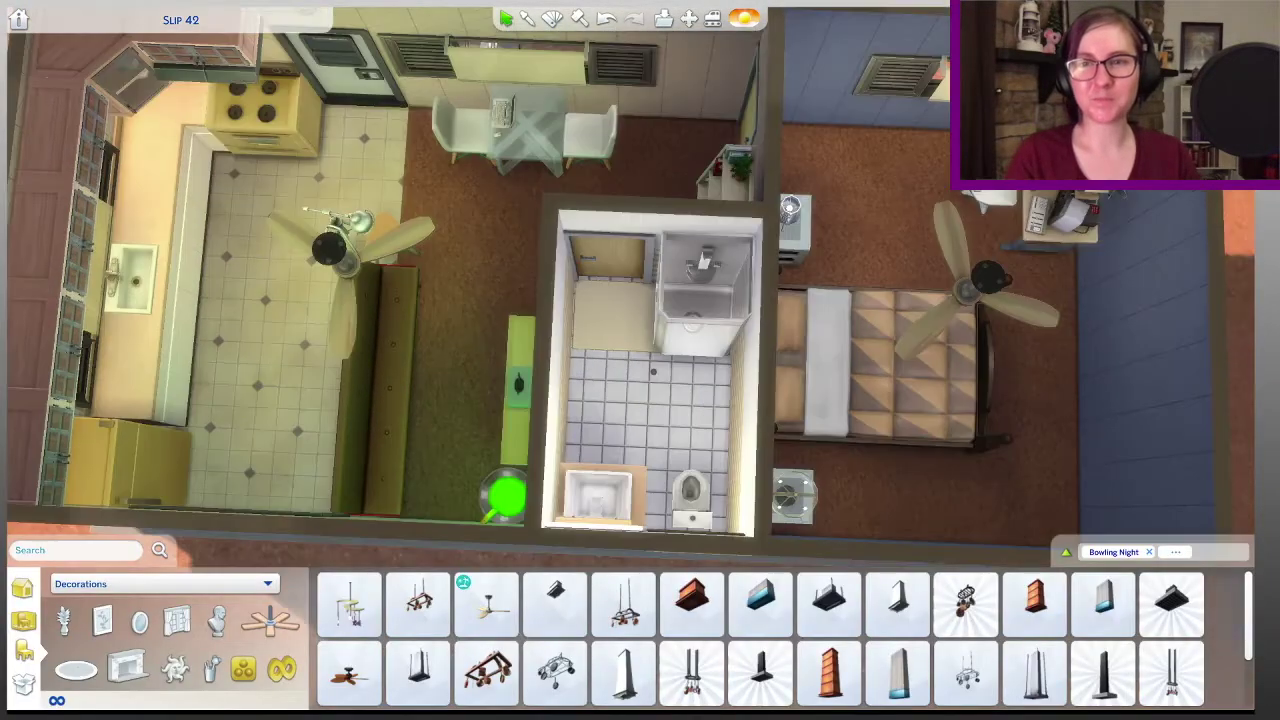
key(period)
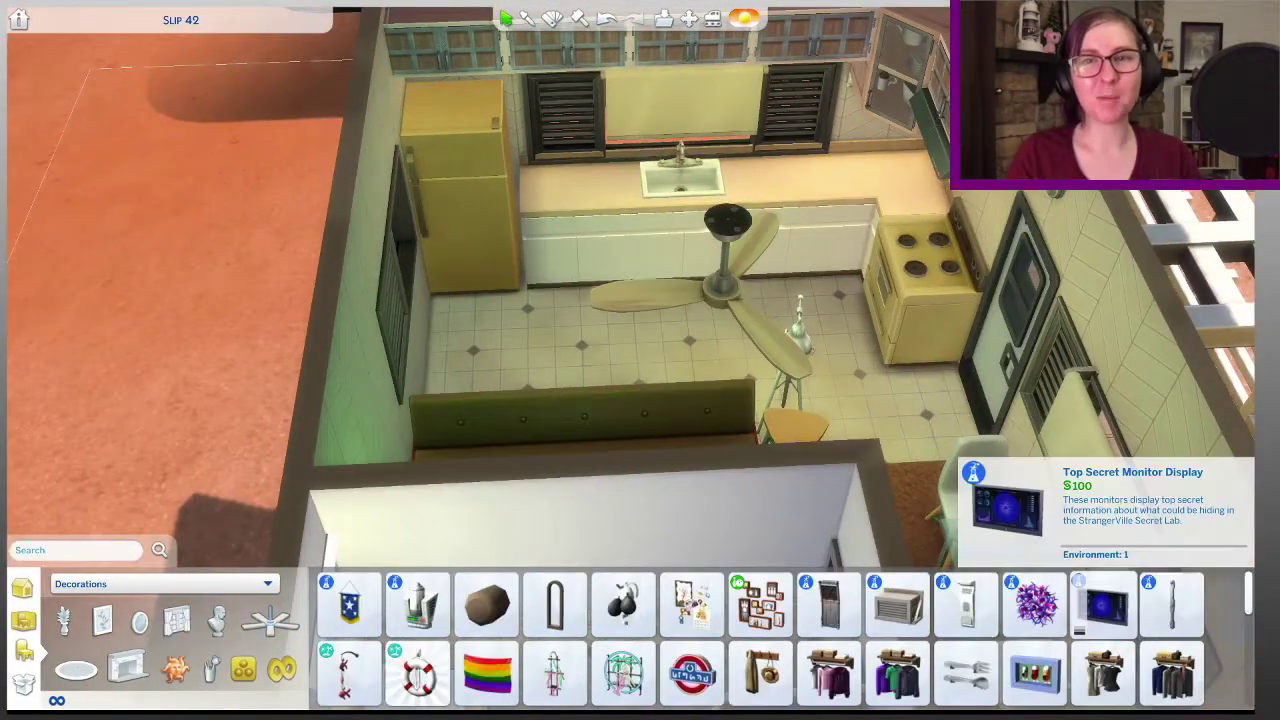
scroll(1105, 605, down, 1)
scroll(418, 650, down, 1)
key(period)
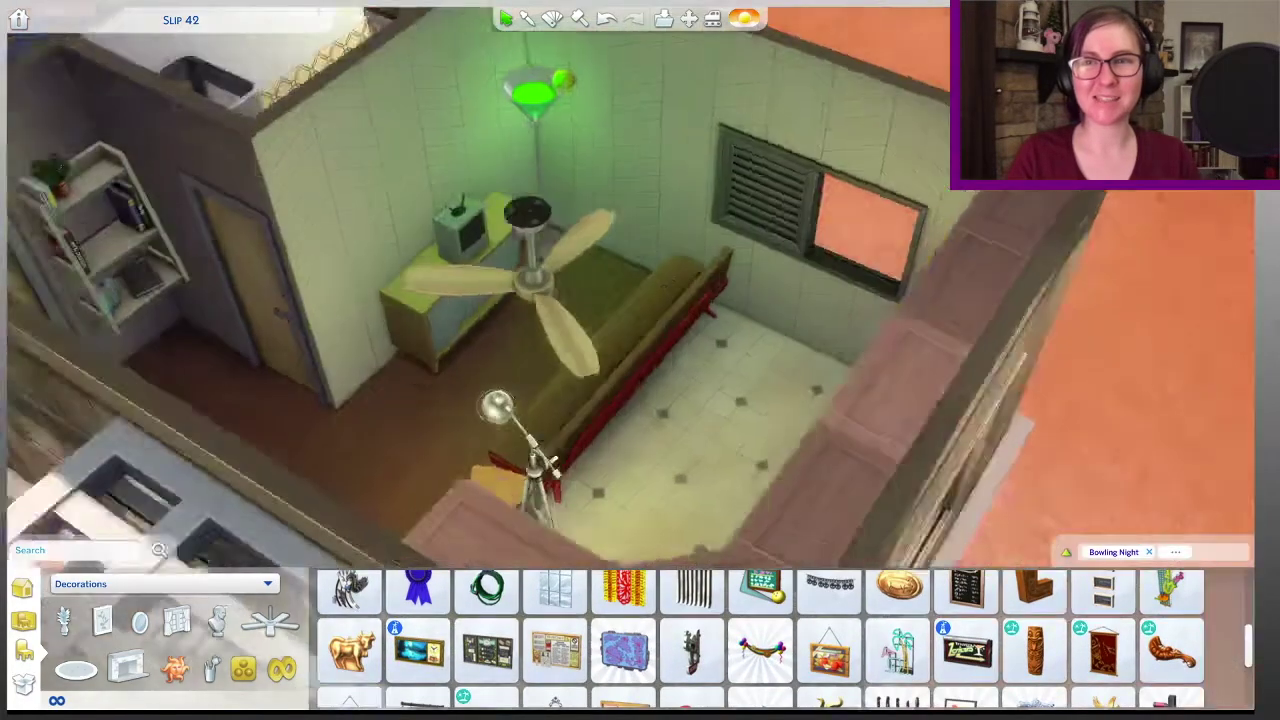
key(w)
click(420, 650)
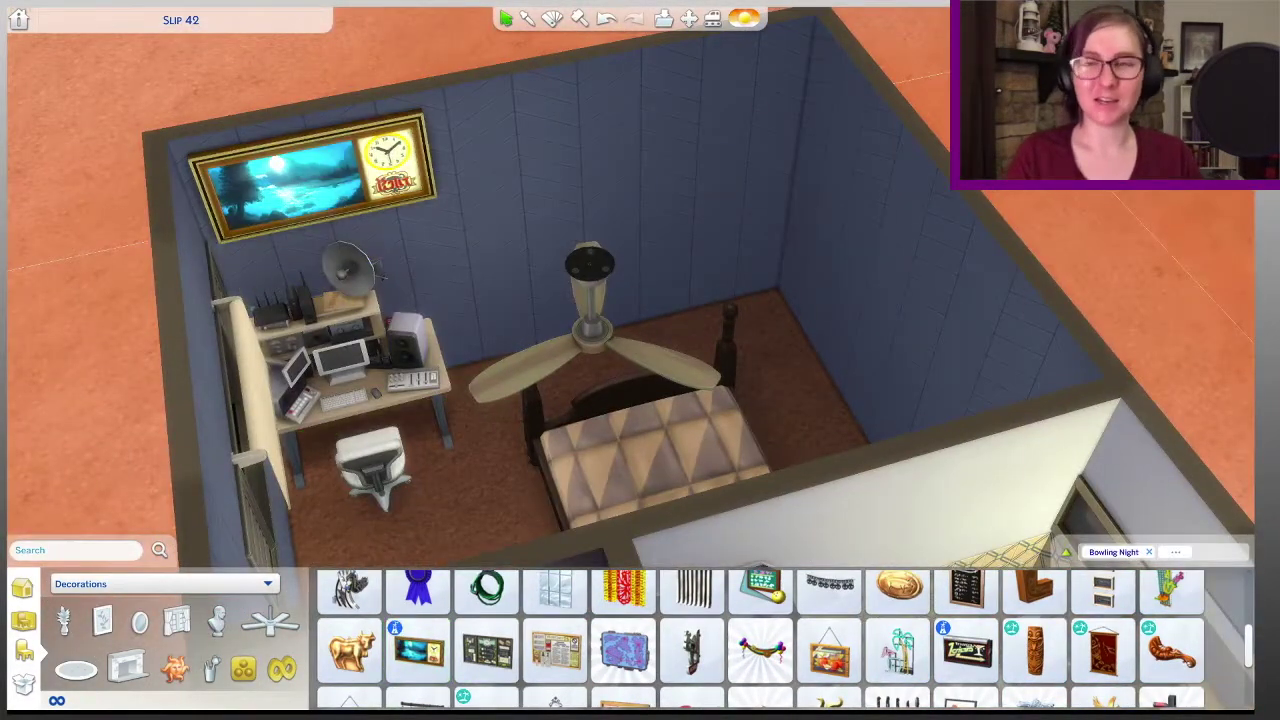
click(300, 186)
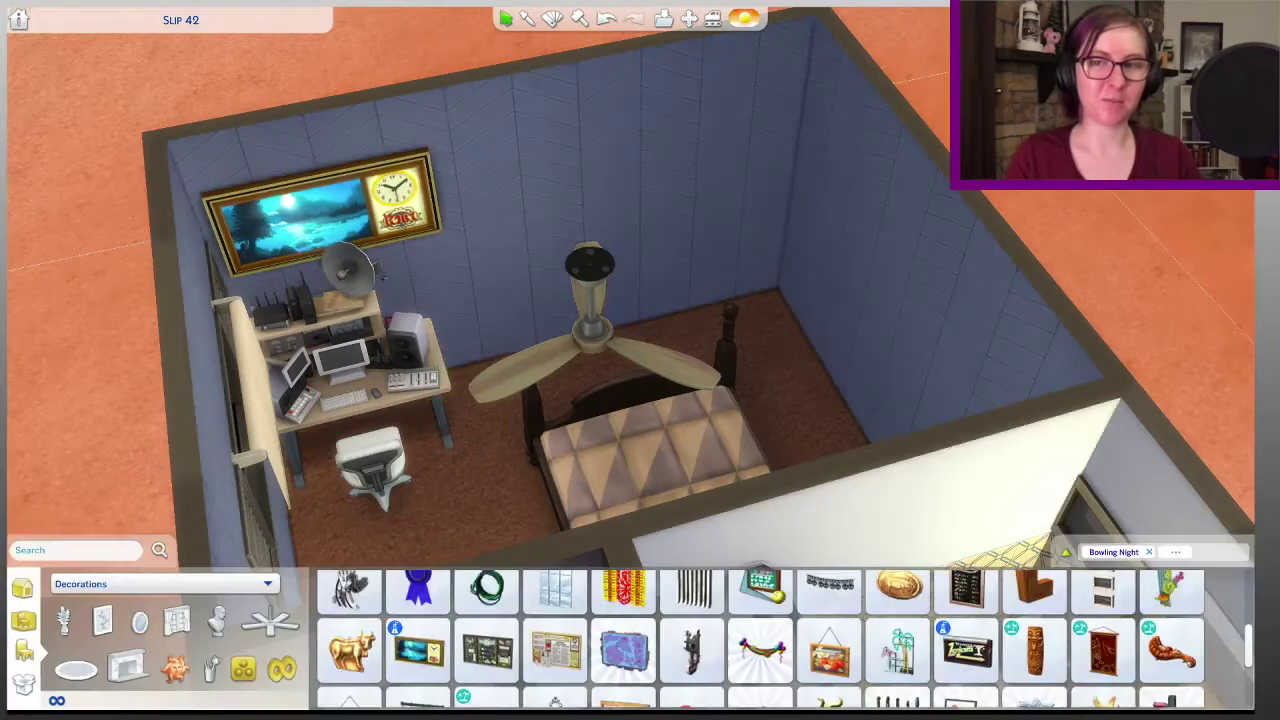
Step: Cancel the air conditioner and pick the red MSP Shelf for the bathroom
key(s)
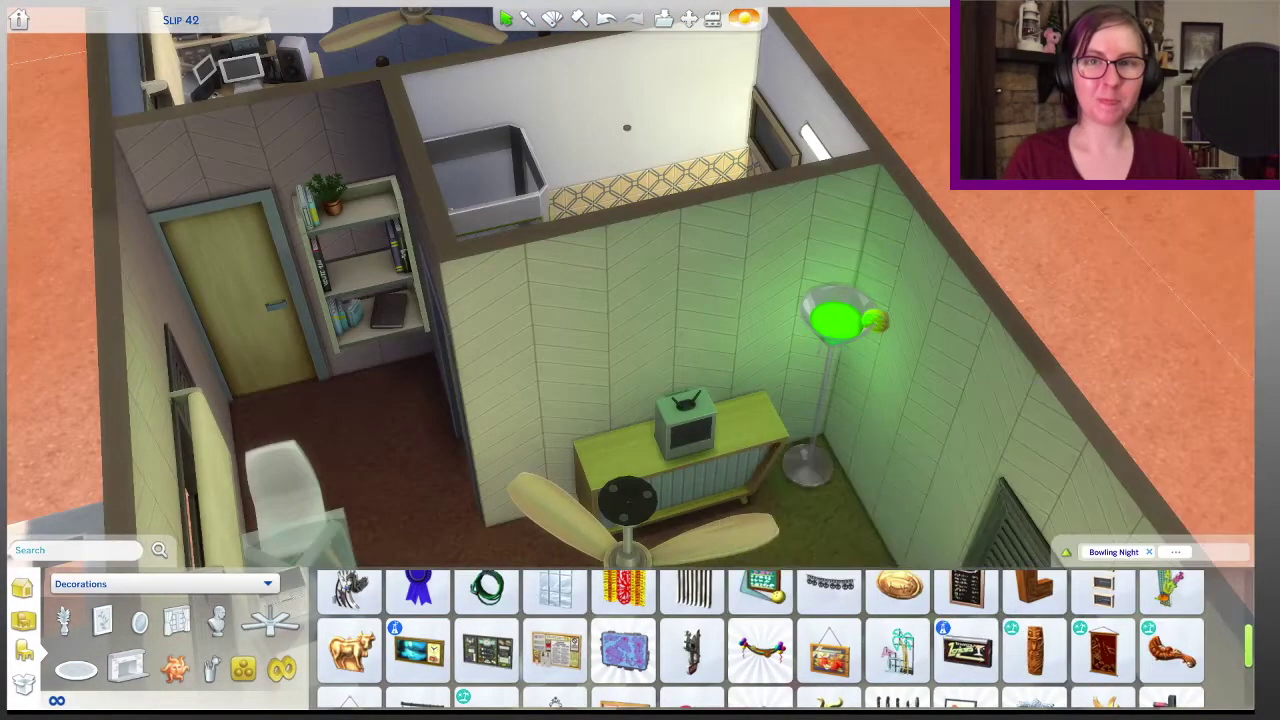
scroll(487, 620, down, 4)
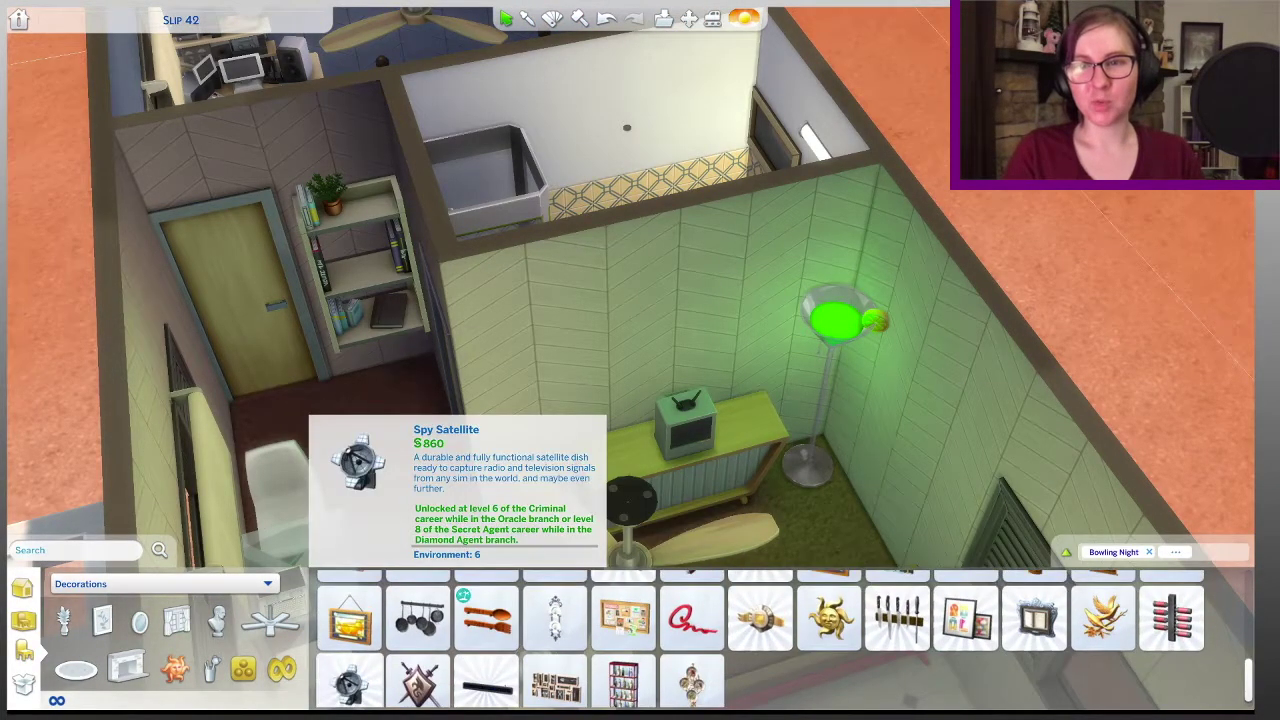
scroll(760, 650, up, 5)
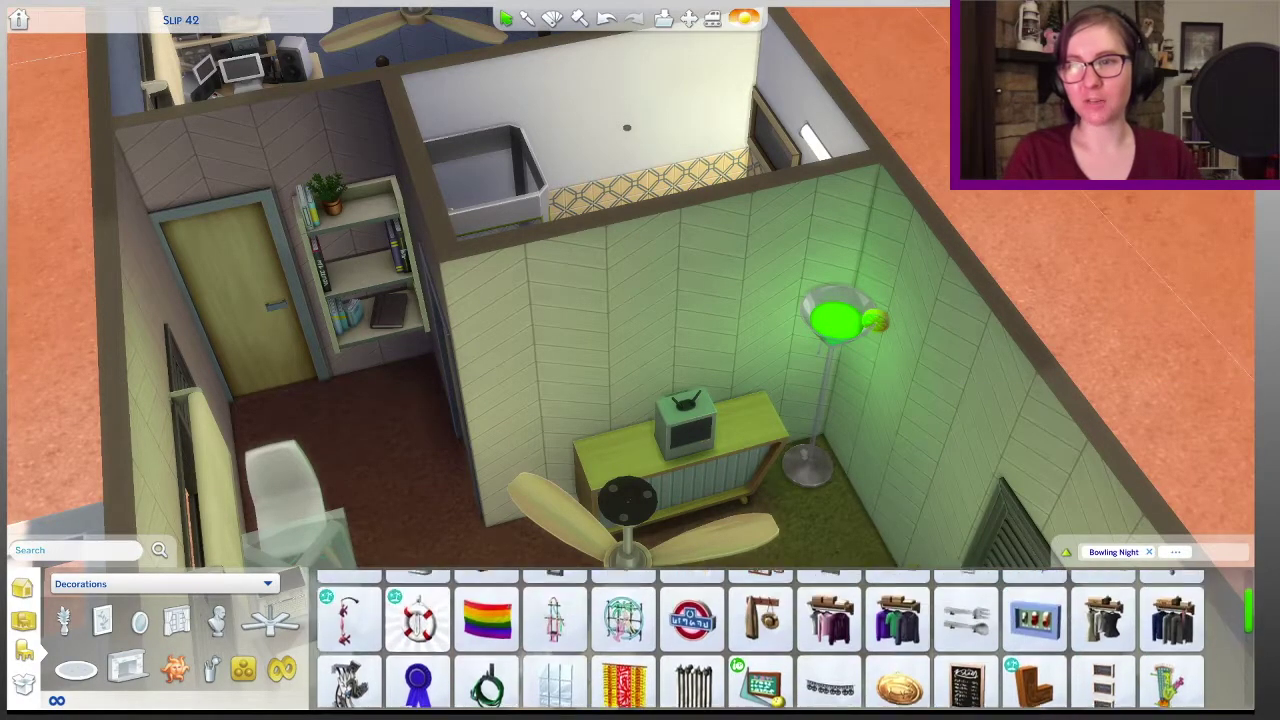
scroll(897, 620, up, 1)
click(897, 605)
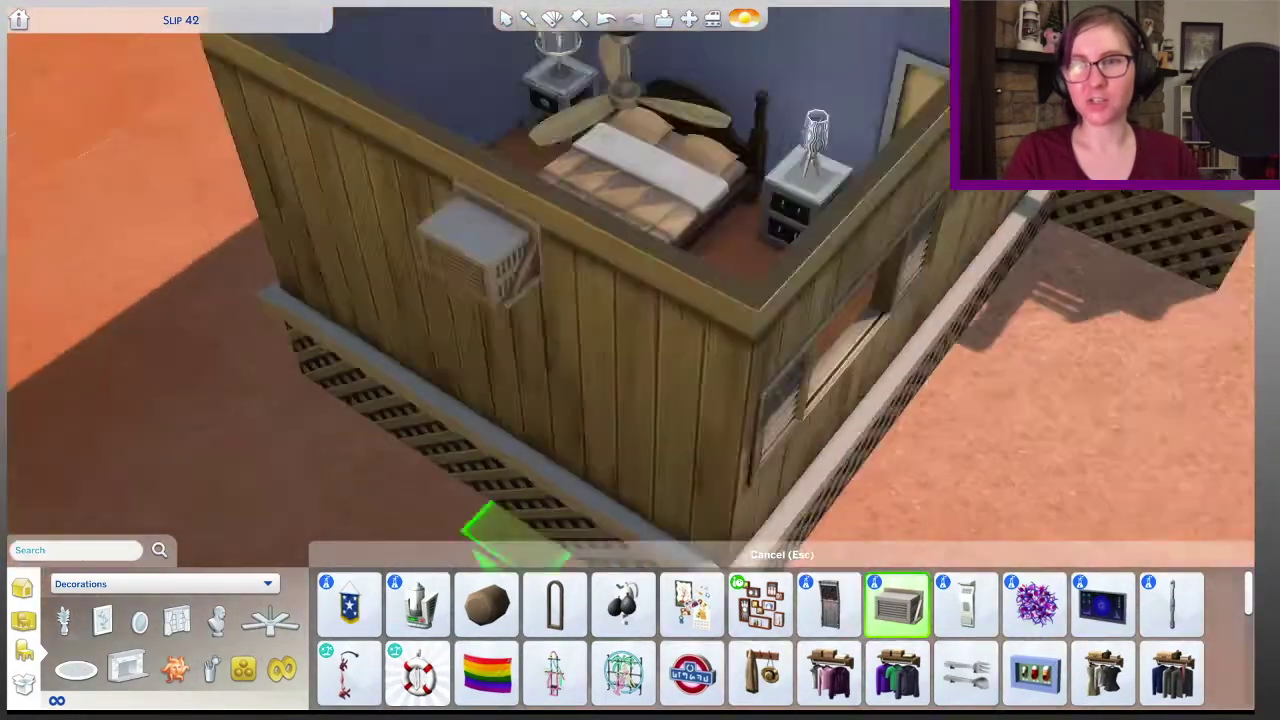
key(Escape)
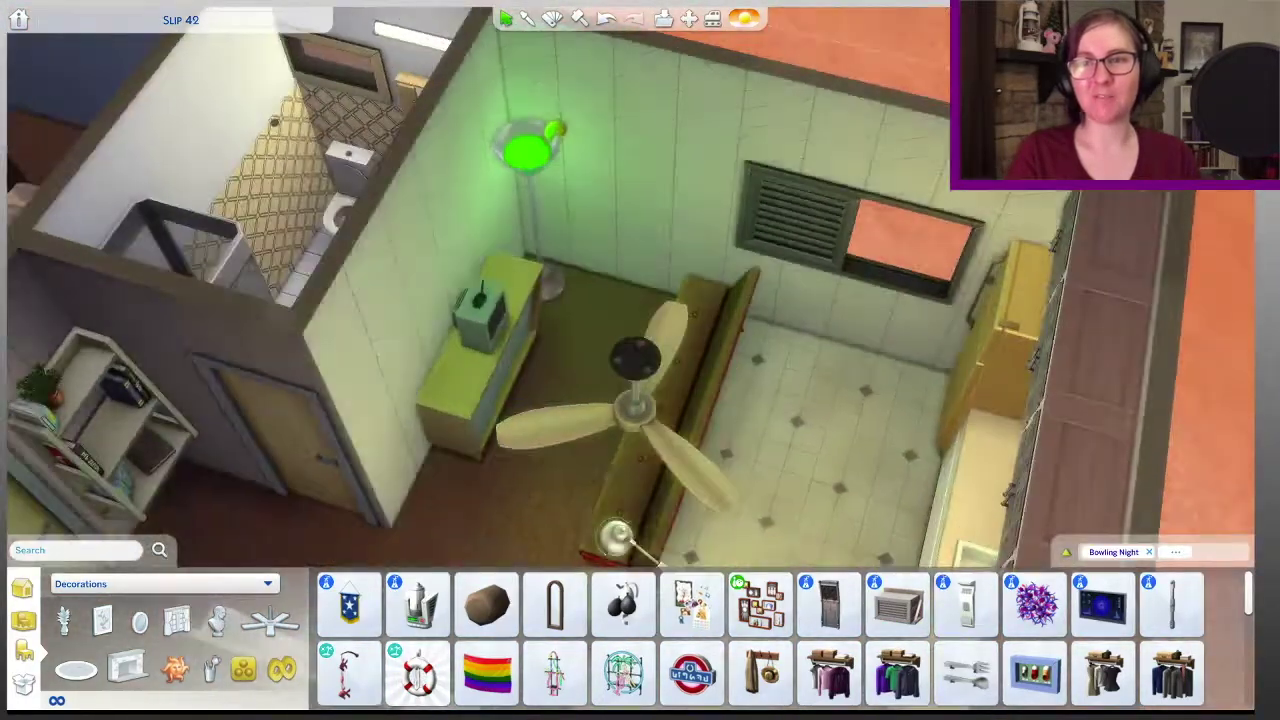
click(211, 668)
click(349, 605)
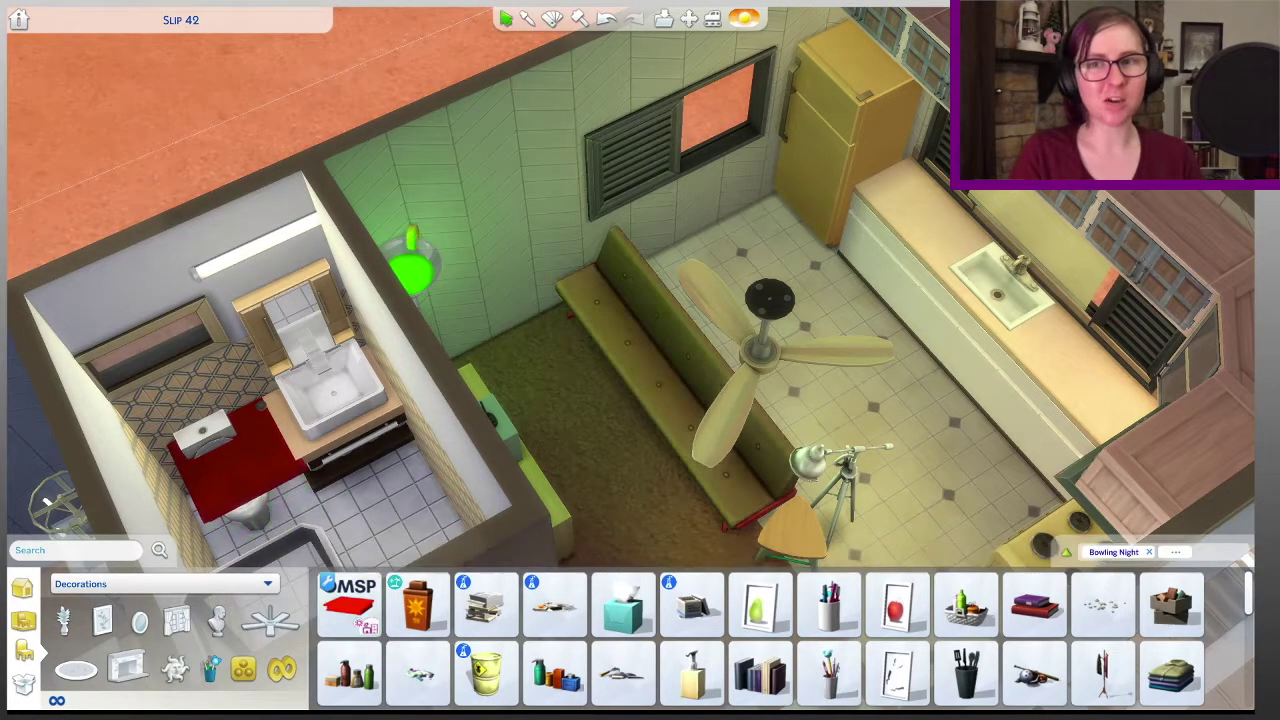
Step: Move the soap dispenser onto the bathroom sink and add the Happy Teeth Toothbrush Set beside it
click(272, 441)
click(257, 452)
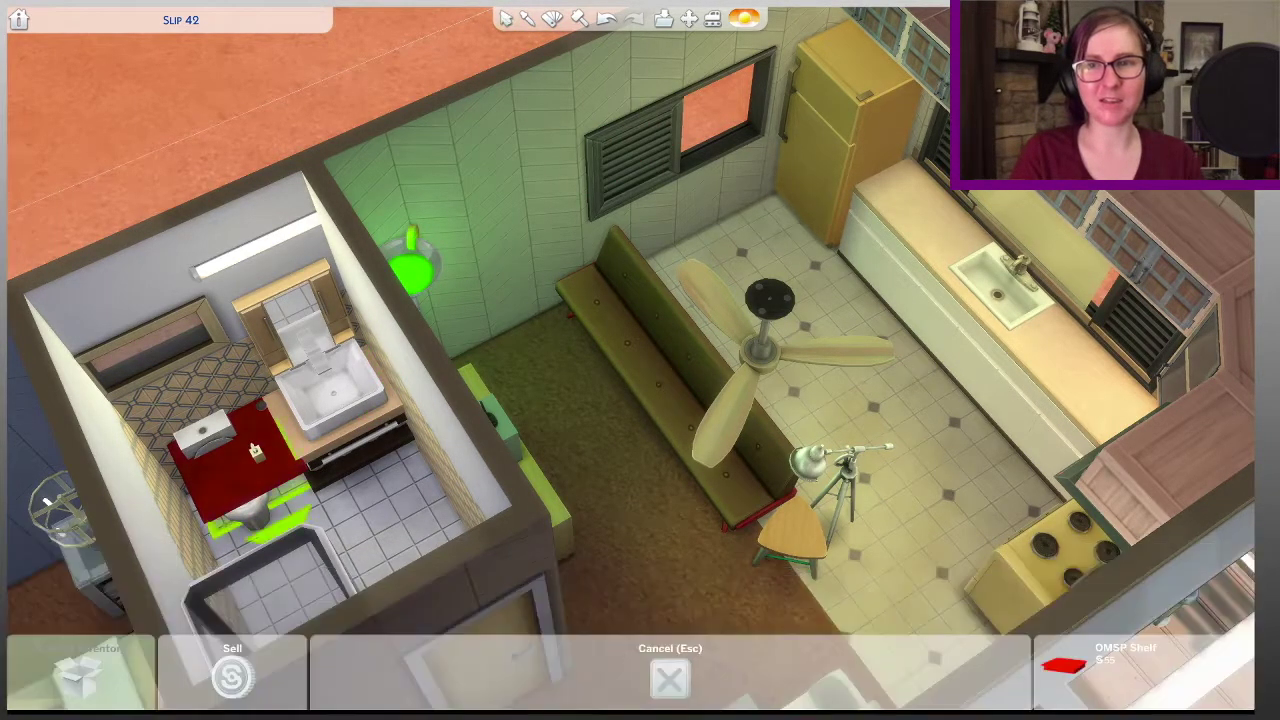
click(259, 424)
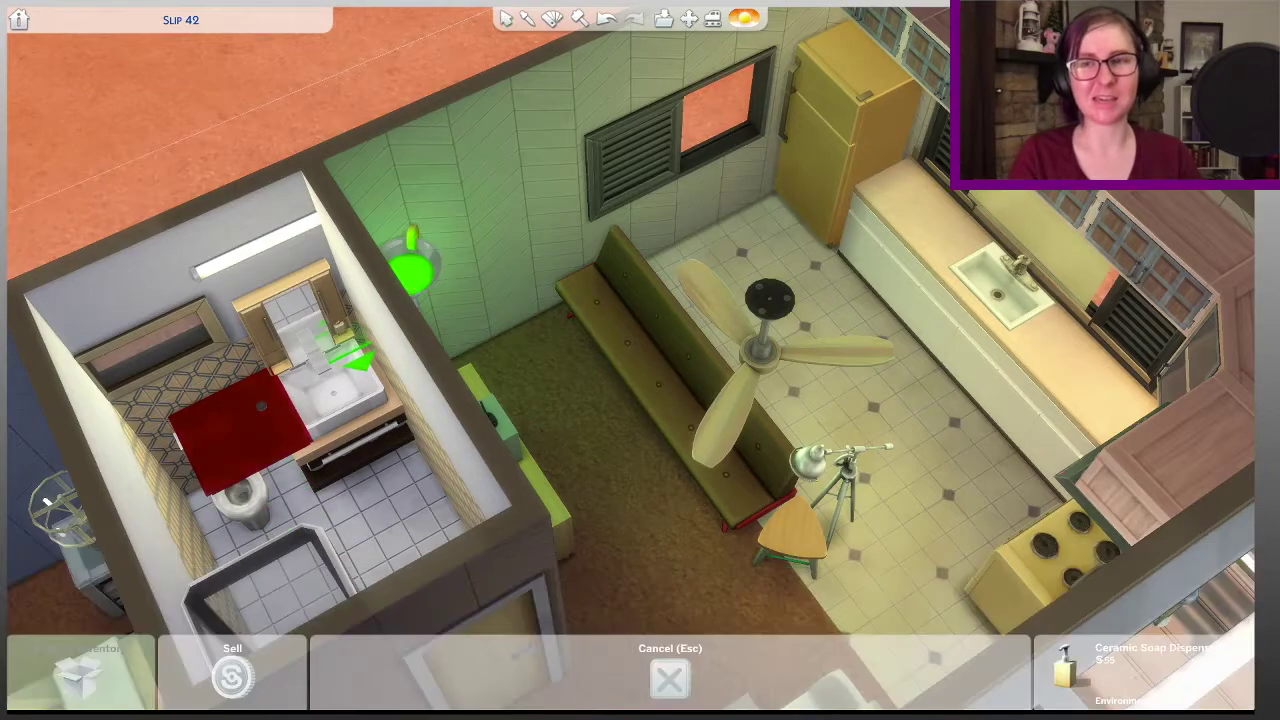
click(350, 360)
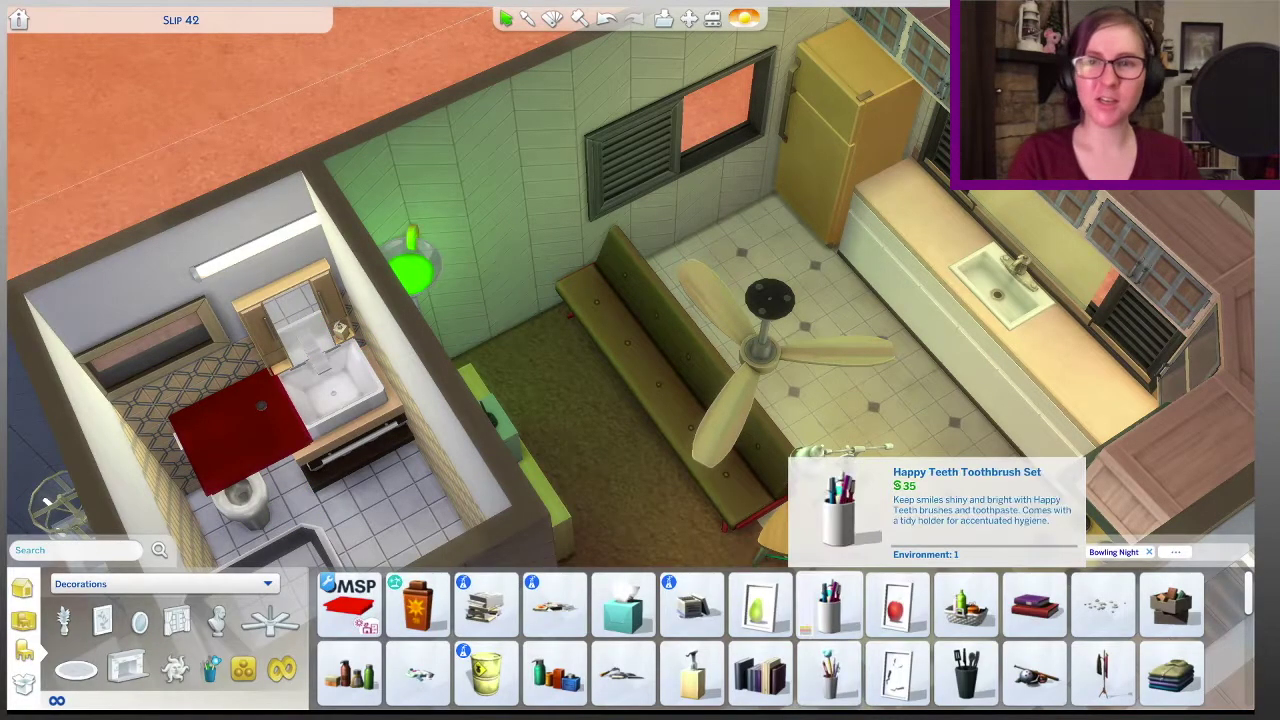
click(829, 606)
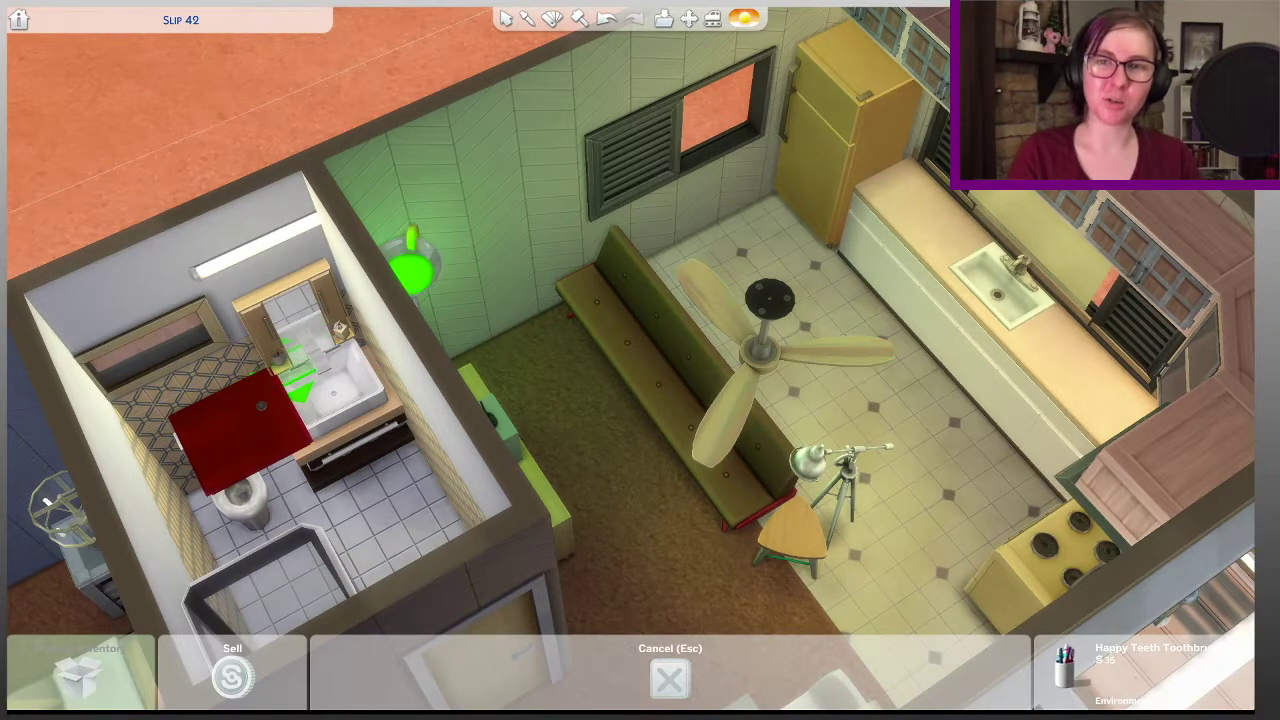
click(300, 392)
scroll(690, 345, up, 3)
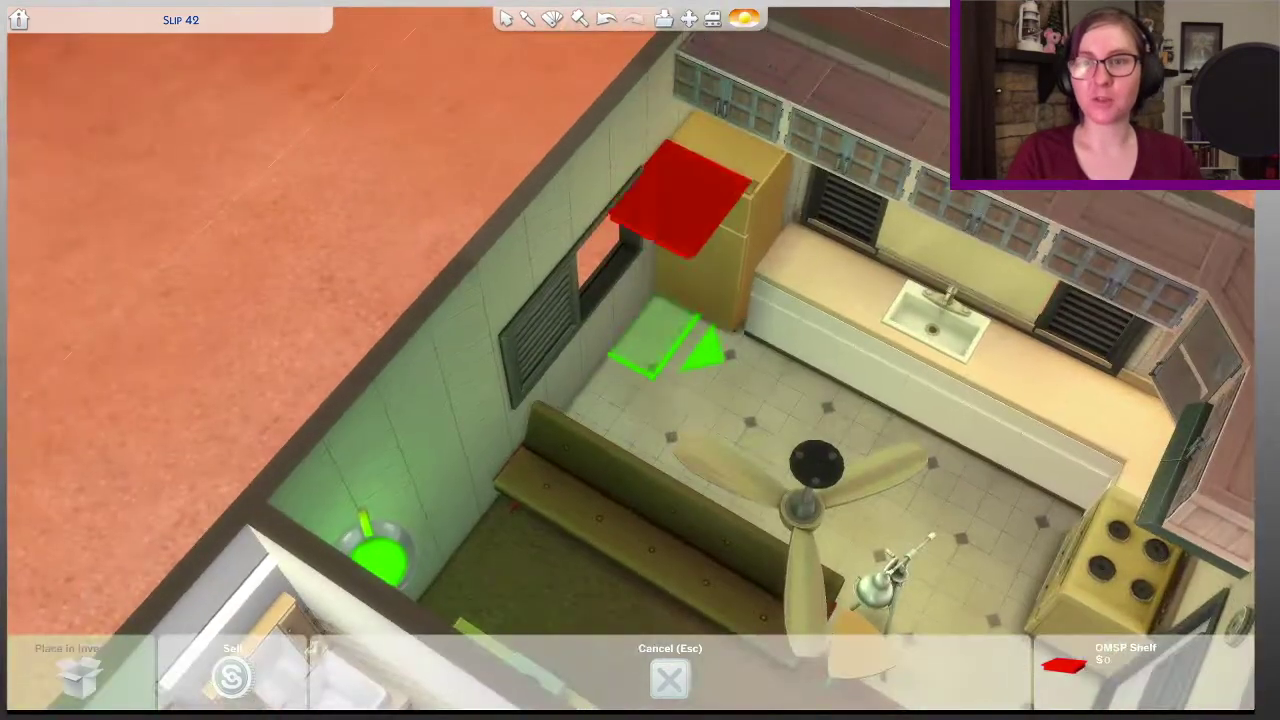
key(Escape)
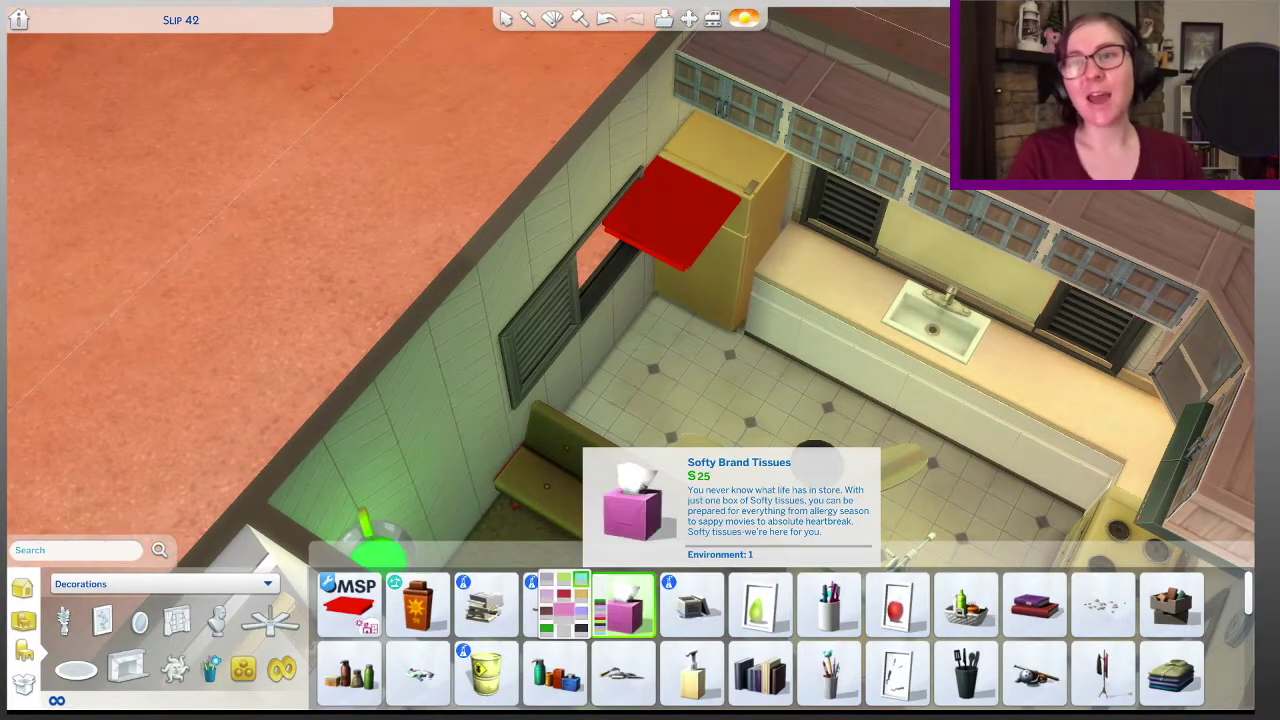
Step: Put the Ceramic Cookie Jar, Unorganized Documents and Scholarly Stack on top of the fridge
scroll(640, 360, down, 3)
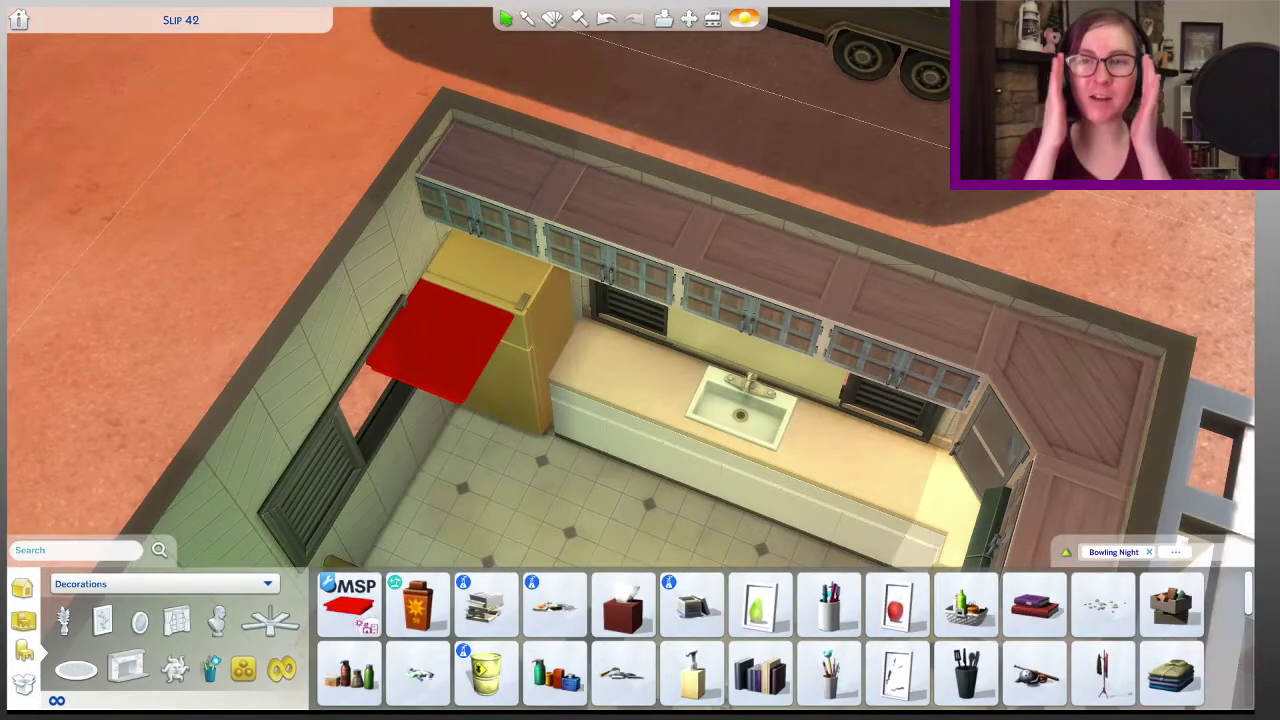
scroll(785, 639, down, 2)
click(350, 646)
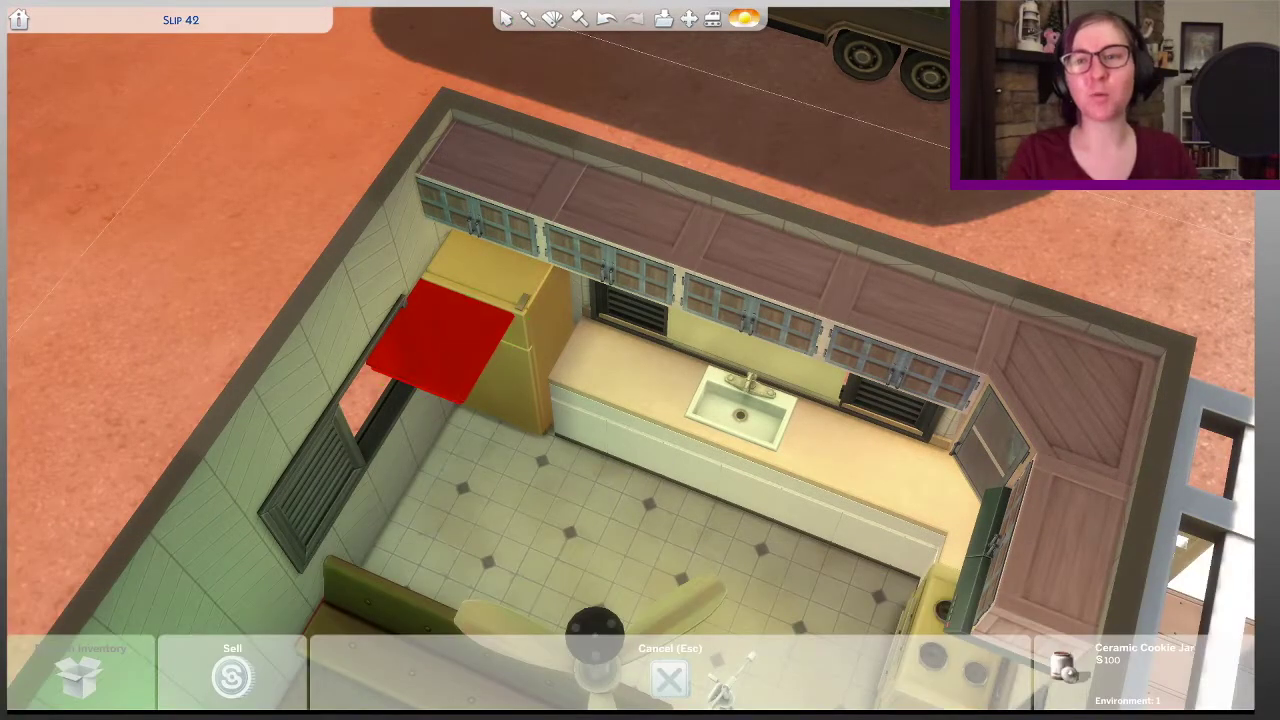
click(512, 288)
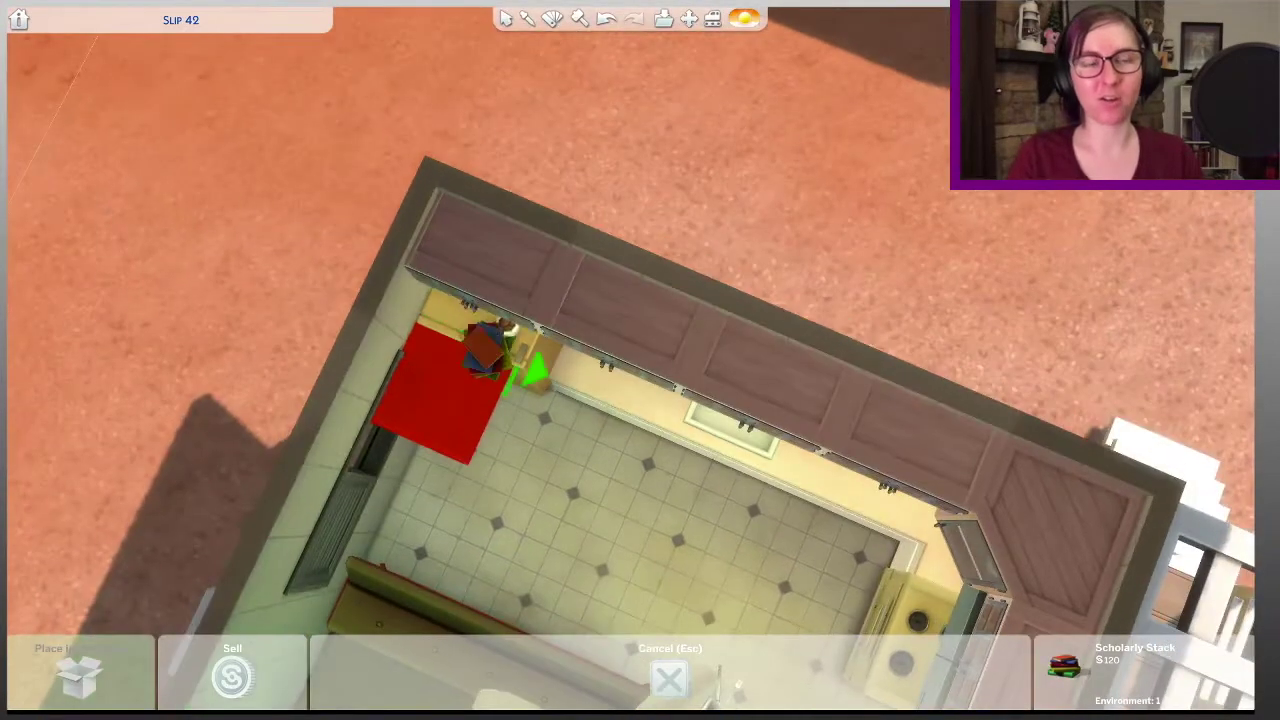
click(515, 355)
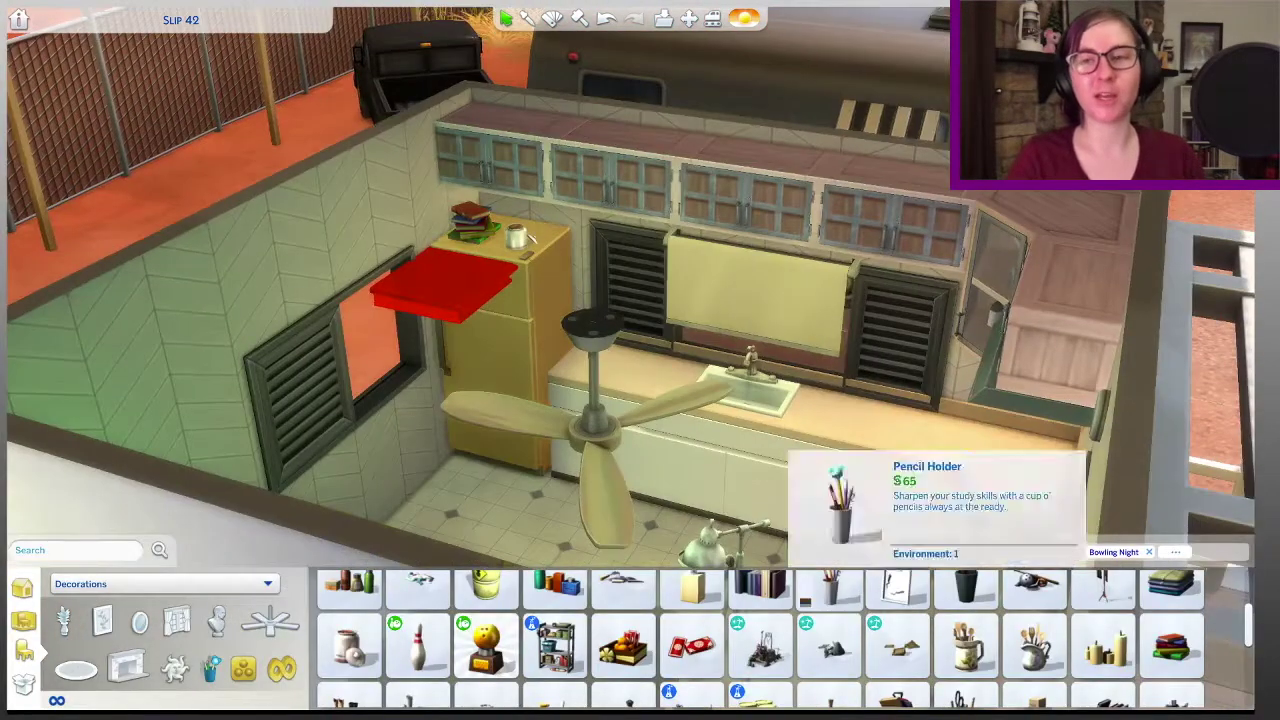
scroll(785, 638, up, 2)
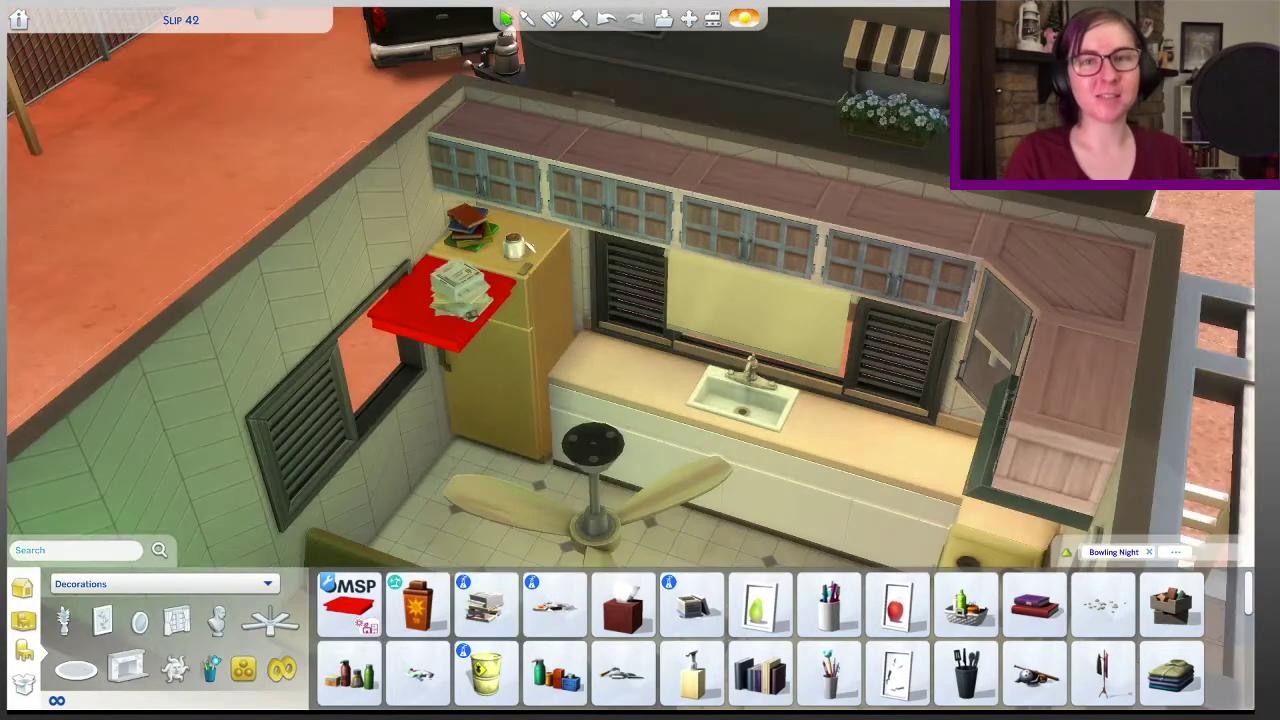
click(486, 605)
click(535, 238)
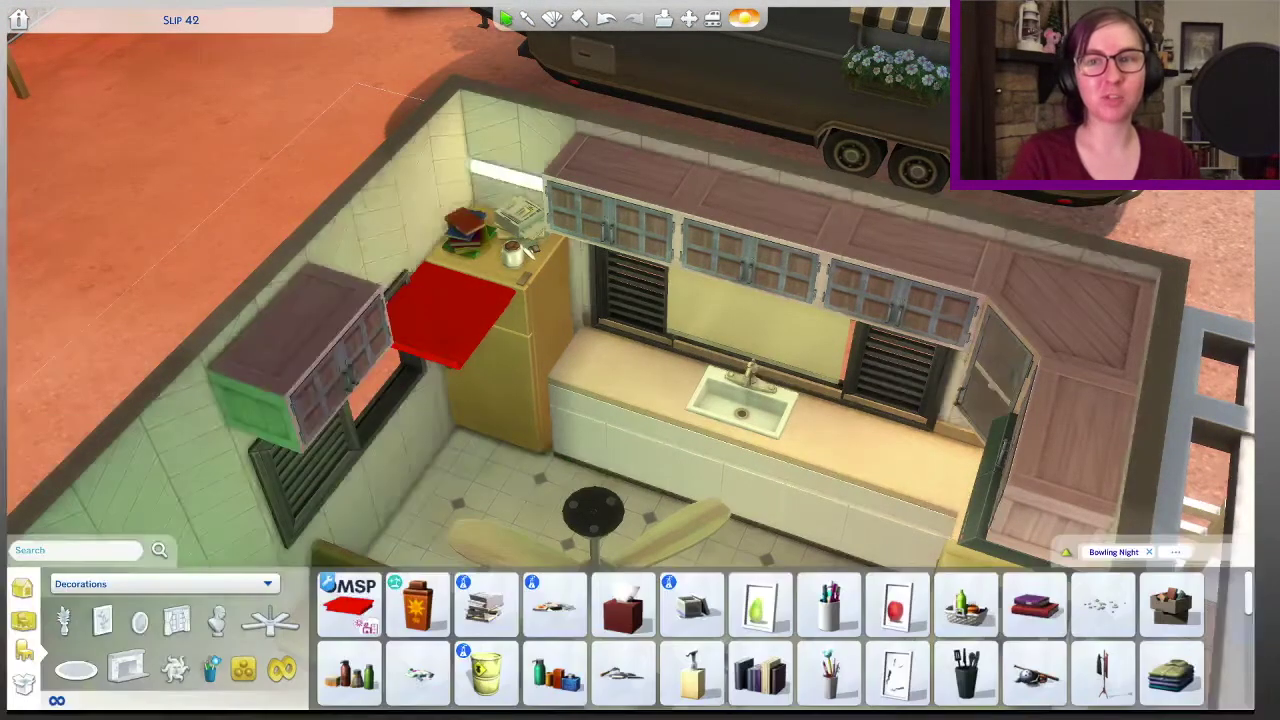
click(530, 250)
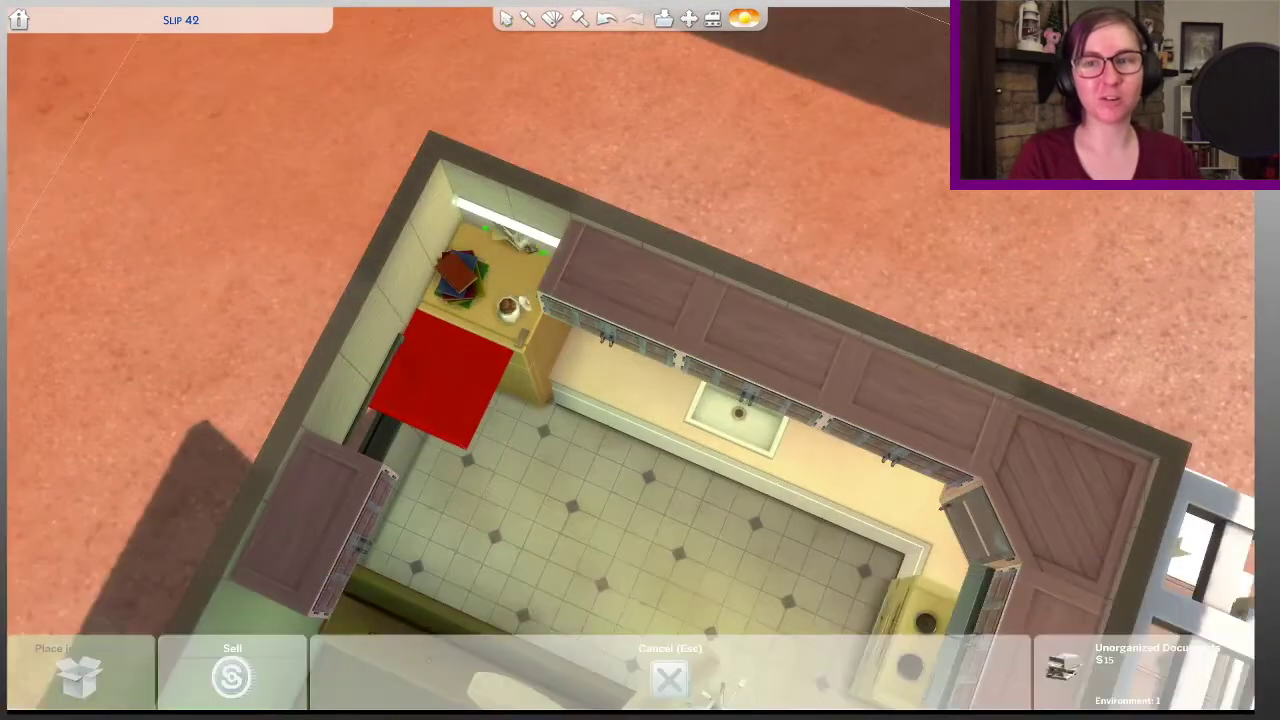
click(457, 286)
click(455, 290)
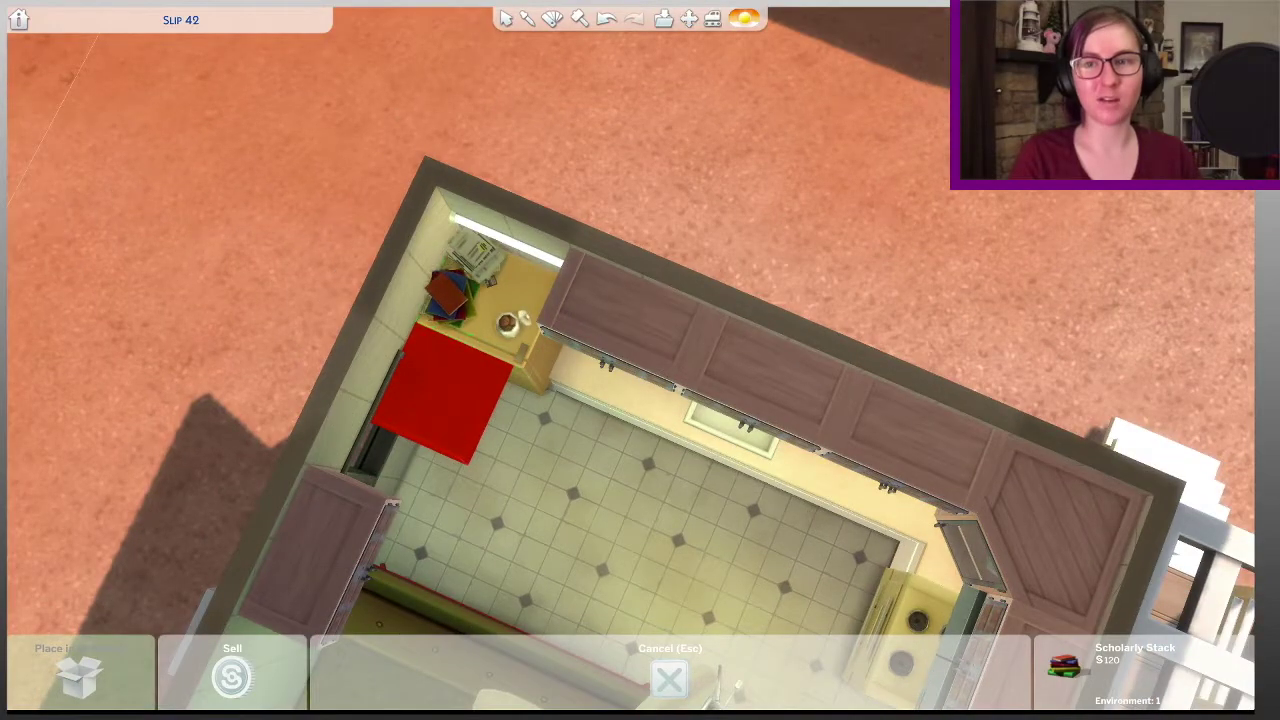
click(450, 290)
Step: Move the cookie jar down to the counter and add the Caress Pitcher beside the fridge
click(507, 321)
click(487, 315)
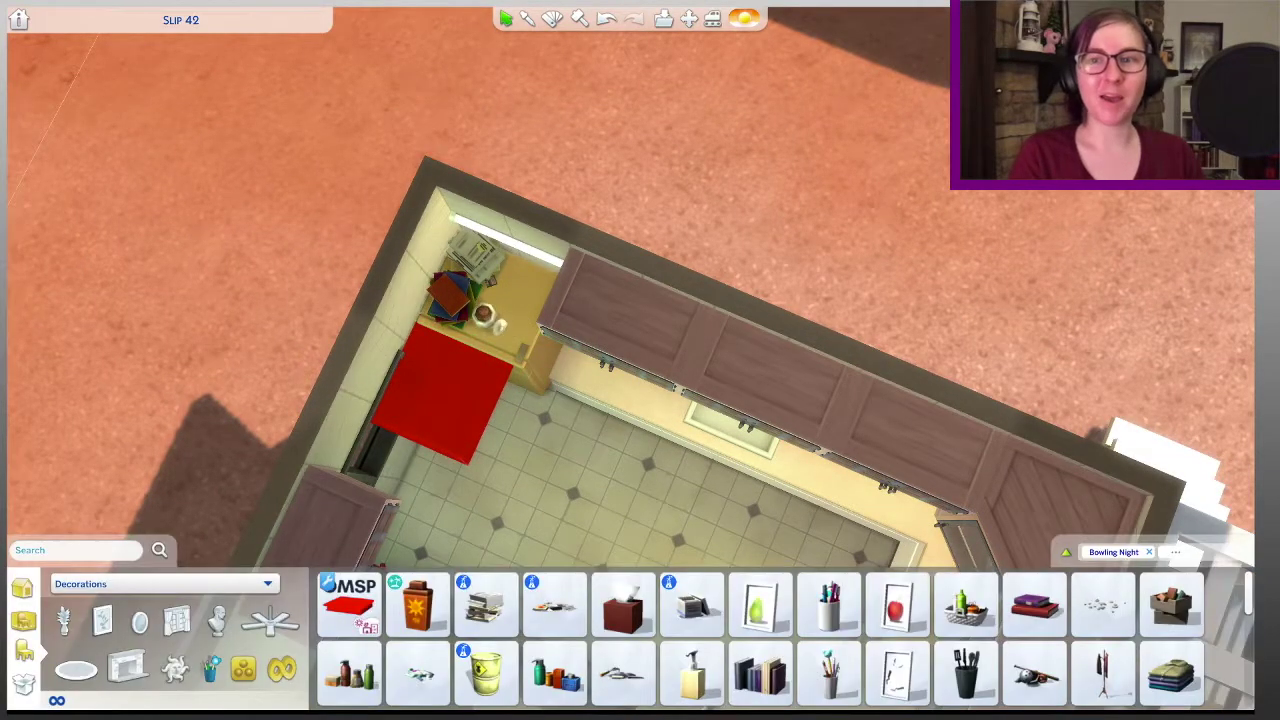
scroll(785, 638, down, 2)
click(966, 652)
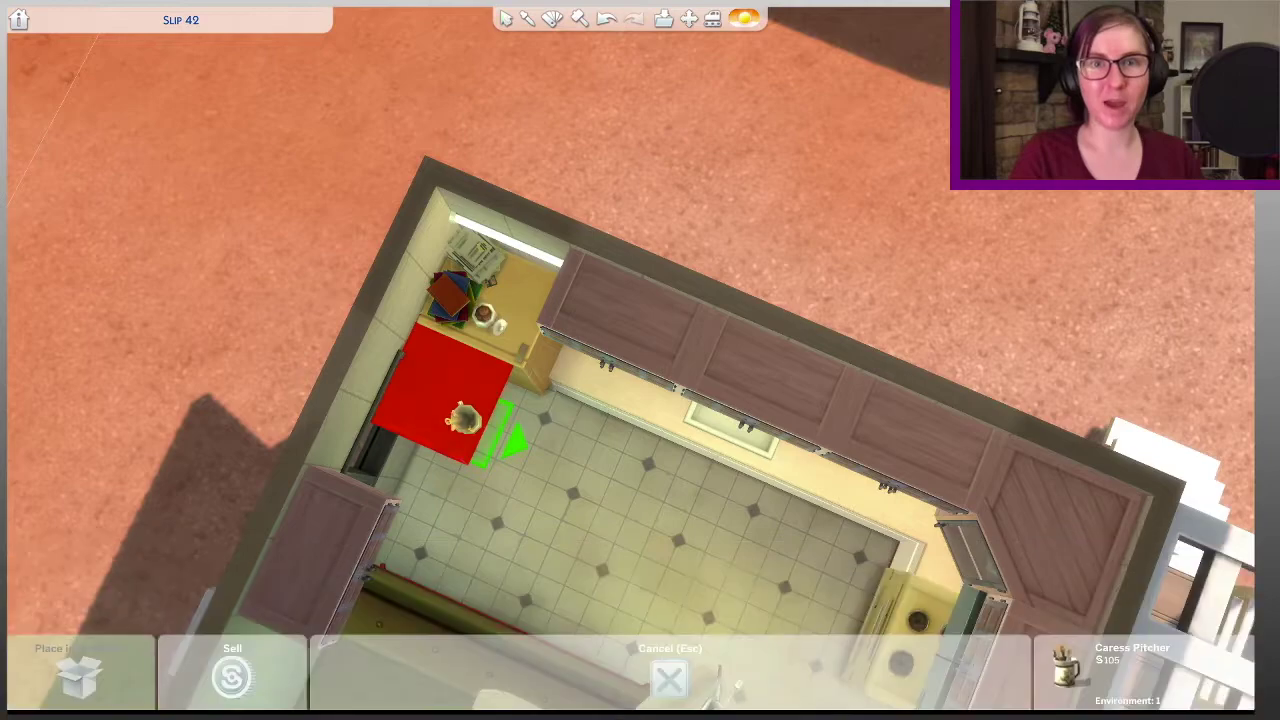
click(498, 326)
scroll(785, 638, down, 2)
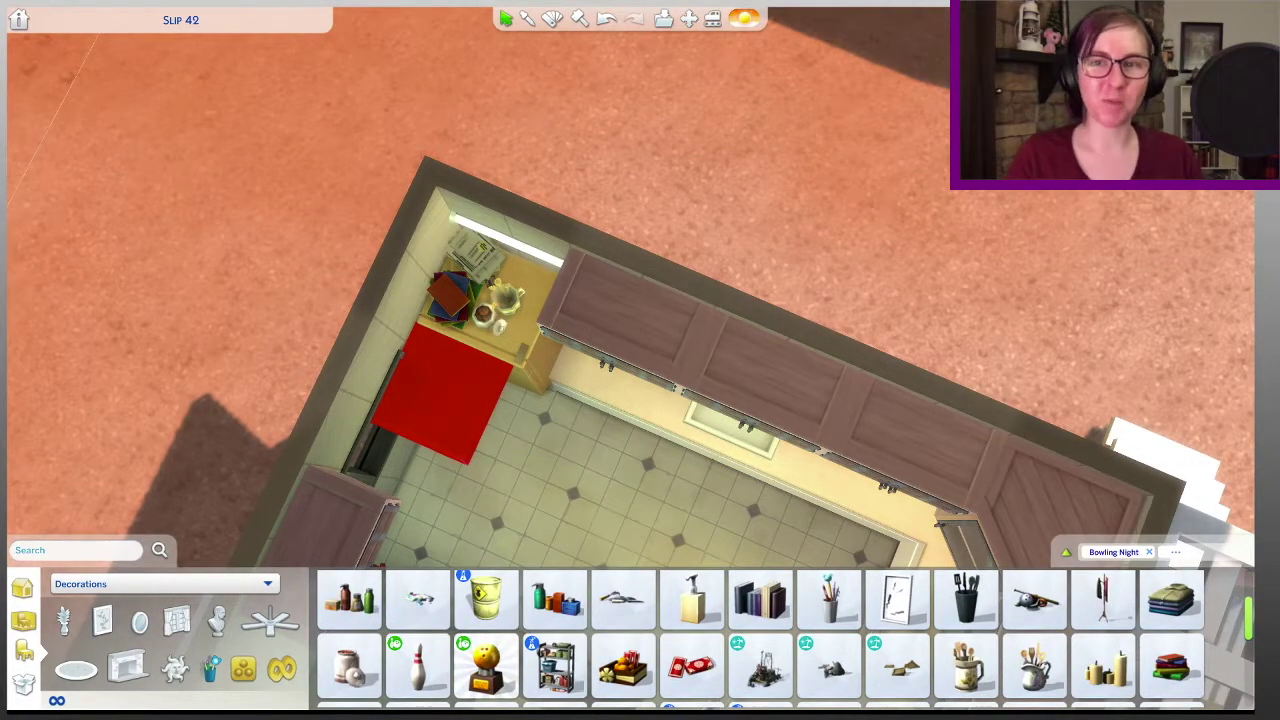
Step: Add USBC Bowling Pins to the kitchen counter and fridge top
key(period)
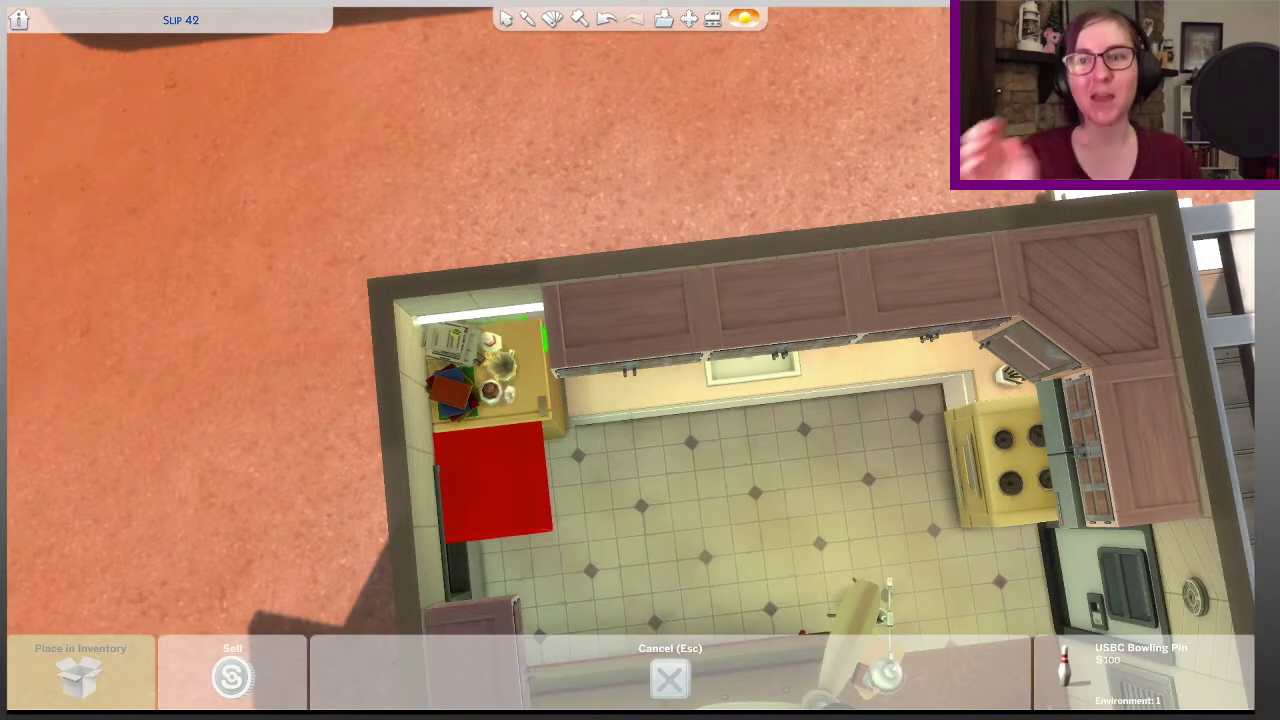
click(515, 332)
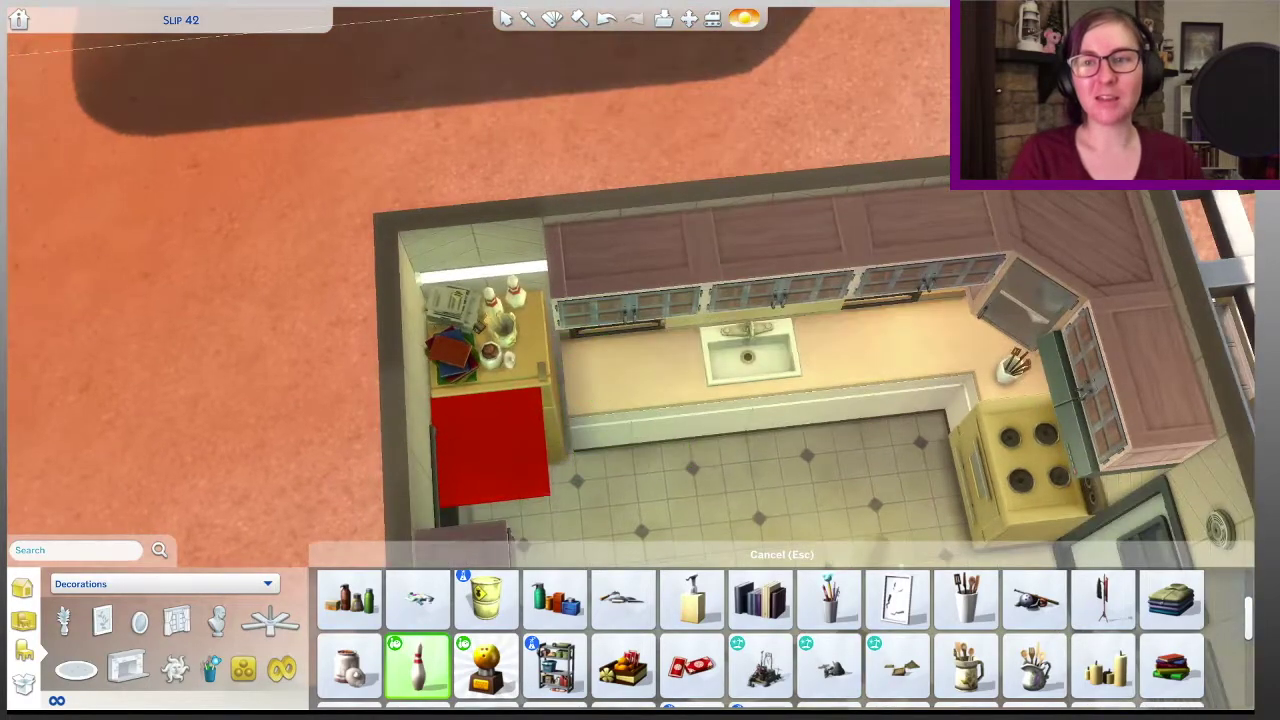
click(418, 665)
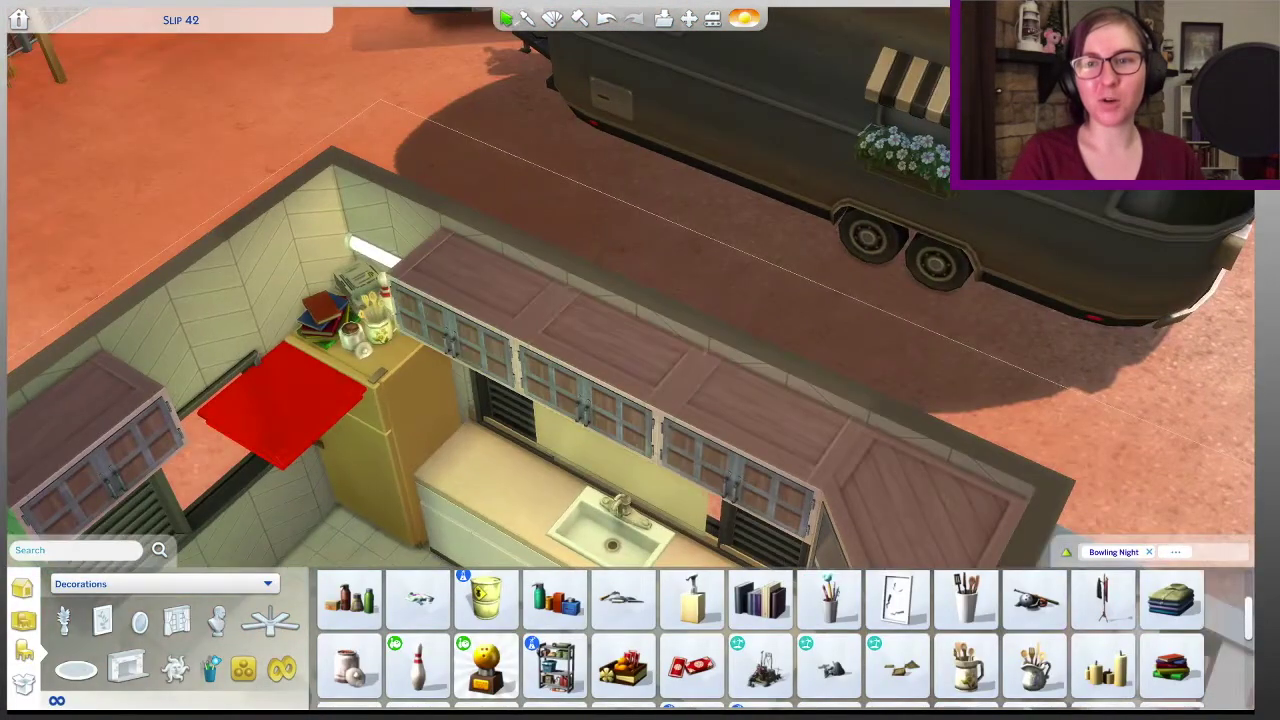
click(451, 320)
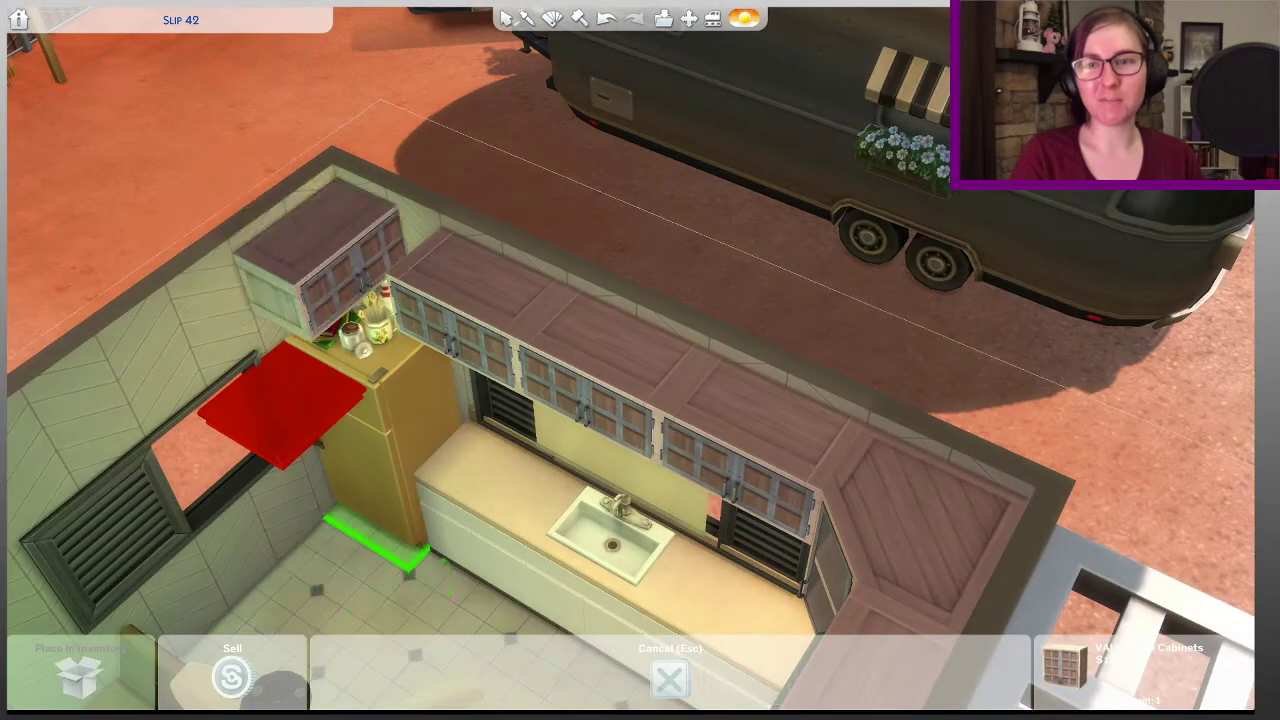
key(s)
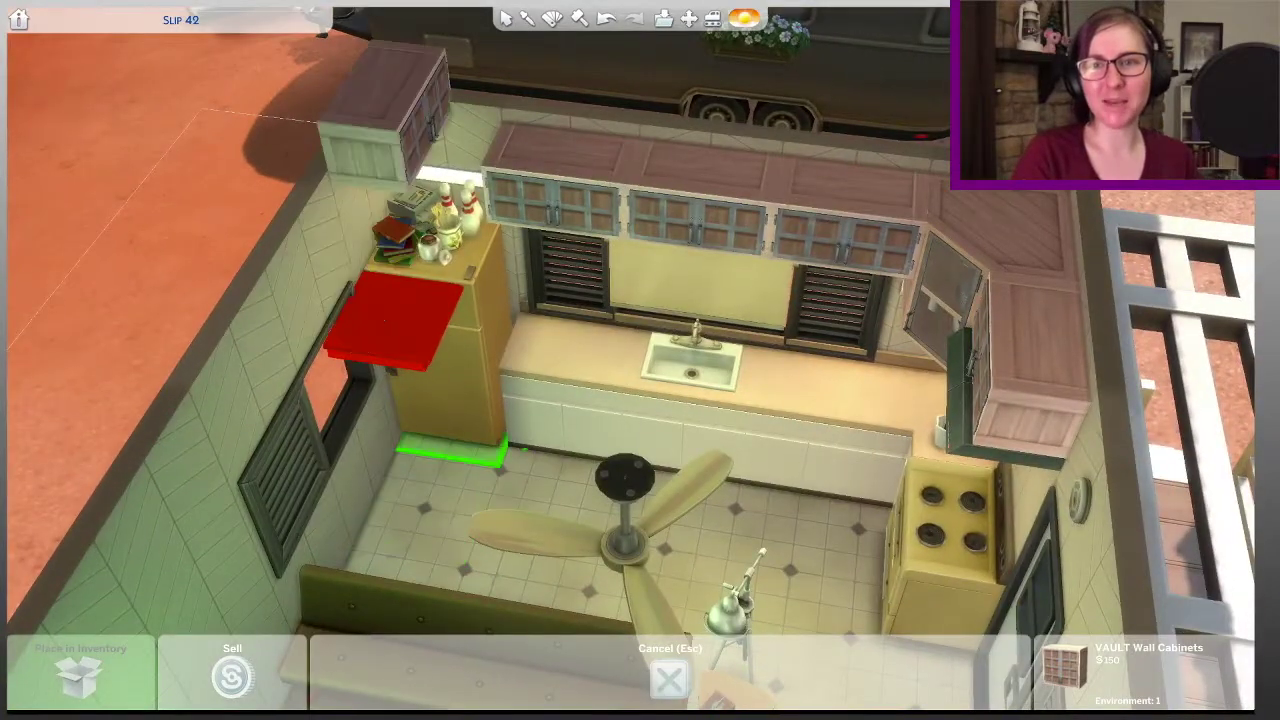
key(Escape)
Step: Place paper clutter and a photos box in the bedroom's back corner
key(s)
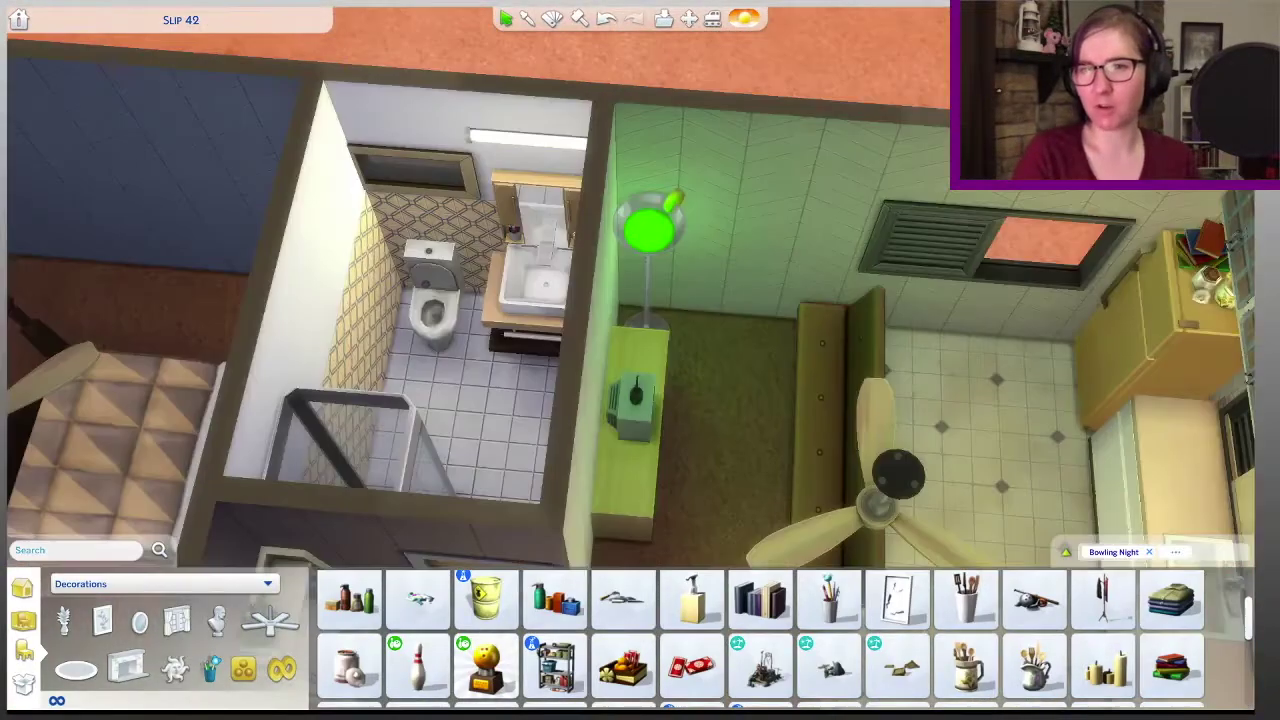
scroll(555, 605, up, 1)
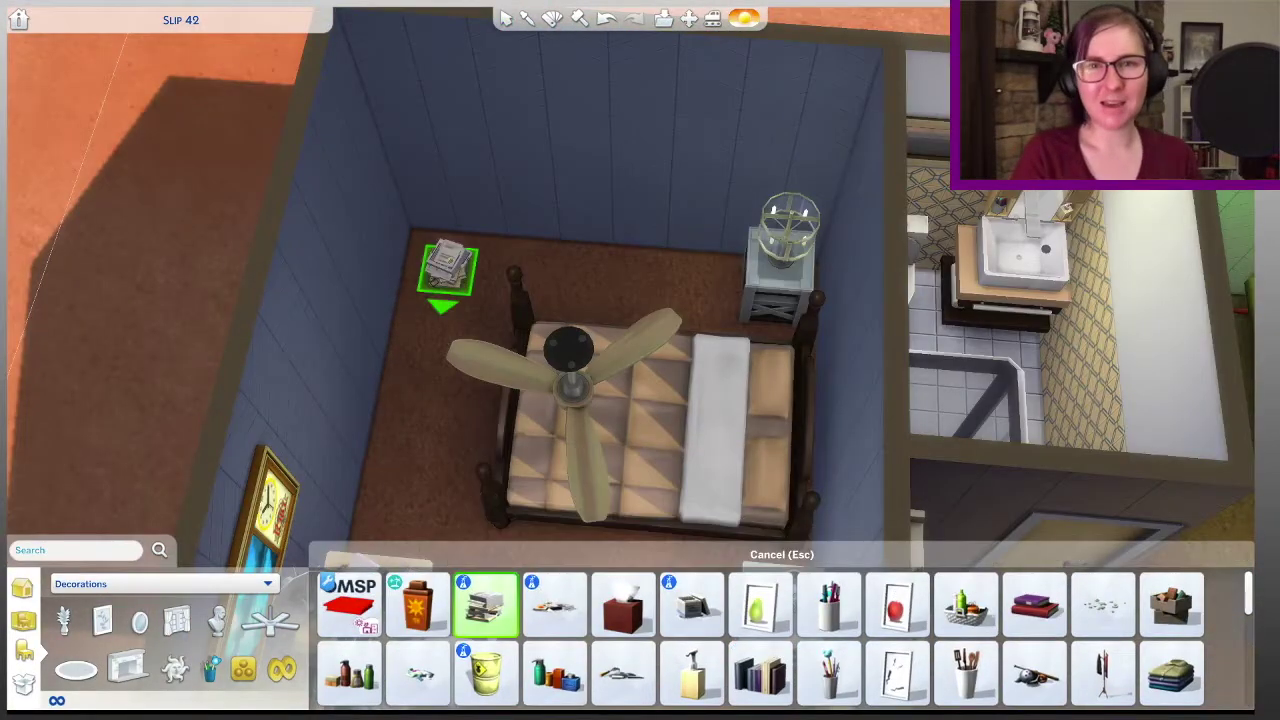
click(433, 255)
key(period)
click(692, 605)
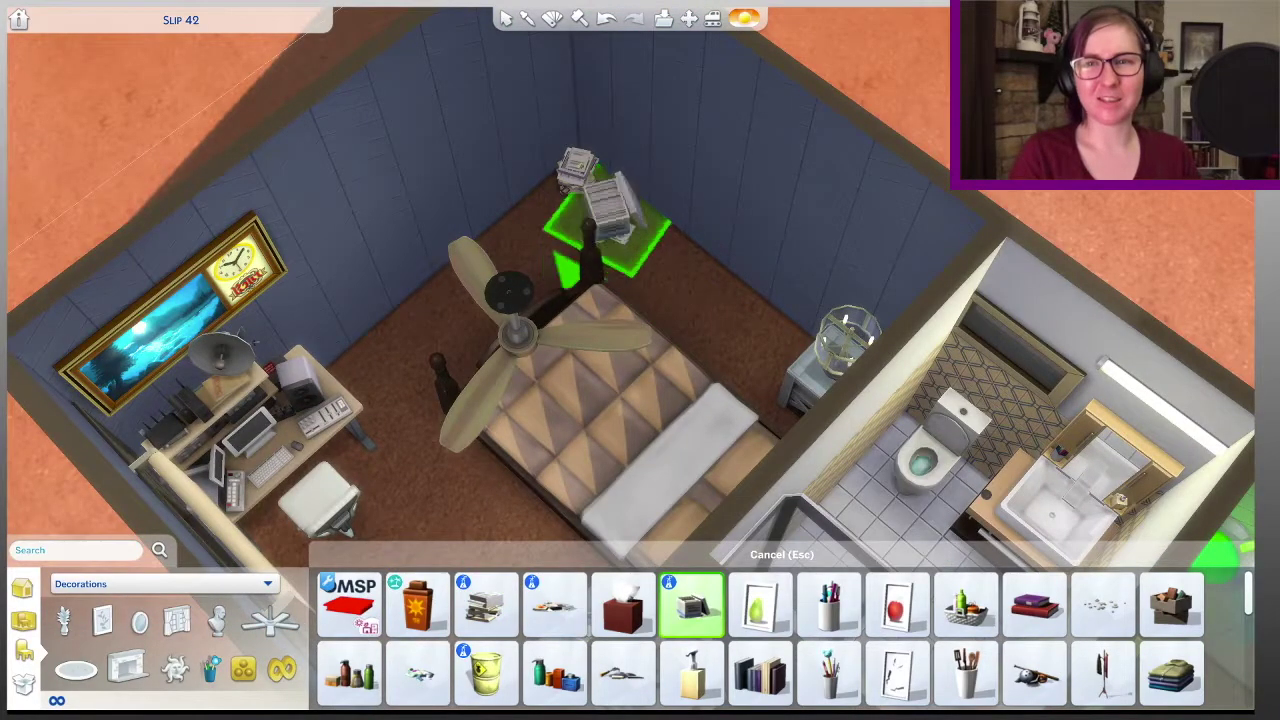
click(610, 230)
Step: Add more photos boxes beside the desk, on the floor by the bed and on the nightstand
key(period)
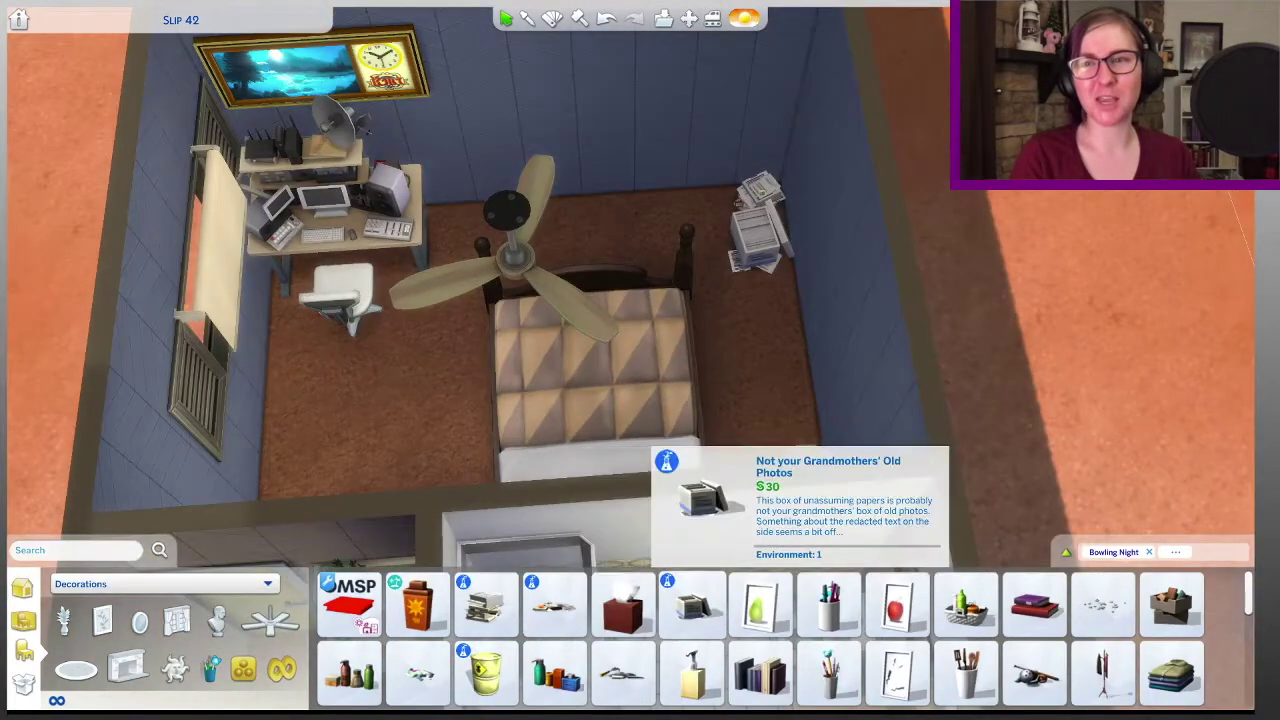
click(692, 605)
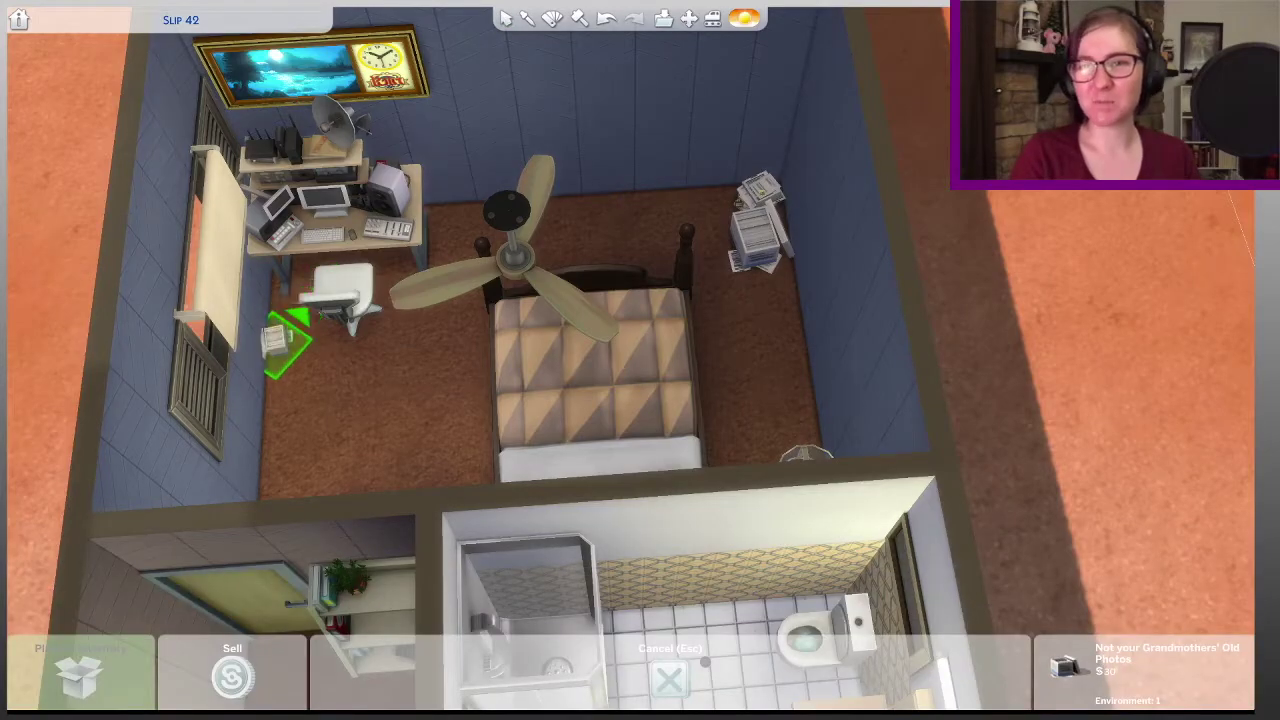
click(452, 215)
key(period)
key(period)
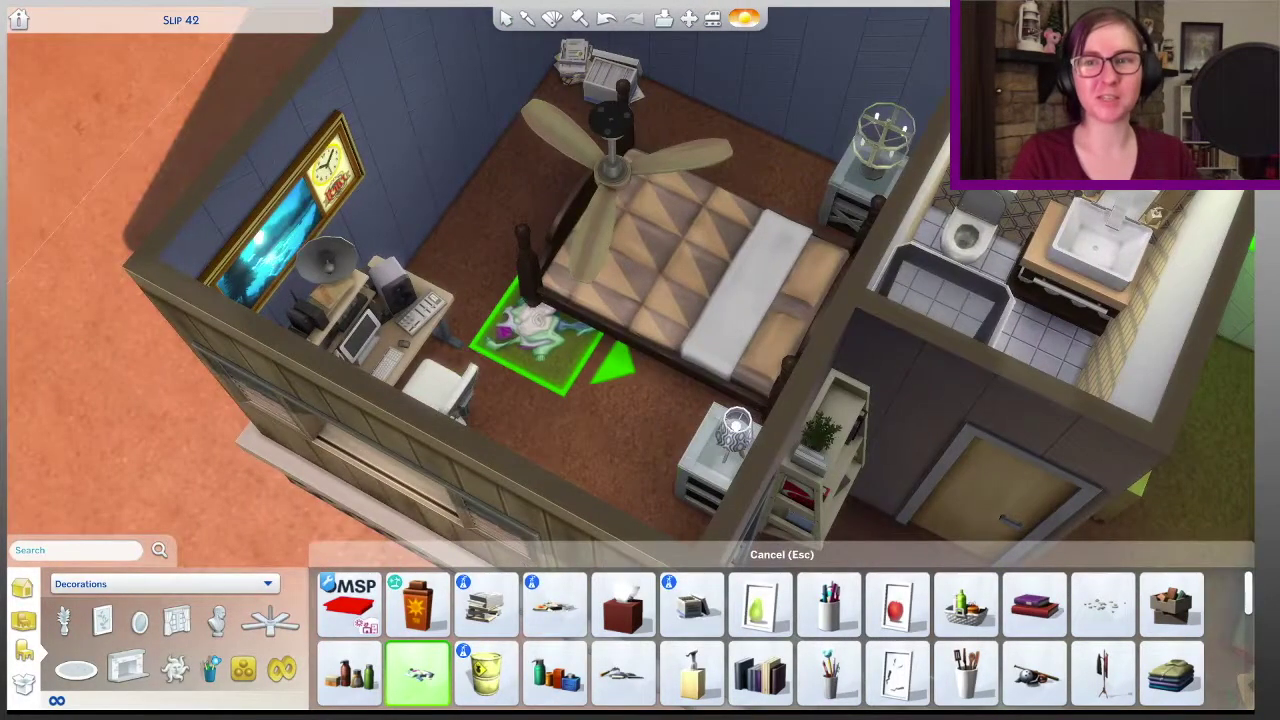
click(540, 330)
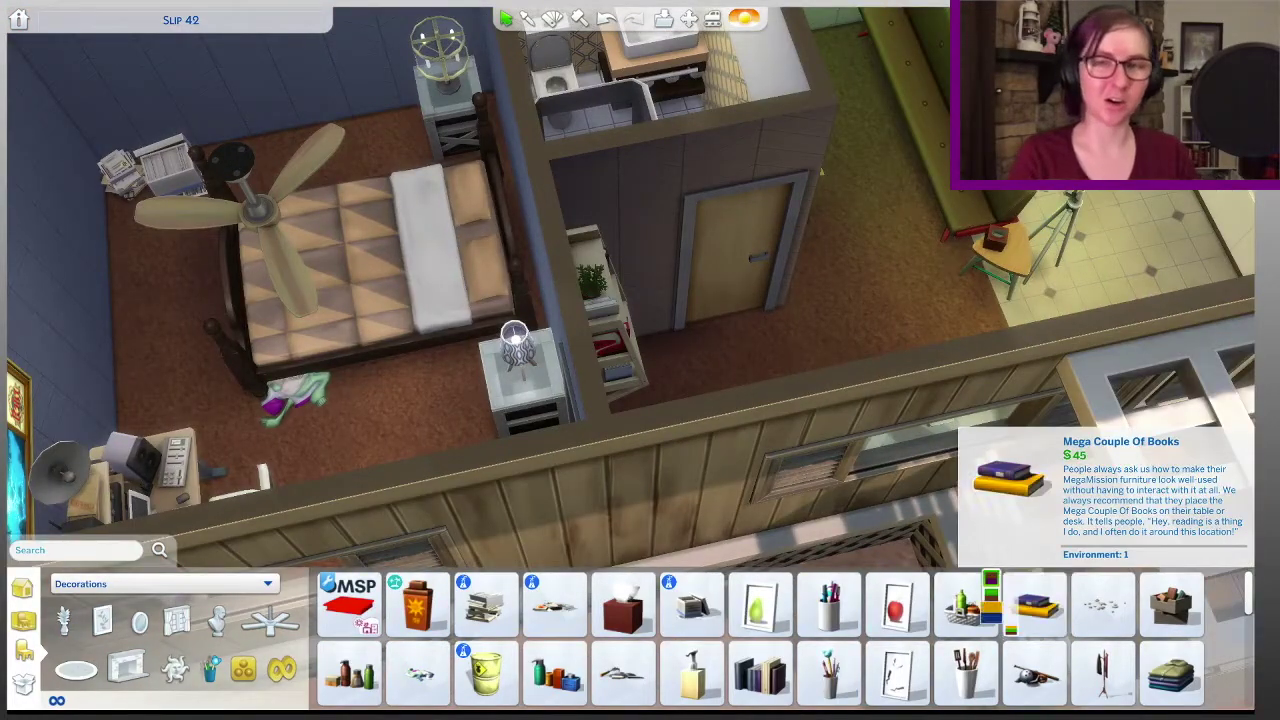
click(513, 338)
key(period)
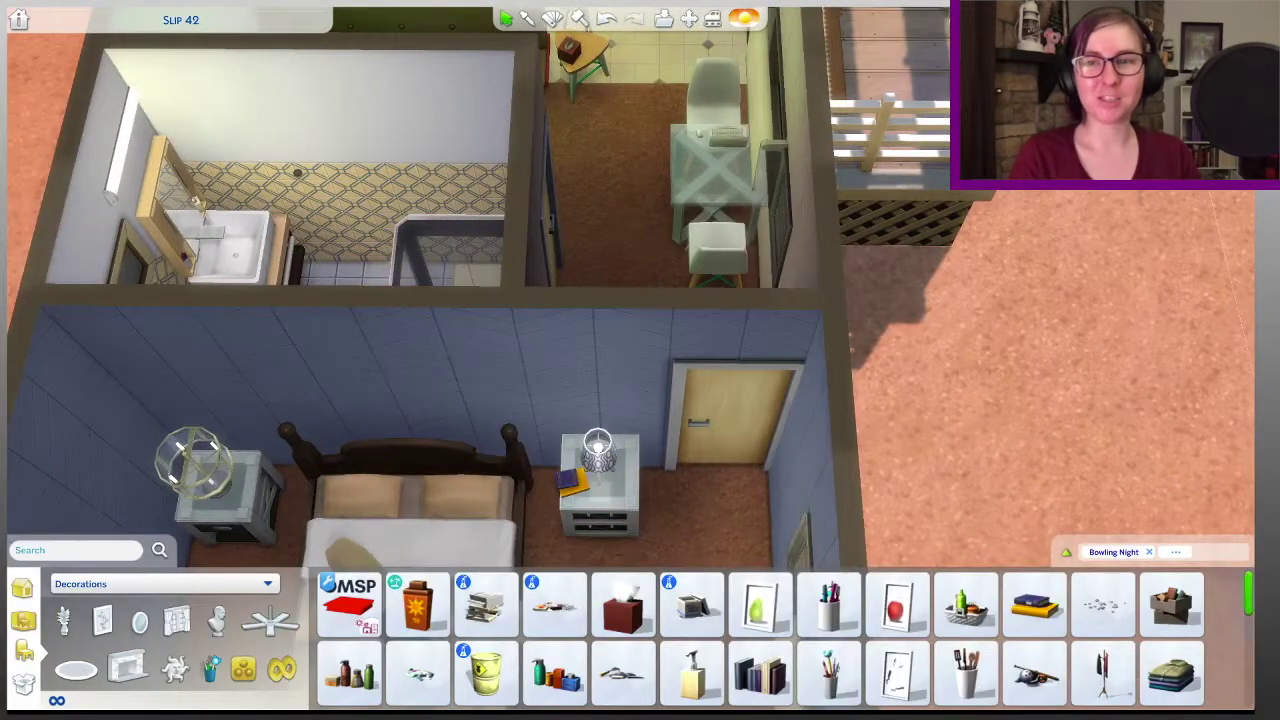
Step: Hang a yellow towel on the bathroom wall
scroll(1172, 605, down, 1)
scroll(625, 605, down, 2)
key(period)
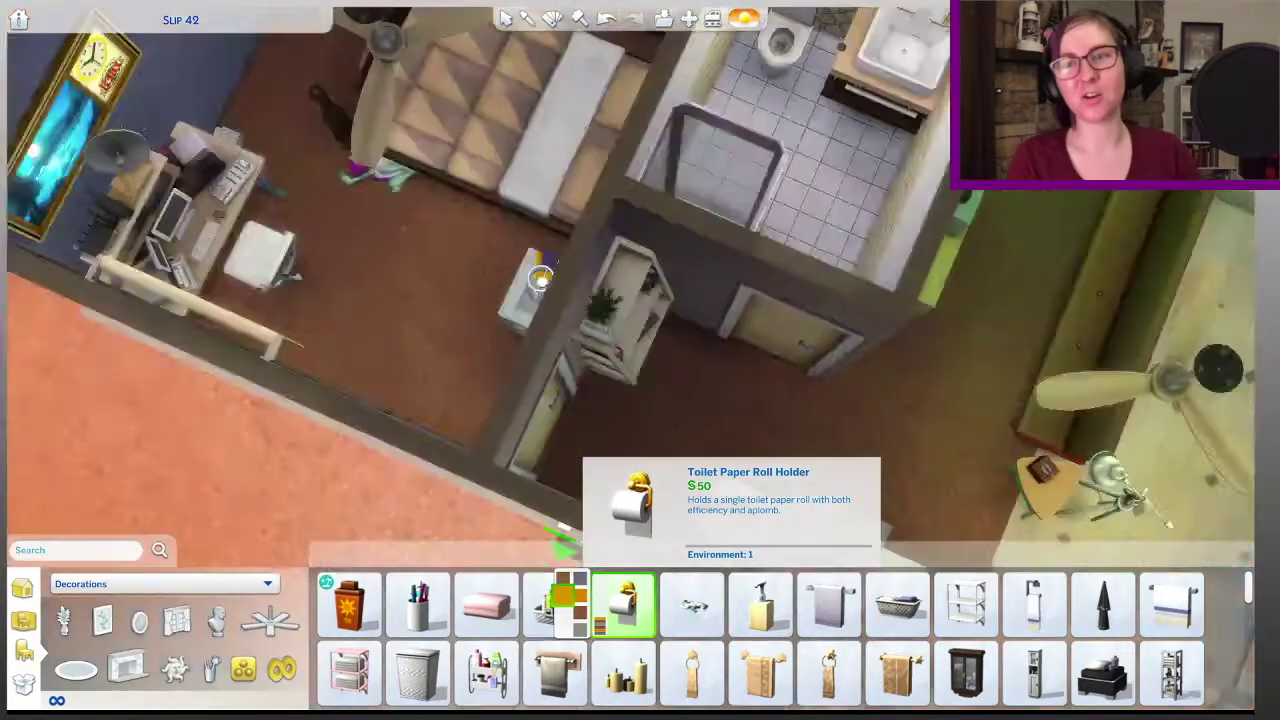
click(623, 605)
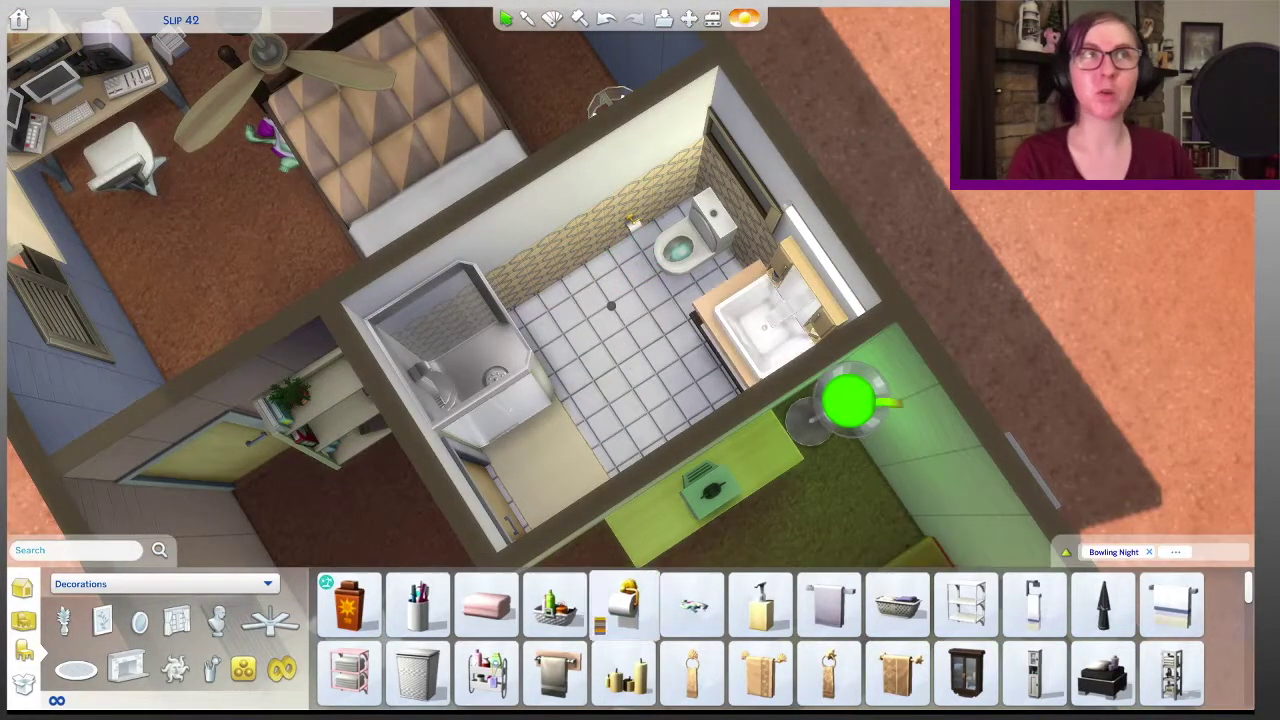
click(829, 605)
click(560, 265)
key(period)
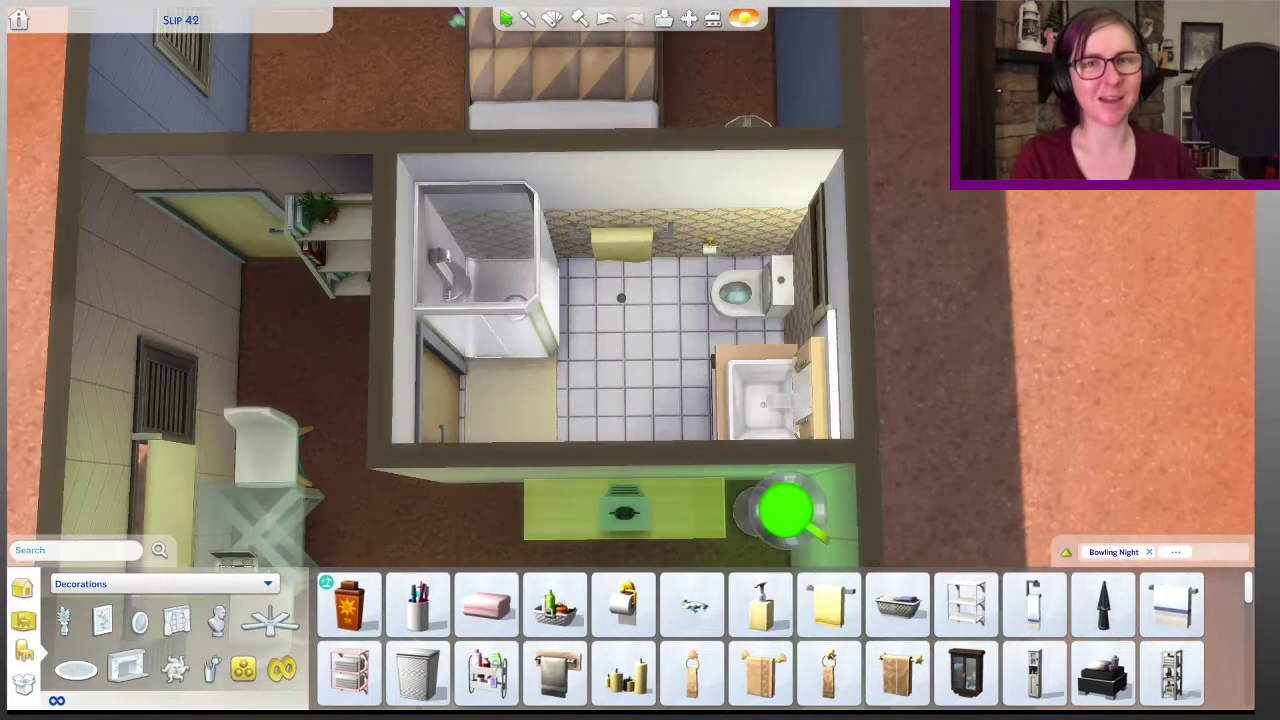
key(w)
key(period)
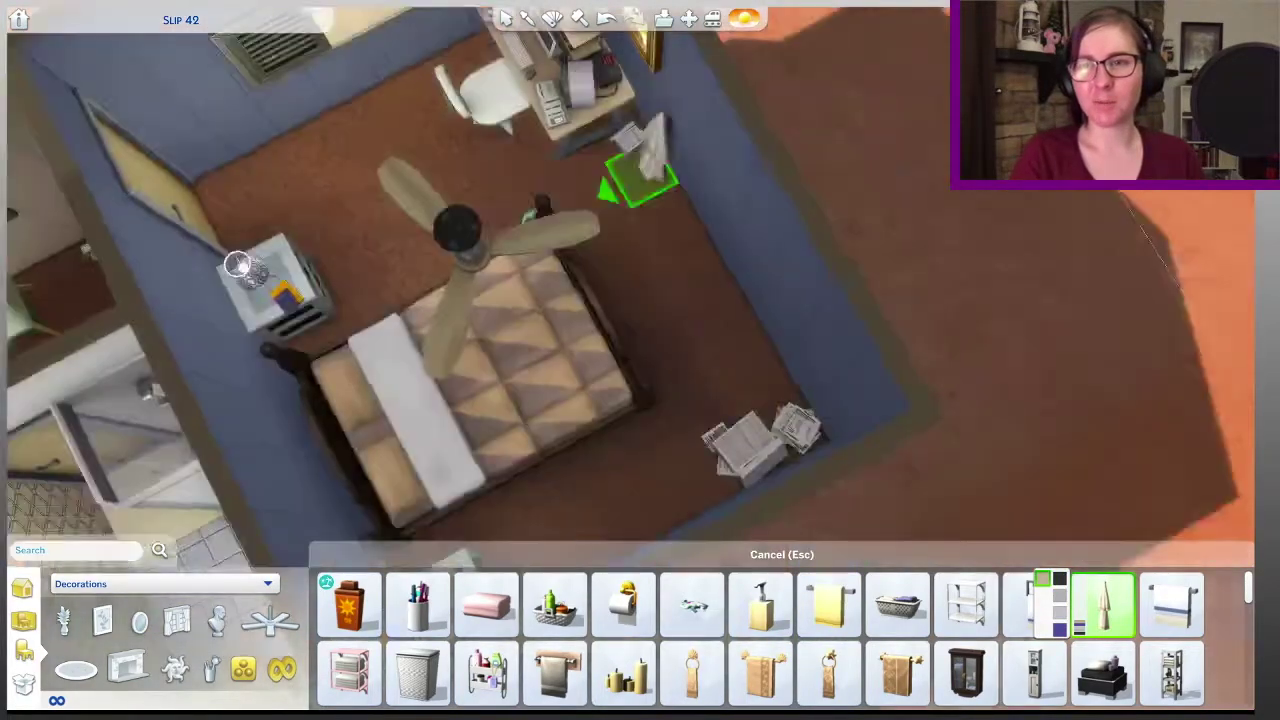
key(Escape)
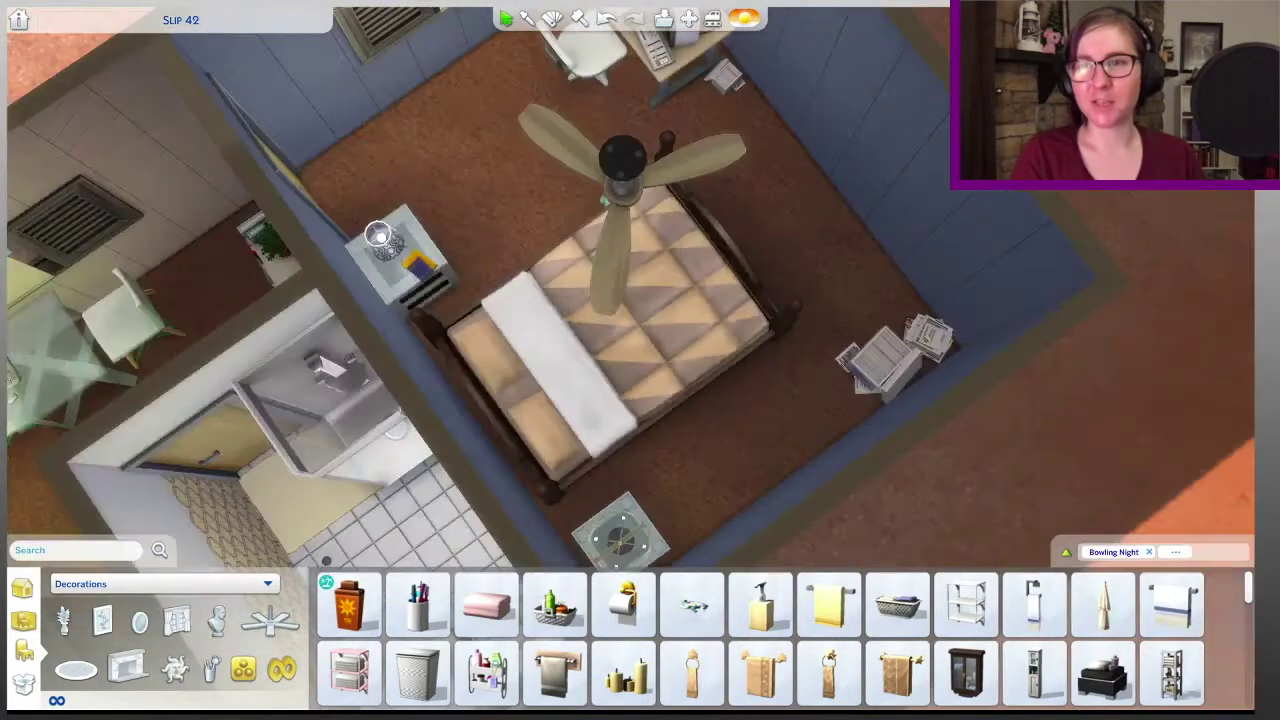
Step: Place the Clawfoot Fanciful Planter outside against the trailer's lattice foundation near the porch
scroll(760, 640, down, 3)
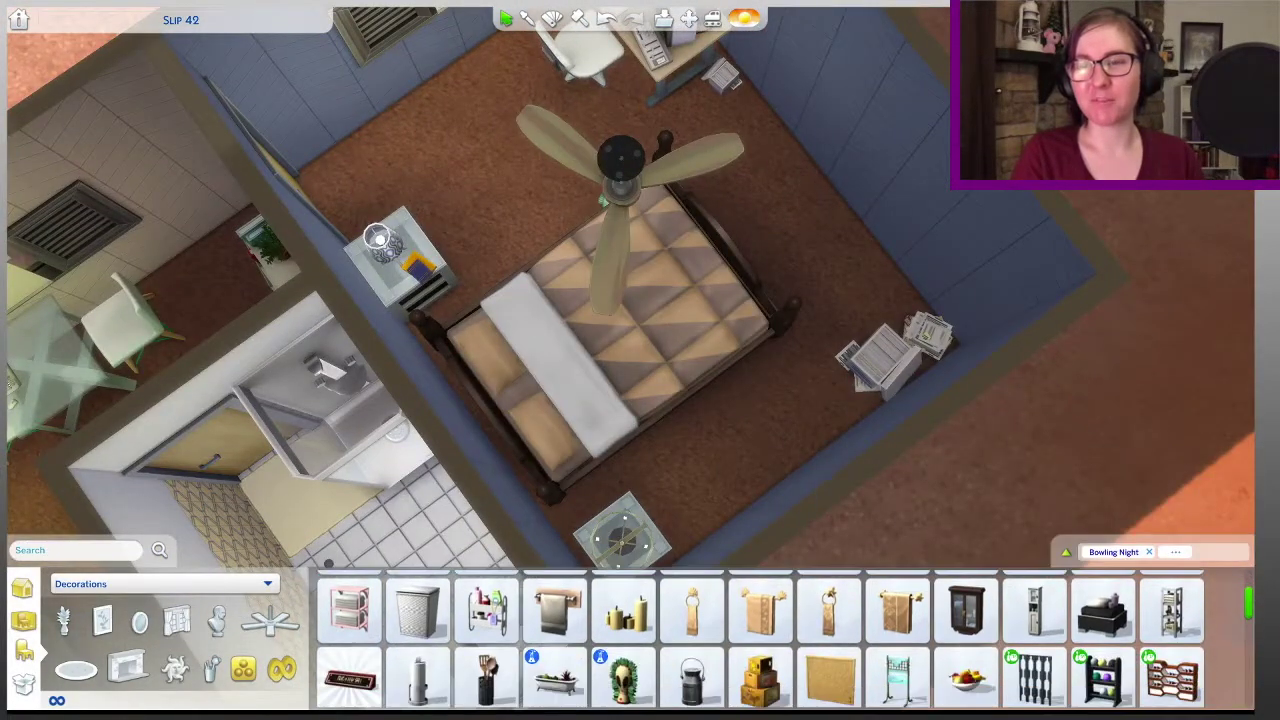
key(w)
key(z)
key(w)
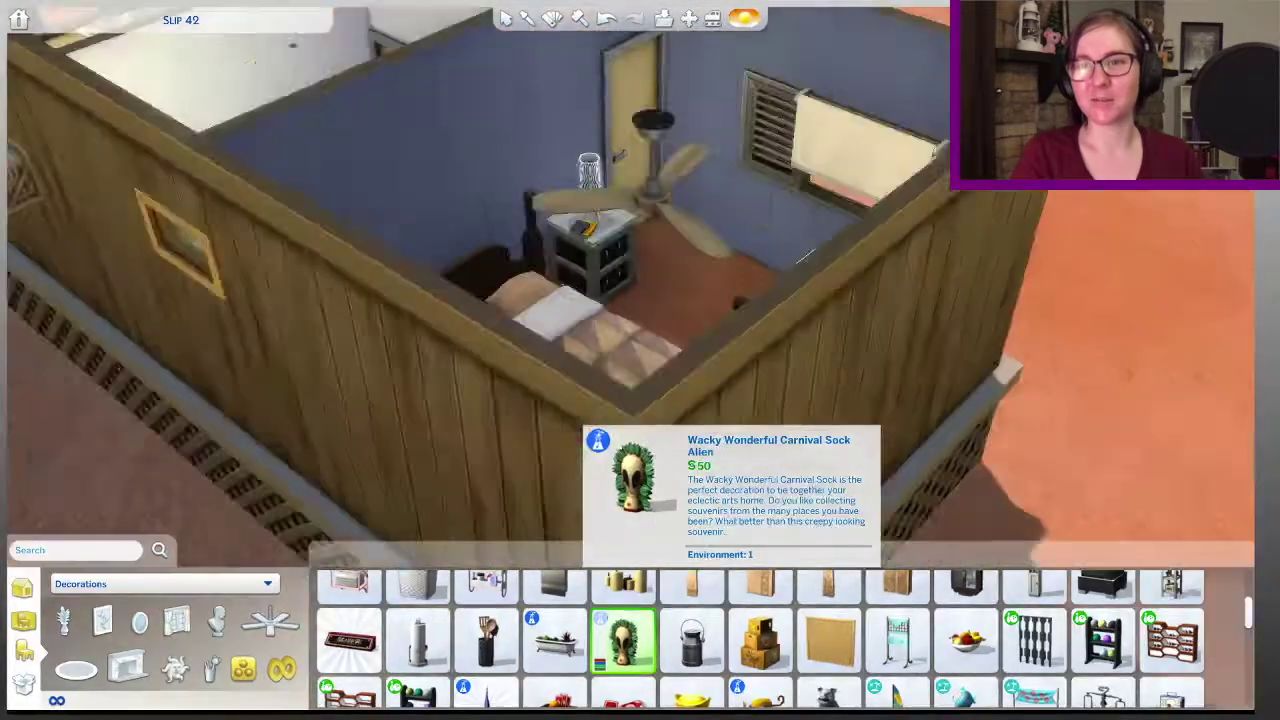
key(period)
key(z)
click(556, 640)
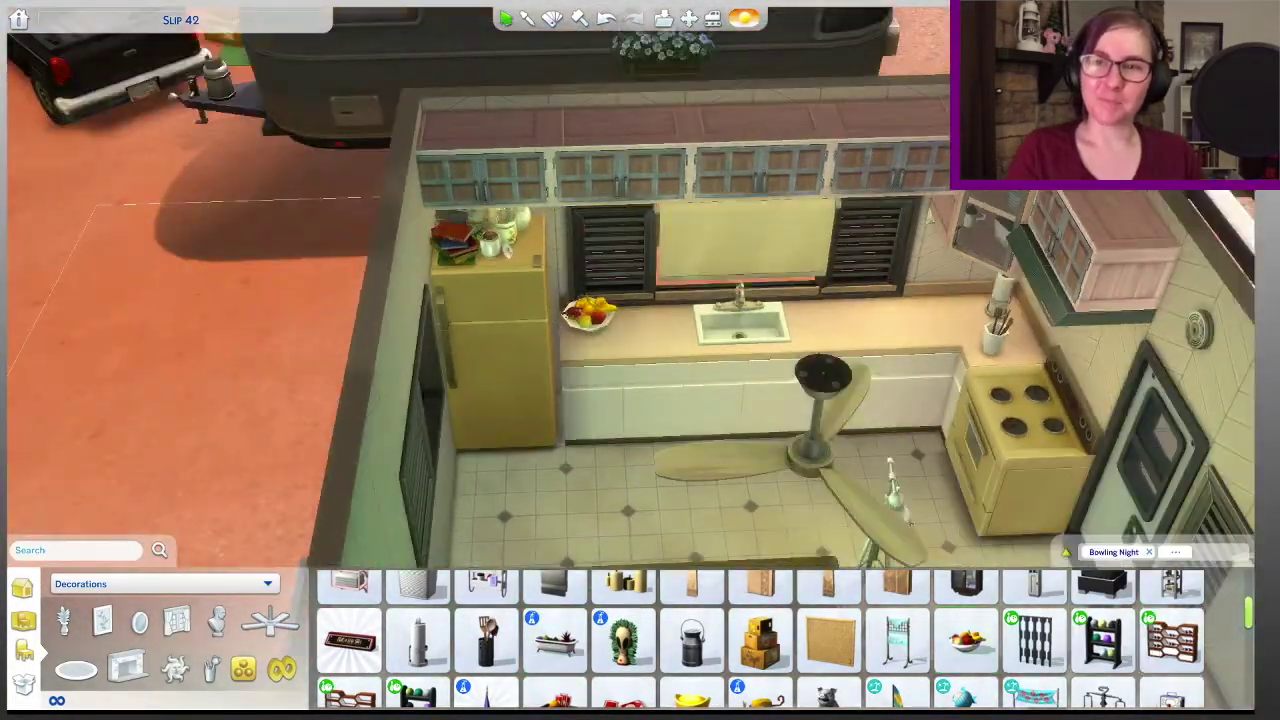
scroll(760, 640, down, 2)
key(d)
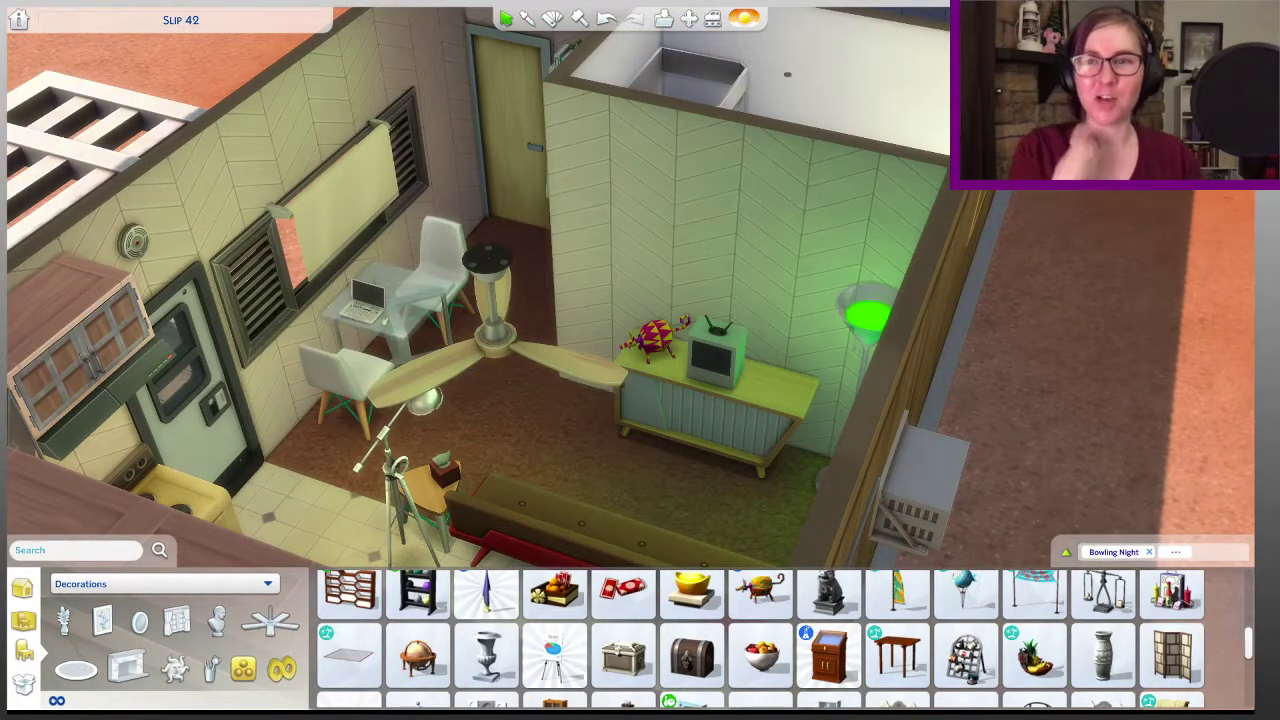
scroll(760, 640, down, 4)
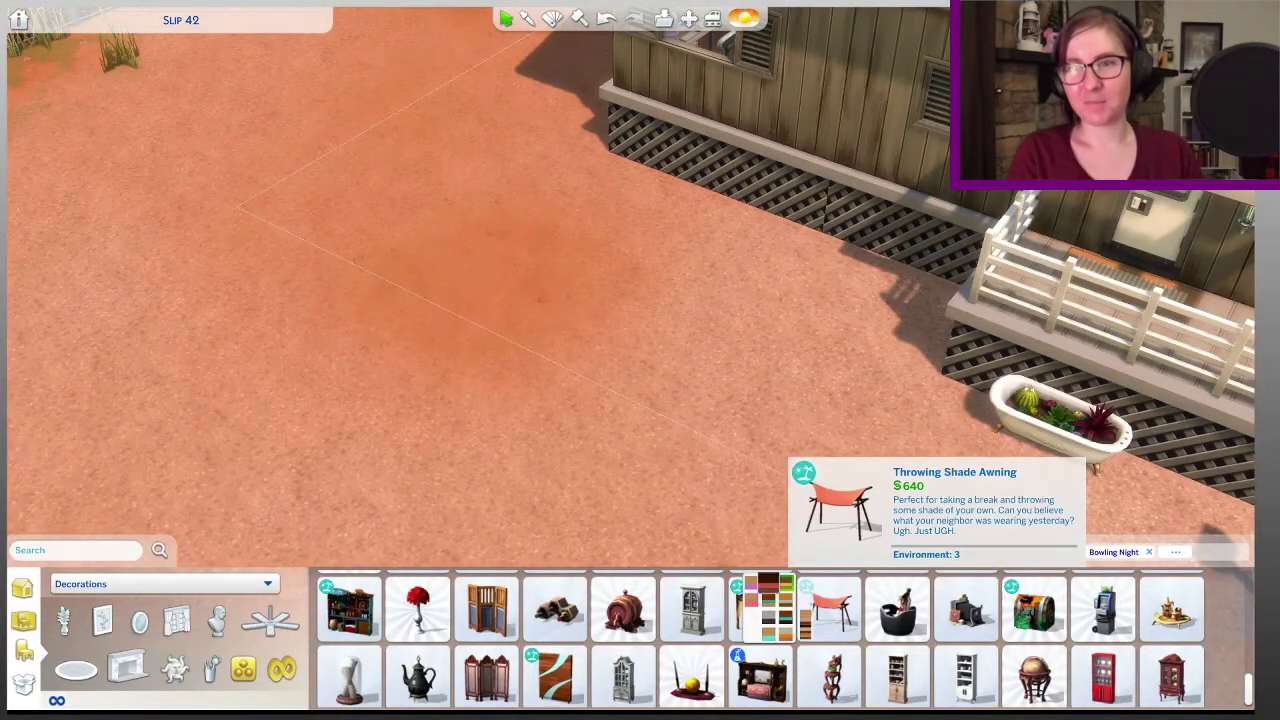
Step: Set the Throwing Shade Awning in the yard and The Child Statue by the porch steps
click(830, 610)
click(695, 325)
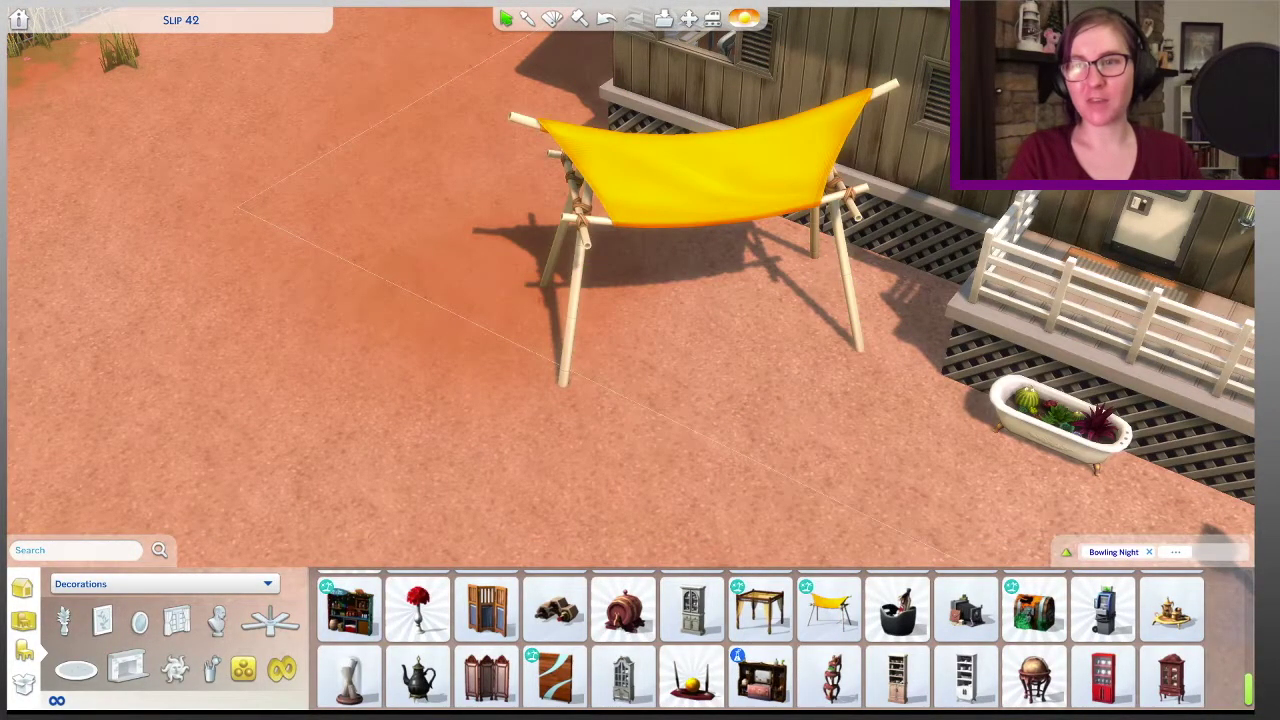
scroll(760, 640, up, 1)
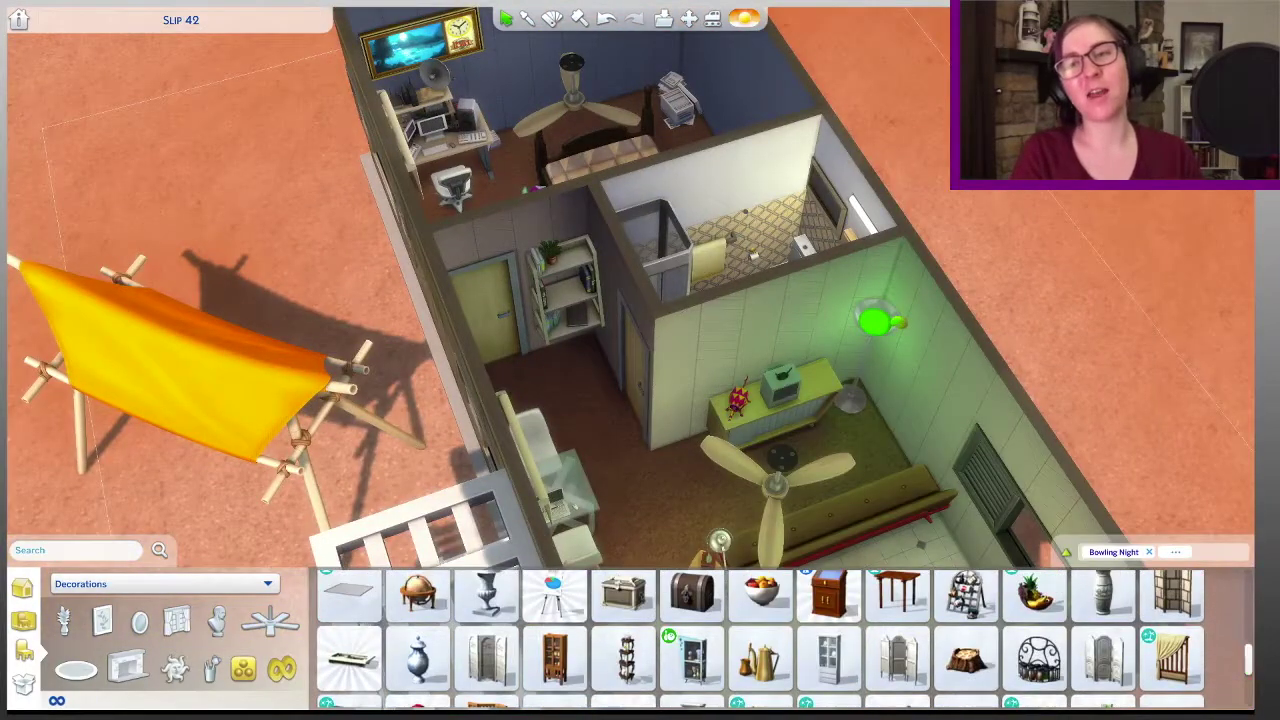
click(217, 620)
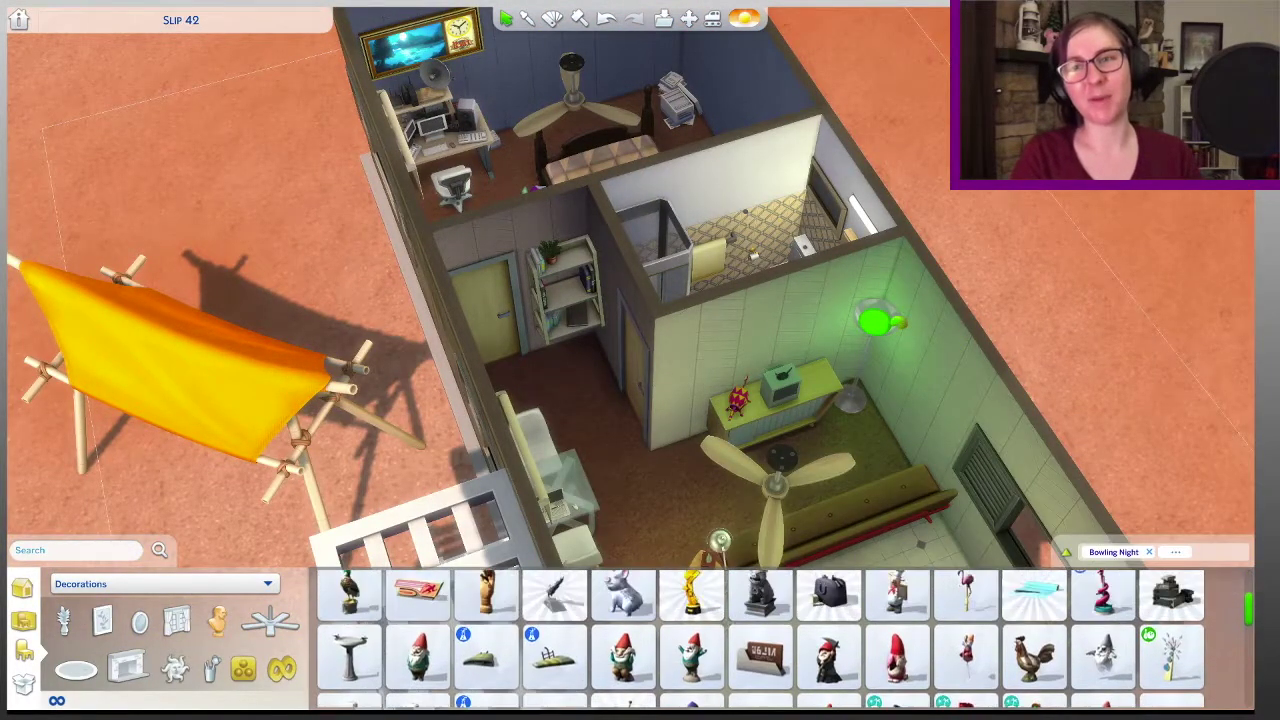
key(s)
scroll(692, 660, down, 1)
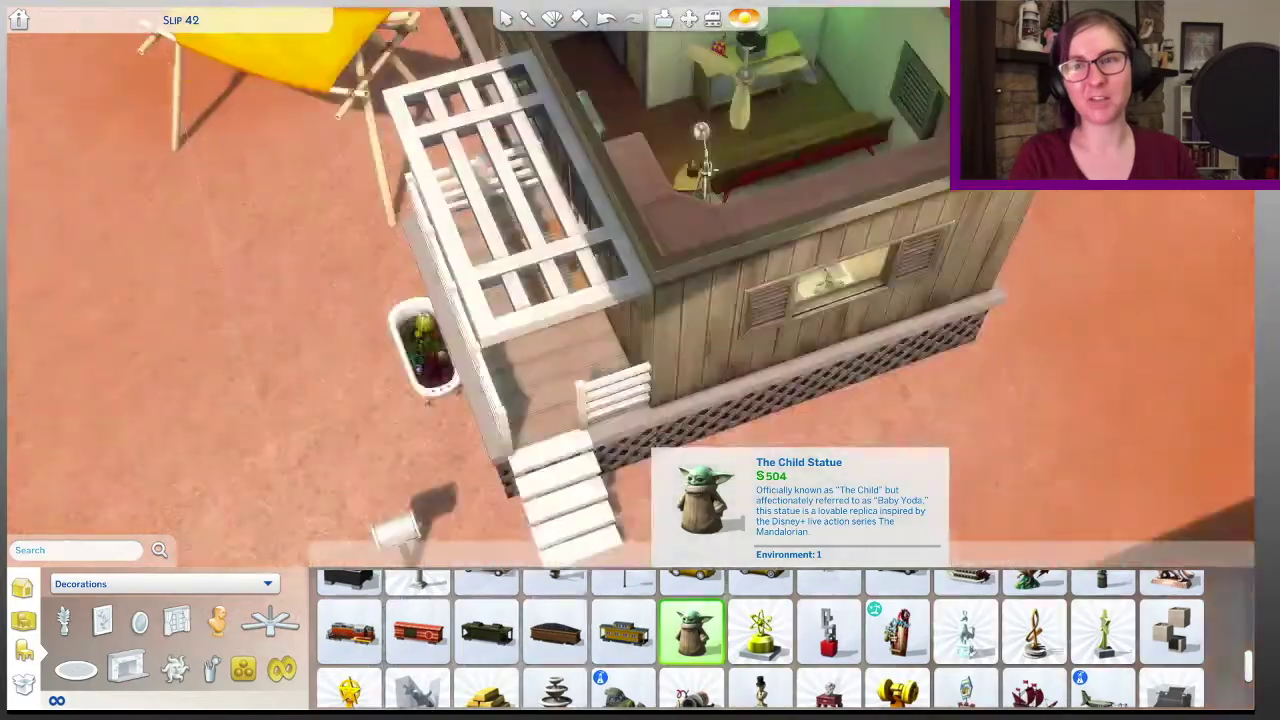
click(692, 632)
click(483, 425)
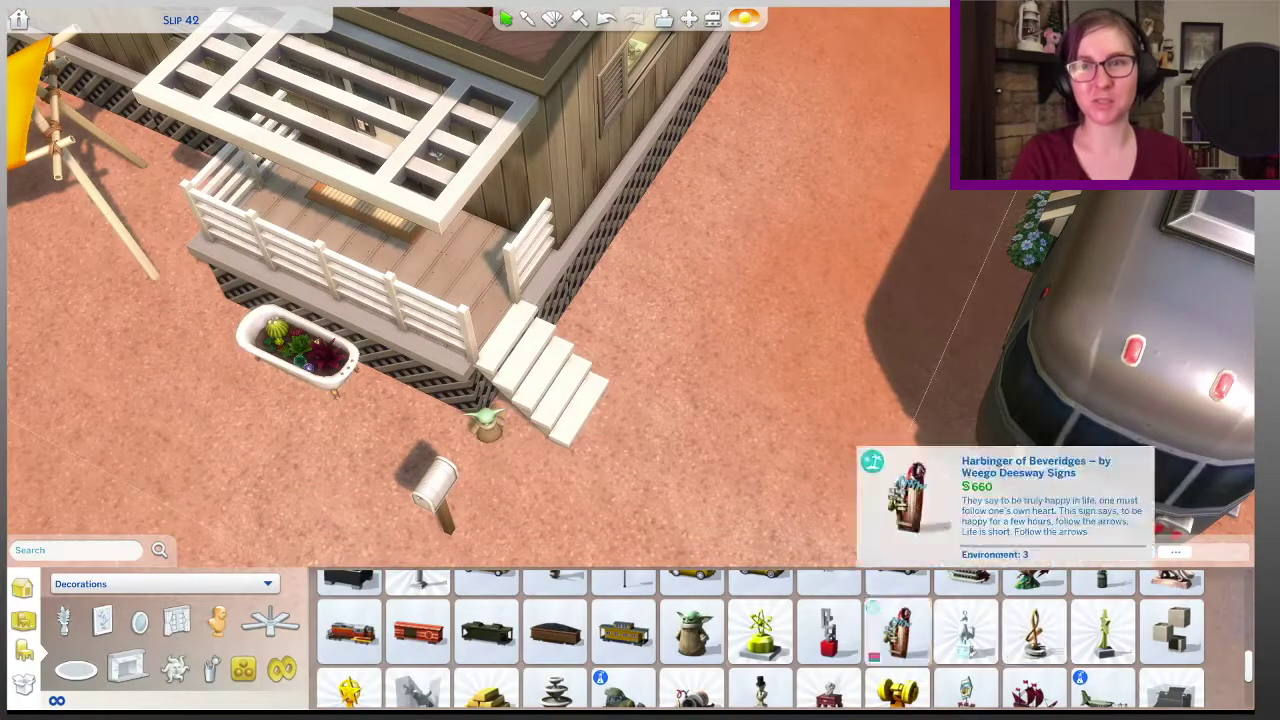
scroll(760, 620, down, 1)
Step: Place a Contaminated Barrel on open ground behind the trailer
key(w)
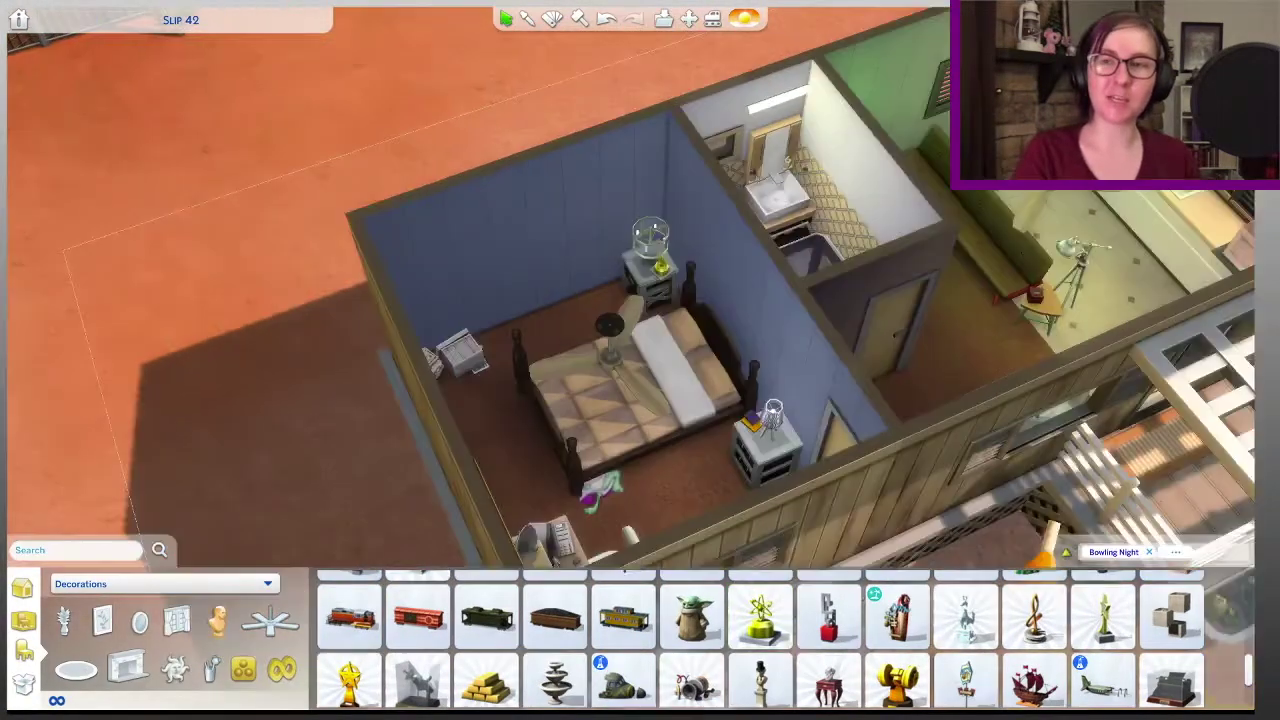
scroll(760, 640, up, 10)
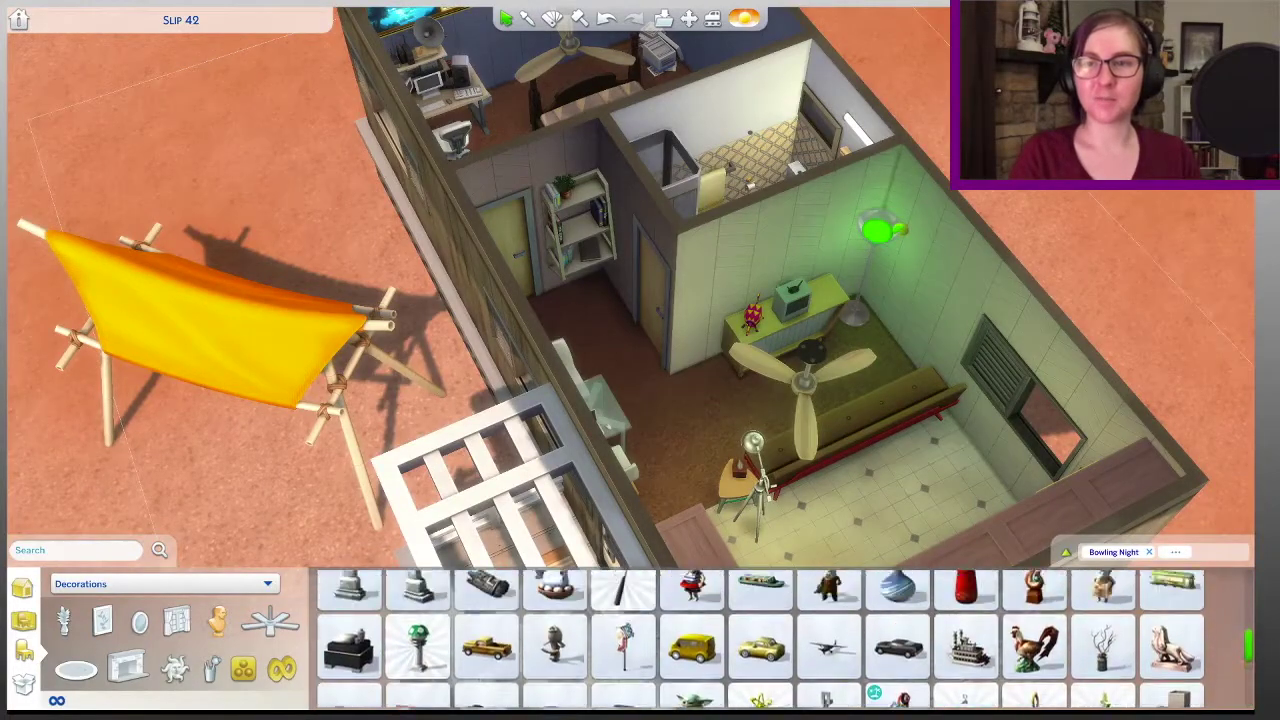
scroll(760, 640, down, 6)
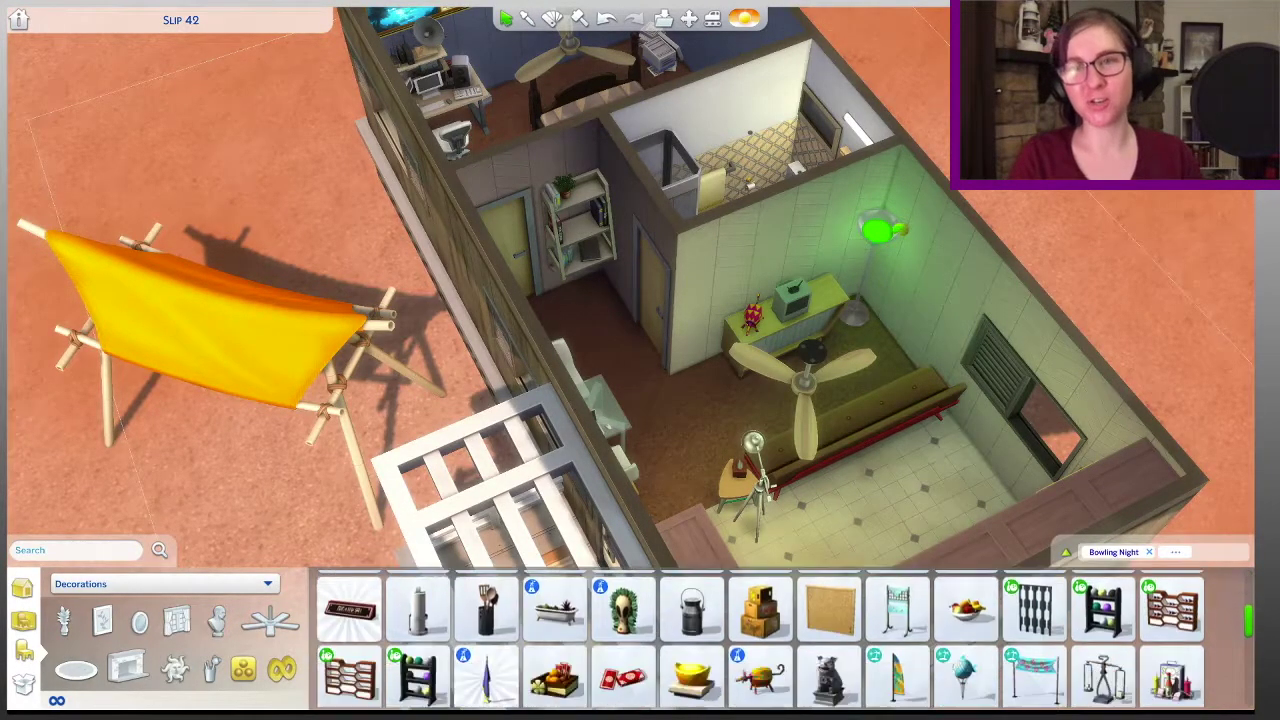
scroll(760, 640, up, 5)
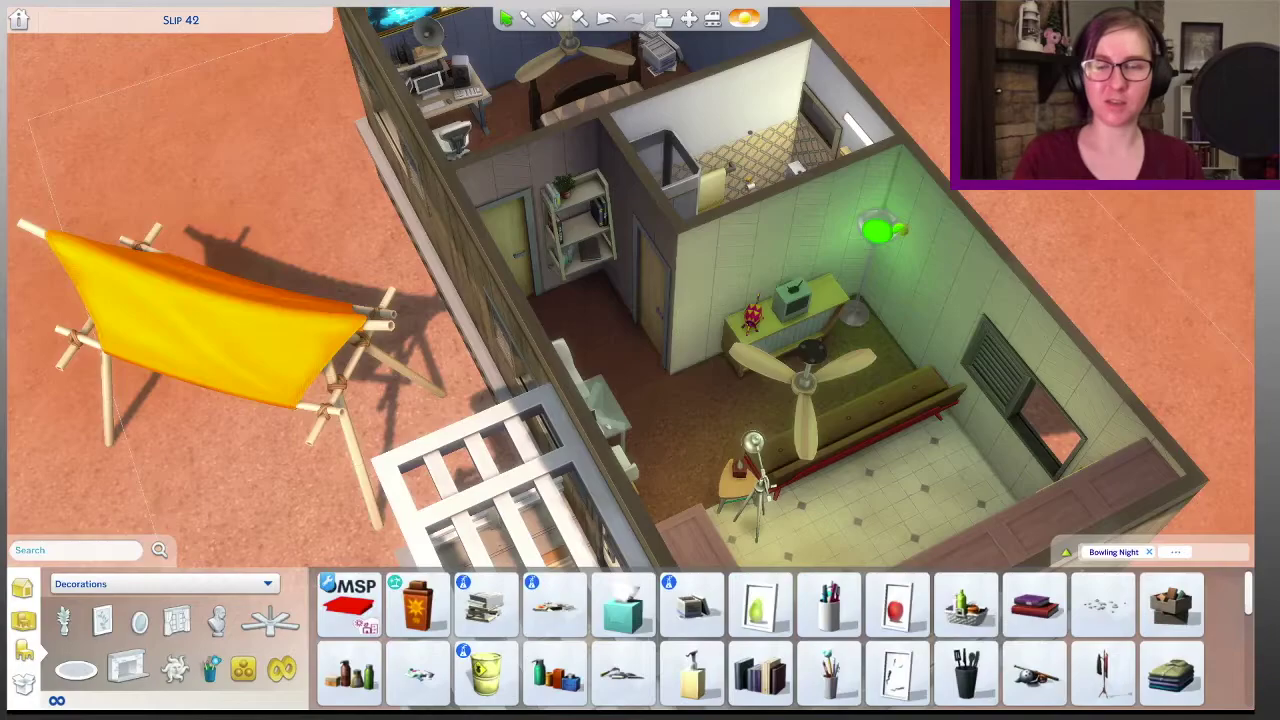
click(486, 640)
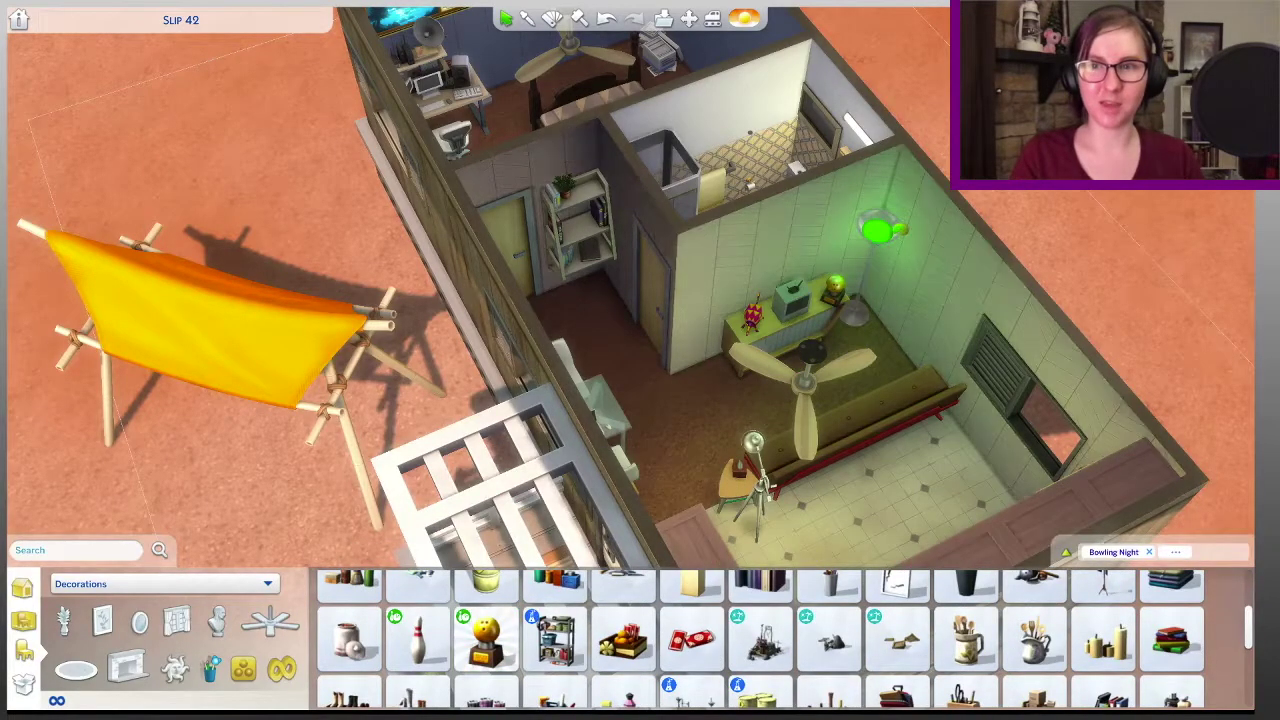
scroll(486, 625, up, 1)
click(486, 625)
click(392, 225)
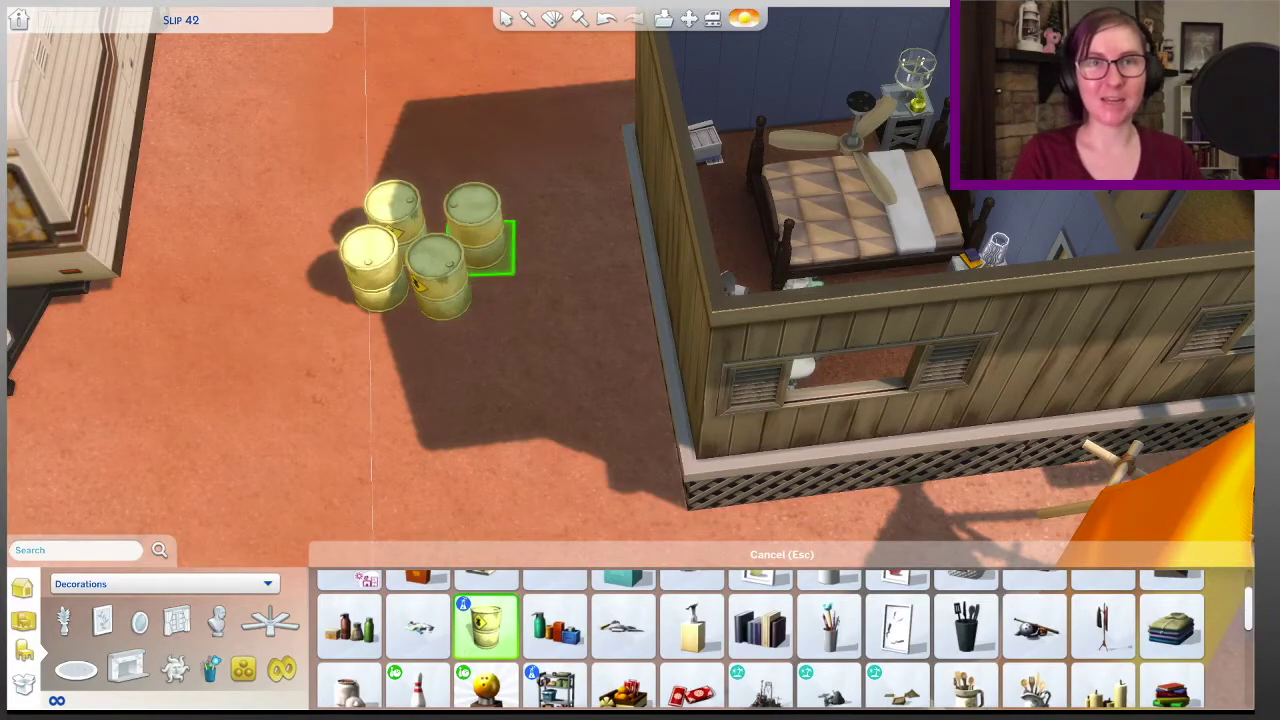
Step: Add a Wheeled Trash Bin beside the trailer from the Appliances catalog
key(d)
key(s)
click(165, 583)
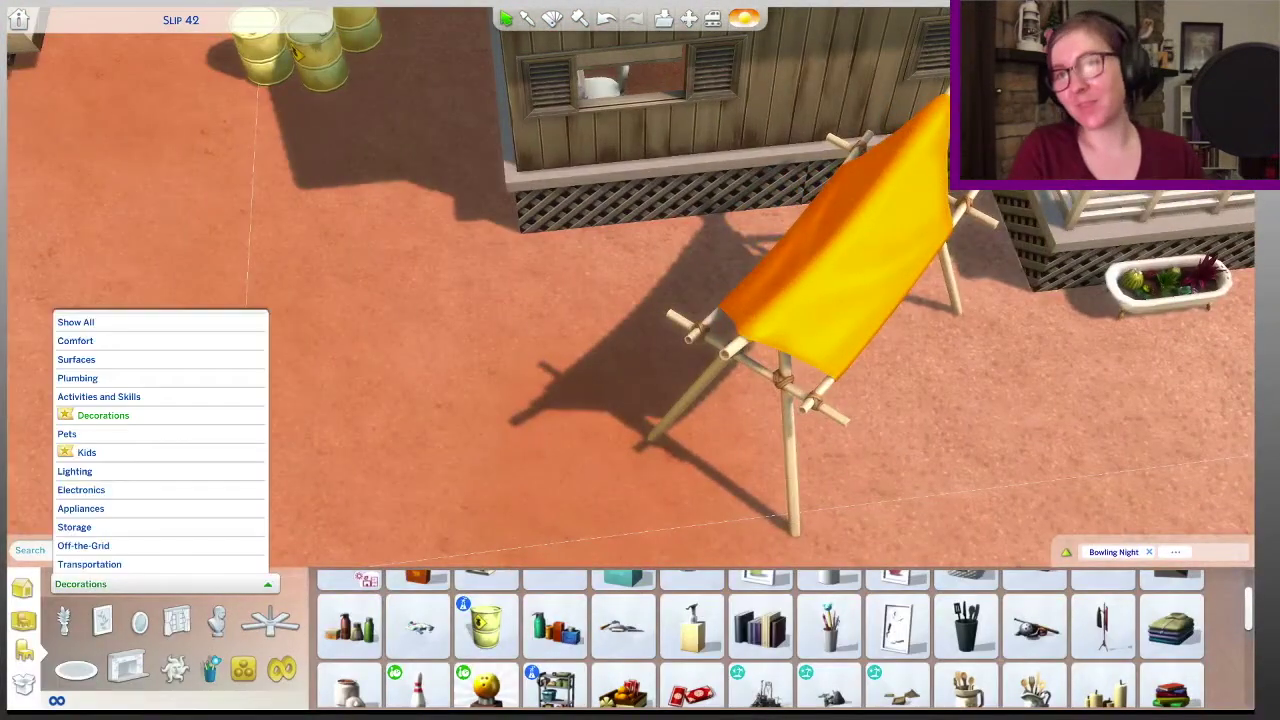
click(80, 506)
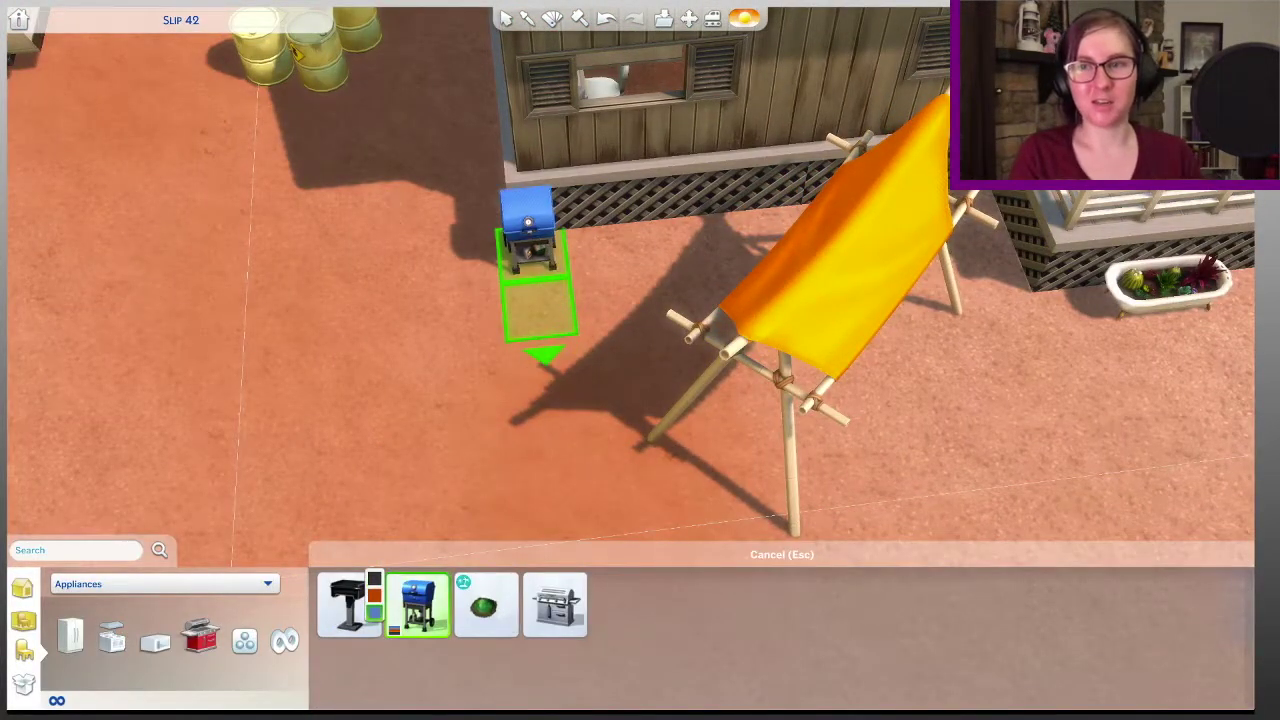
click(200, 640)
click(349, 670)
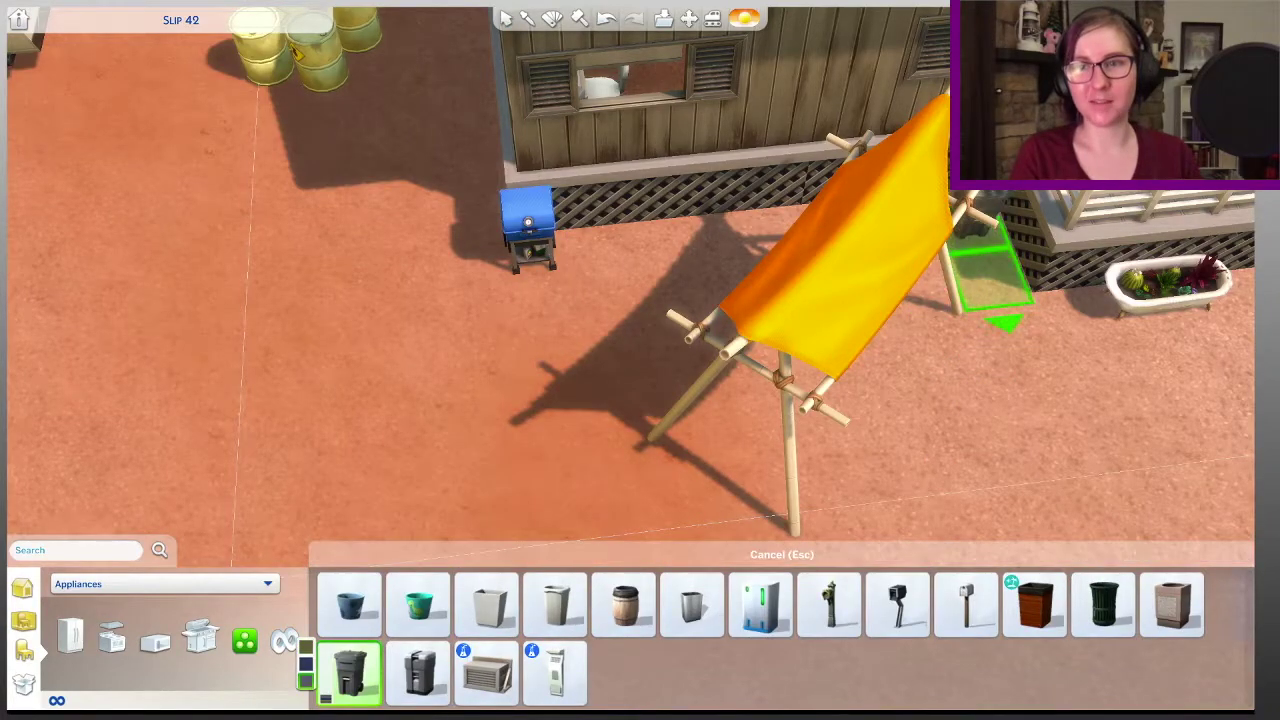
click(990, 268)
key(d)
Step: Shift the tent slightly left and set a picnic table under it
click(714, 286)
click(680, 310)
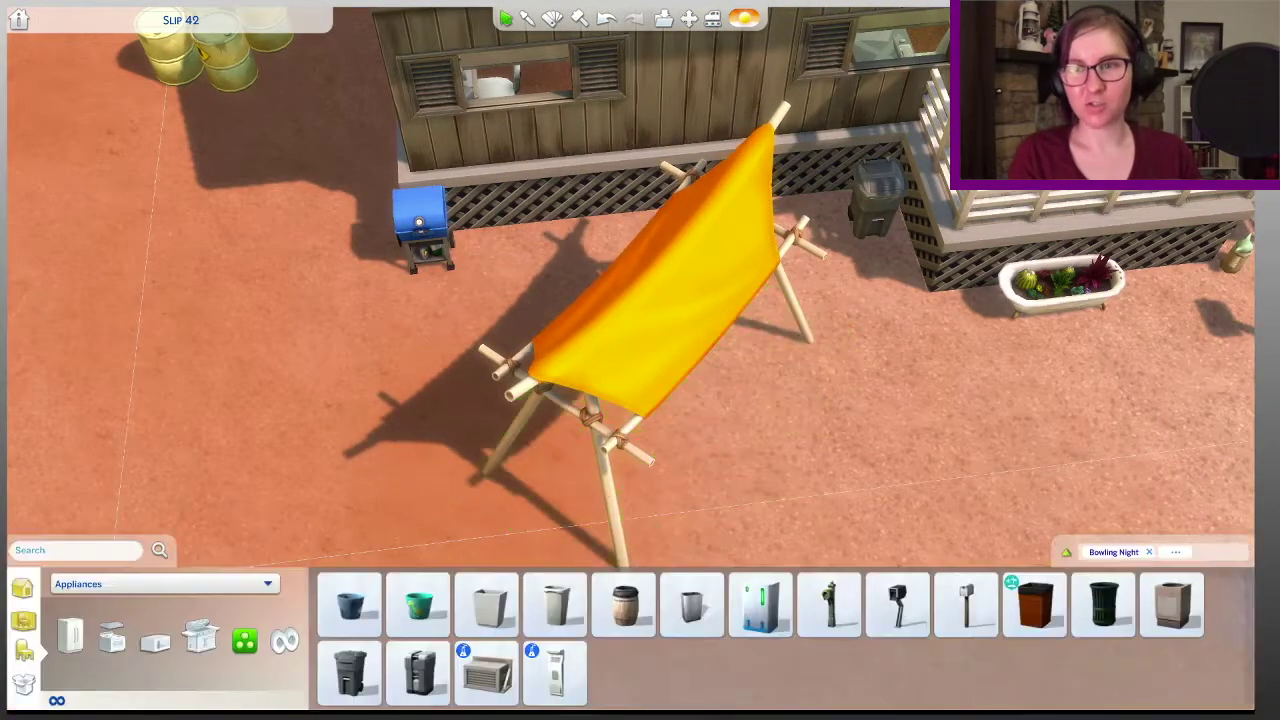
click(165, 583)
click(80, 360)
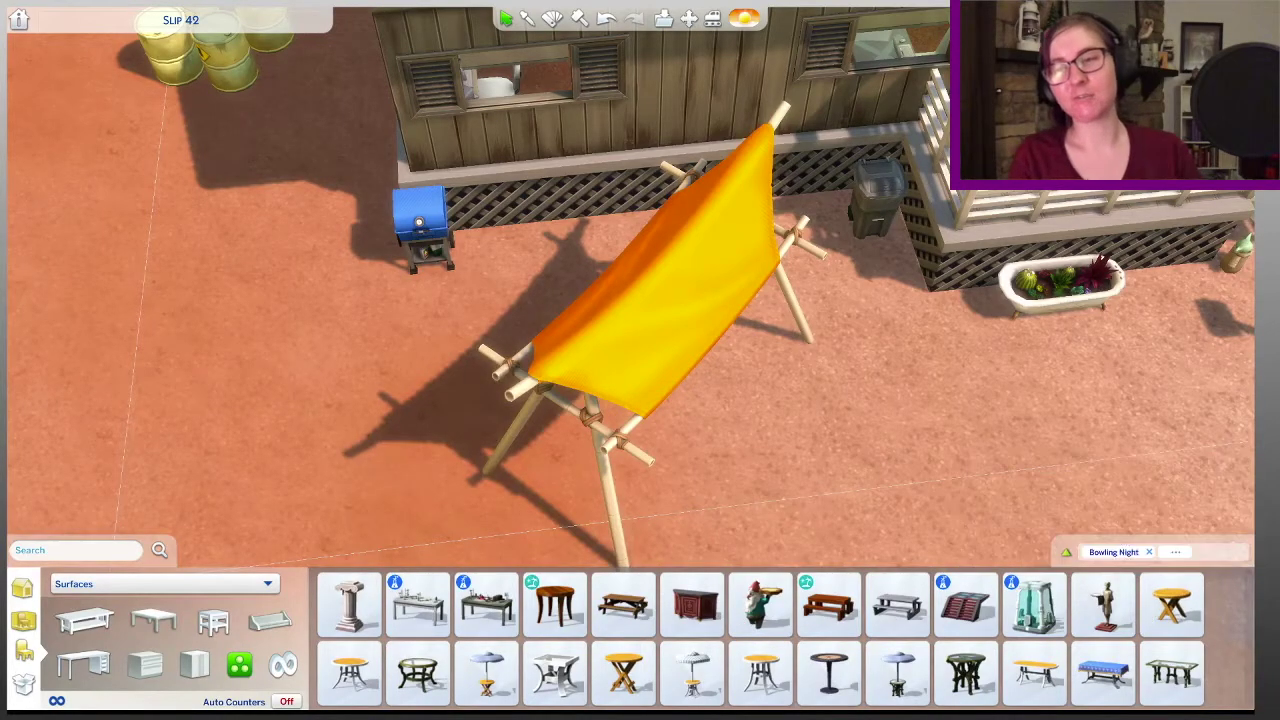
click(828, 605)
scroll(640, 300, up, 3)
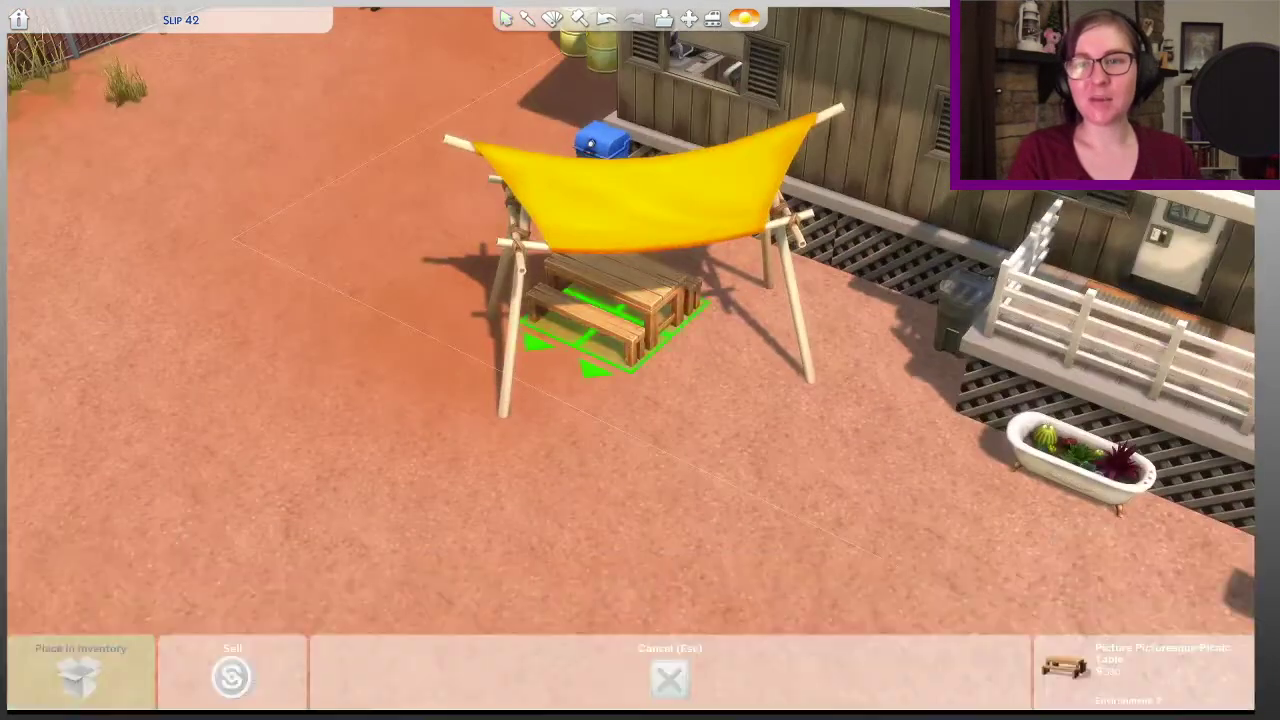
click(640, 310)
scroll(640, 300, down, 5)
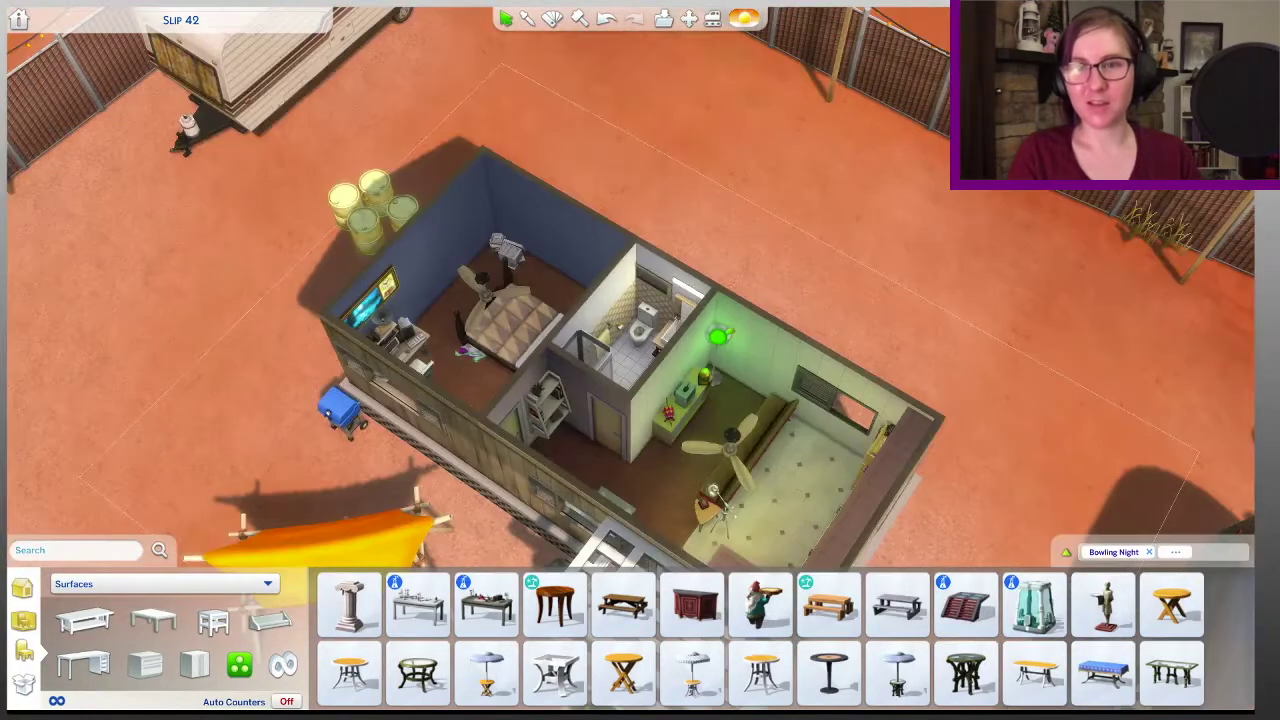
scroll(640, 300, up, 2)
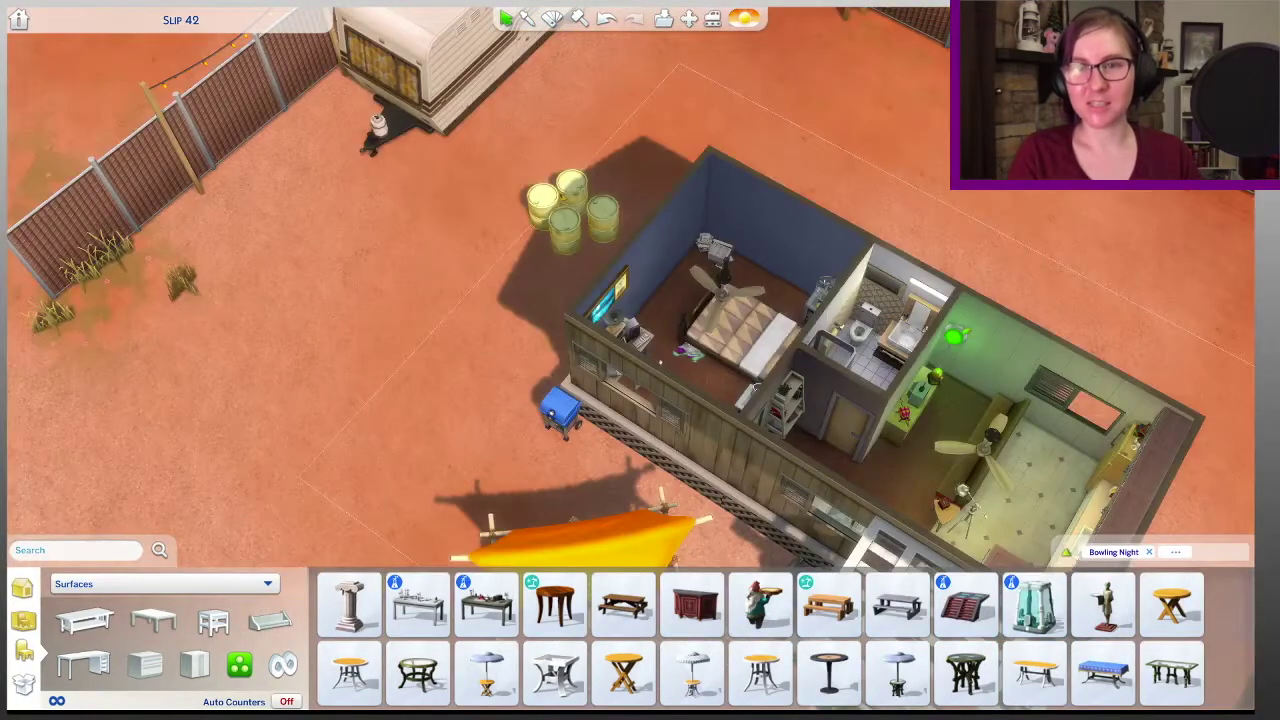
Step: Try the StrangerVille National Base Posters in the bedroom, then cancel the placement
click(165, 583)
click(90, 416)
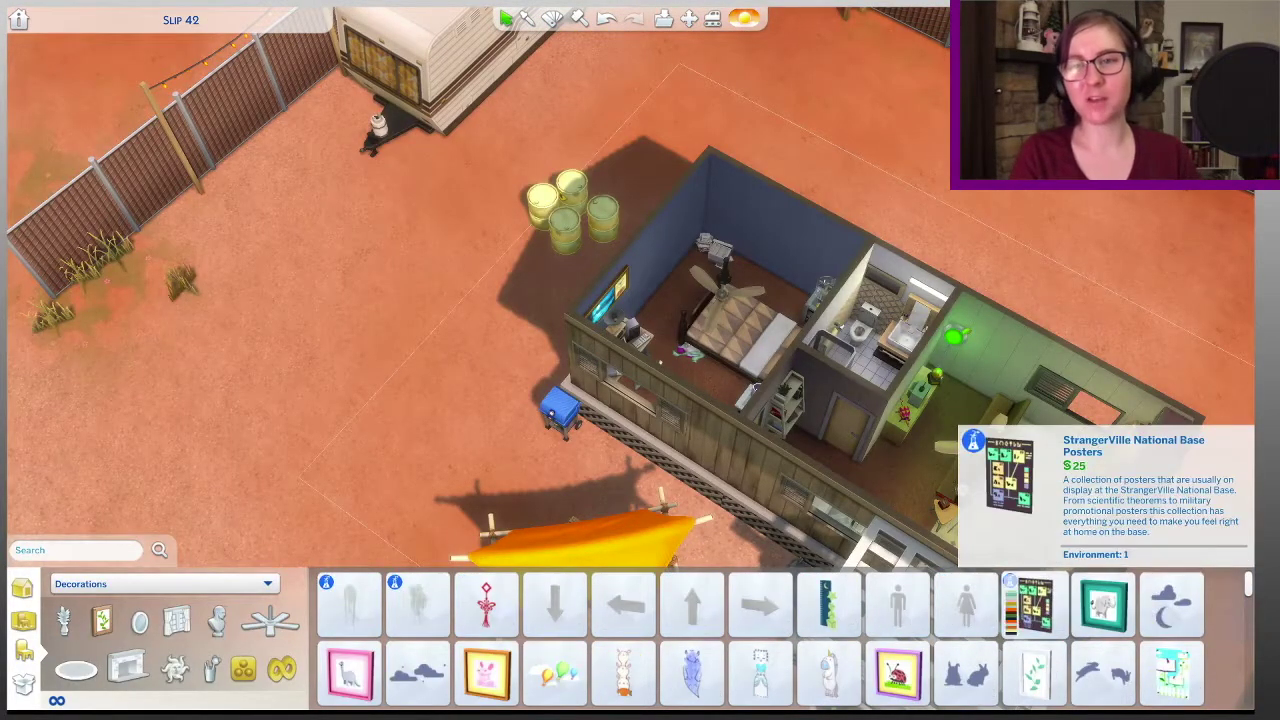
click(1034, 605)
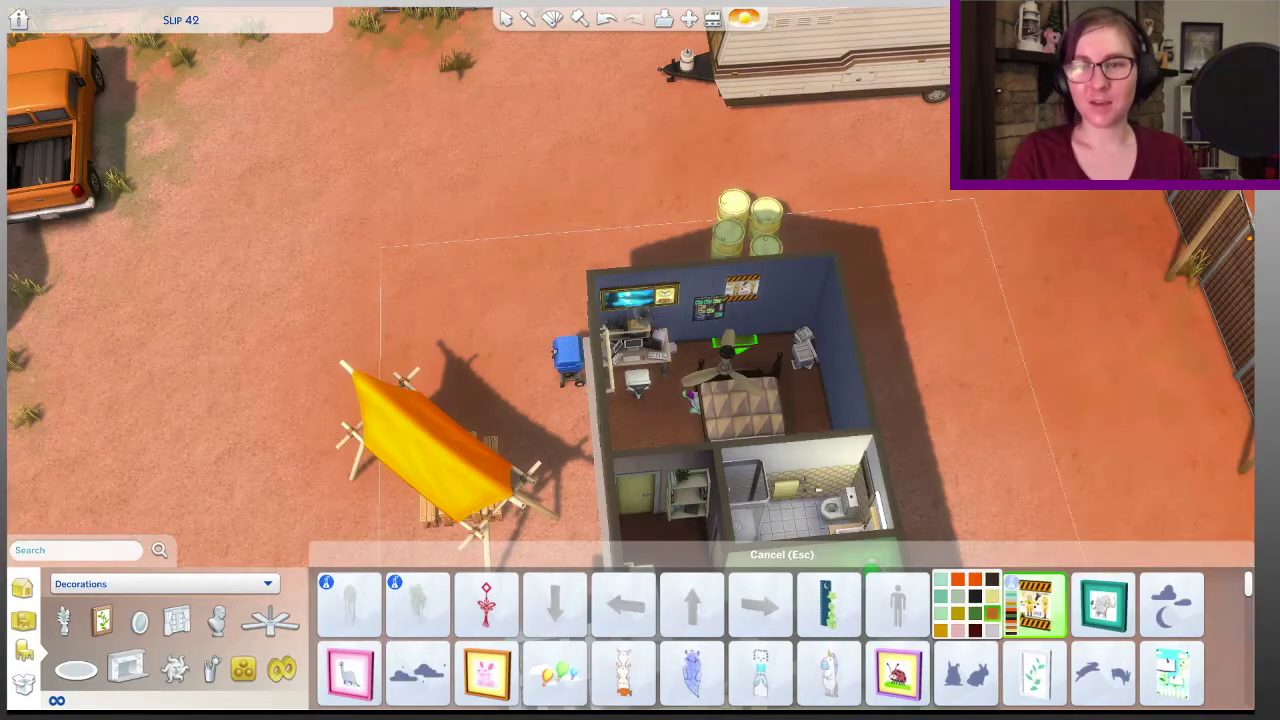
scroll(735, 295, up, 3)
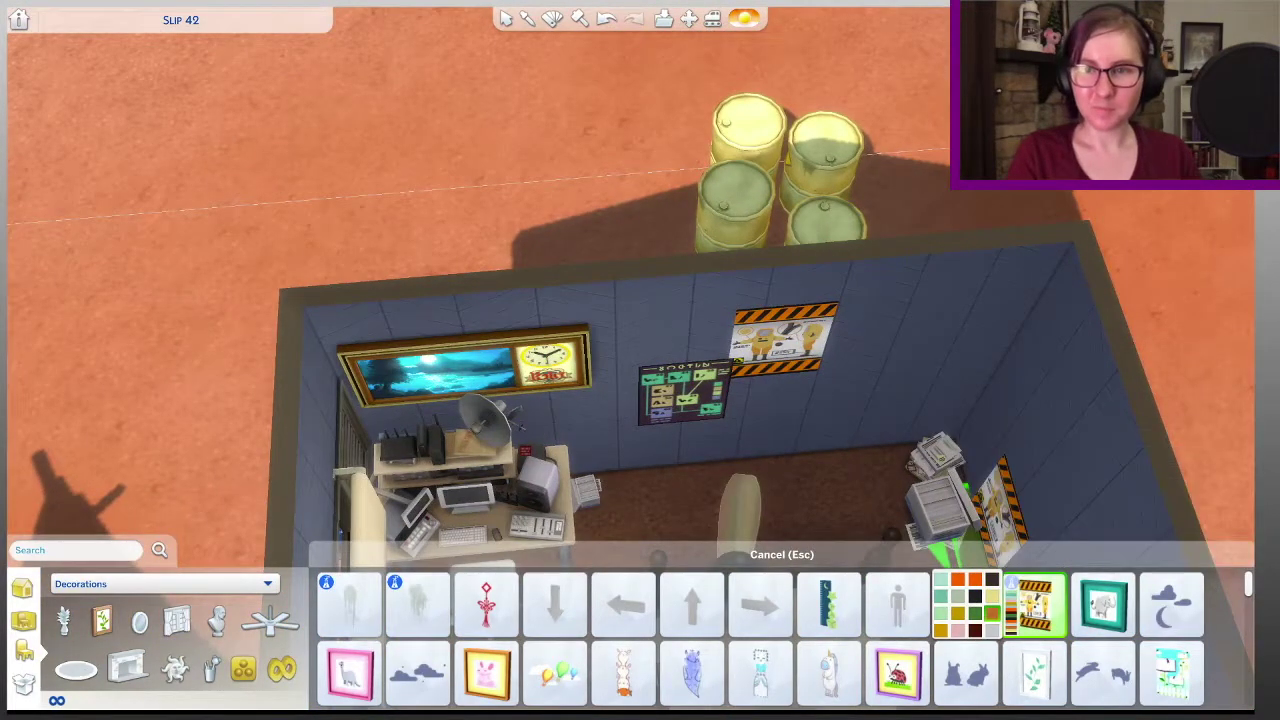
key(q)
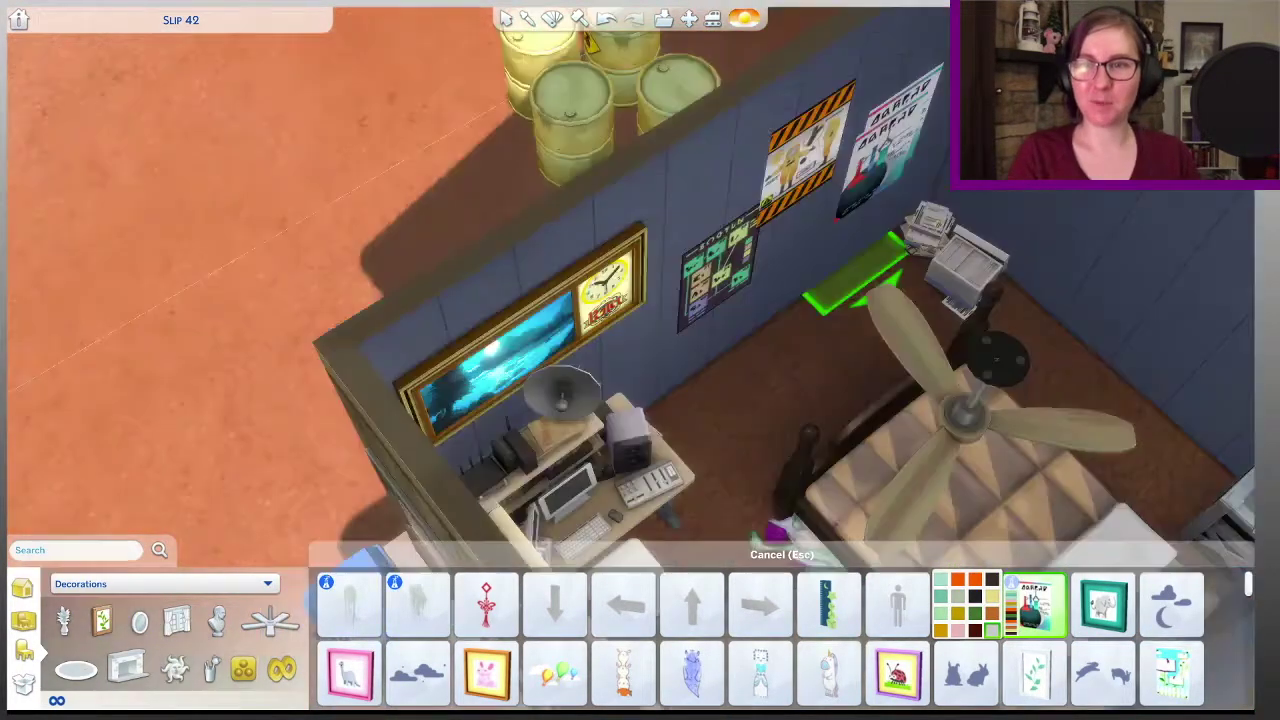
key(Escape)
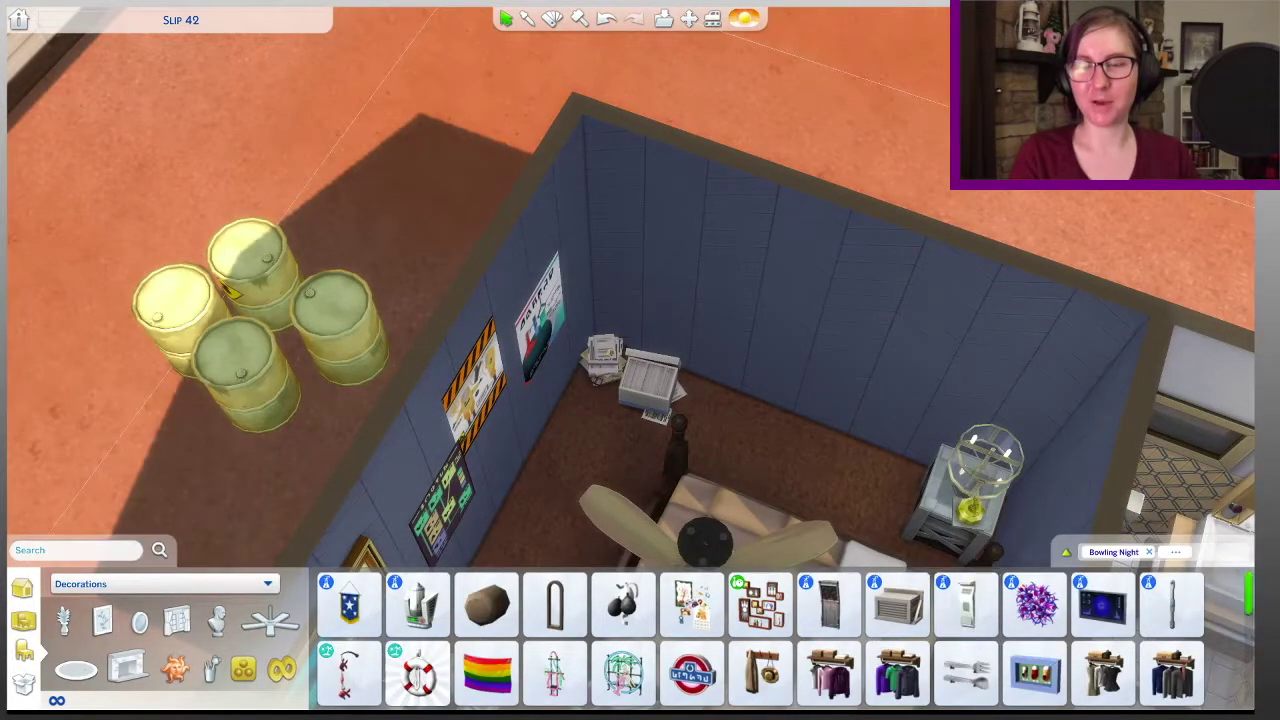
scroll(624, 660, down, 4)
scroll(624, 656, down, 8)
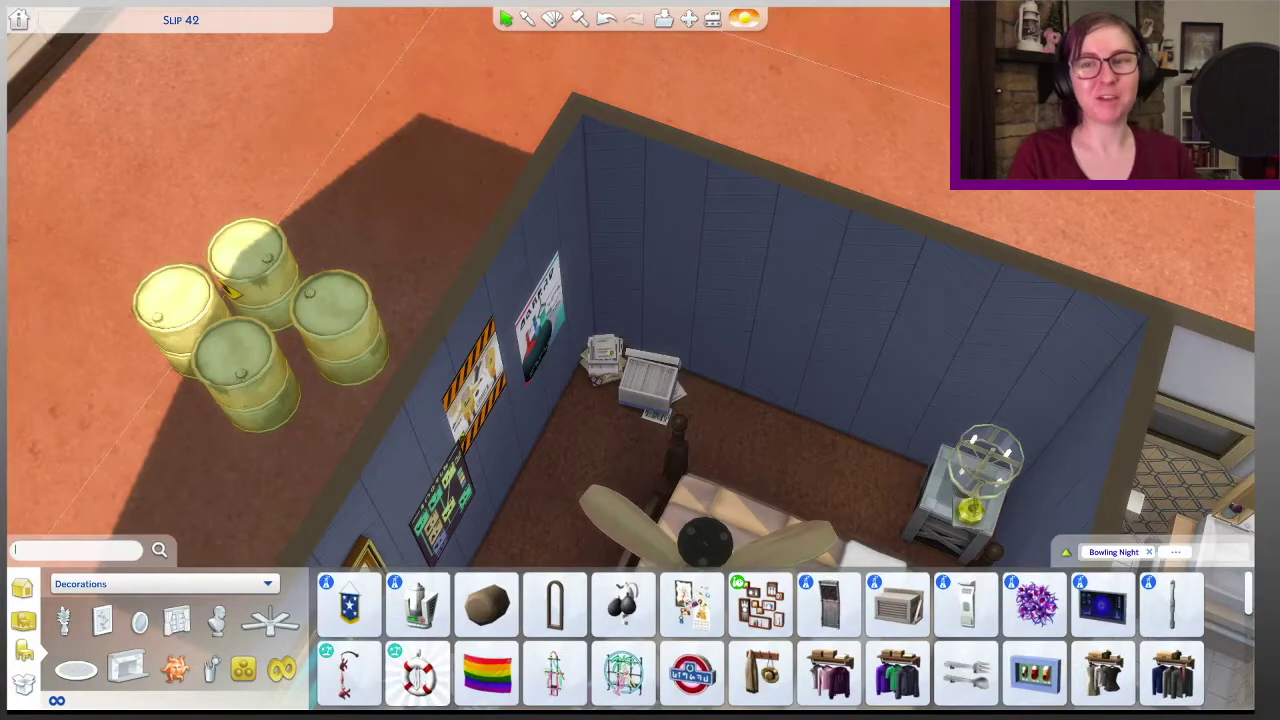
Step: Hang and enlarge the Bunchapals Postcard Corkboard, and move the green poster beside the yellow one
click(80, 492)
click(897, 605)
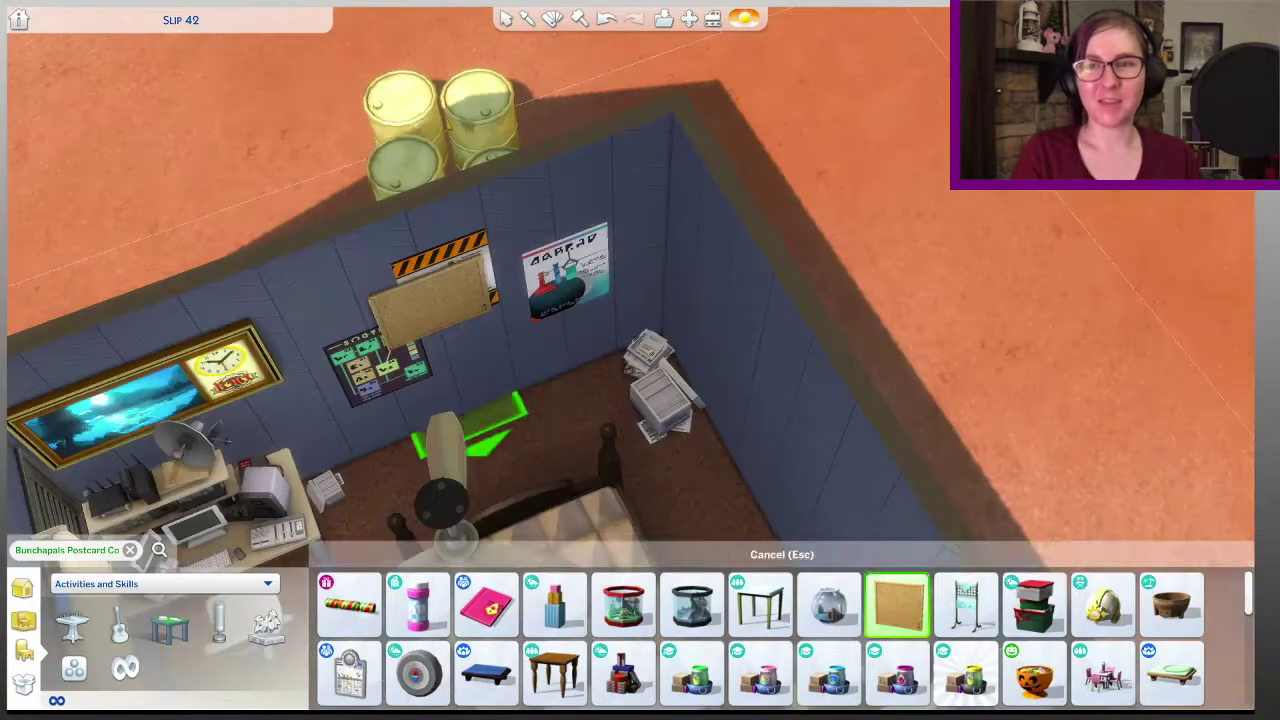
click(432, 300)
click(430, 300)
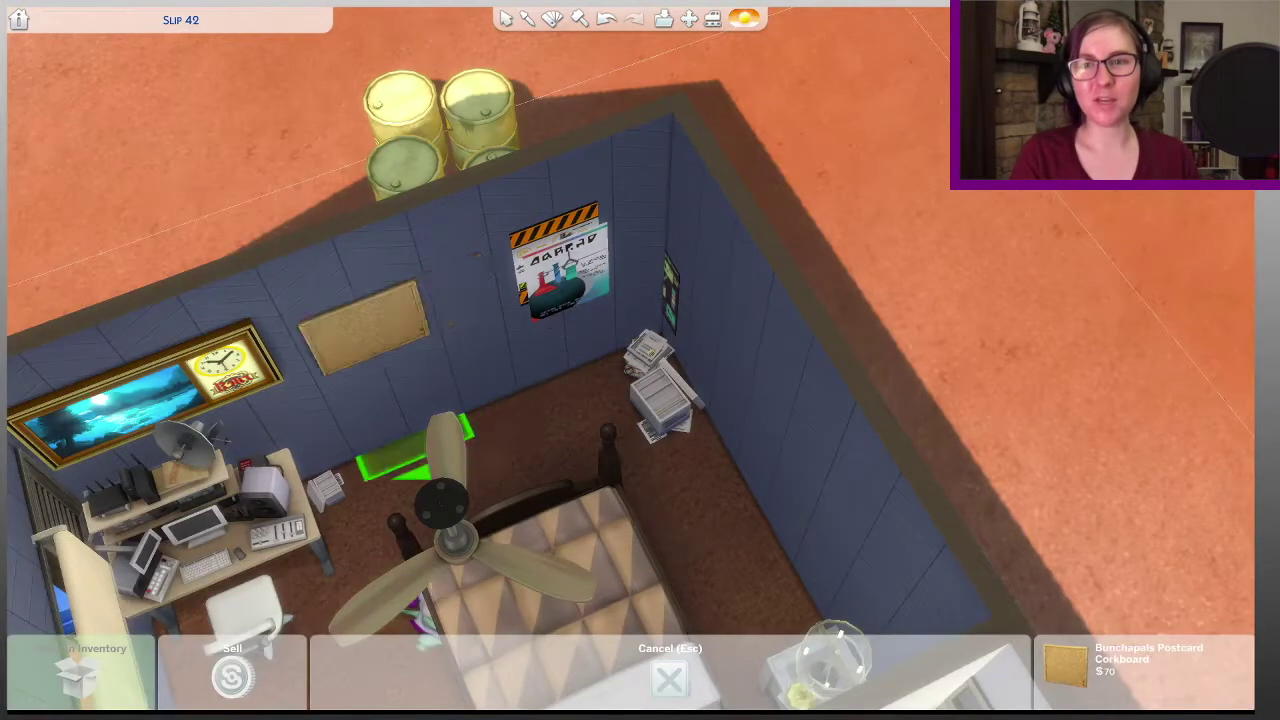
key(bracketright)
click(440, 295)
click(565, 270)
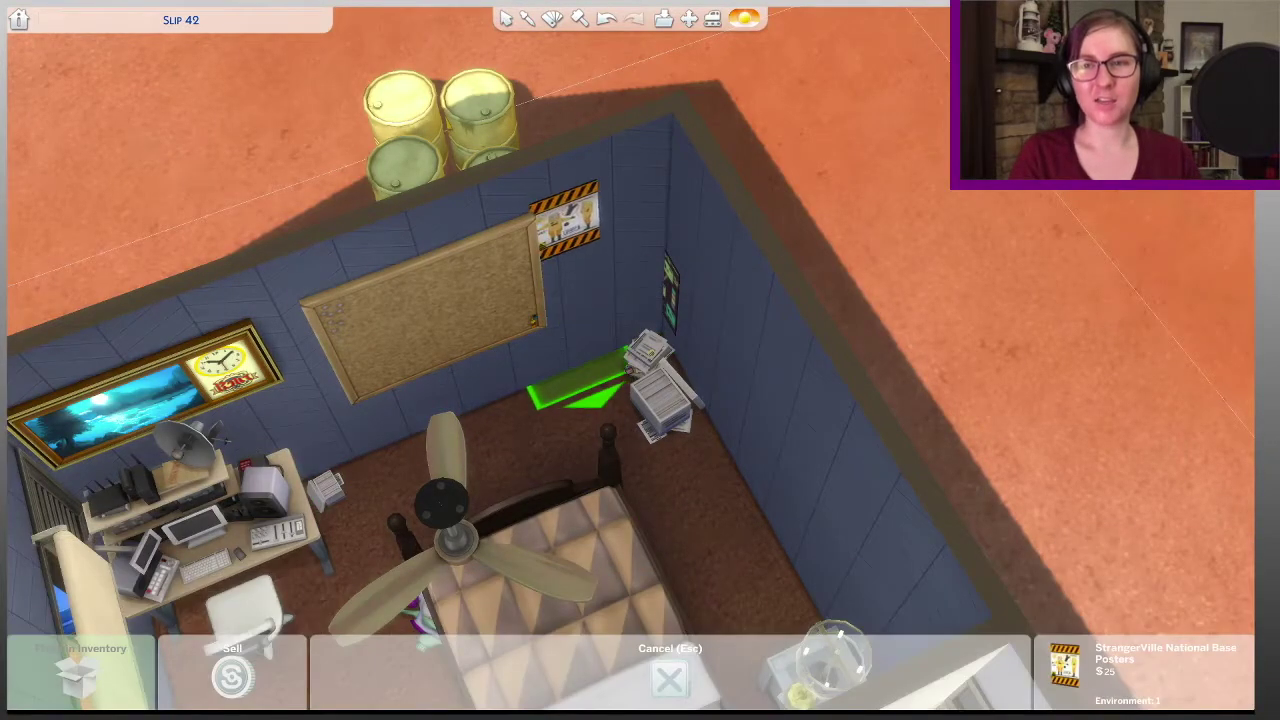
click(565, 220)
click(668, 292)
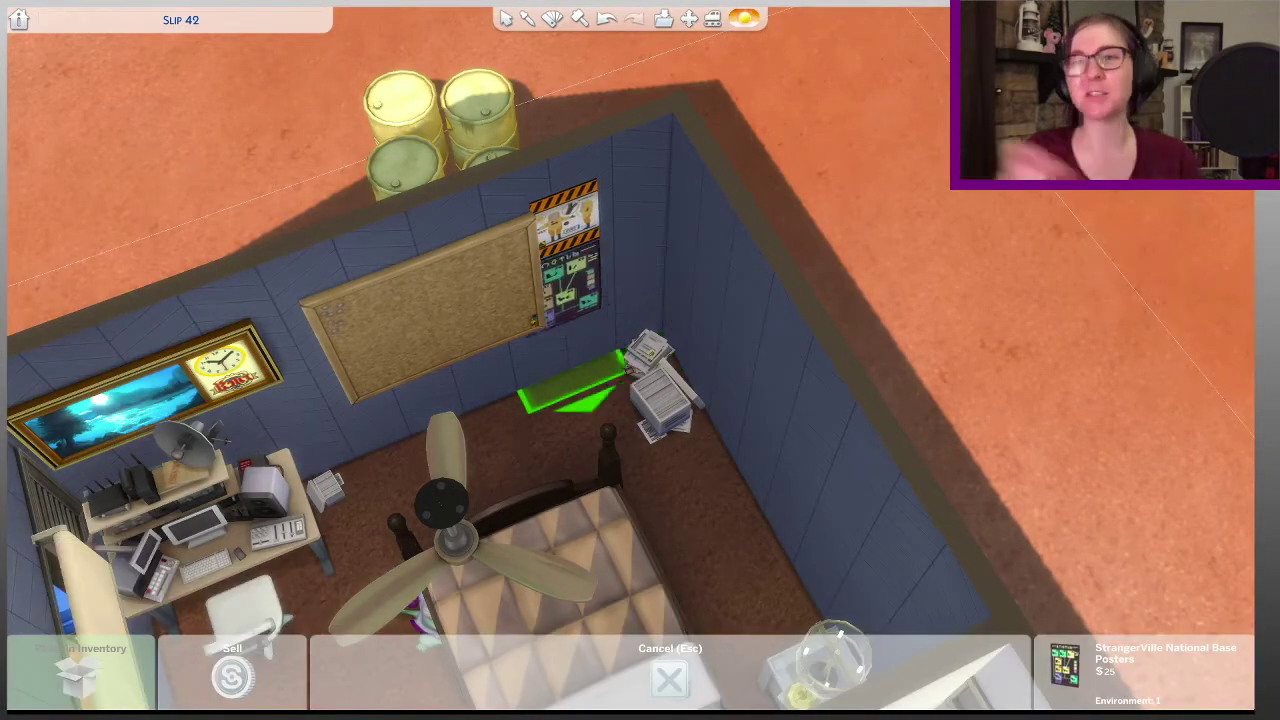
key(Escape)
Step: Replace the wall corkboard with the Large Cork Board
click(160, 583)
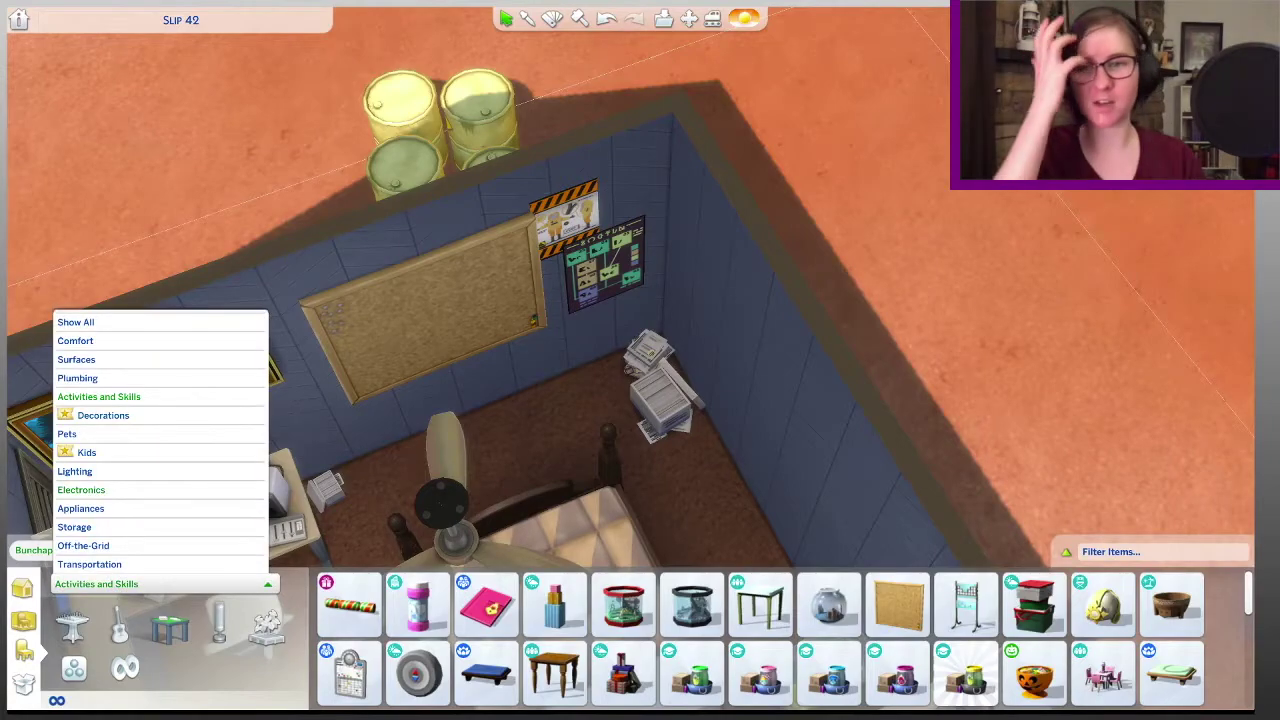
click(100, 417)
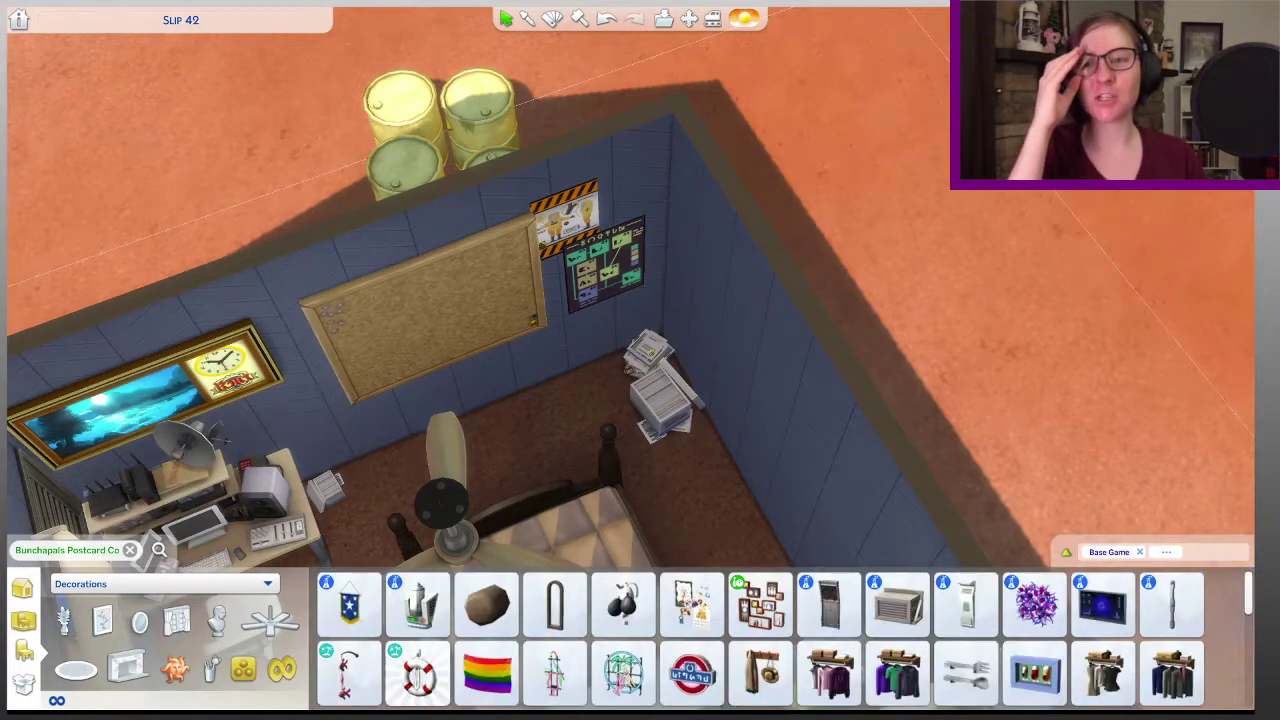
scroll(785, 639, down, 10)
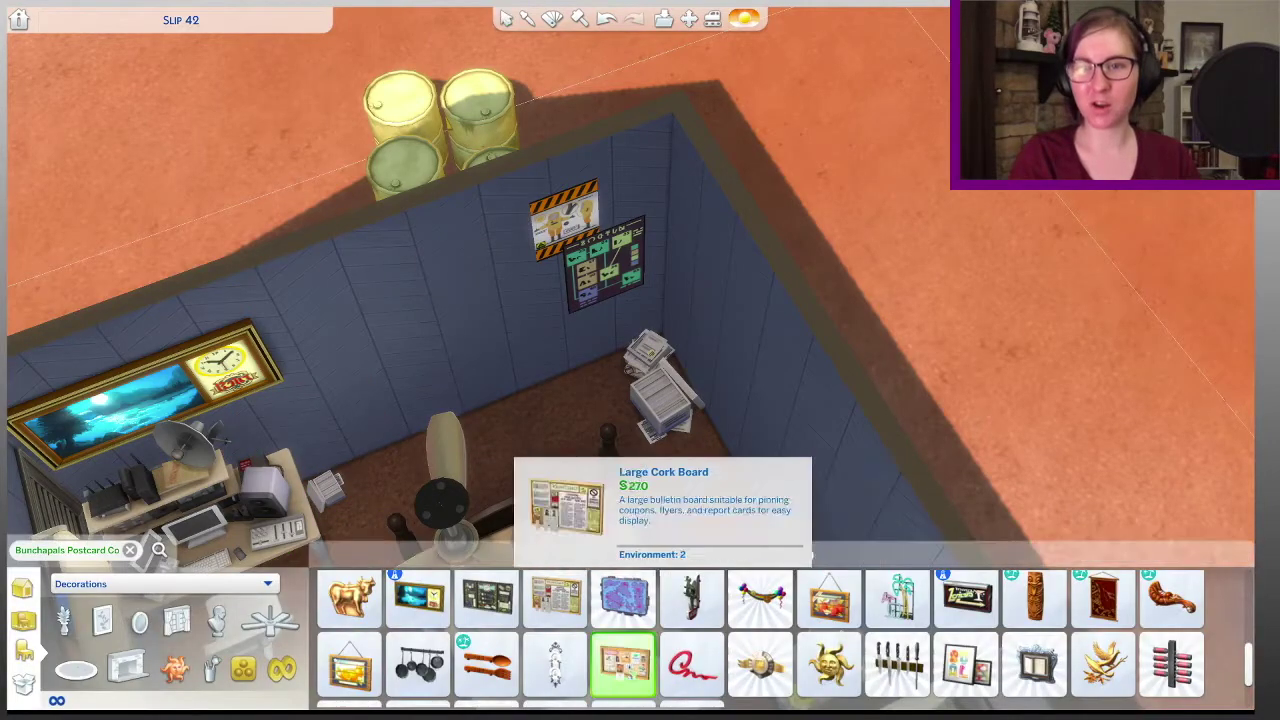
click(623, 663)
click(430, 295)
key(Escape)
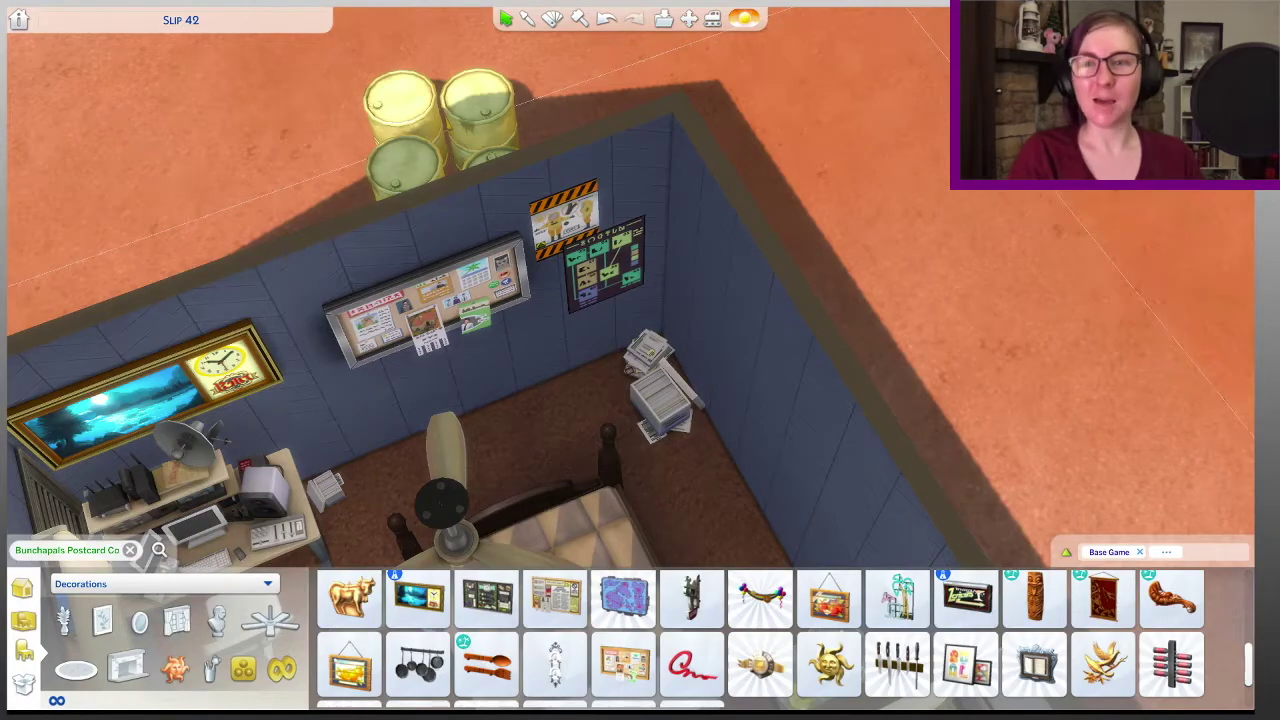
Step: Hang the Top Secret Monitor Display on the wall above the computer desk
scroll(785, 638, down, 2)
scroll(785, 638, up, 1)
key(e)
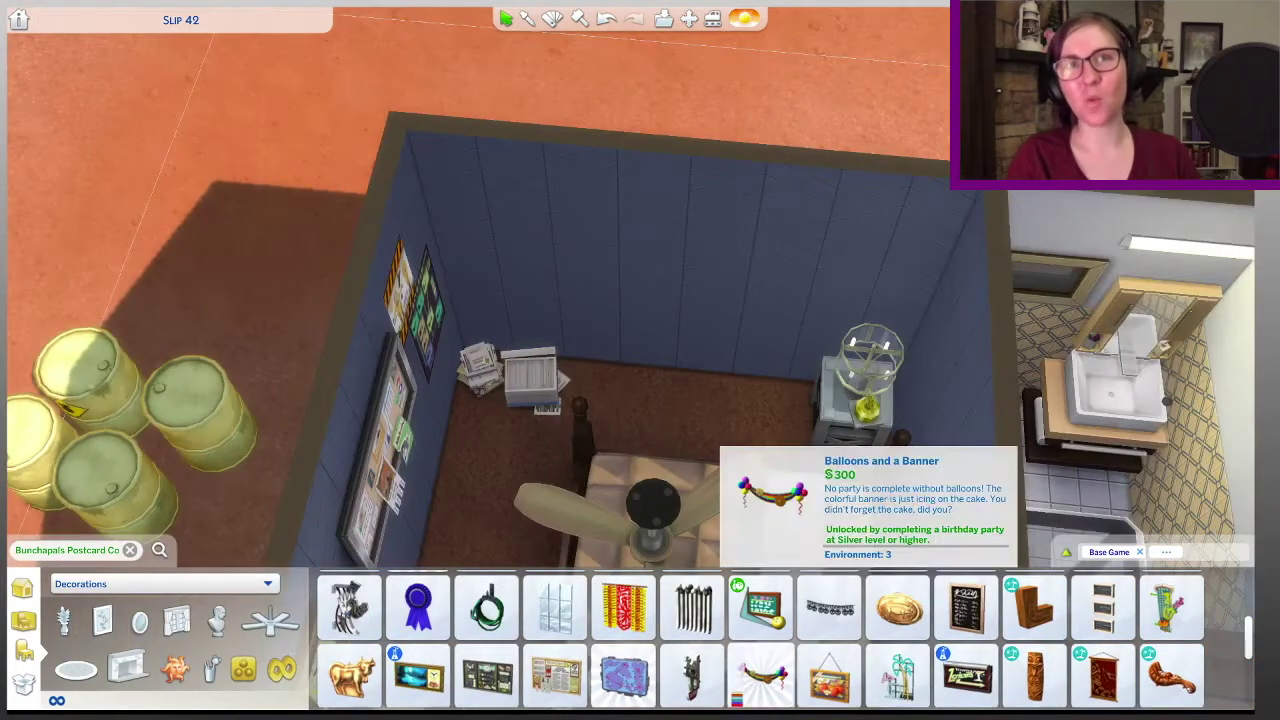
scroll(785, 640, up, 3)
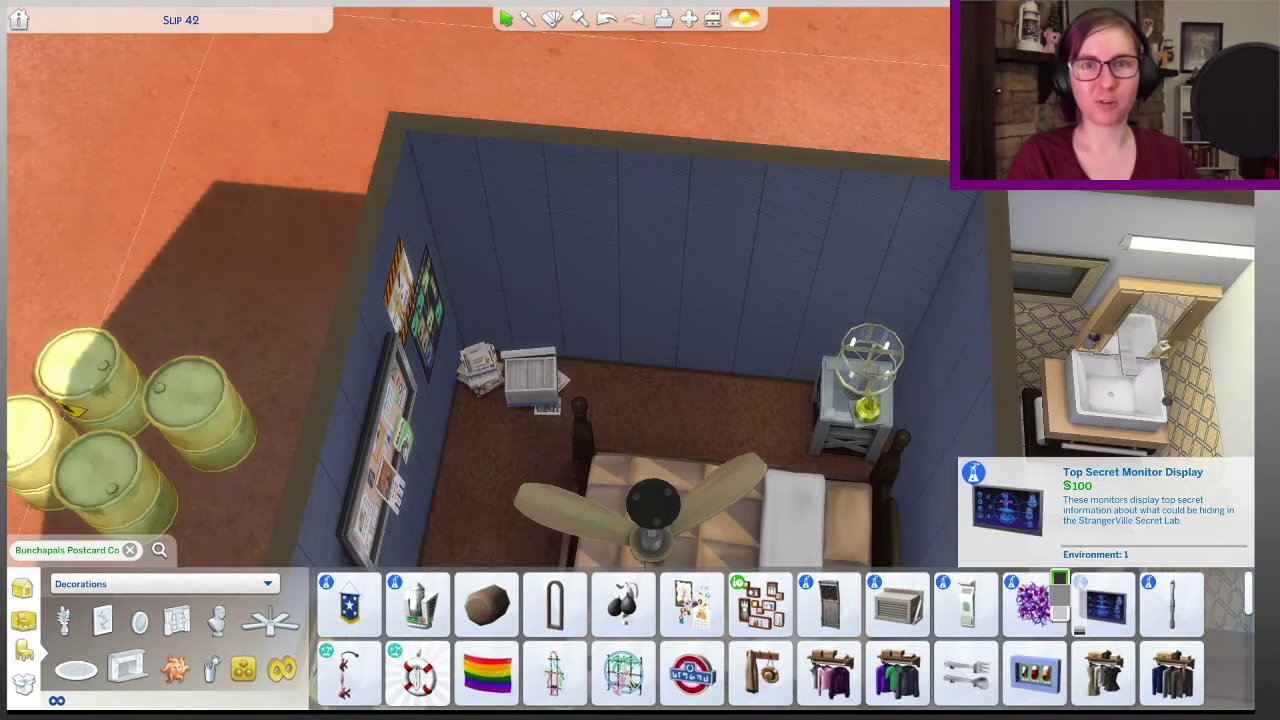
click(1104, 604)
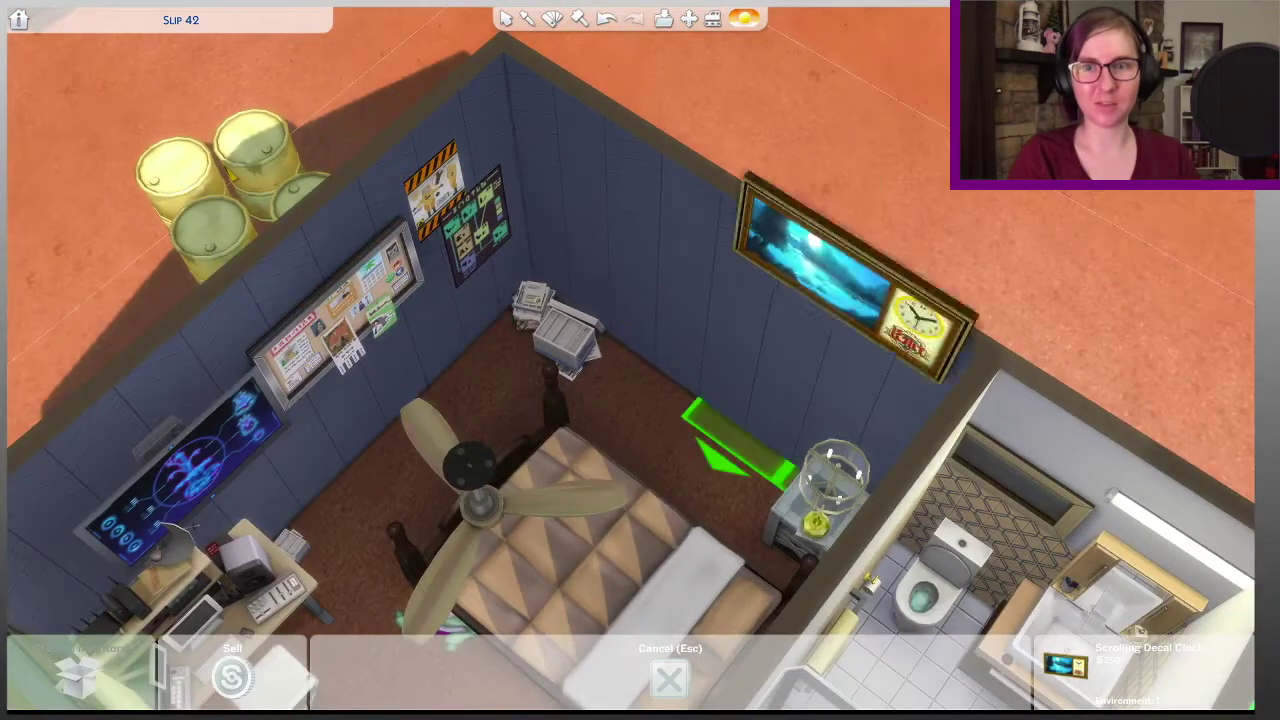
key(e)
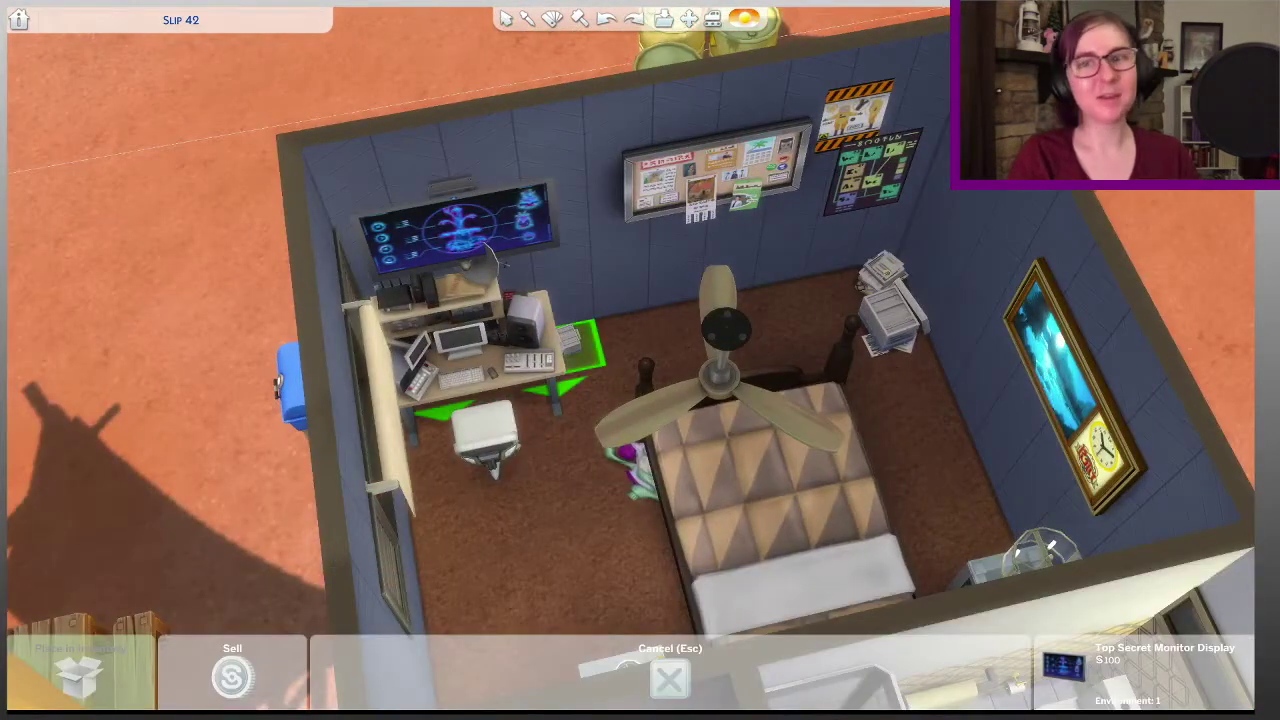
key(Escape)
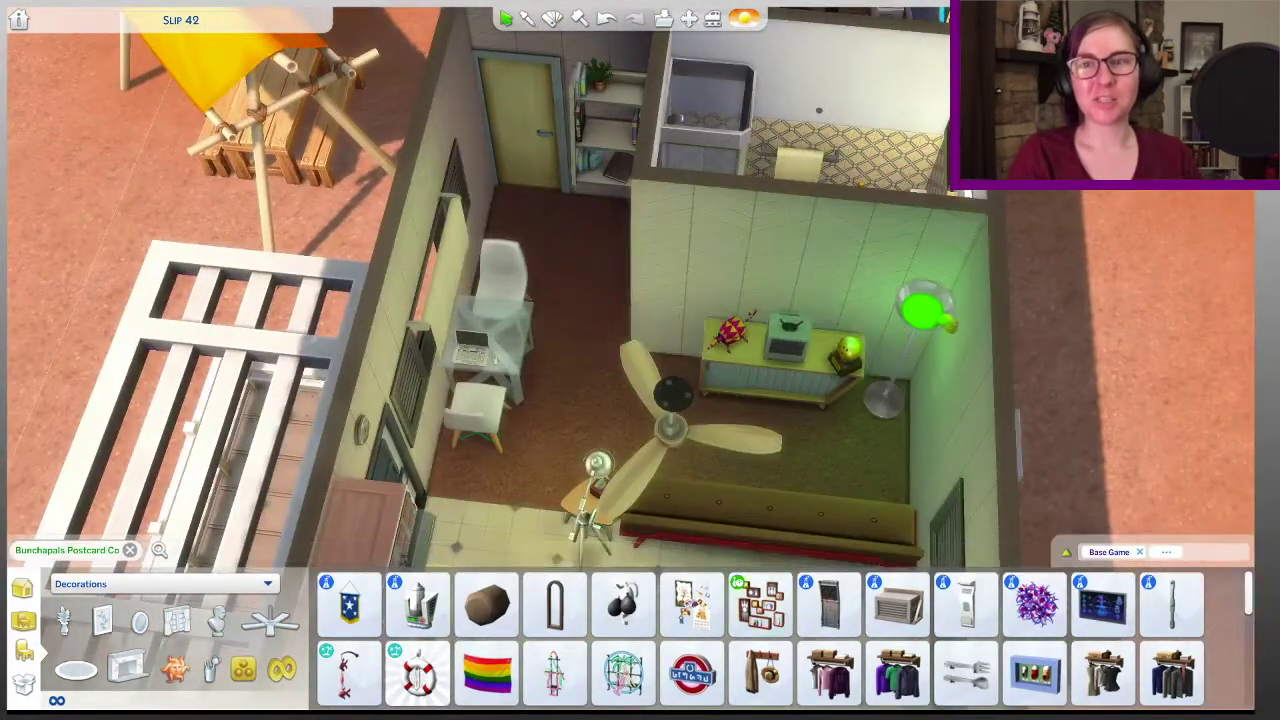
Step: Hang the Alpine Peace framed picture from the Art in a Box collection on the living-room wall
click(102, 620)
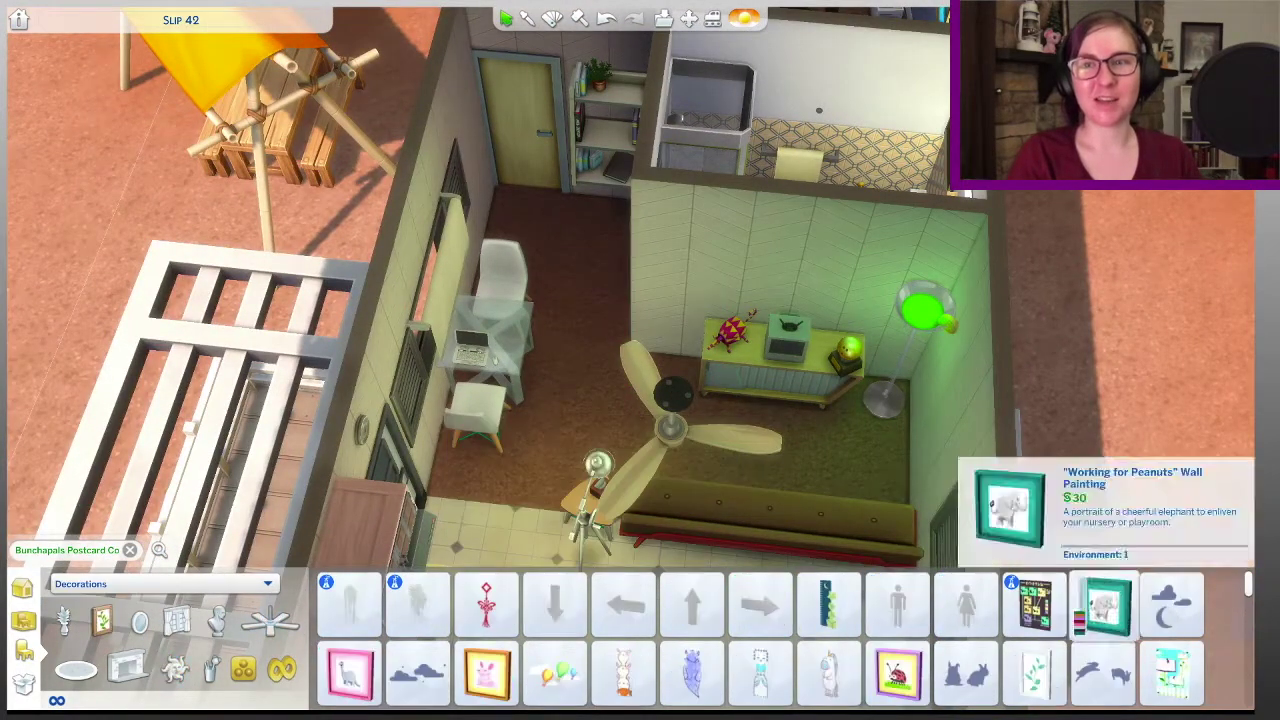
scroll(780, 640, down, 3)
scroll(780, 640, down, 5)
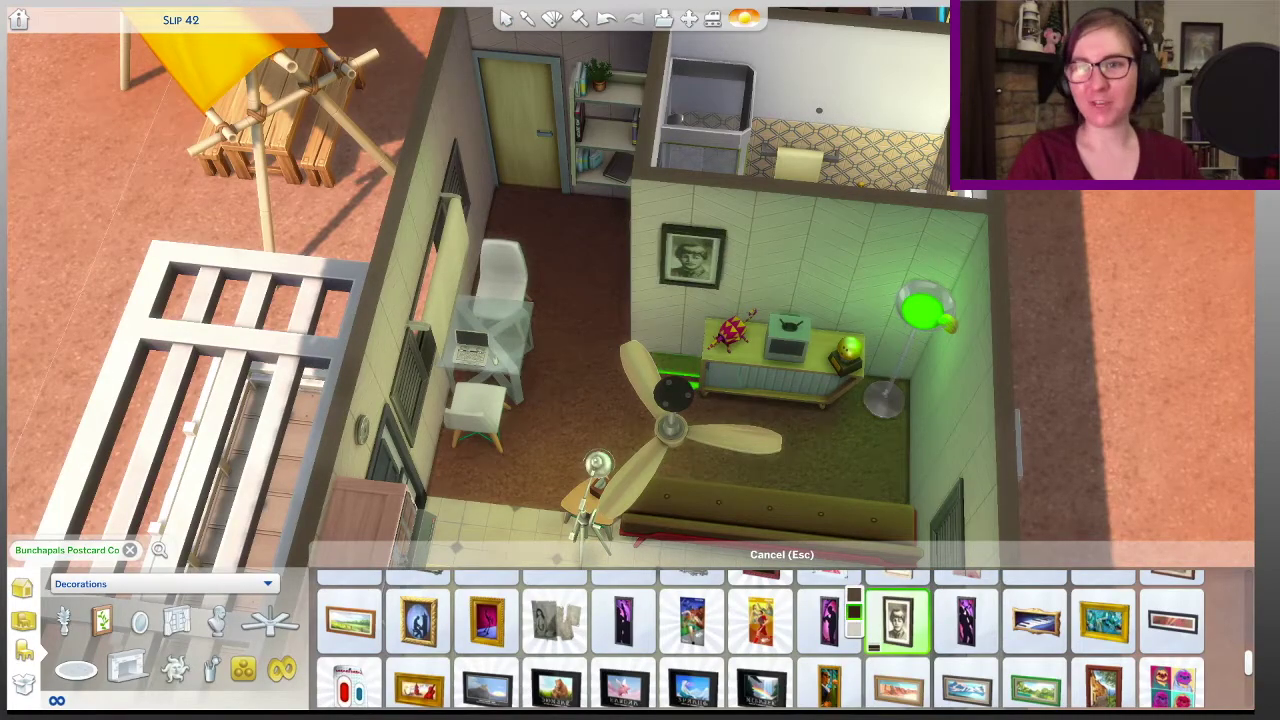
scroll(966, 640, down, 2)
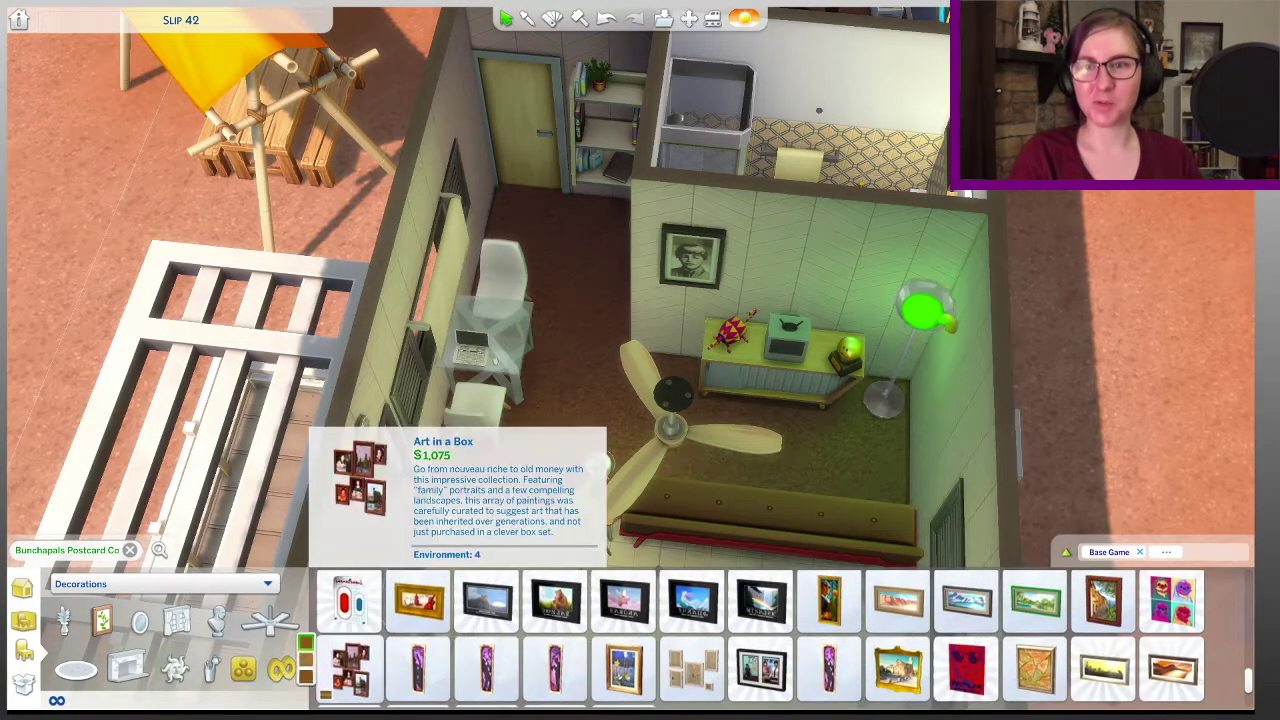
click(350, 668)
scroll(760, 640, up, 3)
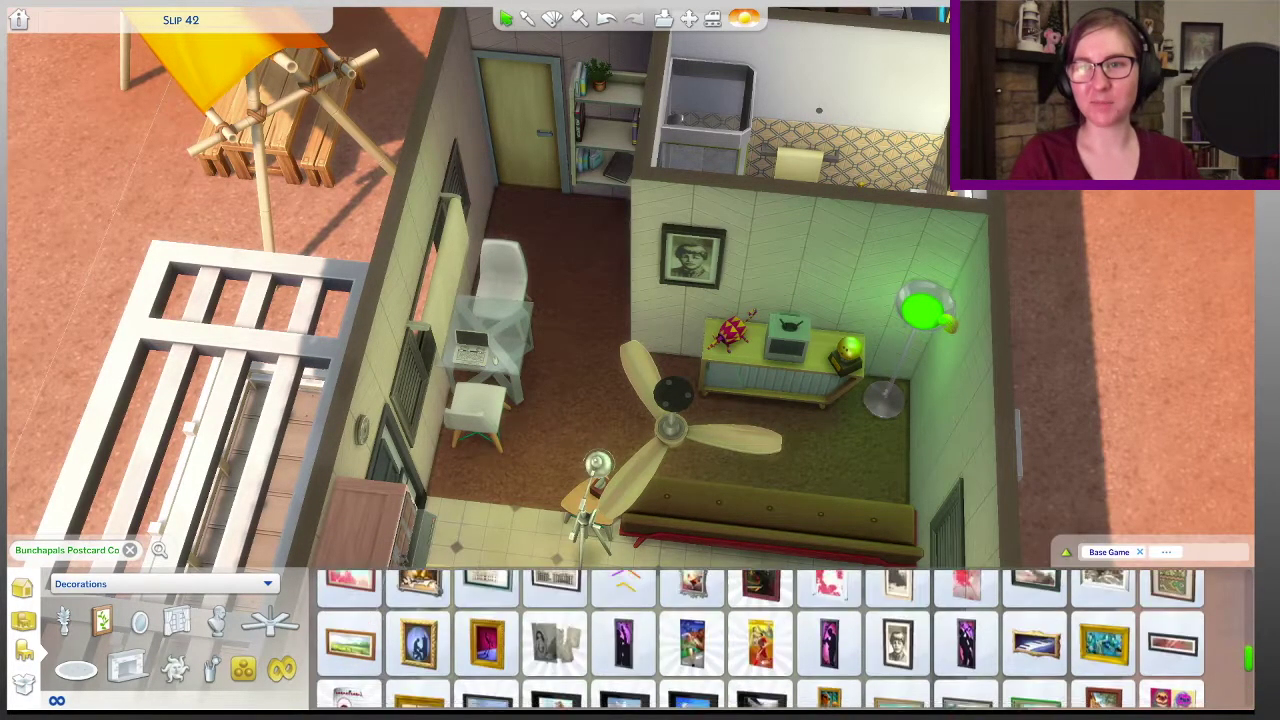
click(898, 665)
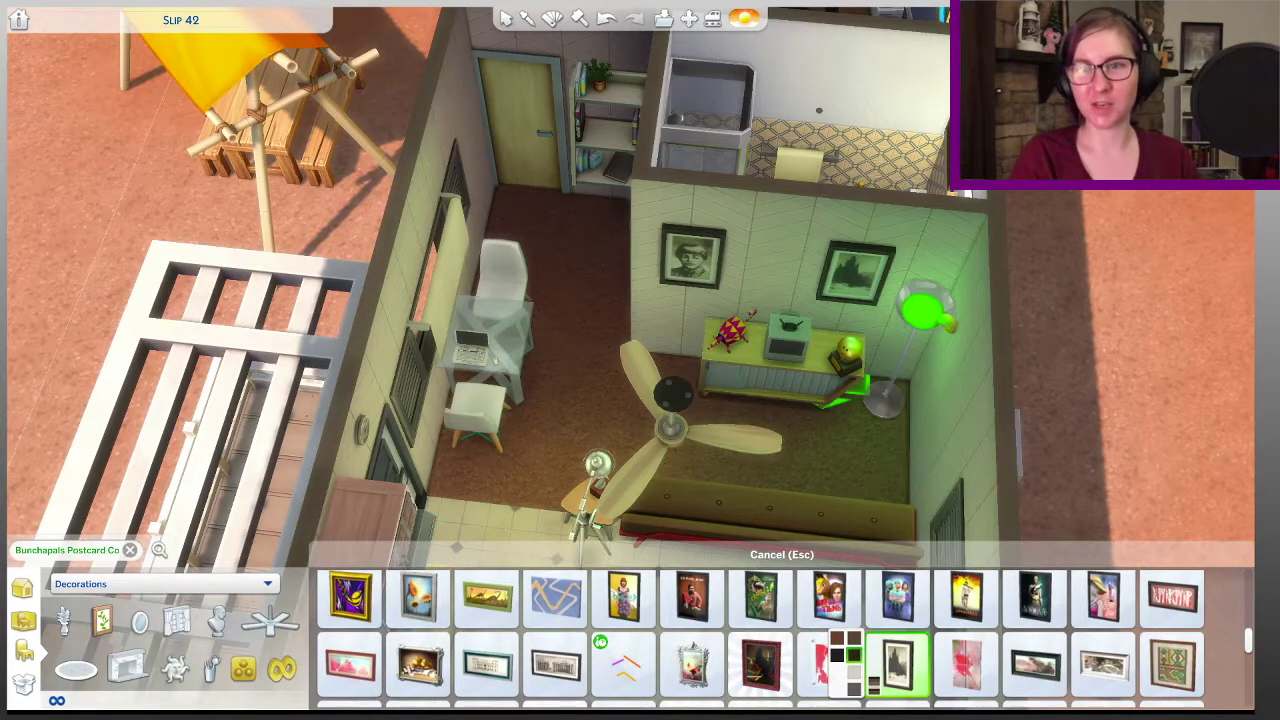
key(Escape)
Step: Hang the Pin-up Art lightbox beside the sofa and pick a potted cactus for outside
scroll(700, 640, up, 1)
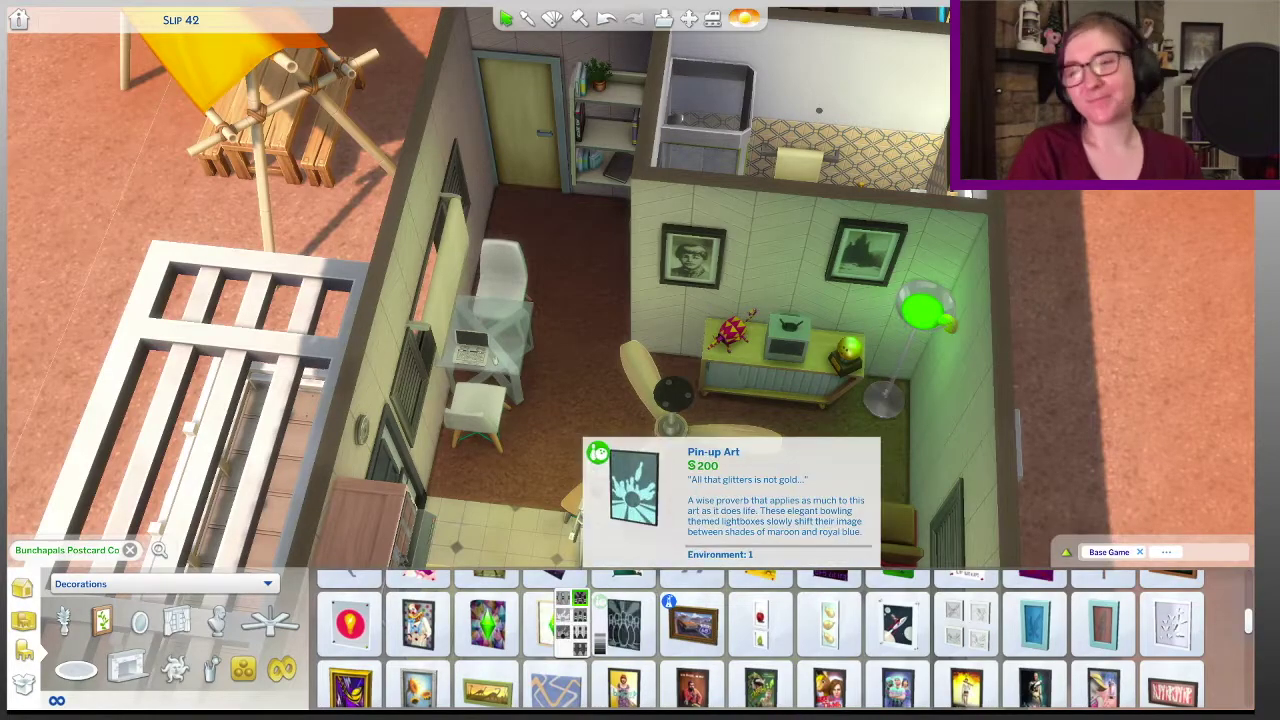
click(624, 622)
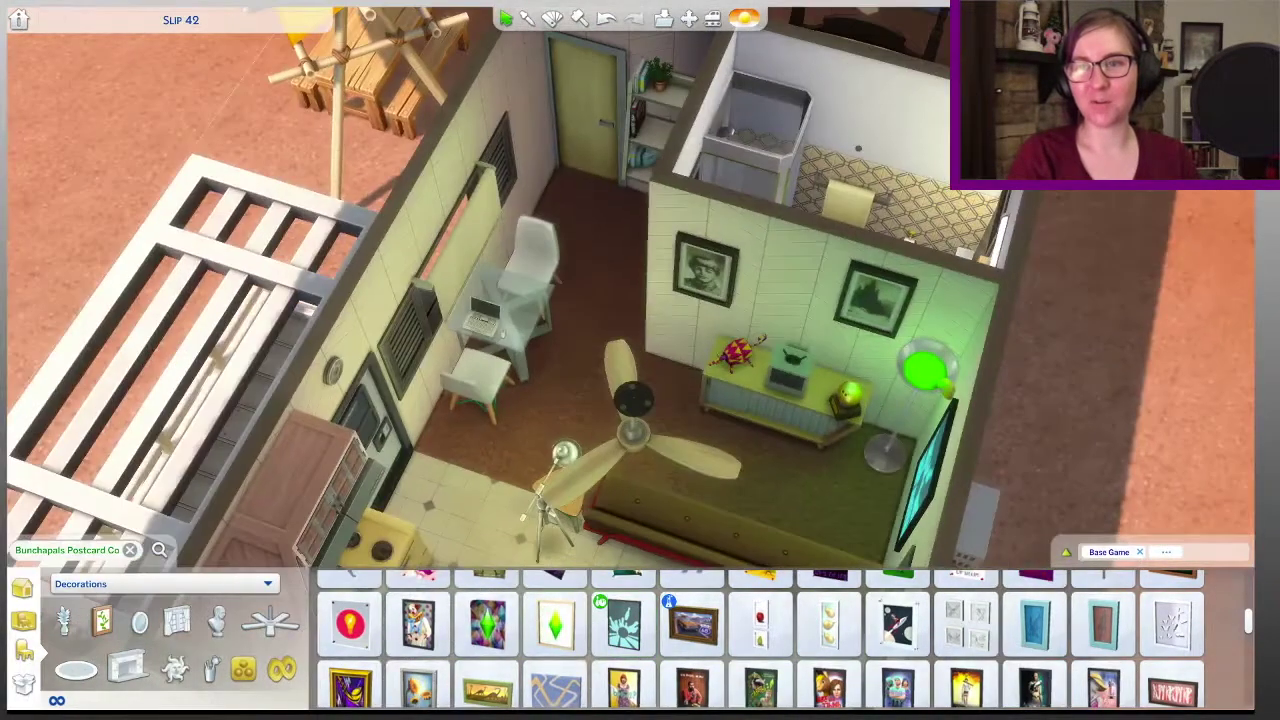
key(a)
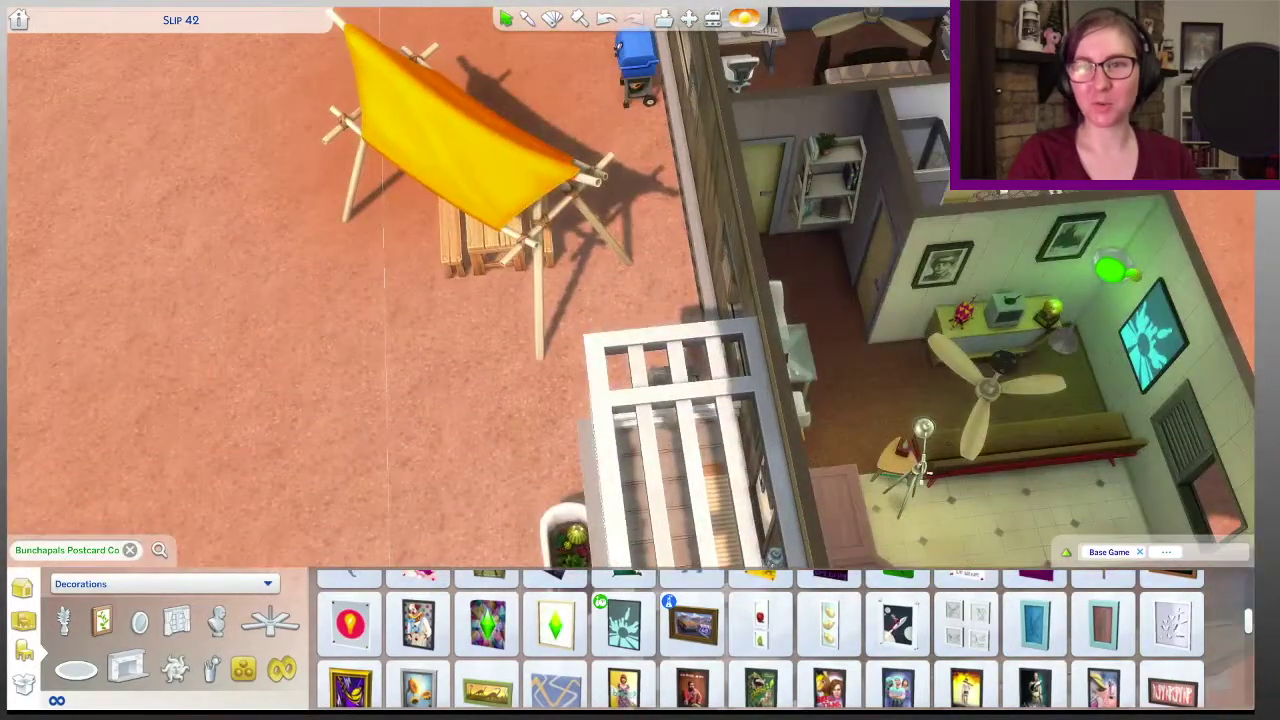
scroll(691, 630, down, 5)
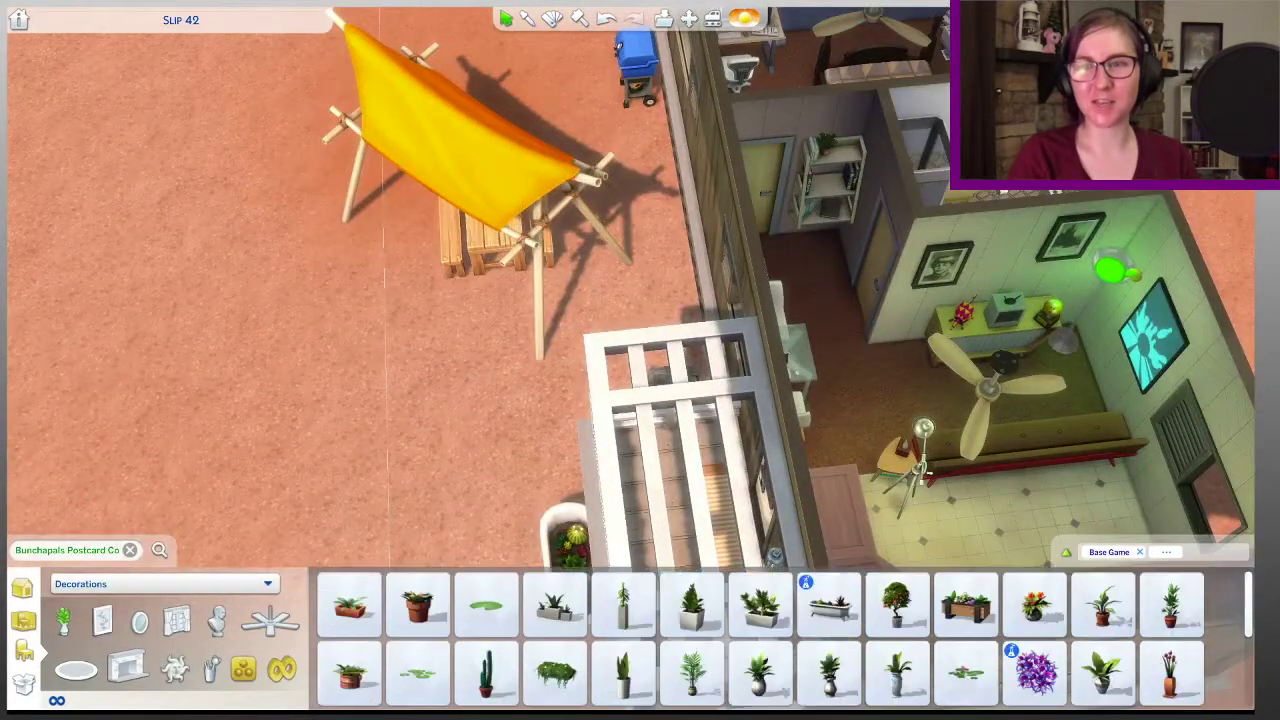
click(691, 605)
key(a)
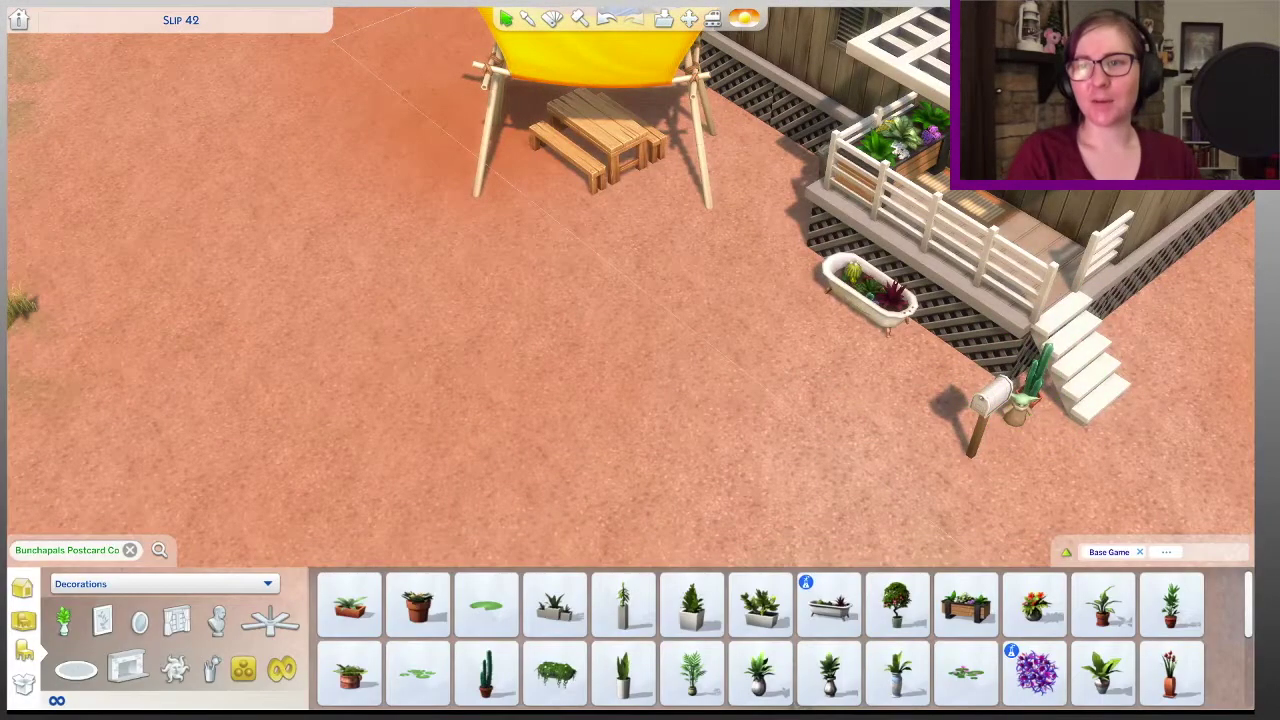
Step: Set the Potted Youch cactus down next to the porch steps by the mailbox
click(1038, 375)
key(e)
click(1018, 374)
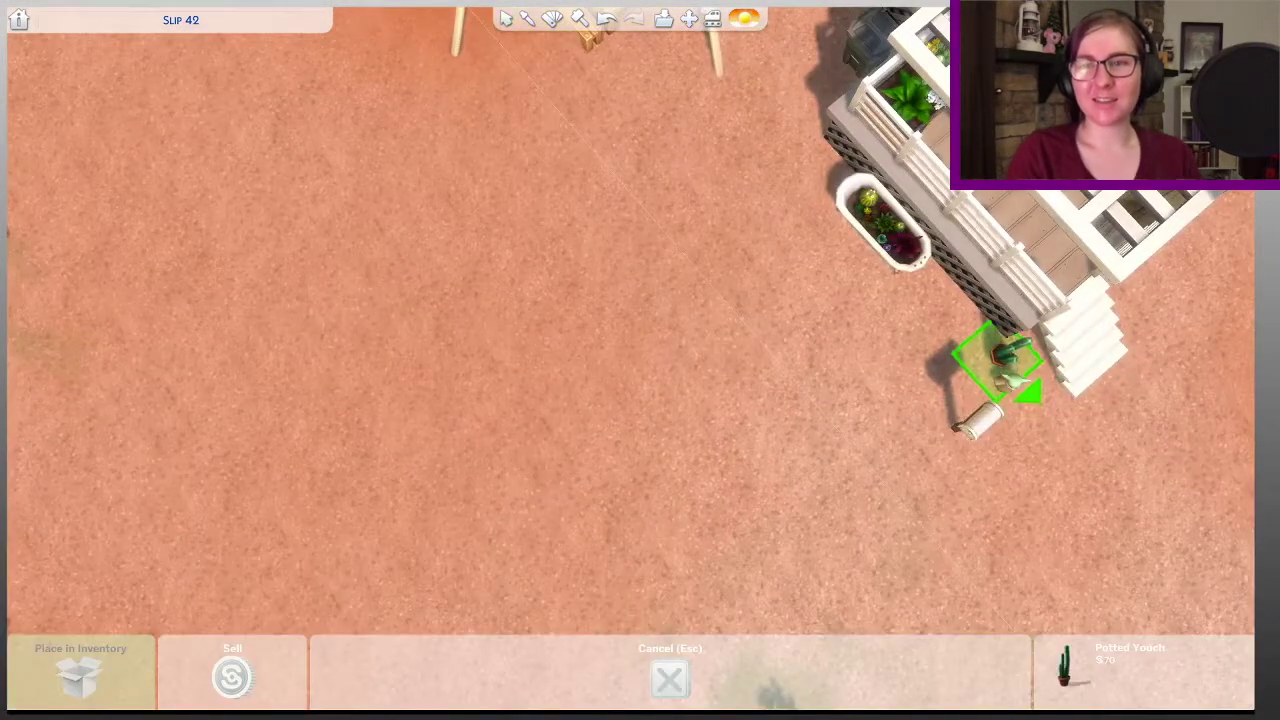
click(1008, 384)
Step: Cluster the four containment barrels together against the trailer's lattice base
click(1035, 672)
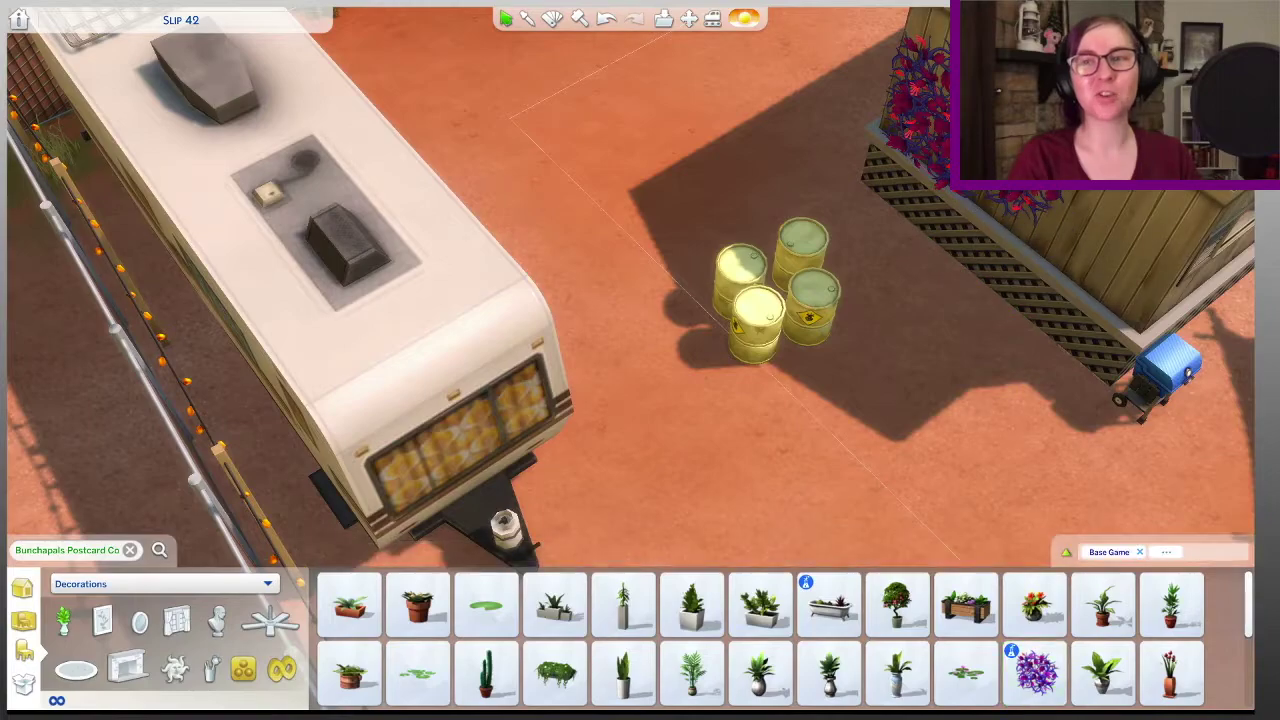
click(1035, 672)
click(800, 285)
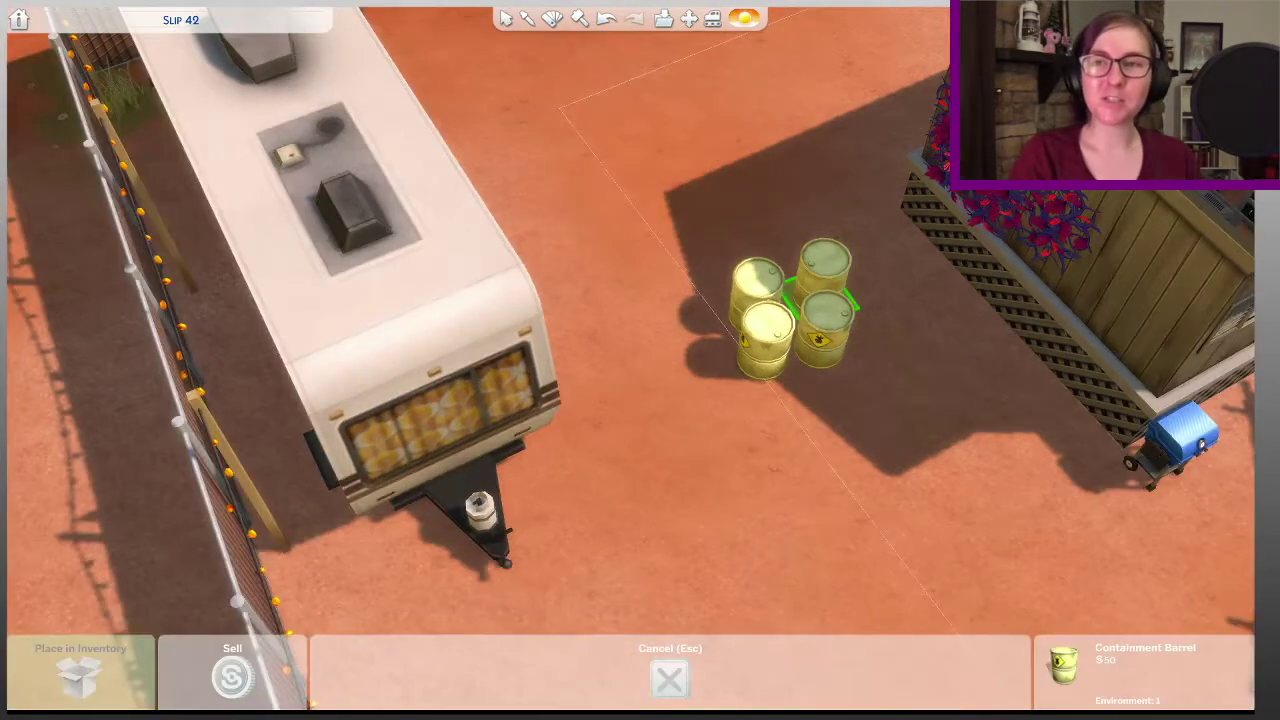
click(905, 235)
click(825, 320)
click(940, 268)
click(765, 335)
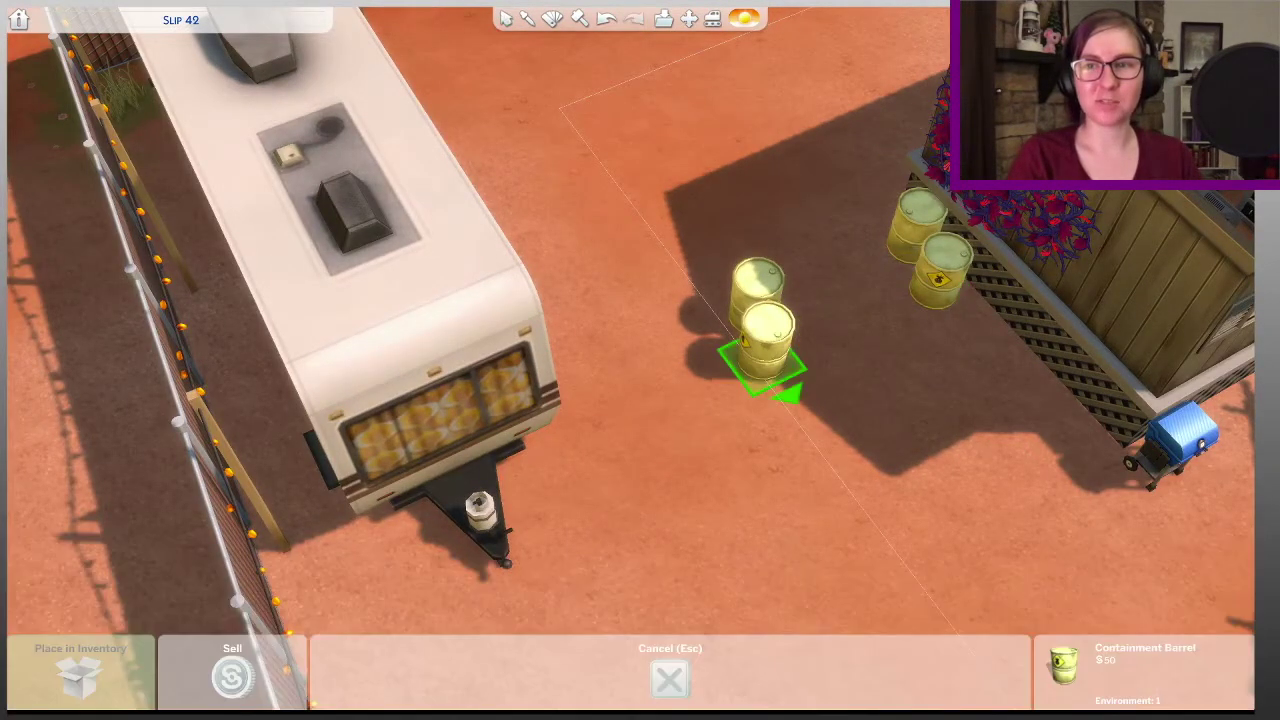
click(887, 258)
click(757, 295)
click(905, 290)
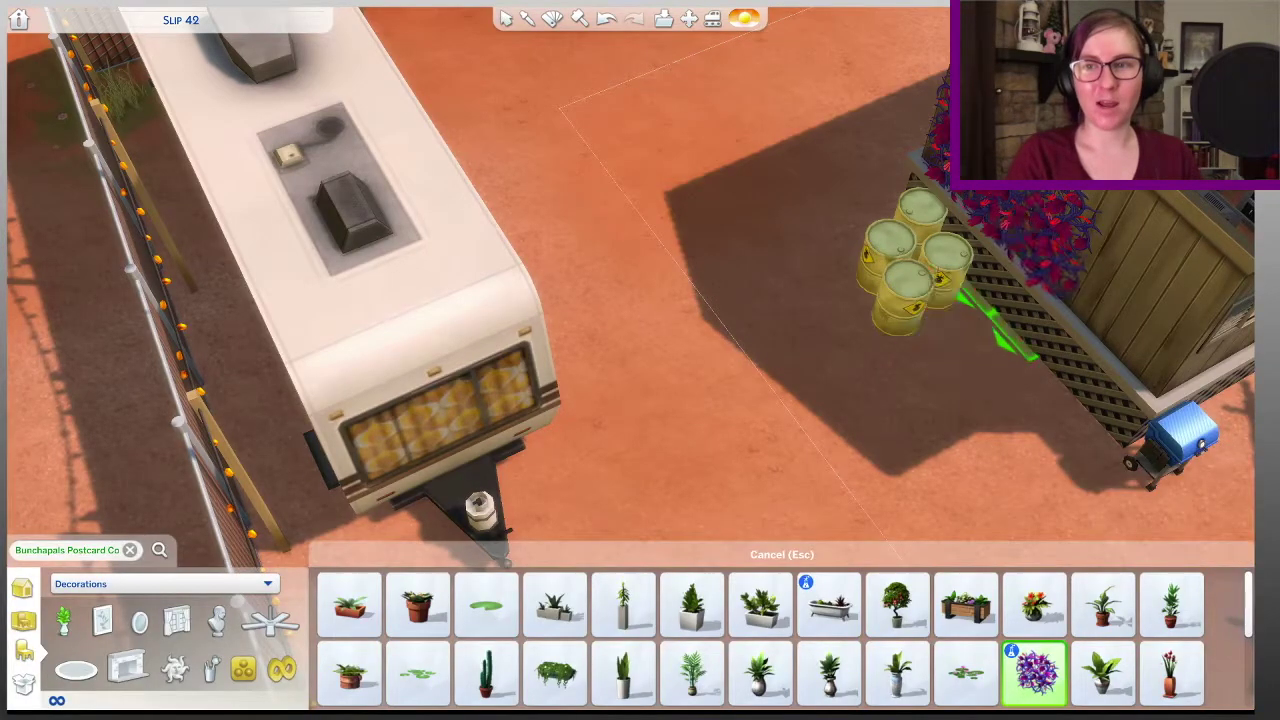
Step: Plant the Strange Wall Vines beside the barrel cluster
scroll(1005, 340, down, 1)
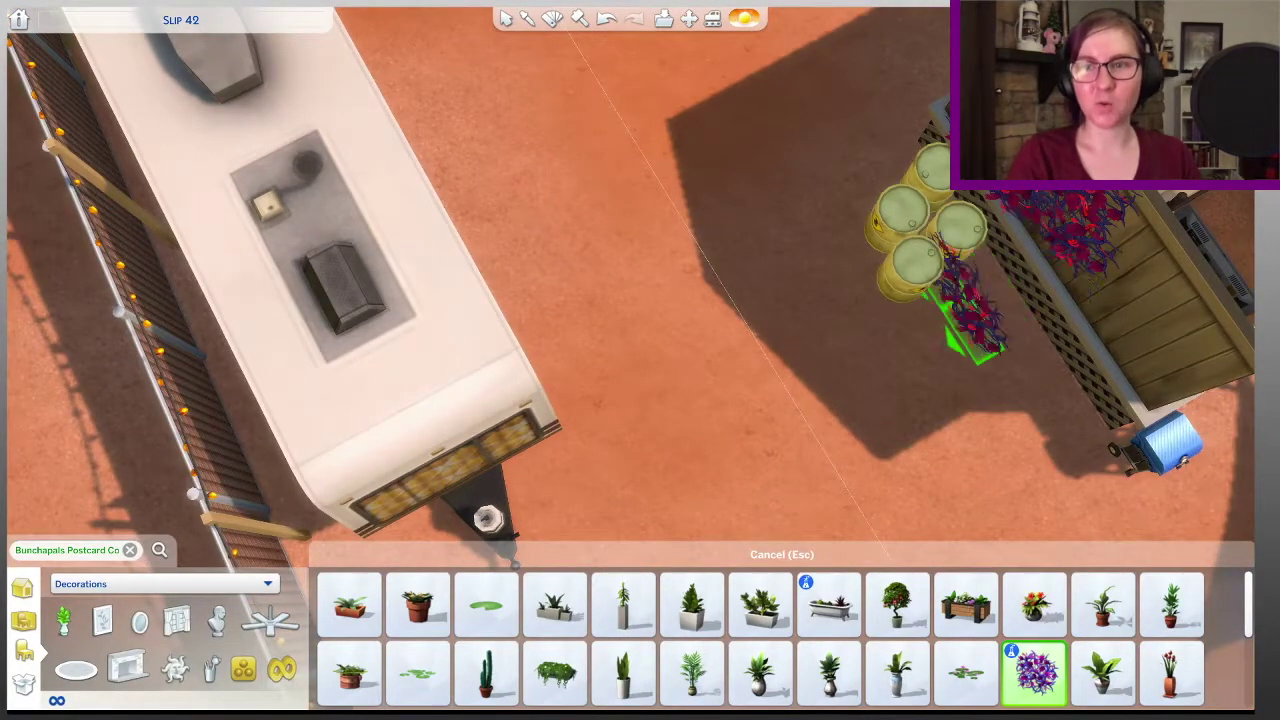
click(1019, 250)
scroll(640, 300, down, 2)
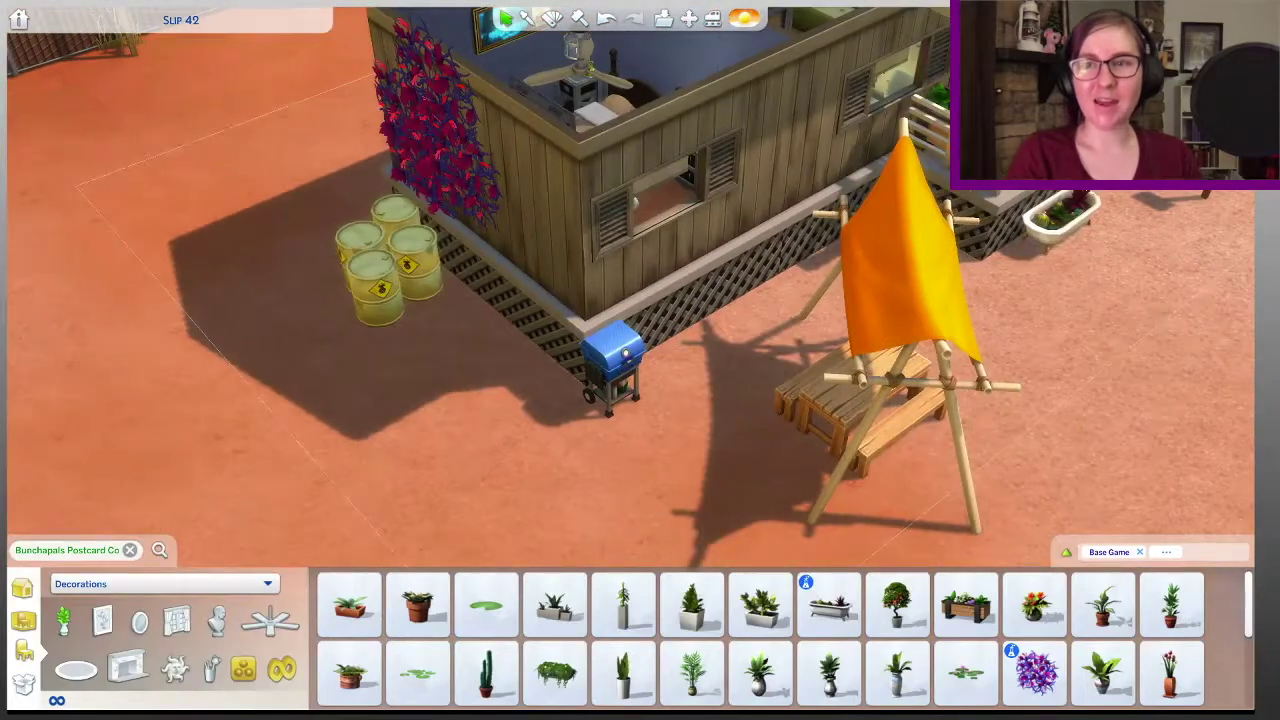
scroll(640, 300, up, 2)
scroll(640, 300, up, 3)
key(Home)
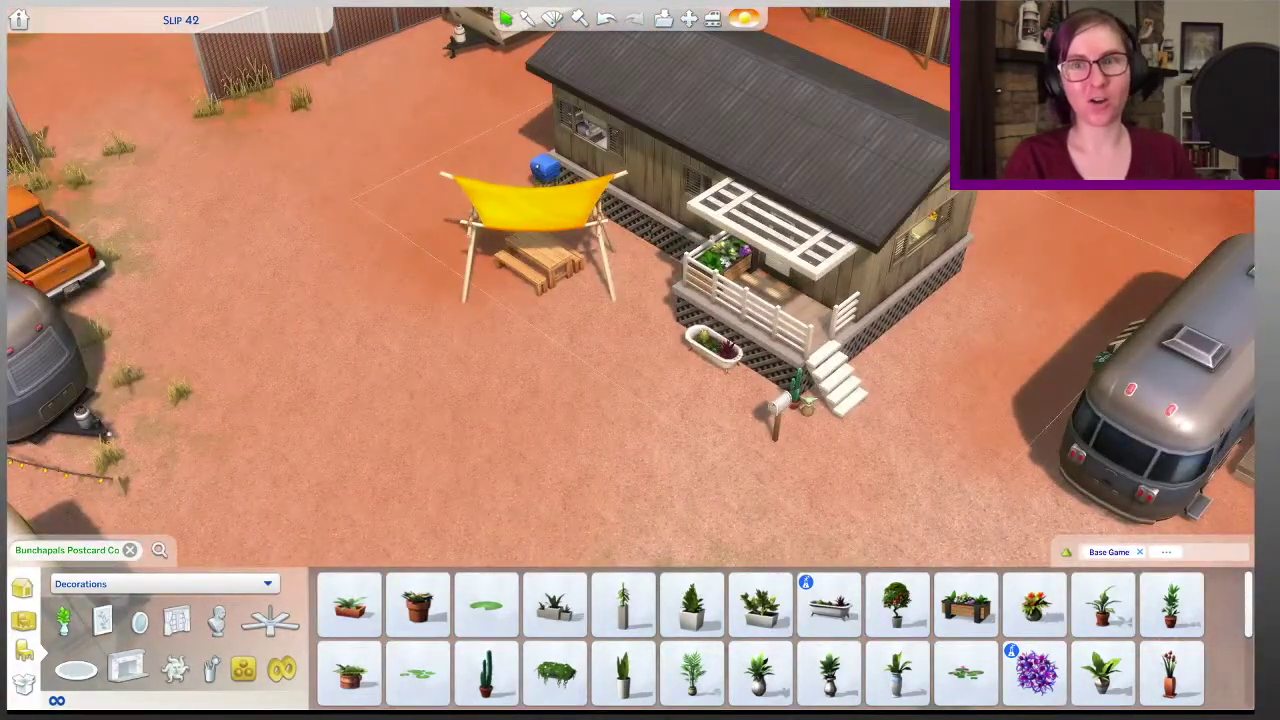
scroll(640, 300, down, 1)
click(44, 592)
click(828, 605)
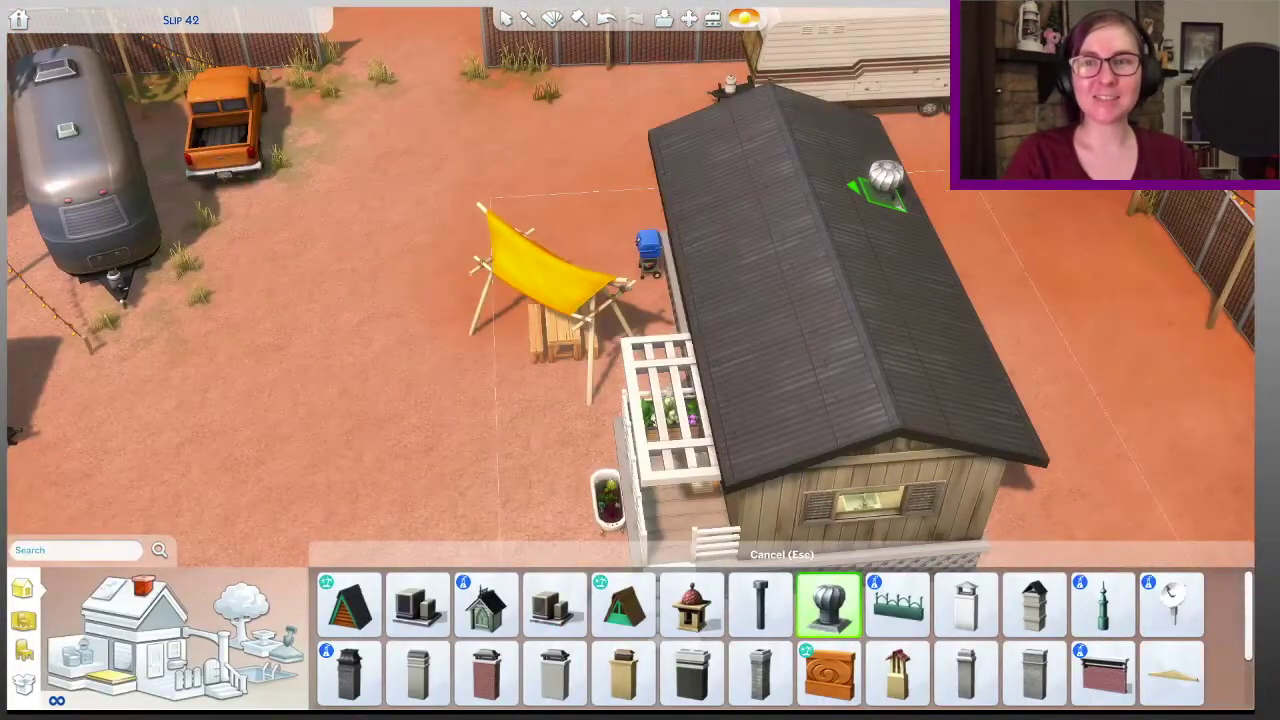
key(period)
click(835, 345)
key(period)
click(1172, 605)
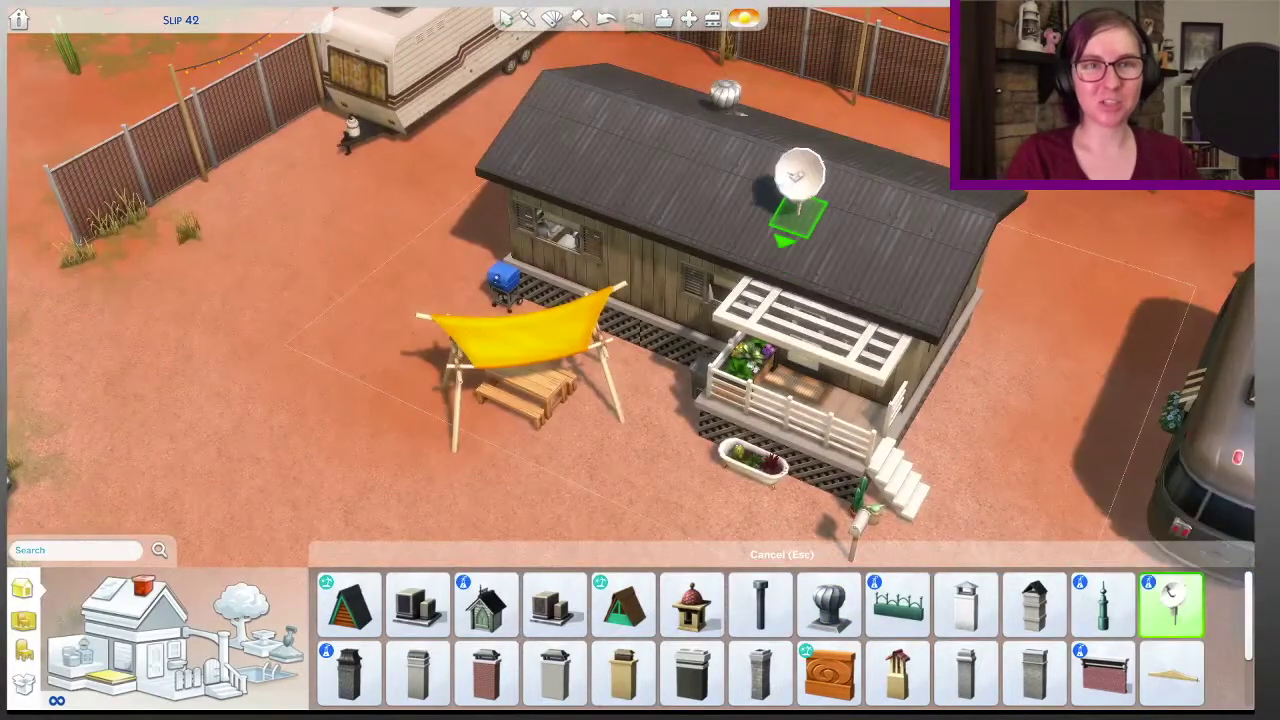
click(797, 178)
key(period)
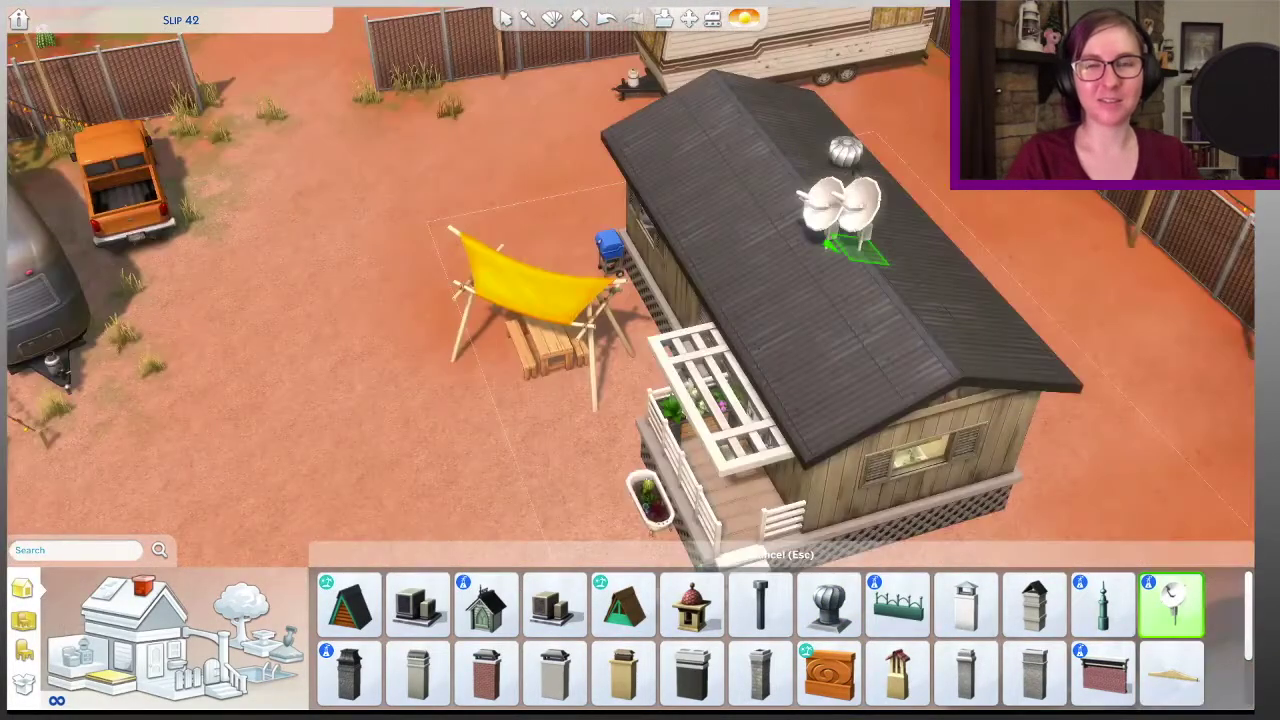
key(period)
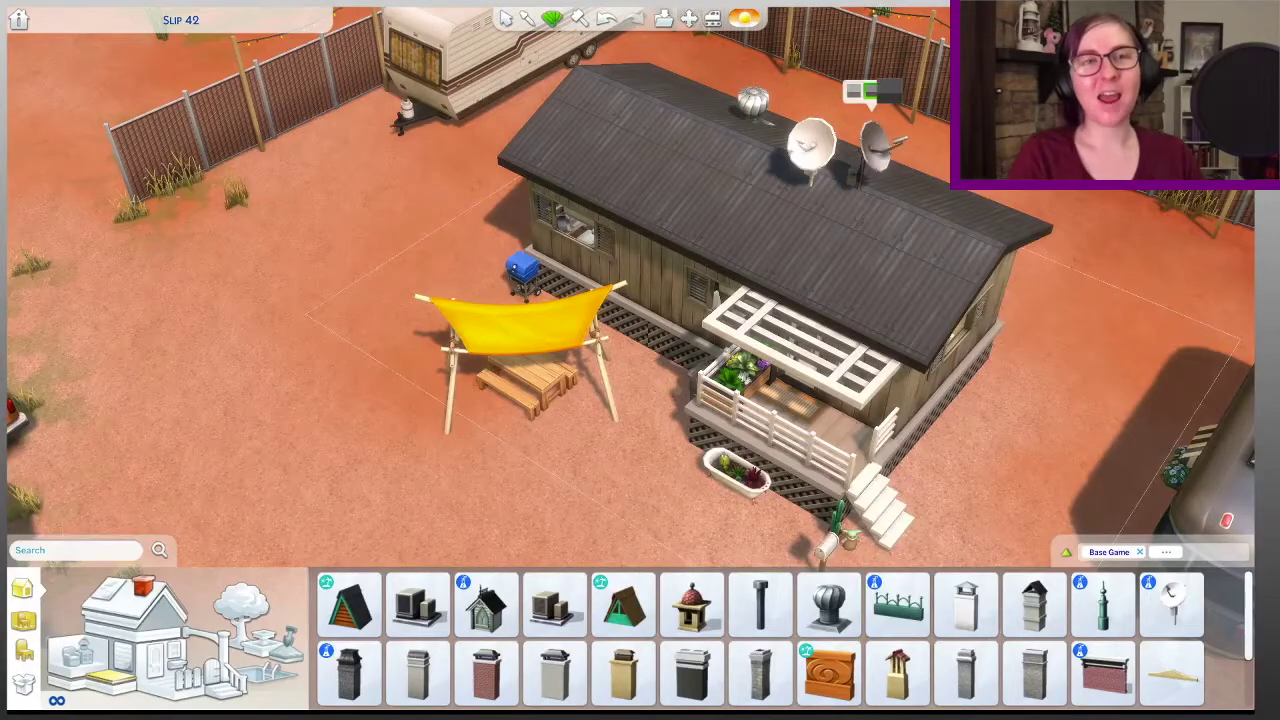
click(1173, 602)
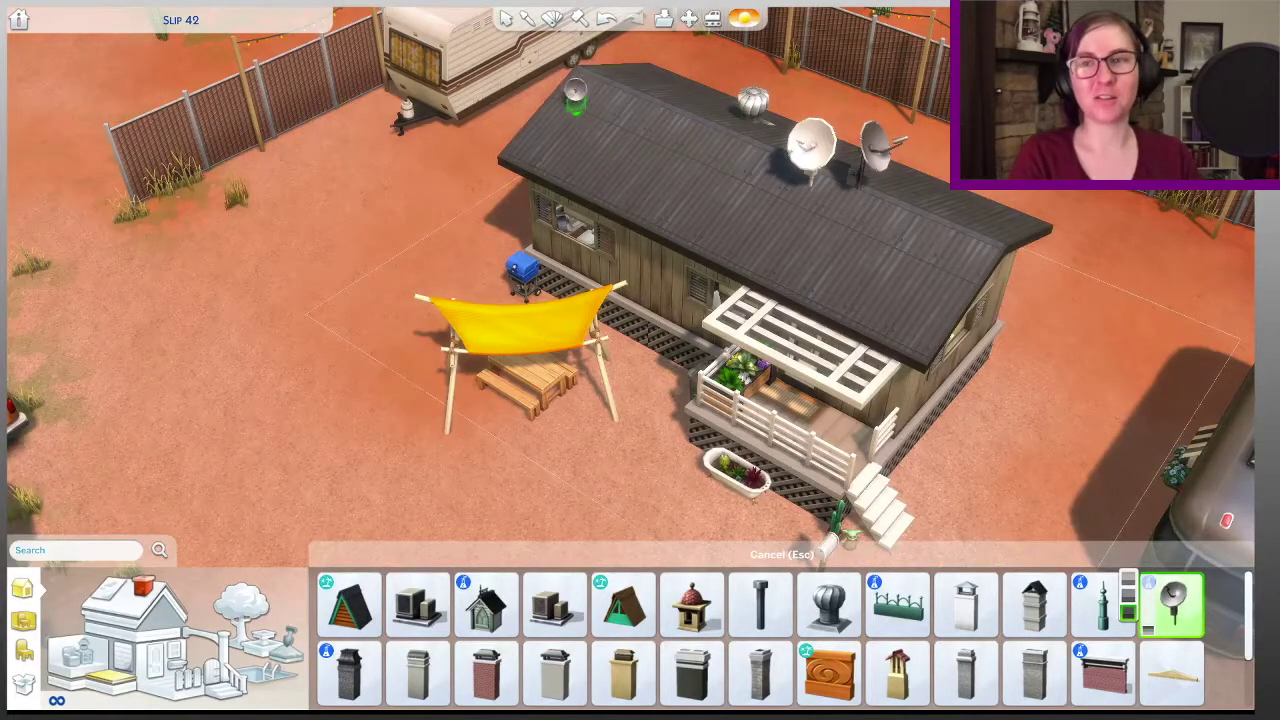
key(Escape)
key(period)
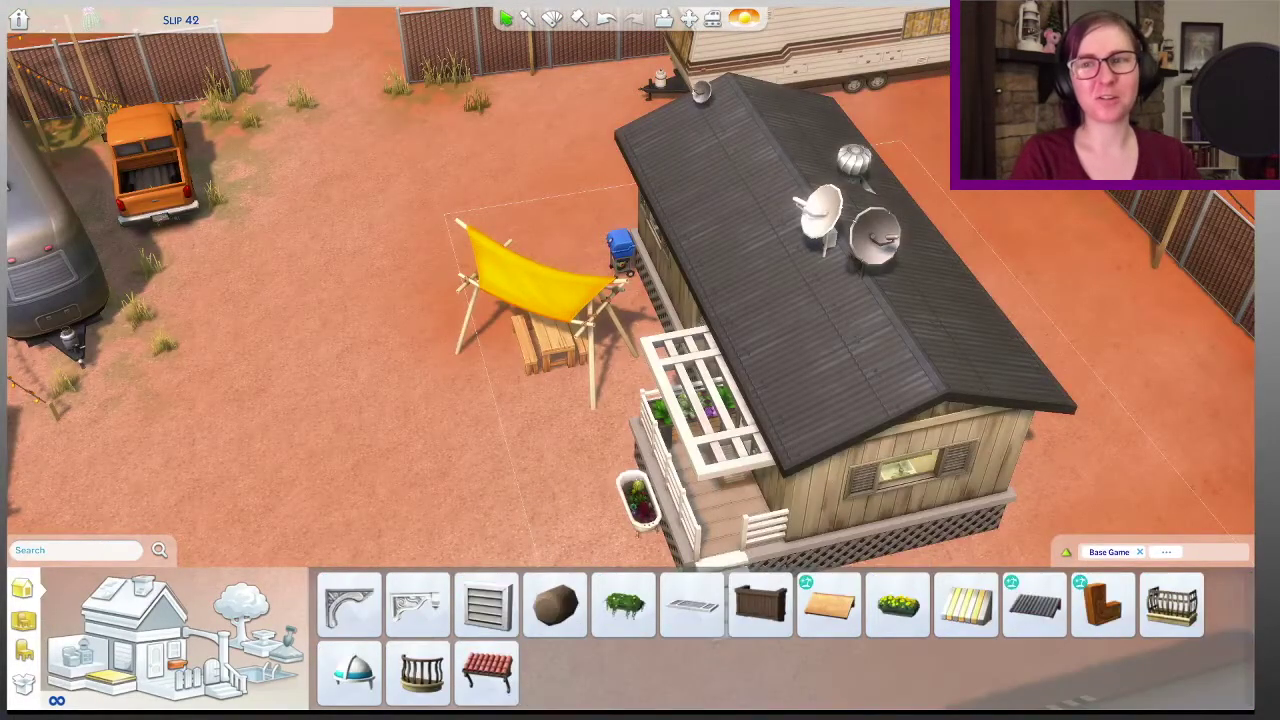
key(period)
key(comma)
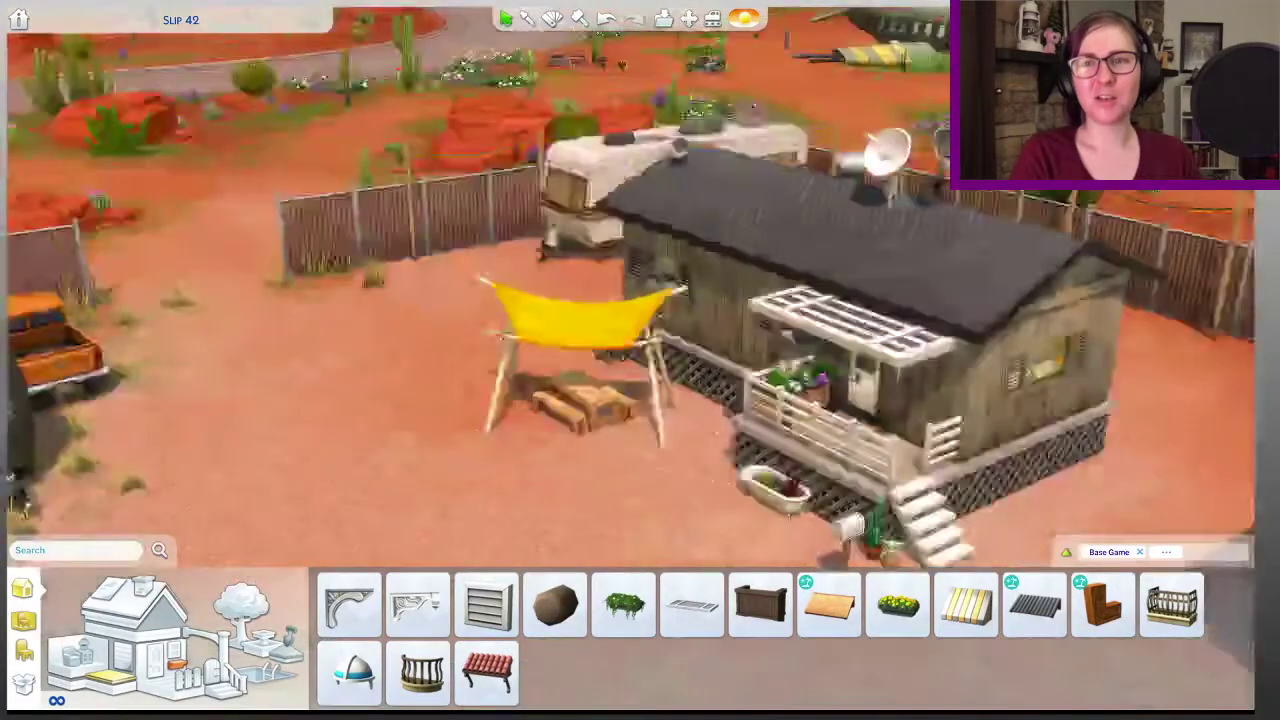
key(comma)
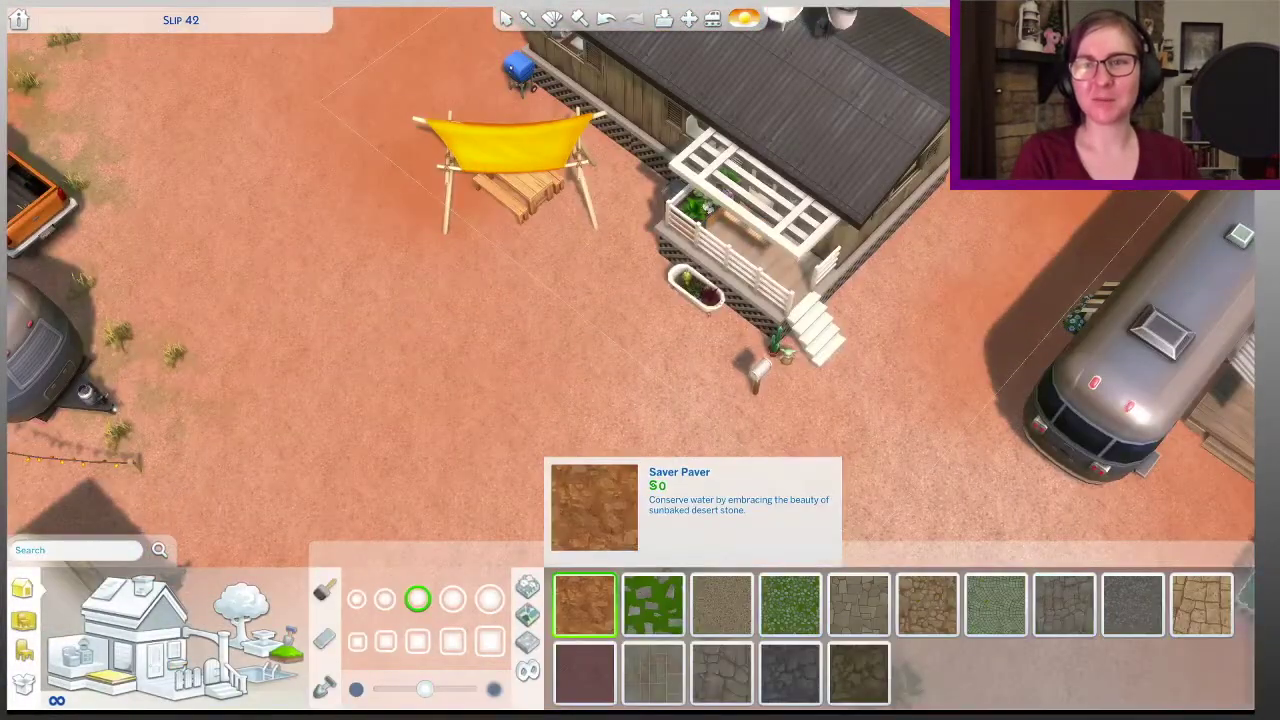
Step: Paint dark brown dirt patches around the leaking barrels with Terrain Paint
click(585, 605)
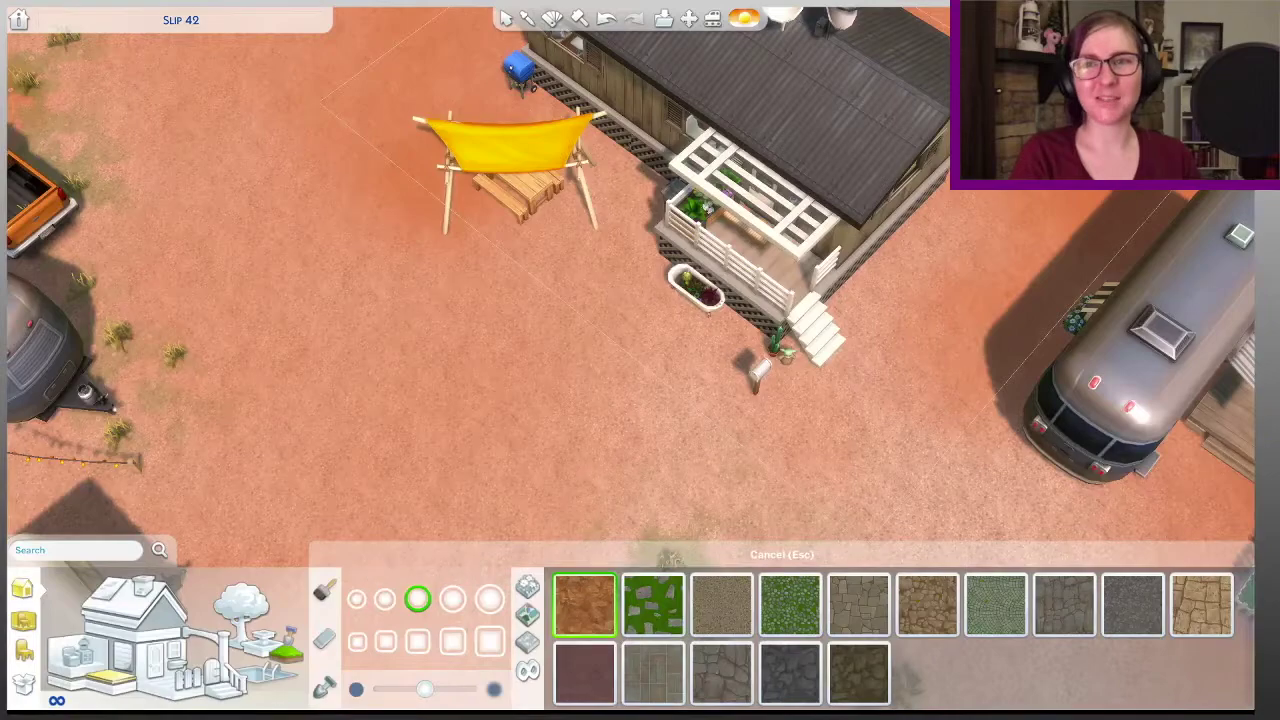
click(527, 641)
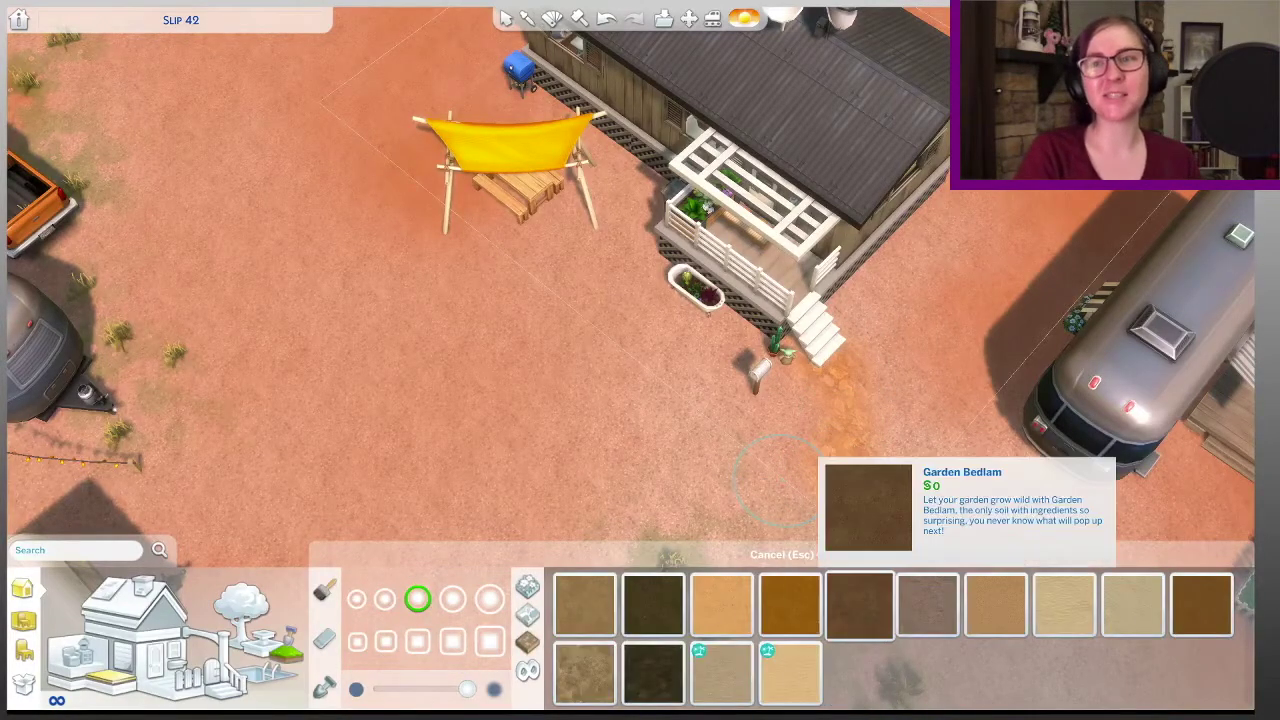
click(1201, 605)
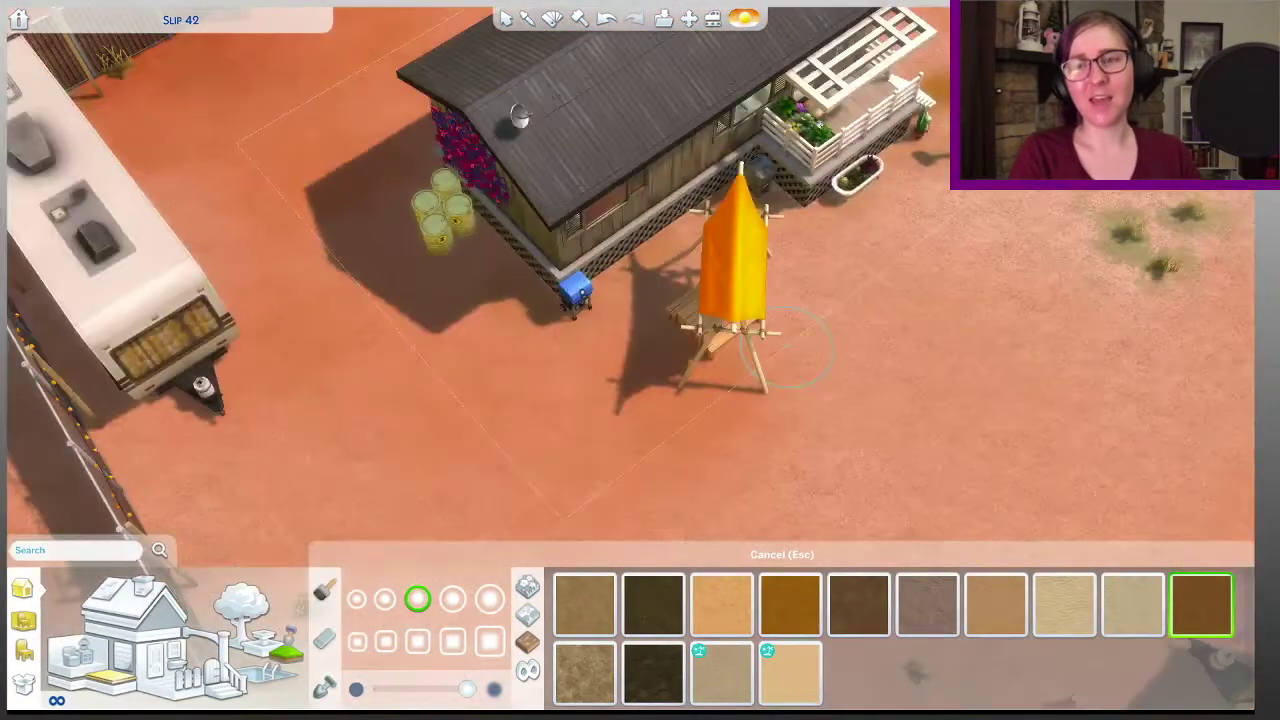
click(653, 673)
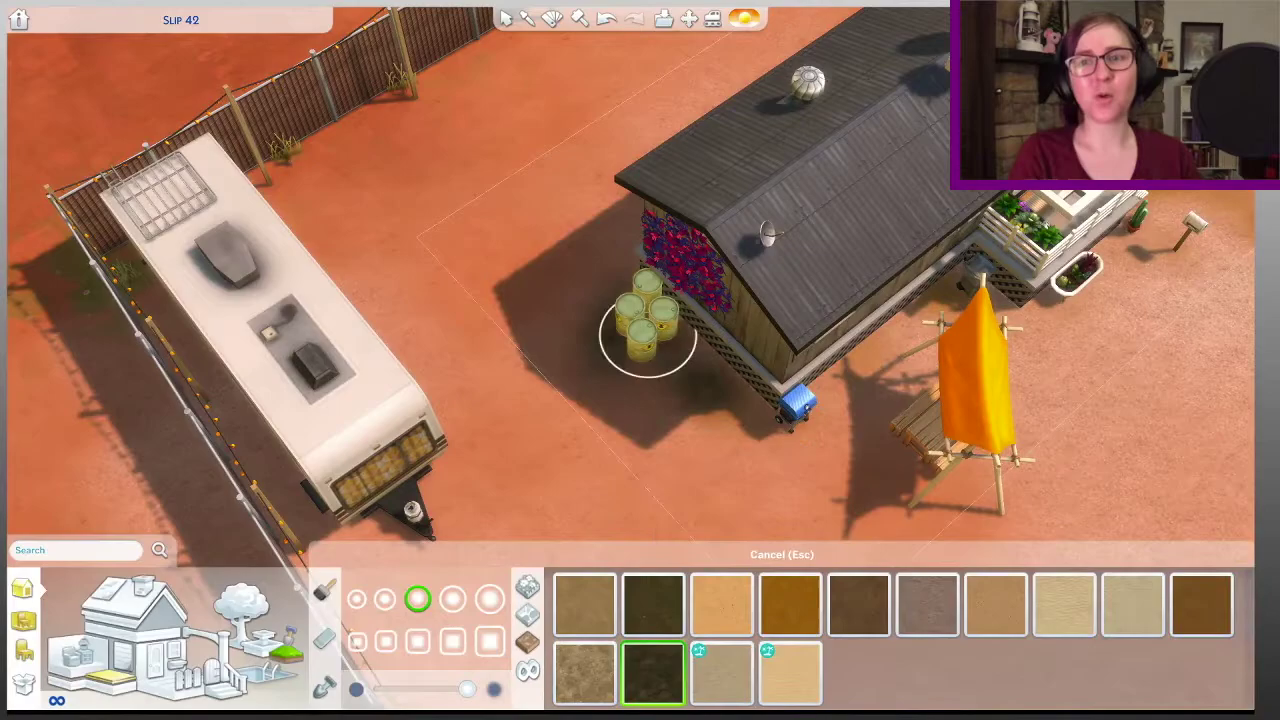
click(1201, 605)
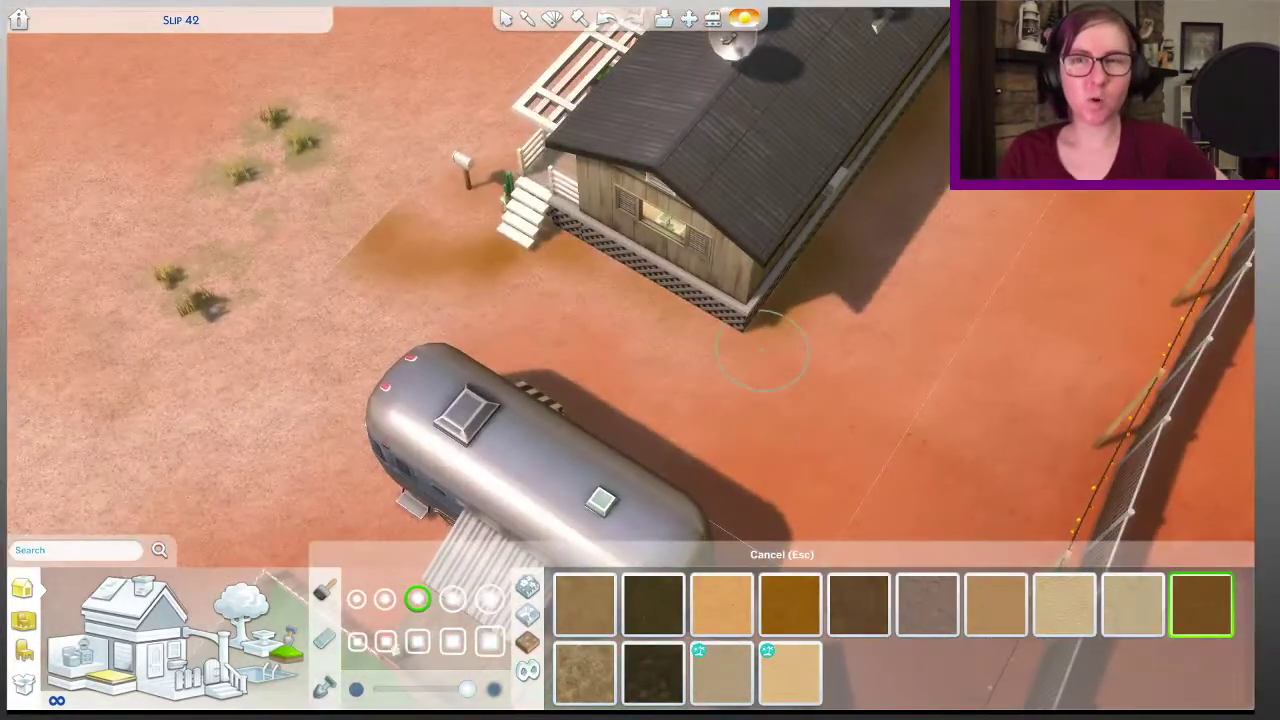
Step: Add sandy gravel and patchy dirt-and-grass paint around the trailer and porch steps
scroll(858, 640, down, 2)
click(927, 605)
click(721, 605)
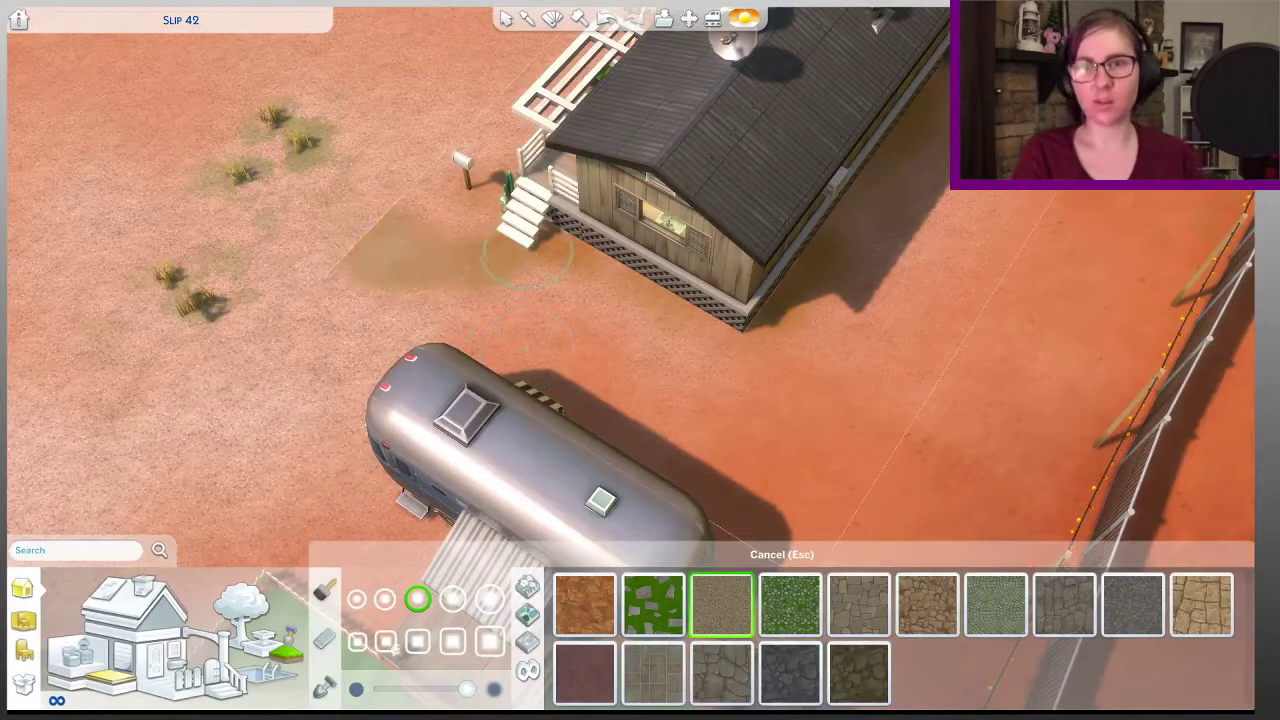
key(e)
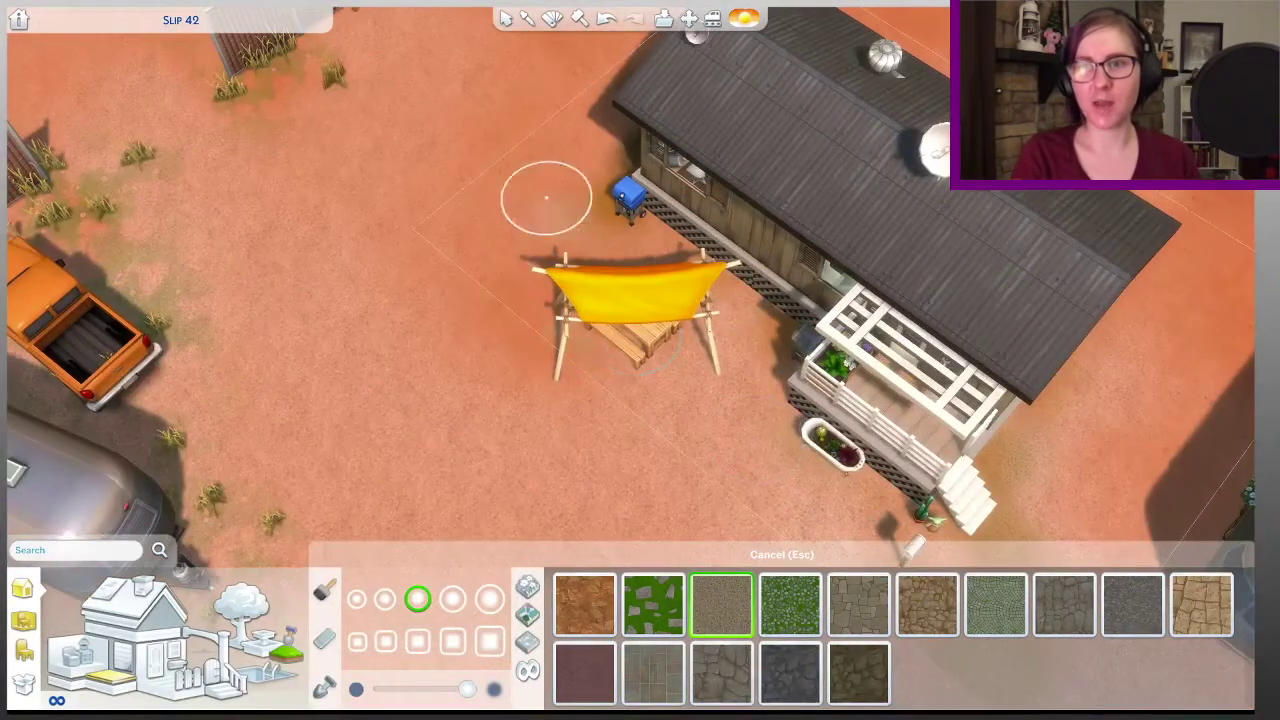
key(s)
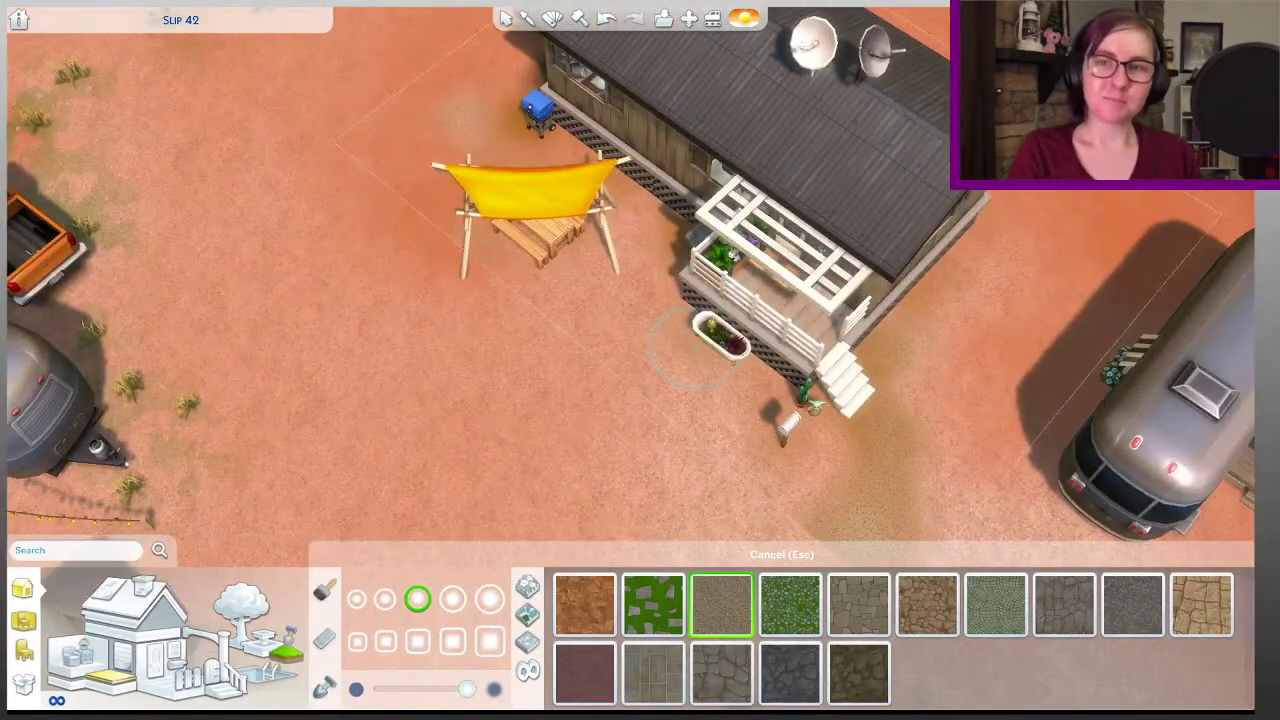
key(e)
click(527, 587)
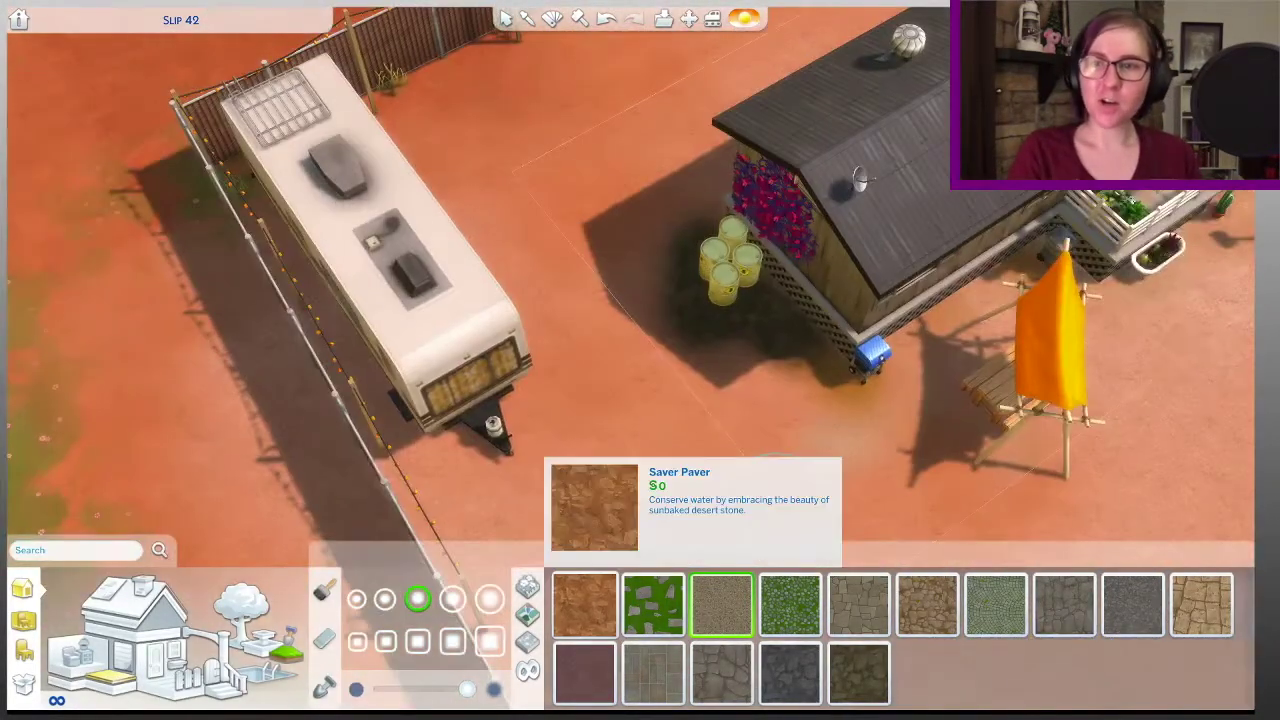
click(790, 605)
key(Escape)
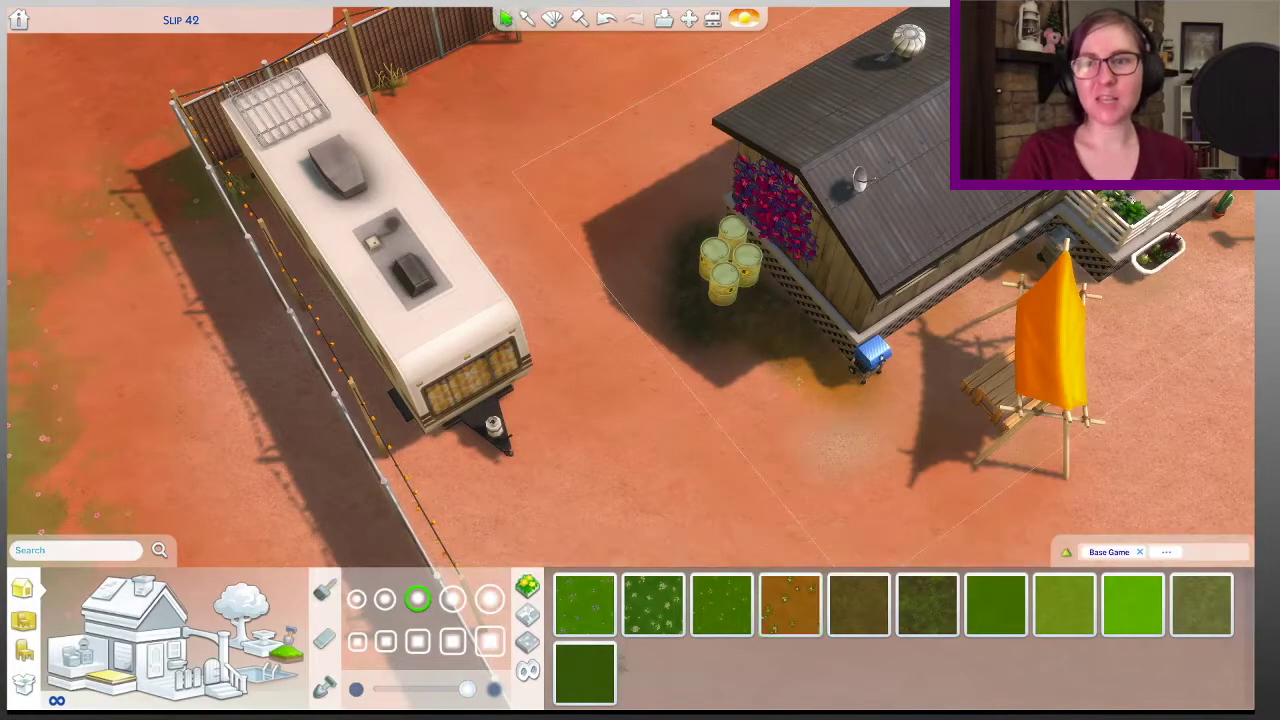
Step: Place two Cluster Fire tiki torches beside the shade canopy, previewing them at night
key(e)
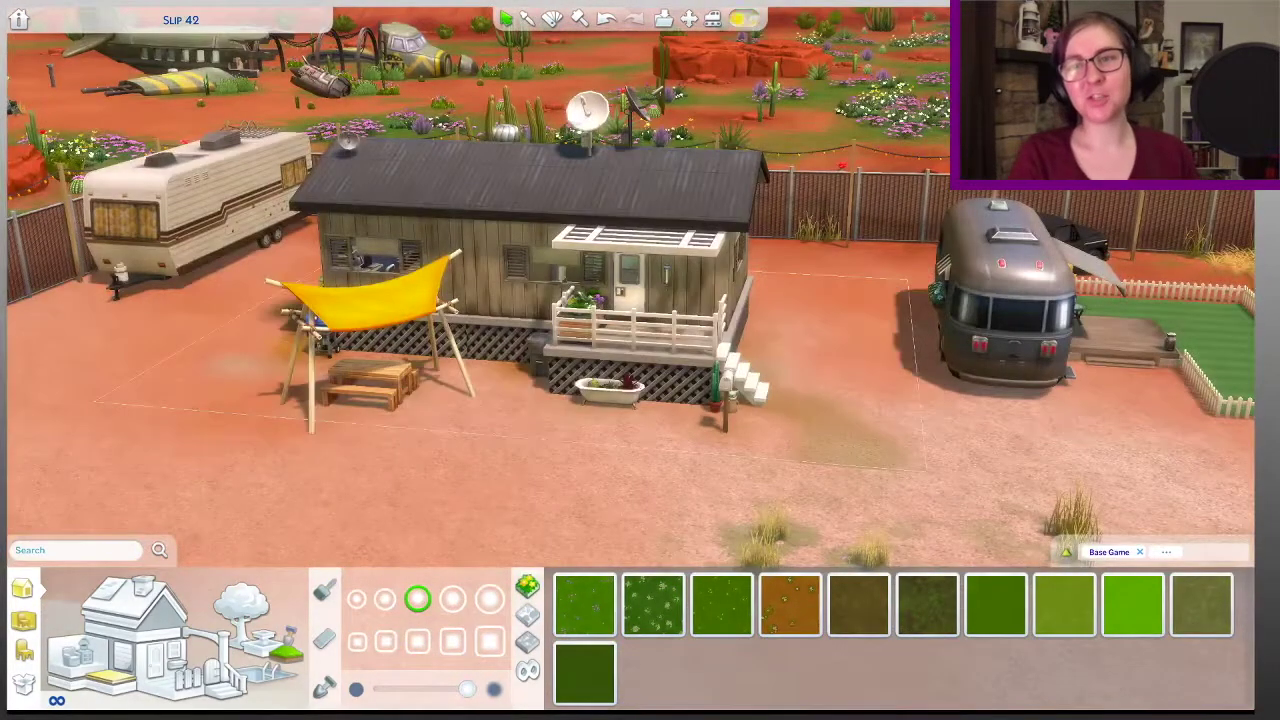
click(743, 18)
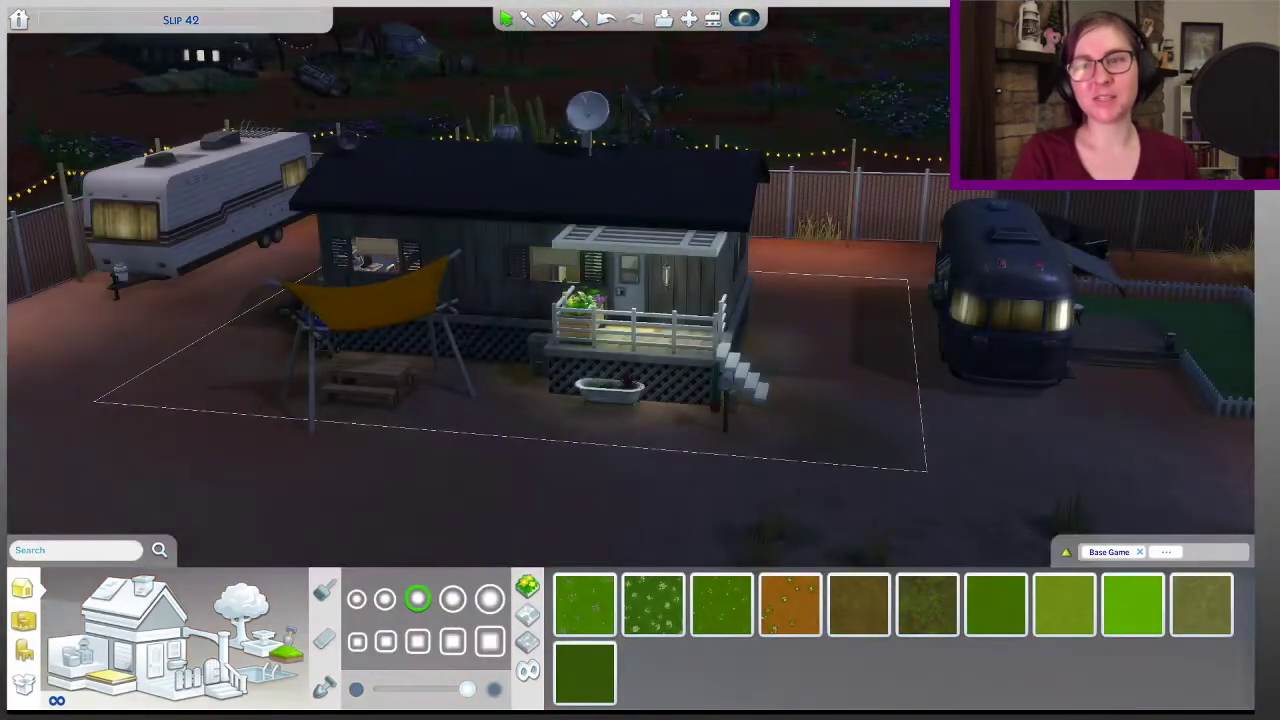
click(240, 605)
click(165, 584)
click(349, 672)
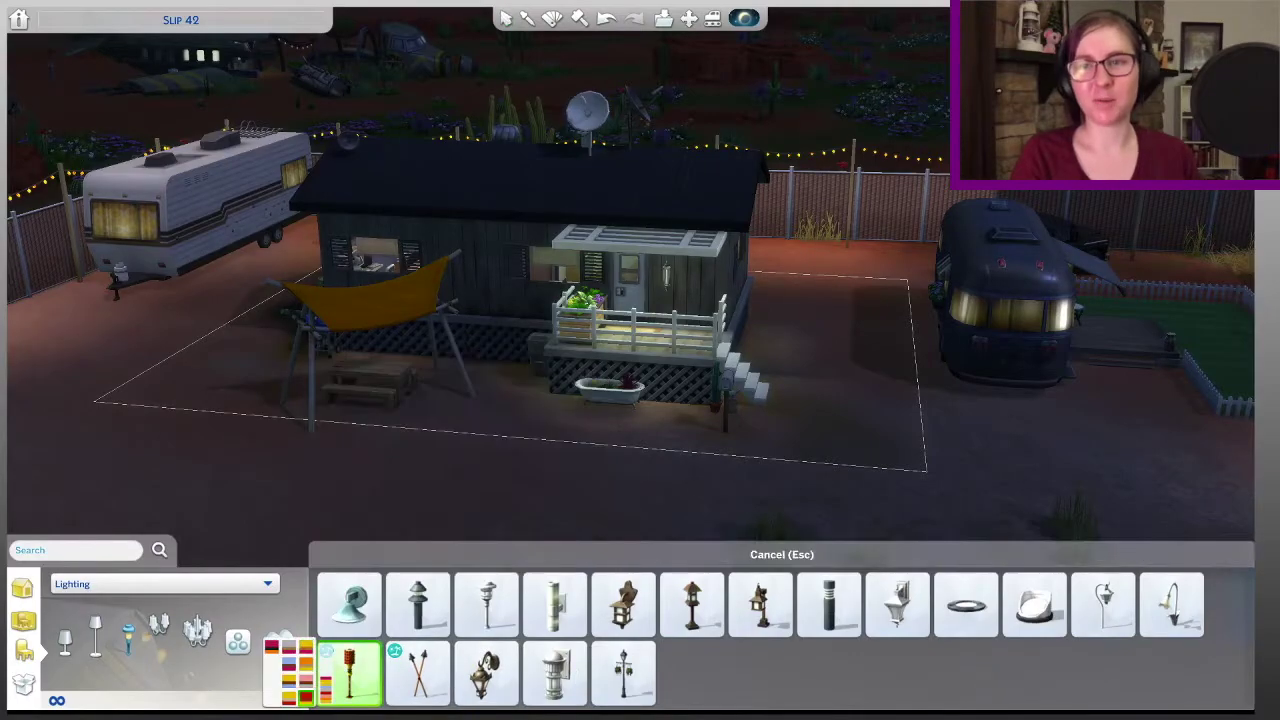
click(491, 415)
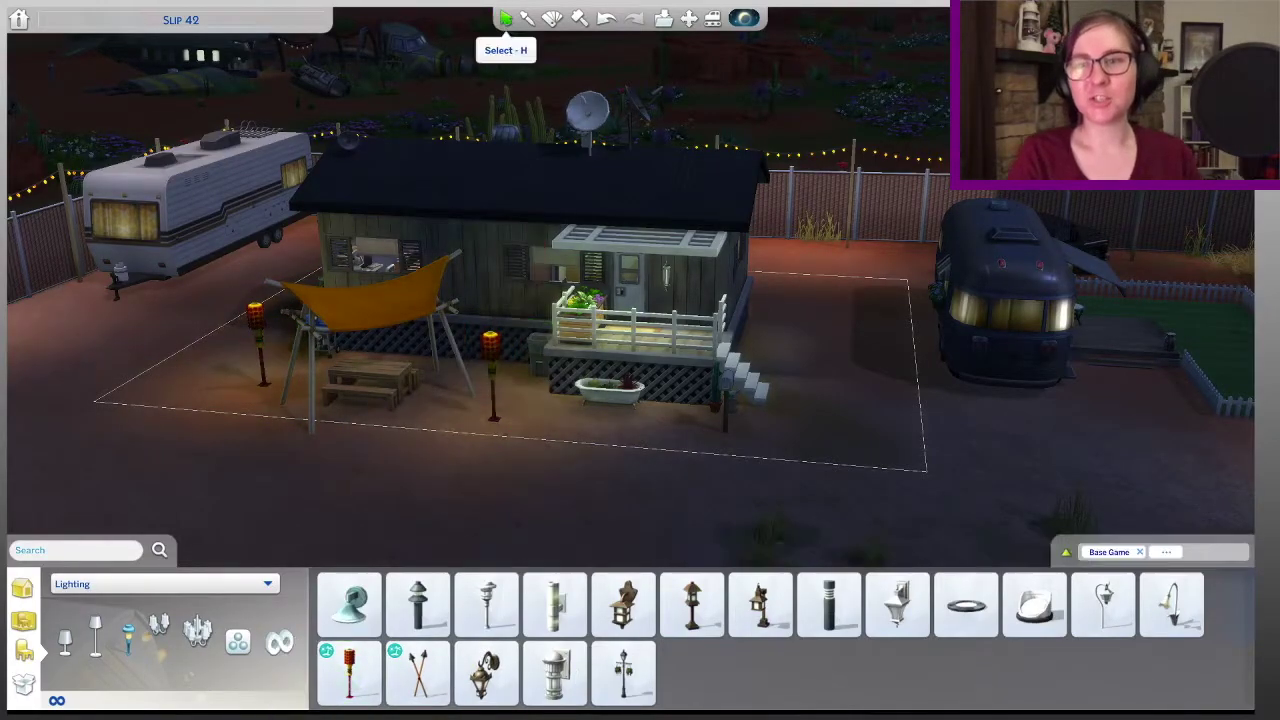
key(e)
Step: Back in daylight, set two rows of garden pots beside the trailer's porch
click(743, 18)
click(165, 584)
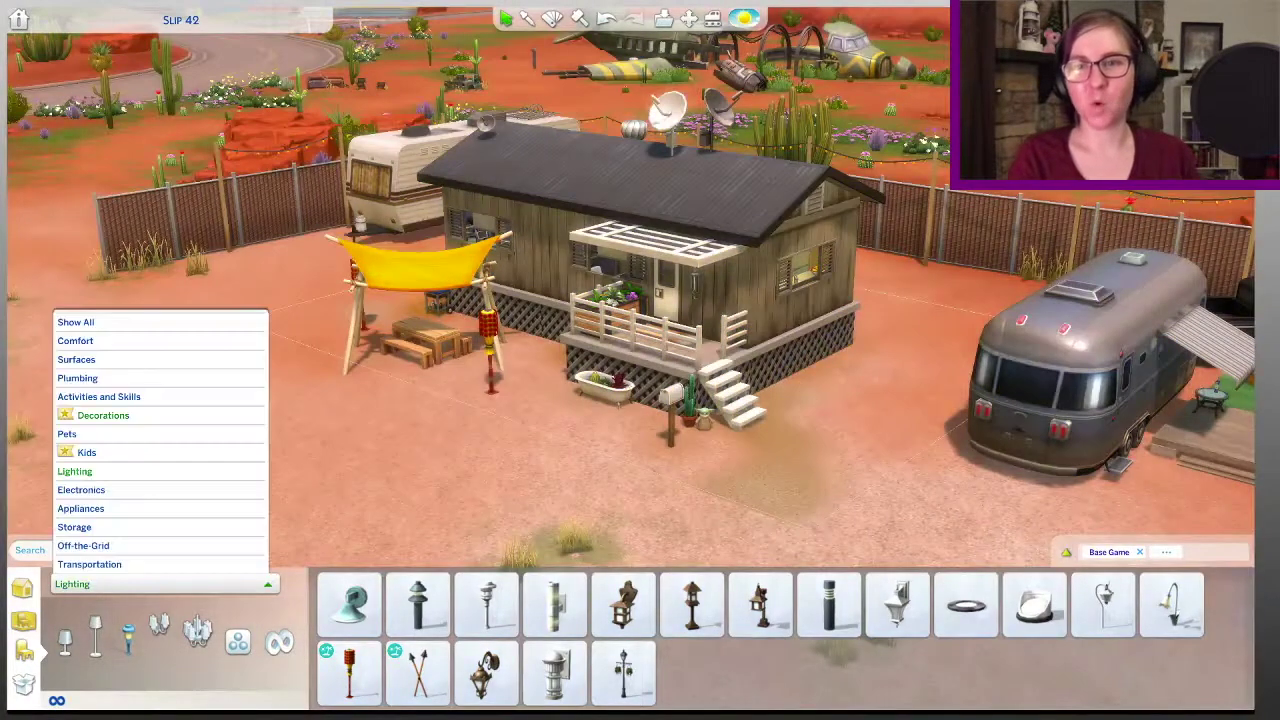
click(110, 391)
click(693, 605)
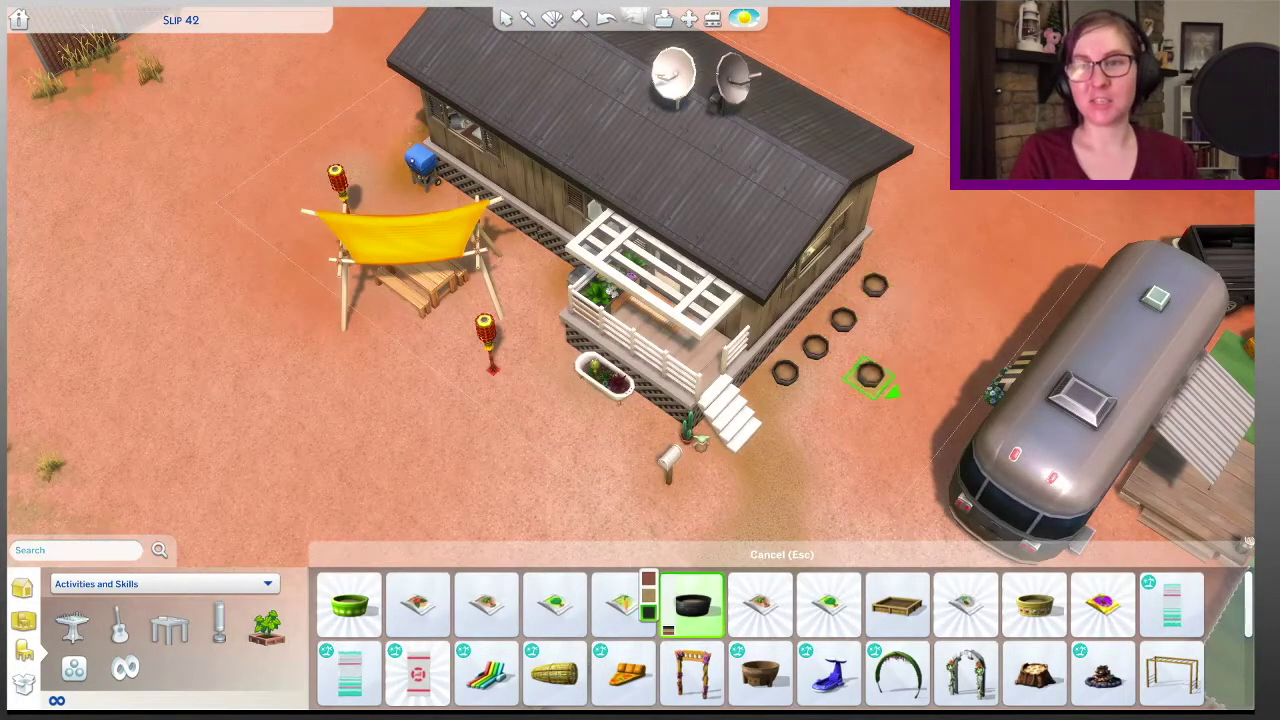
key(Escape)
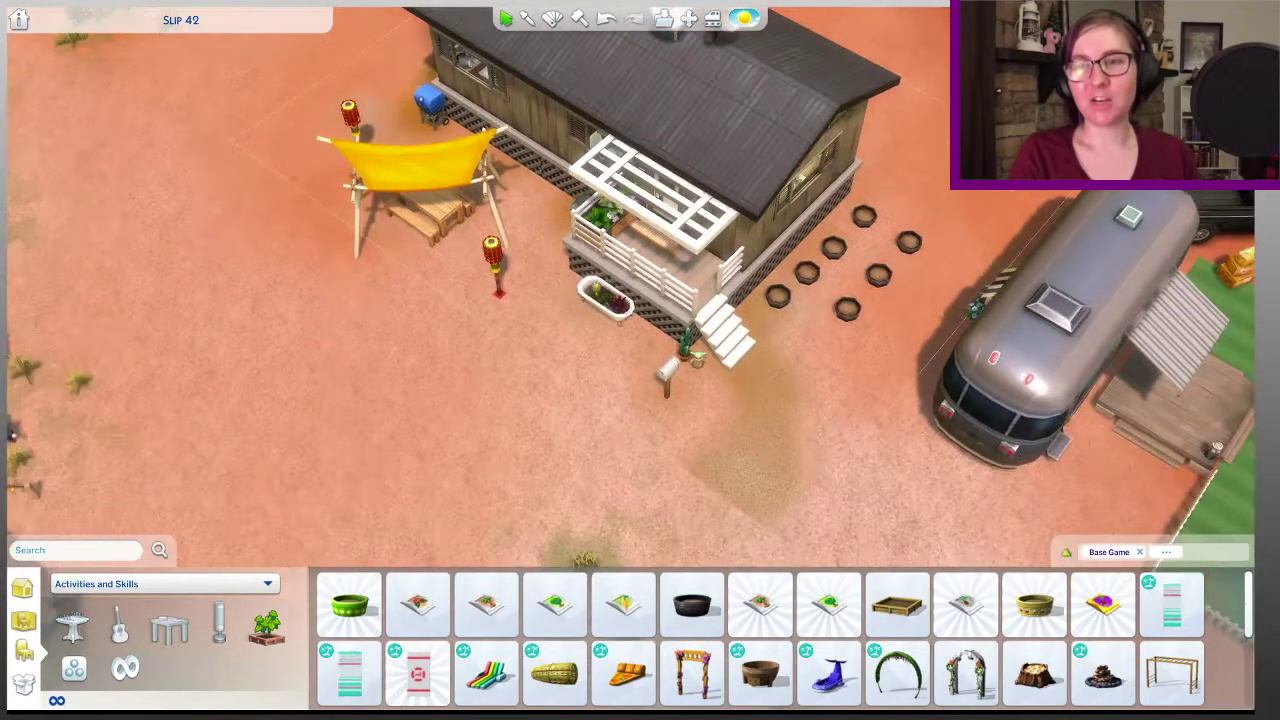
key(t)
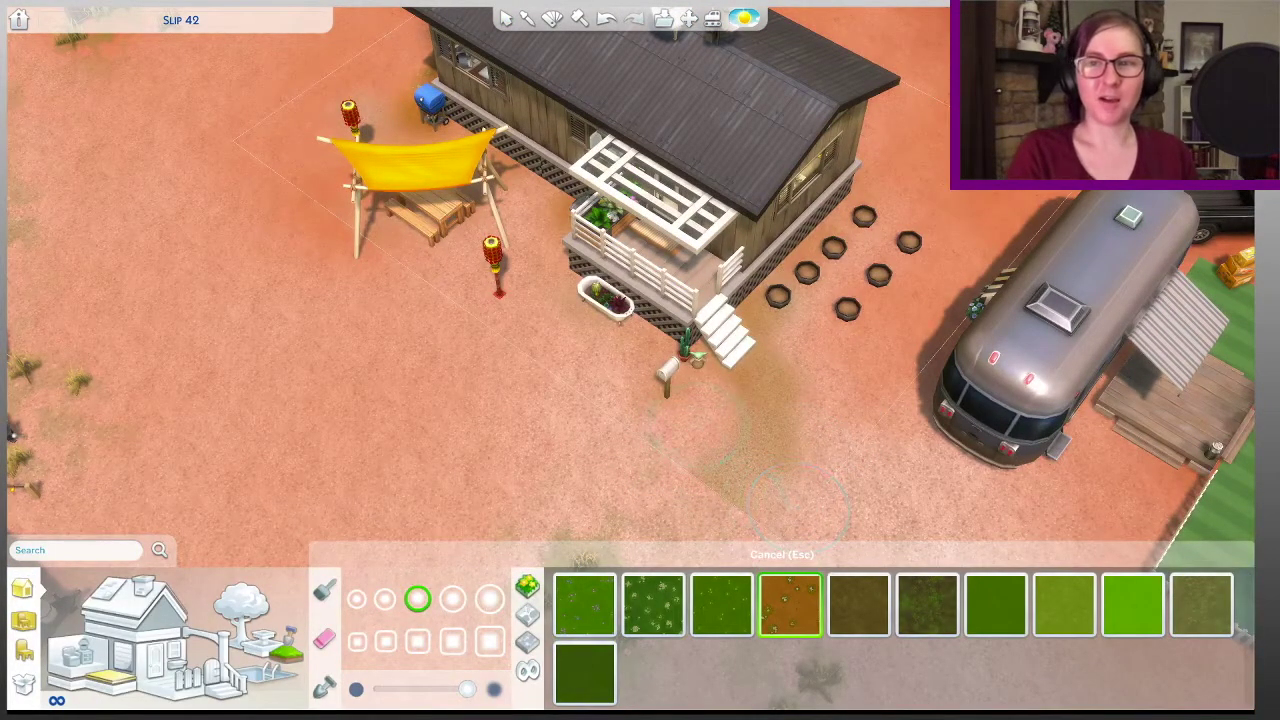
key(Escape)
scroll(820, 455, up, 2)
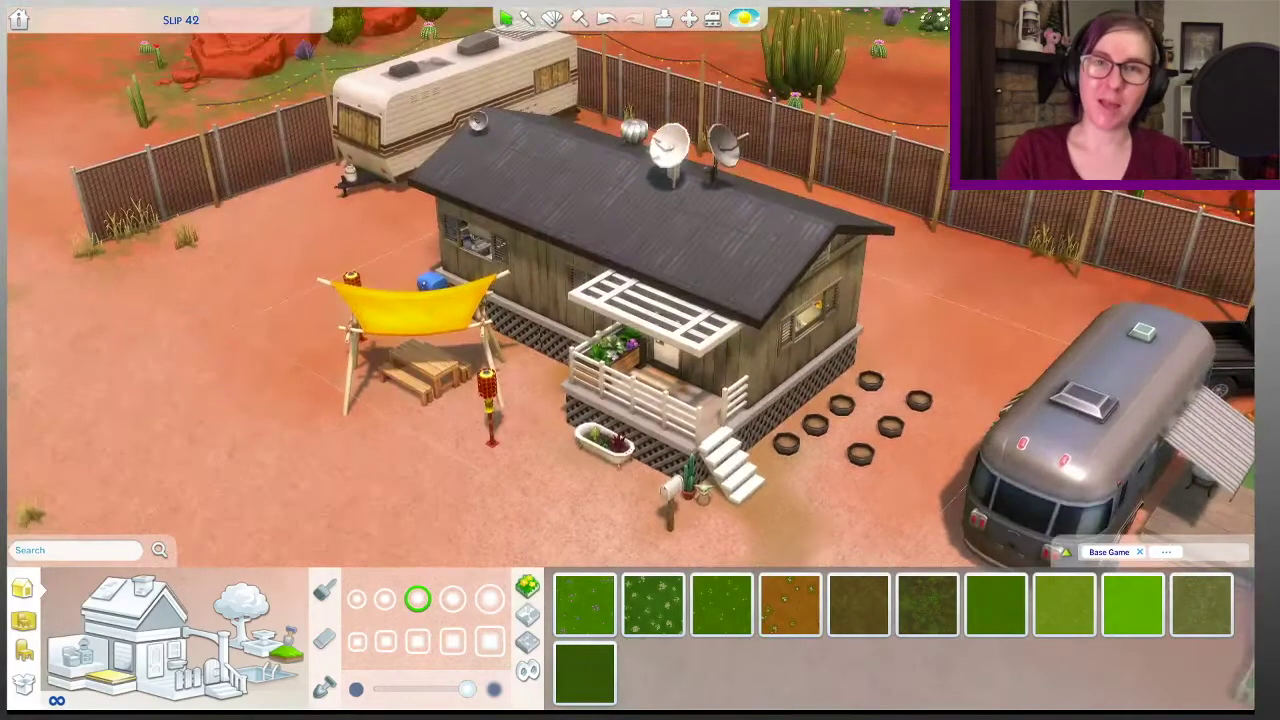
Step: Place a witch gnome from the Decorations category near the house front
key(e)
key(x)
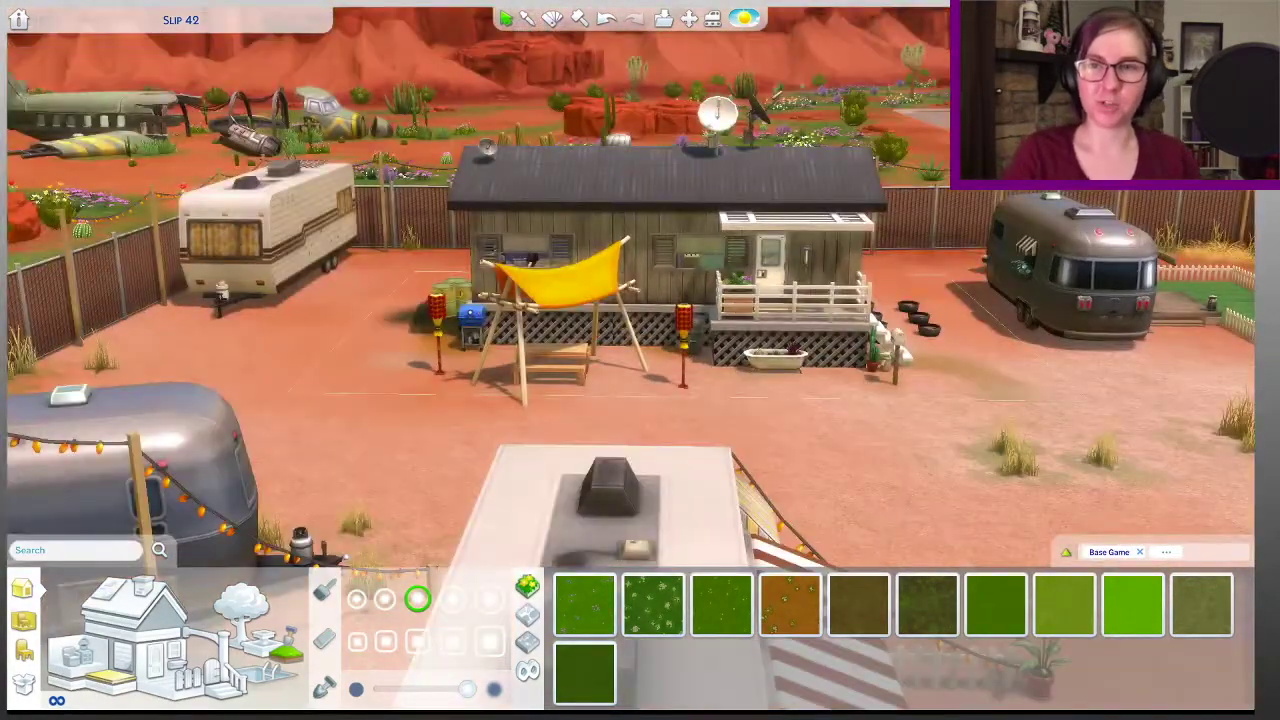
key(z)
click(22, 618)
click(100, 414)
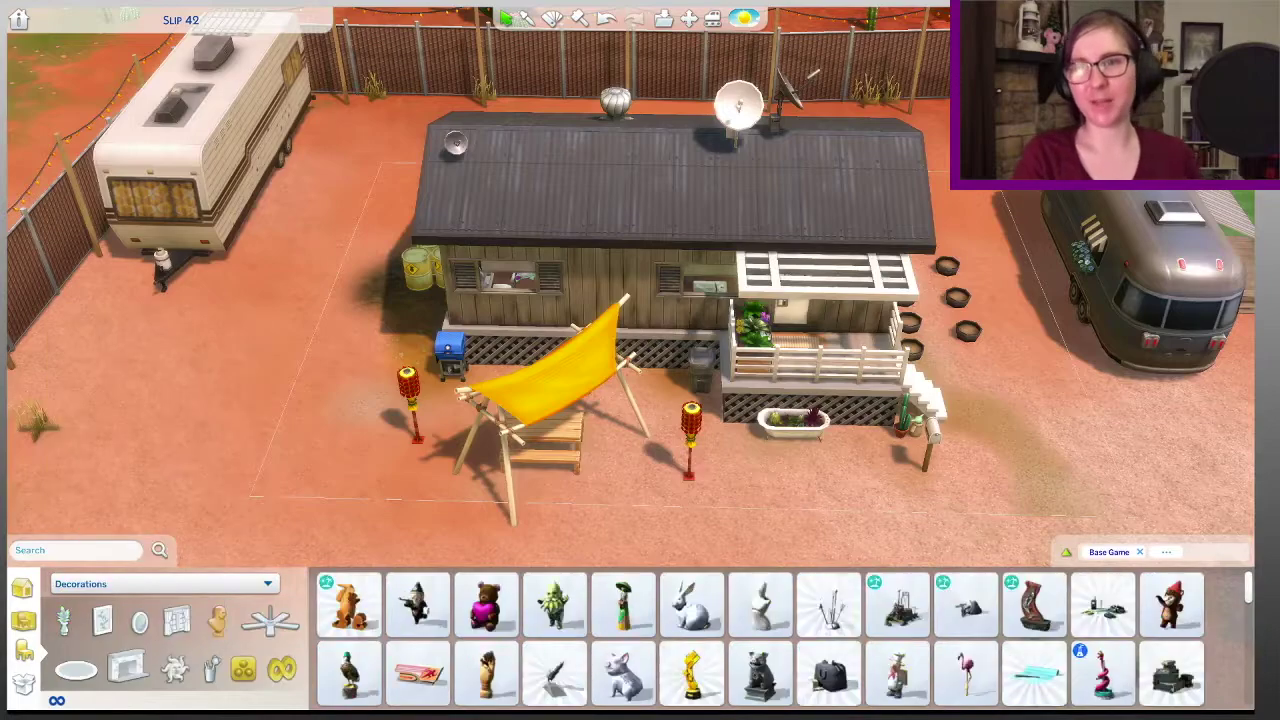
scroll(780, 640, down, 2)
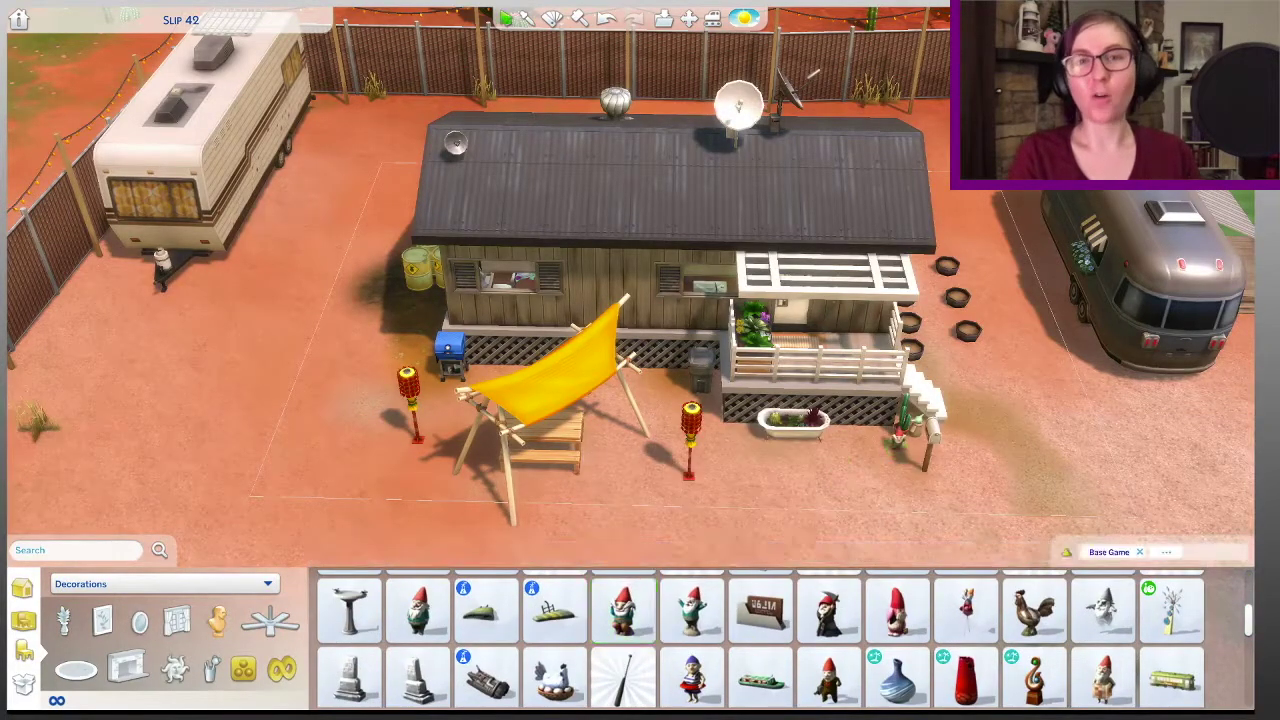
click(828, 610)
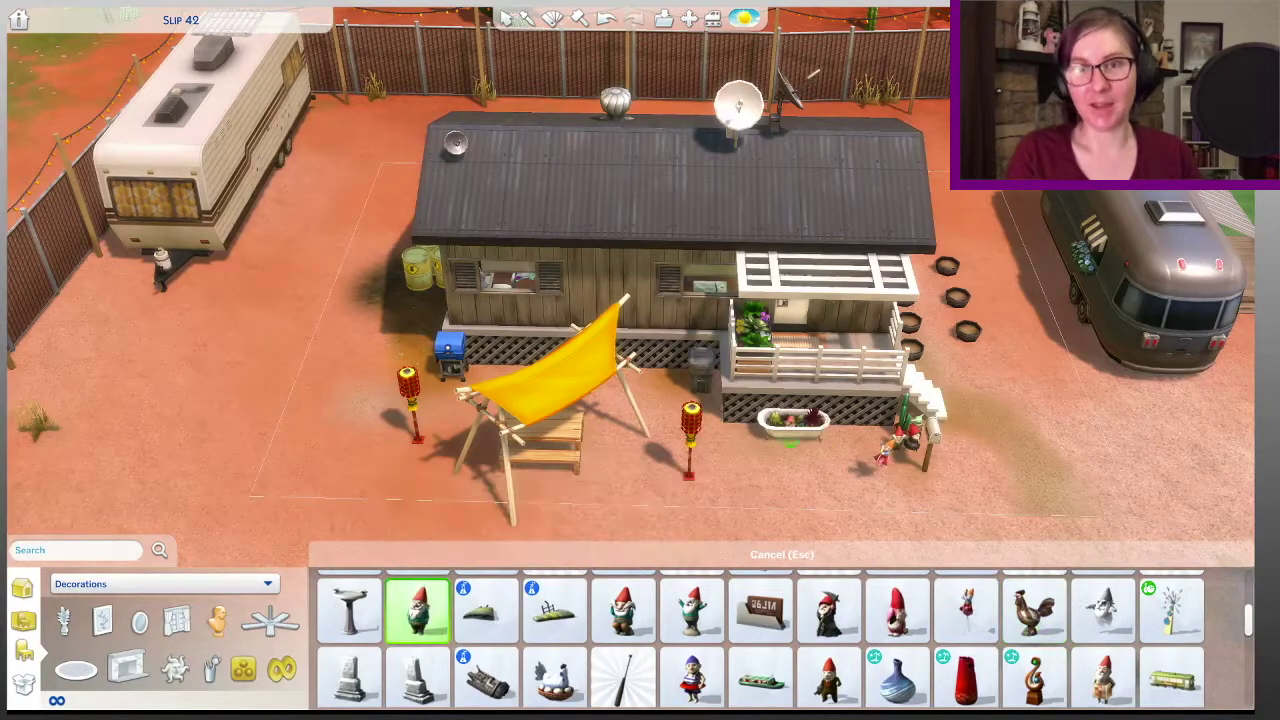
key(Escape)
scroll(640, 290, up, 3)
Step: Enter a bb. cheat in the console to unlock hidden live-edit objects
key(d)
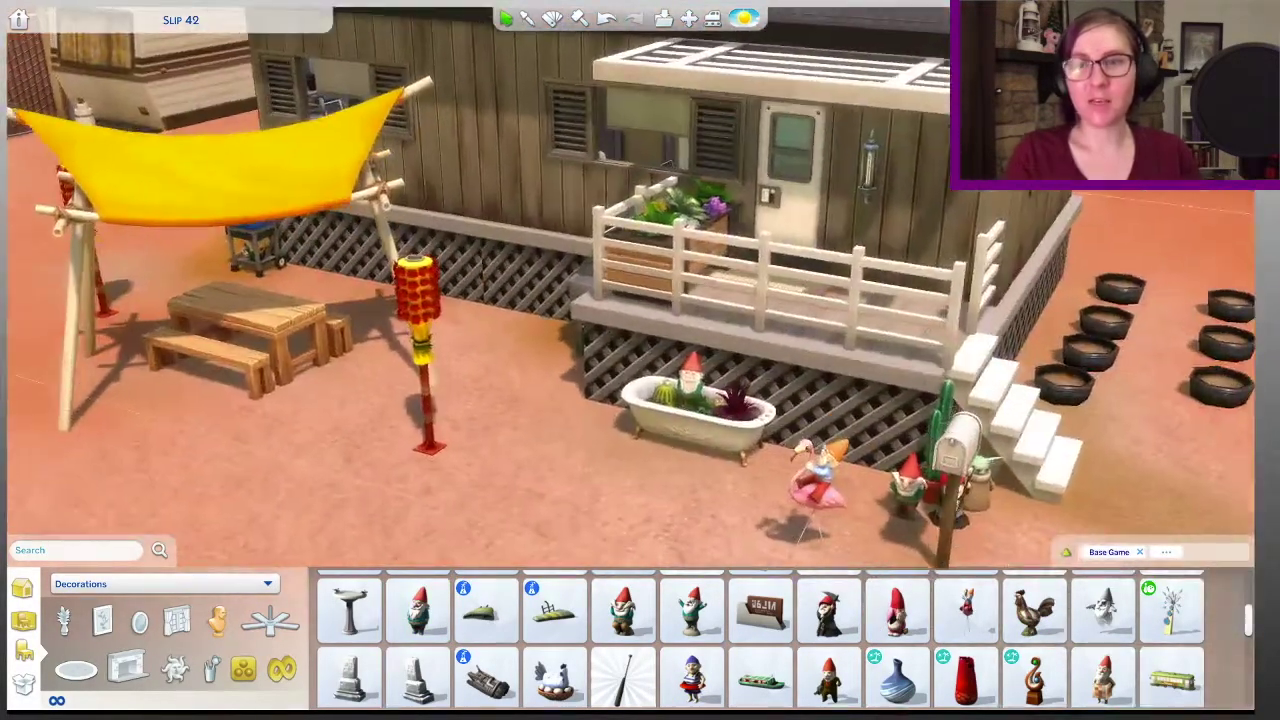
text(showliveeditobject)
key(Return)
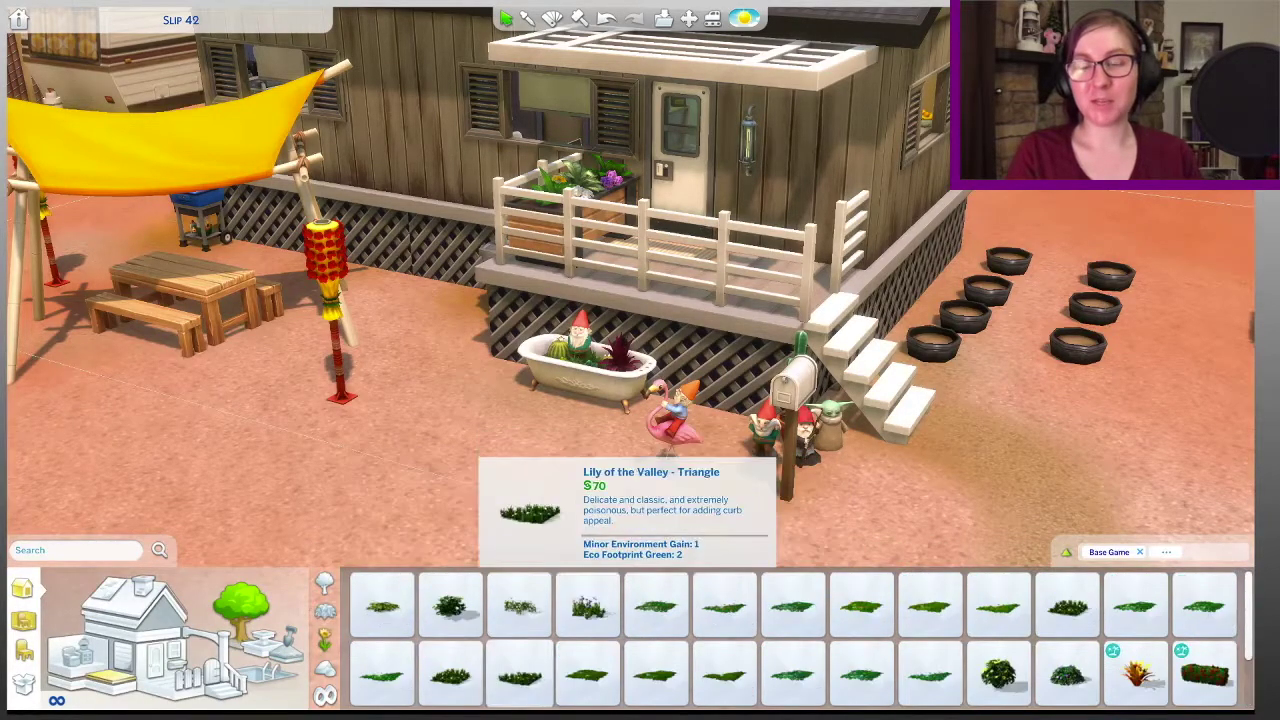
key(ctrl+shift+c)
text(bb.)
key(Return)
Step: Plant a barrel cactus and two agaves, the second enlarged, moving the cactus by the flamingo
click(519, 605)
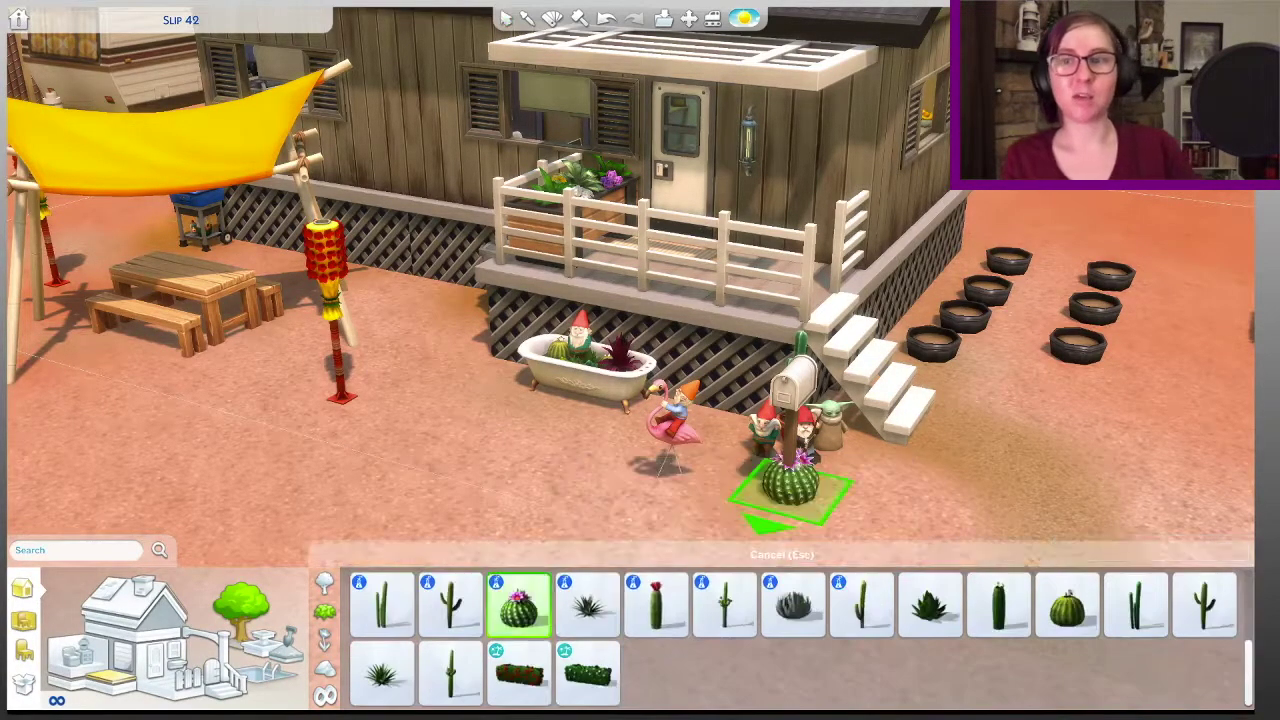
click(905, 450)
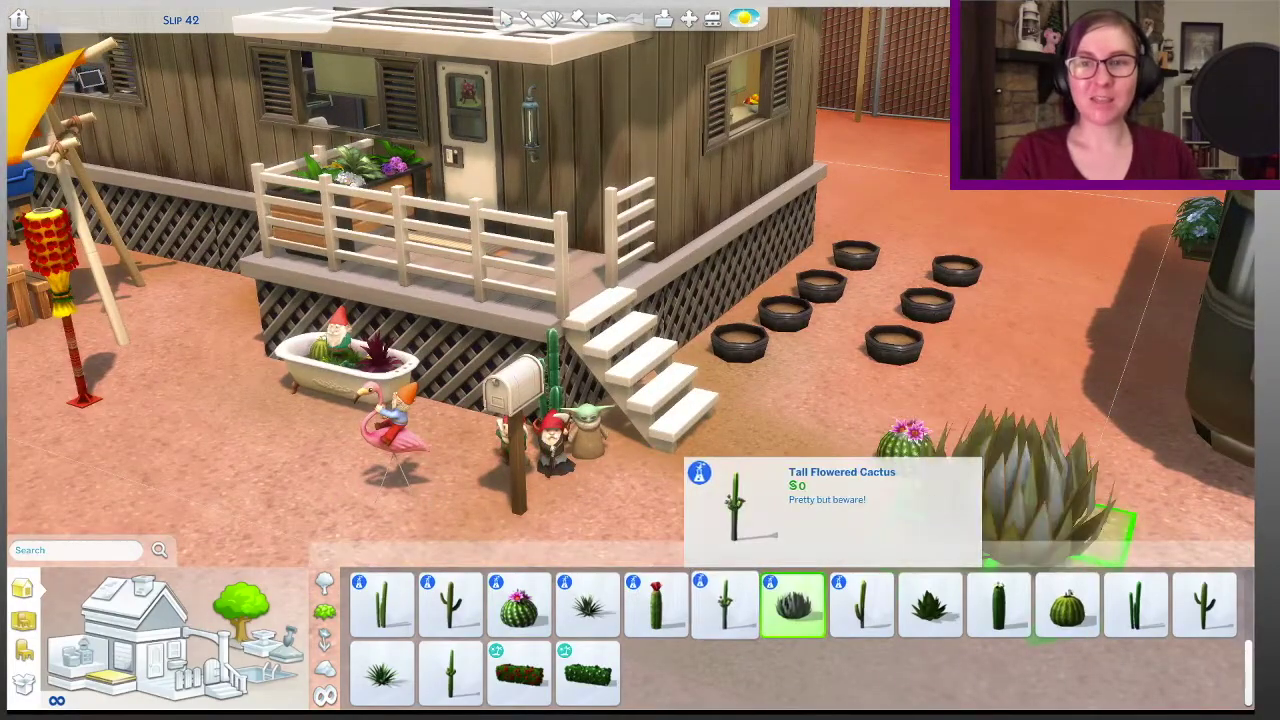
click(724, 605)
click(588, 605)
click(871, 405)
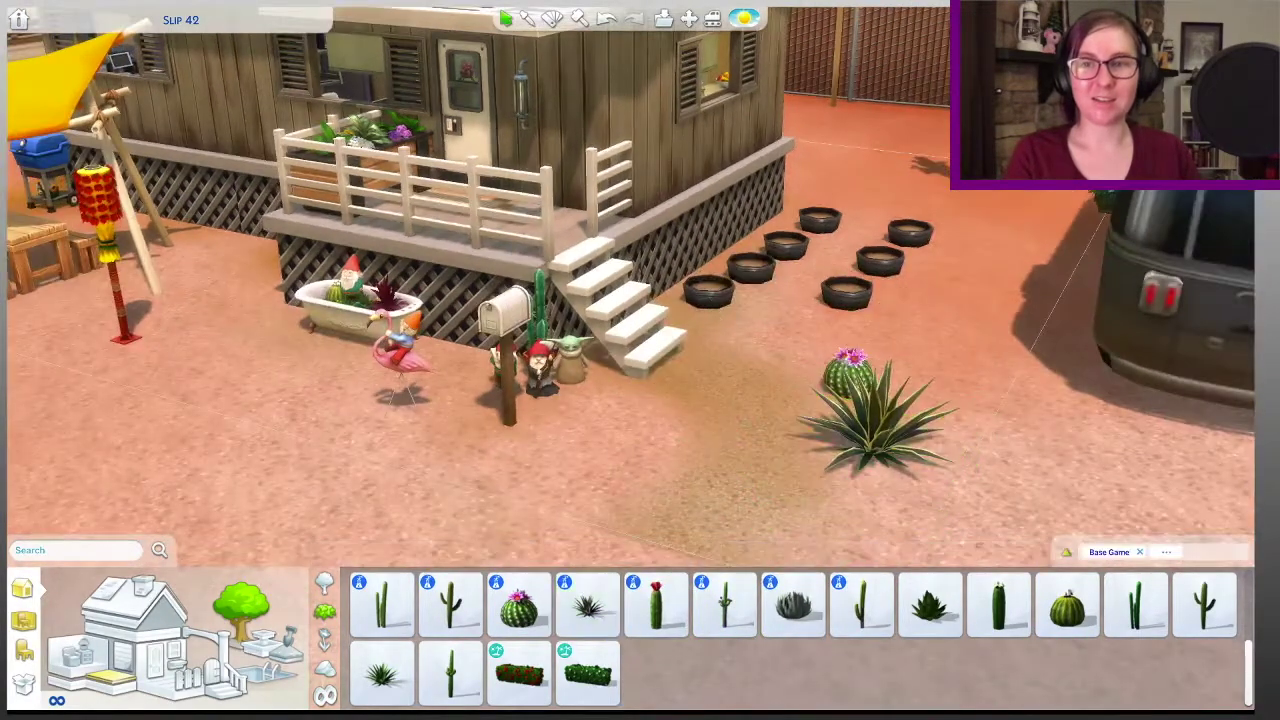
click(381, 673)
key(shift+bracketright)
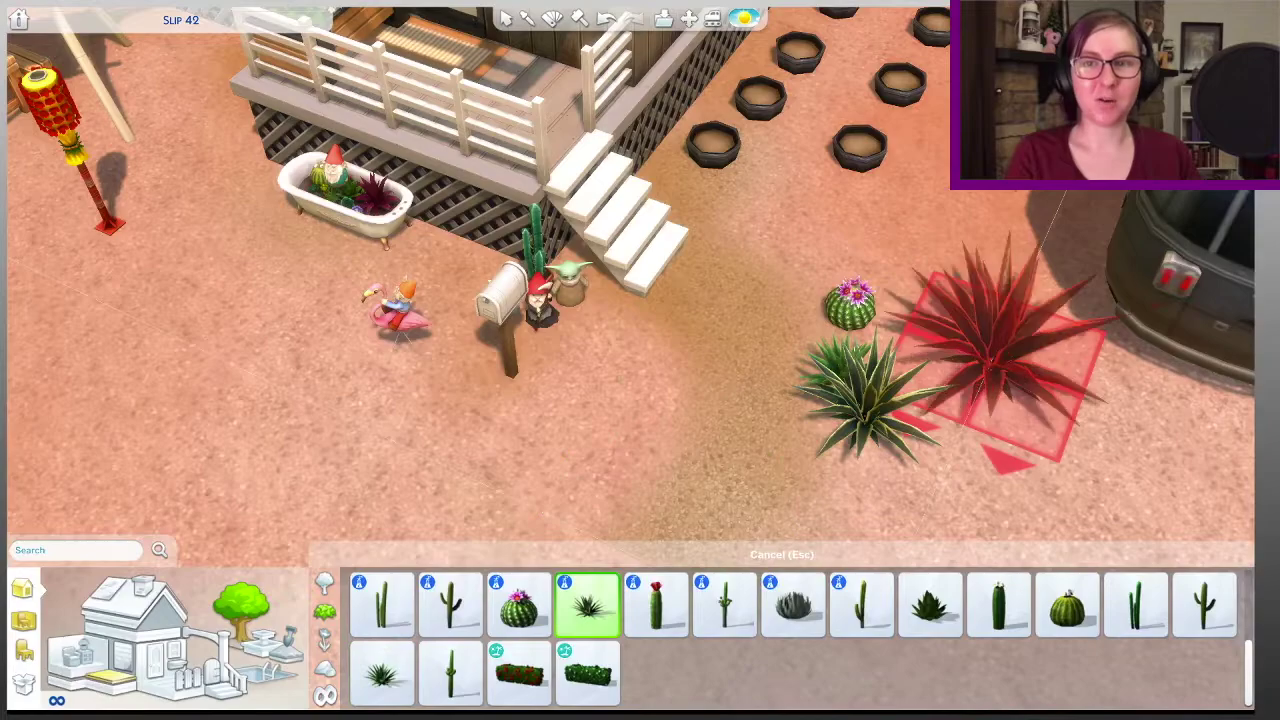
click(910, 320)
click(850, 305)
click(400, 270)
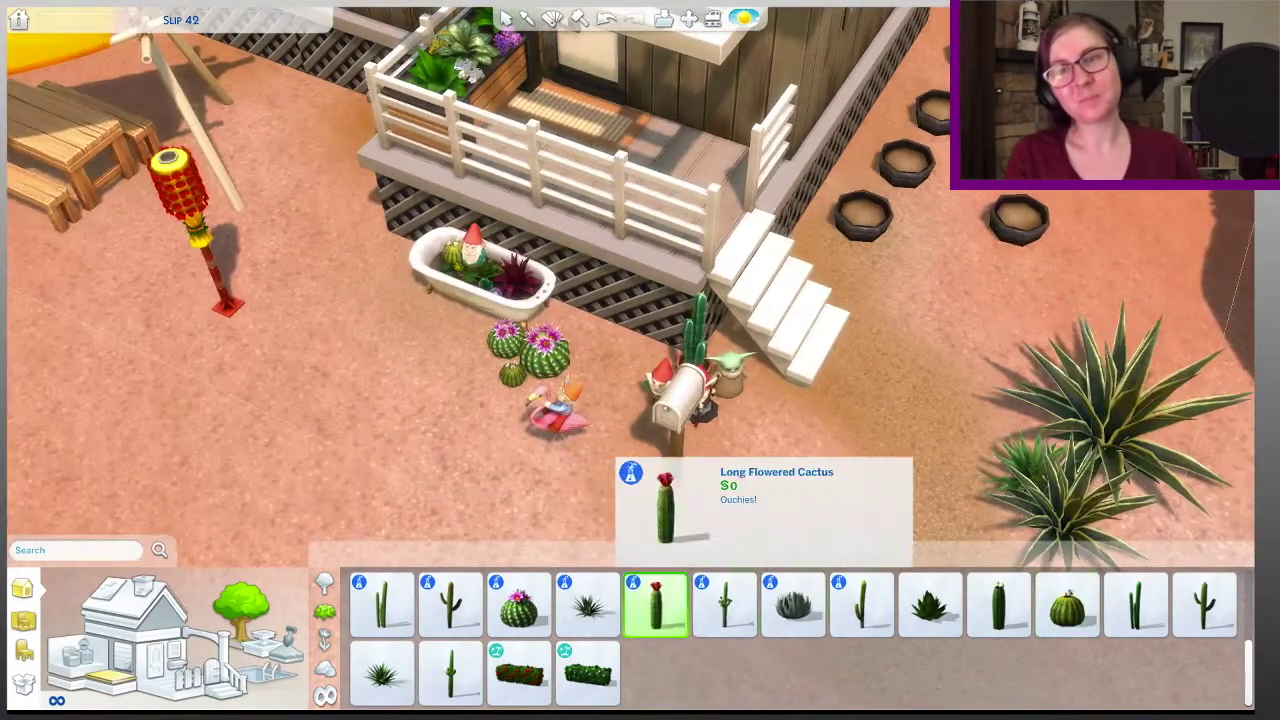
Step: Place the Round Flowered Cactus by the flamingo and a tall saguaro nearby
click(519, 605)
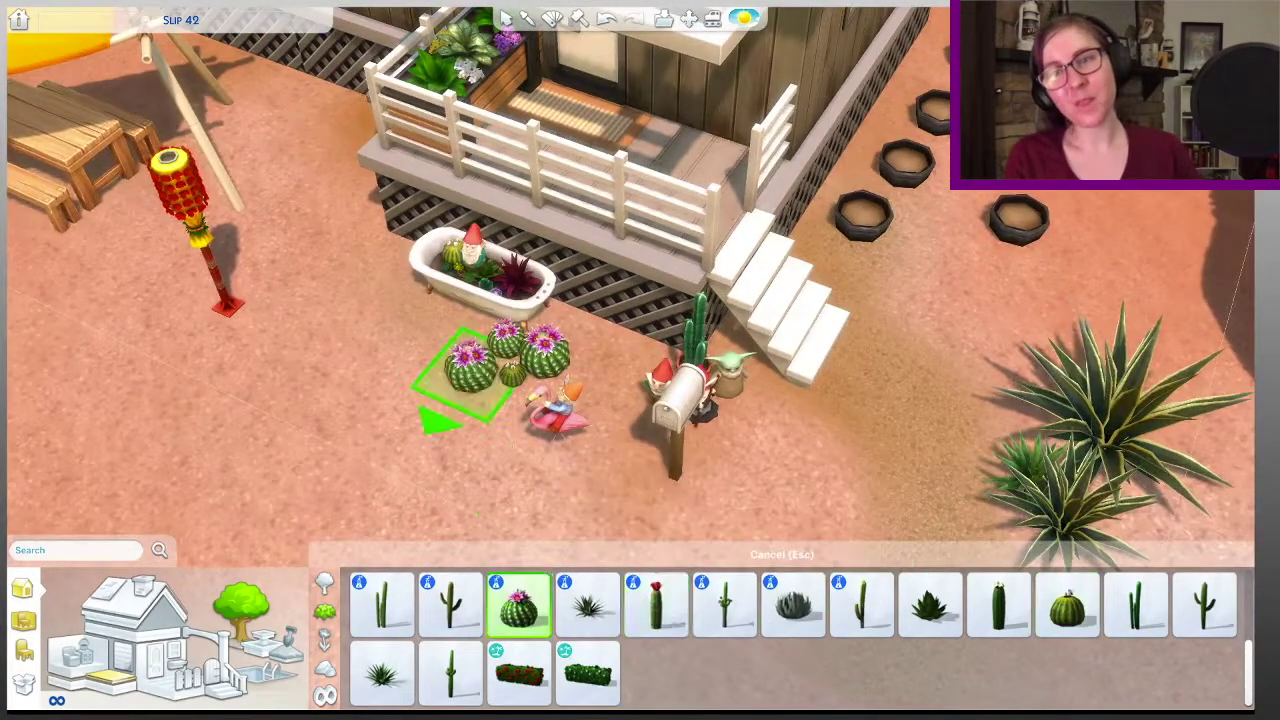
click(482, 370)
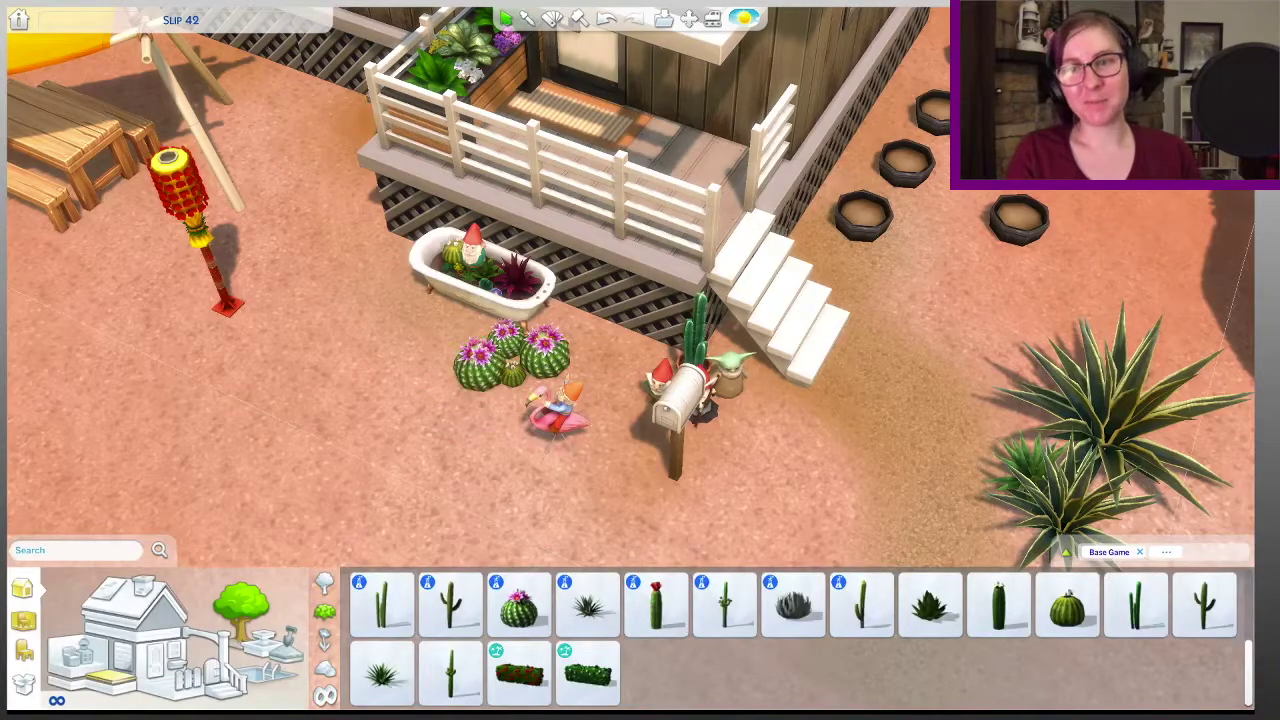
click(655, 605)
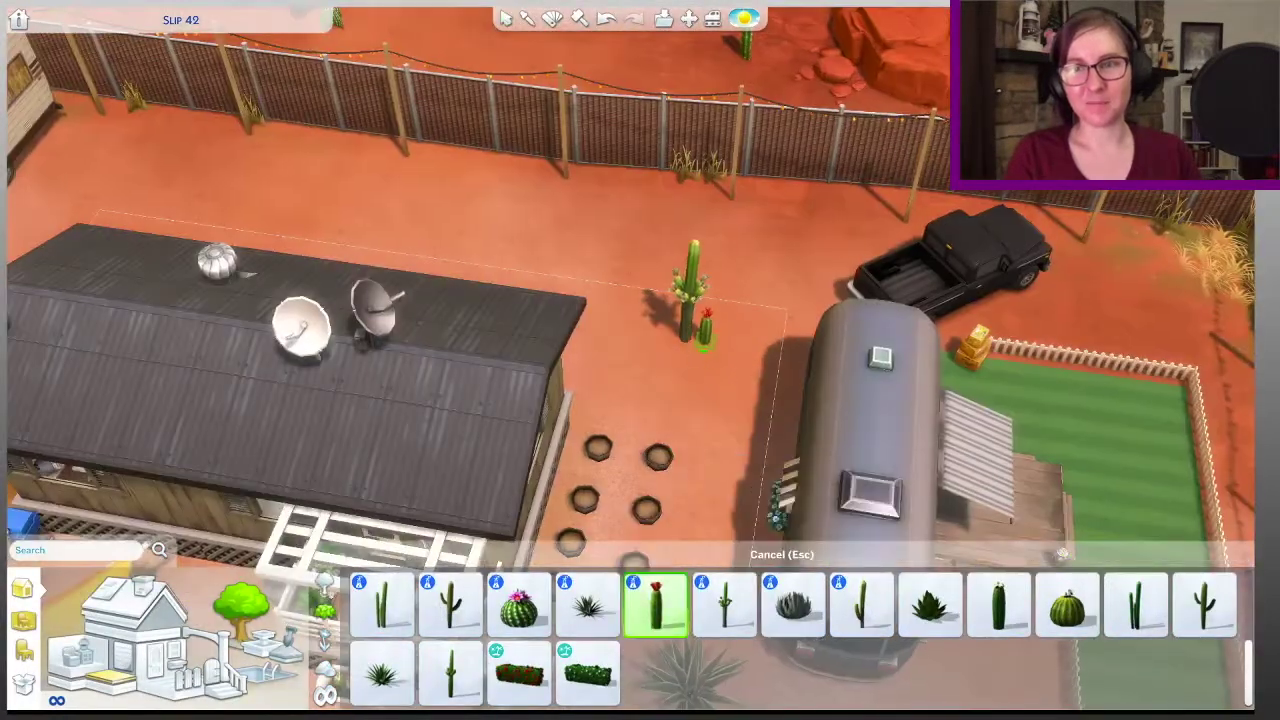
click(613, 315)
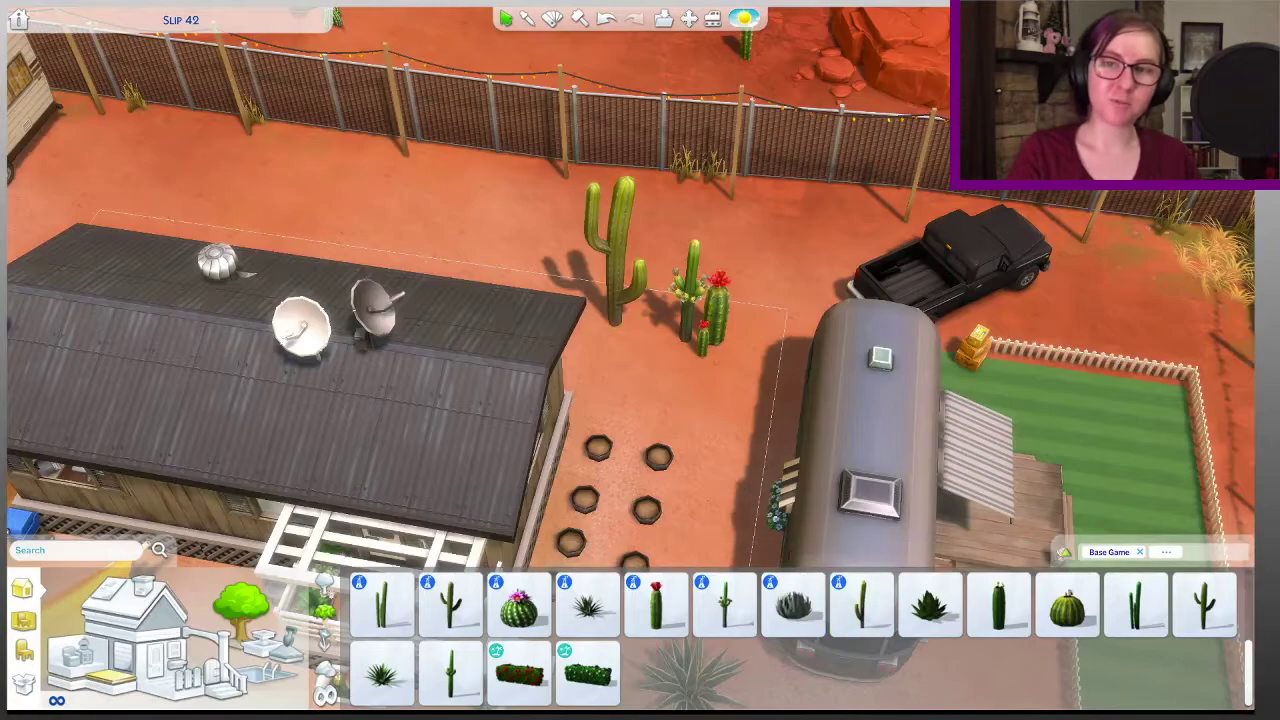
click(325, 607)
Step: Nudge the picnic table and its shade back into place
click(325, 637)
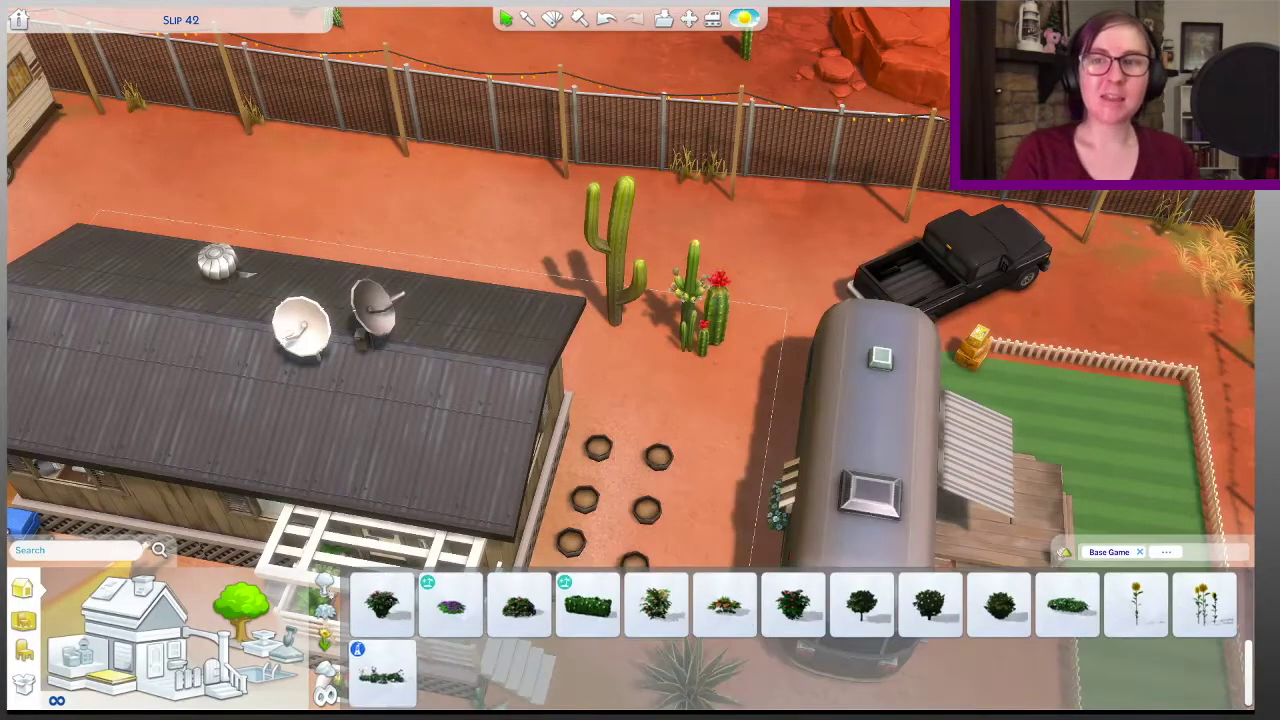
key(s)
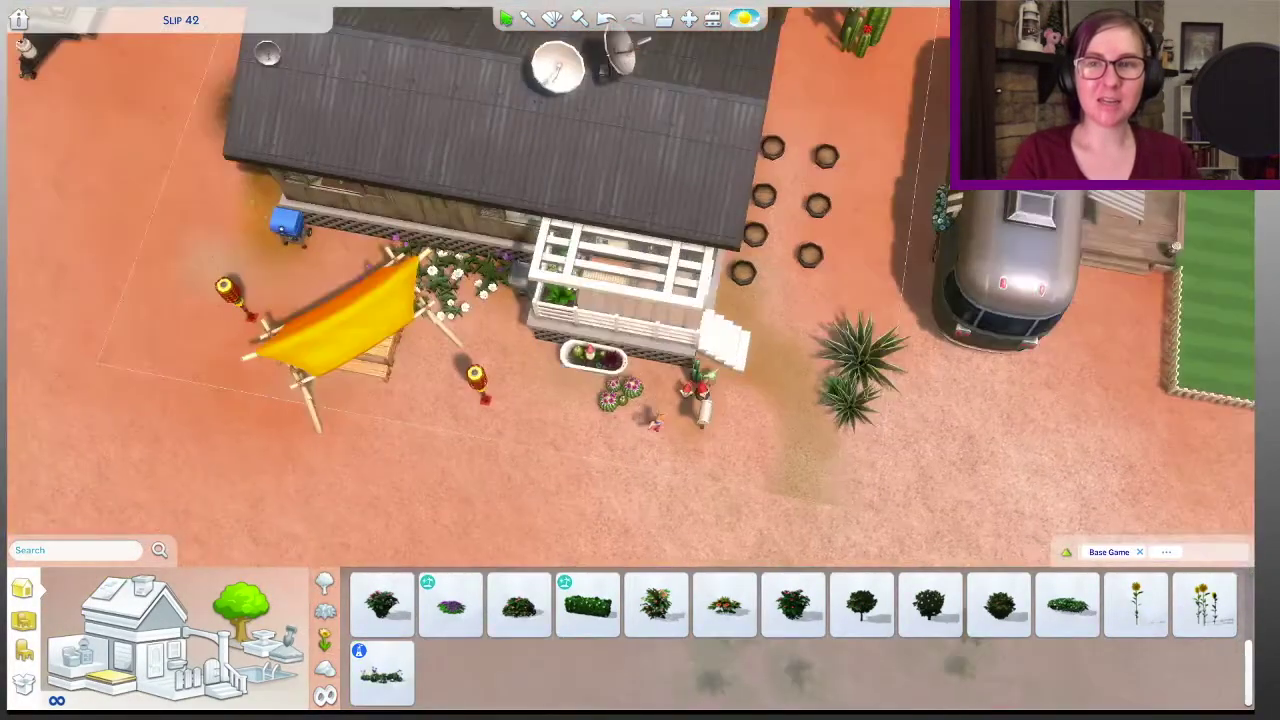
click(352, 358)
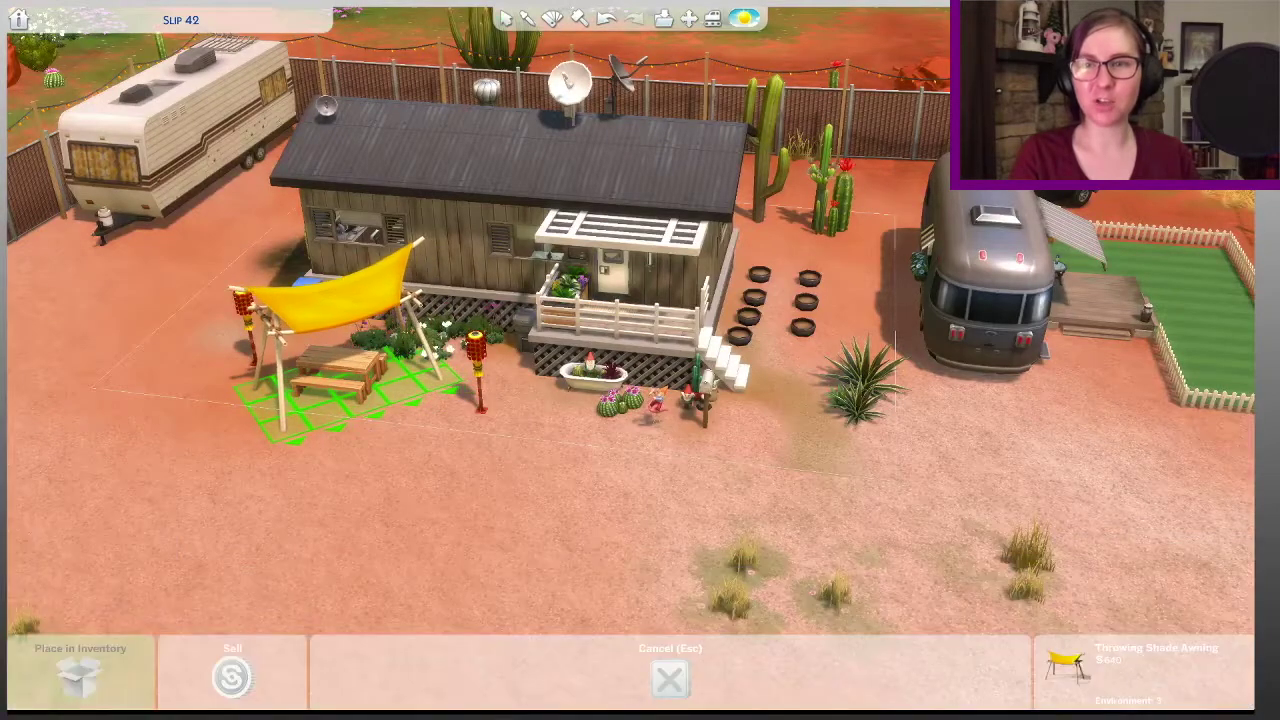
click(340, 362)
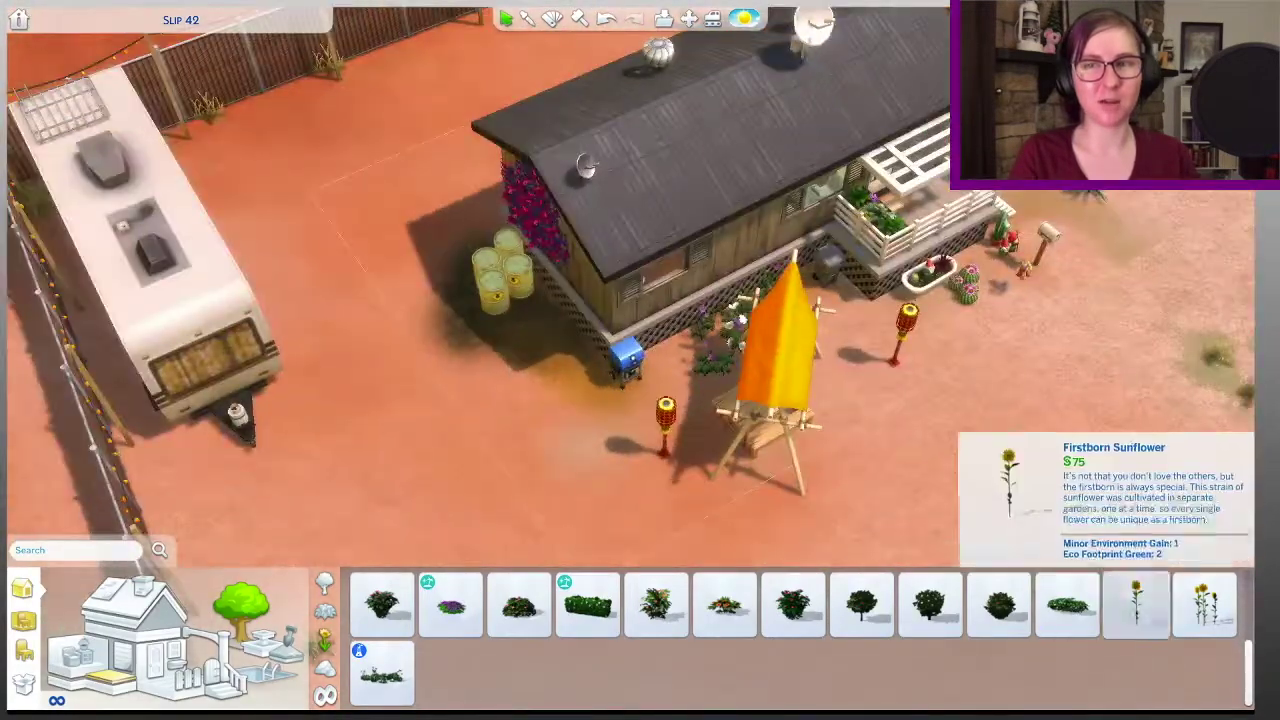
Step: Place a red-and-purple Bougainvillea against the wall behind the yellow barrels
click(1135, 604)
click(450, 604)
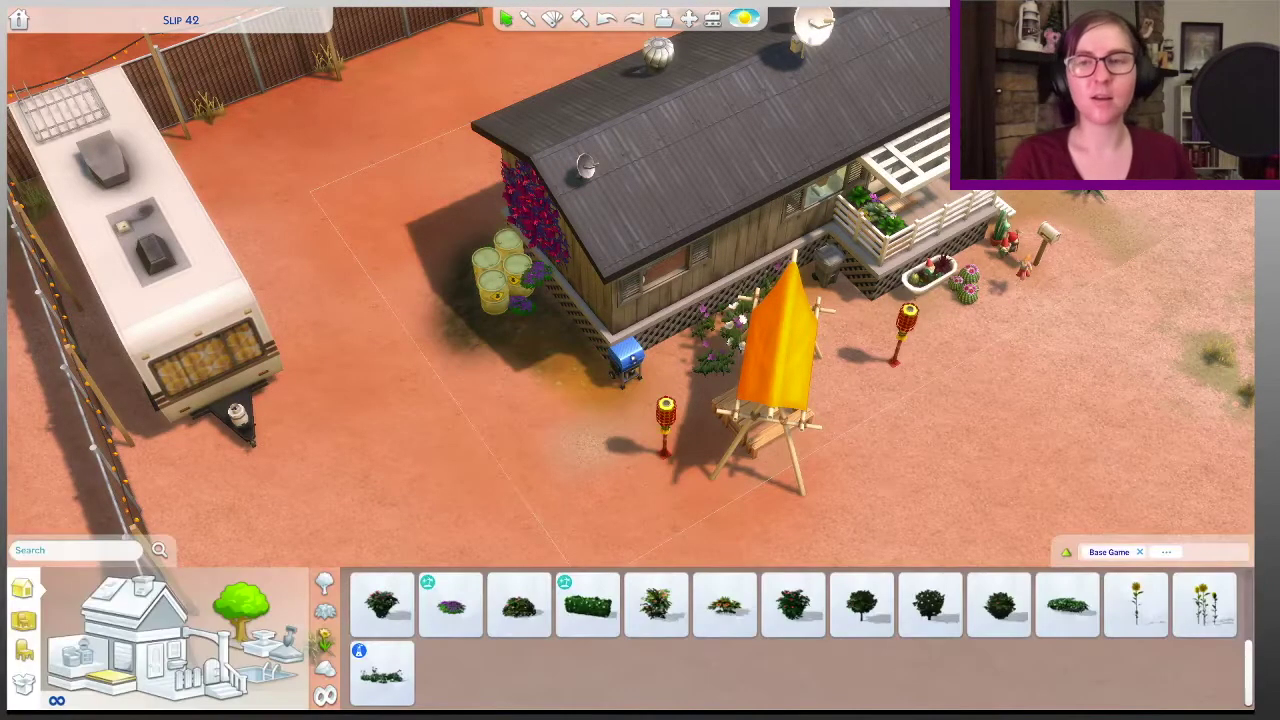
scroll(495, 290, up, 5)
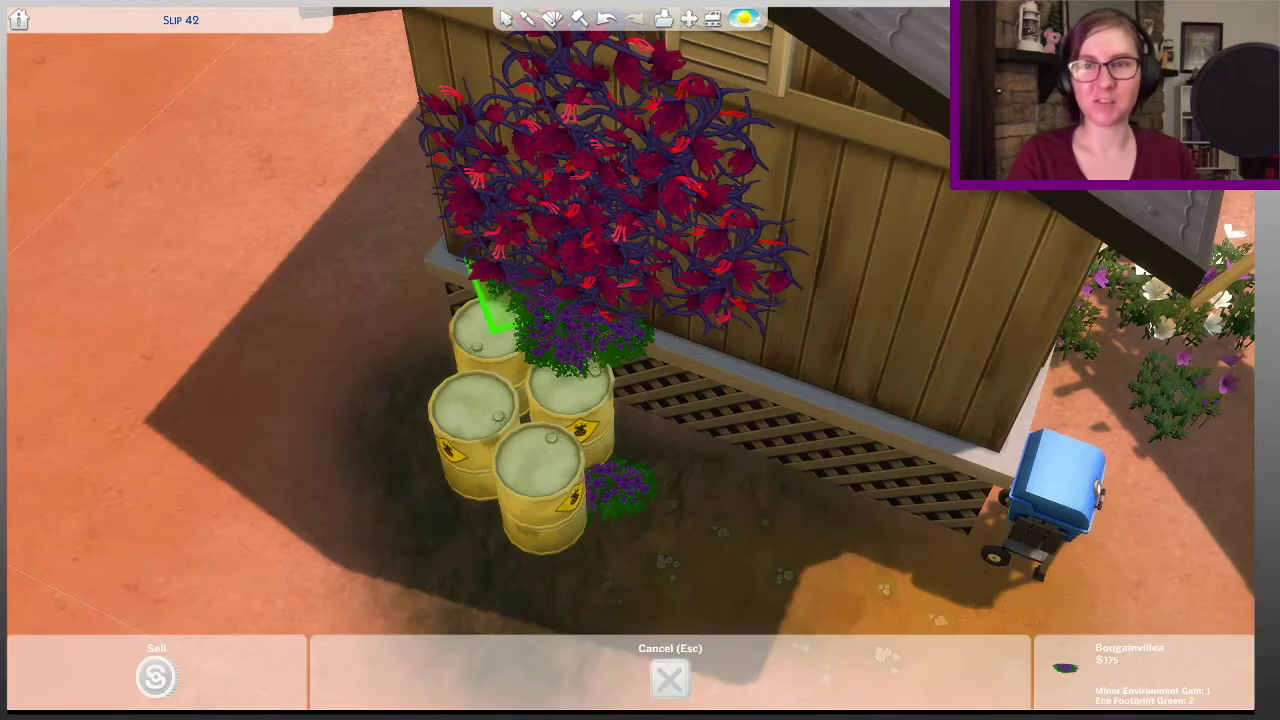
key(period)
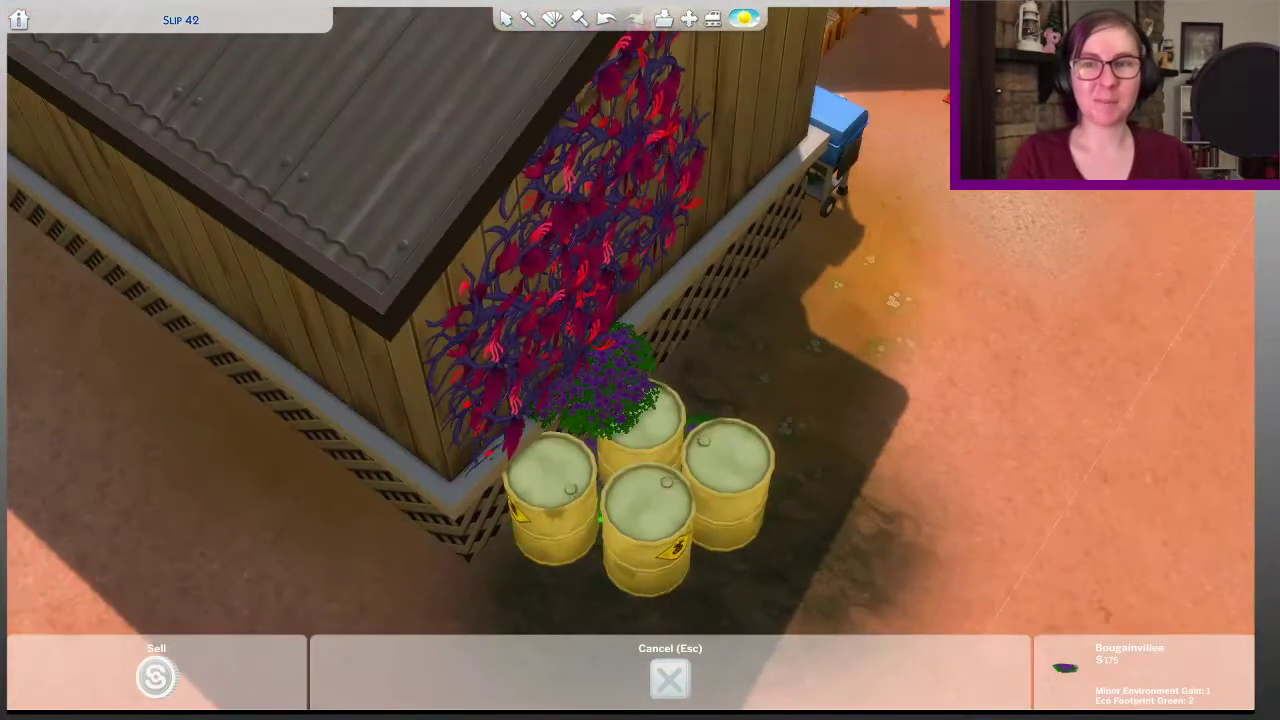
click(590, 400)
Step: Set a purple flowering shrub down over the barrels
key(period)
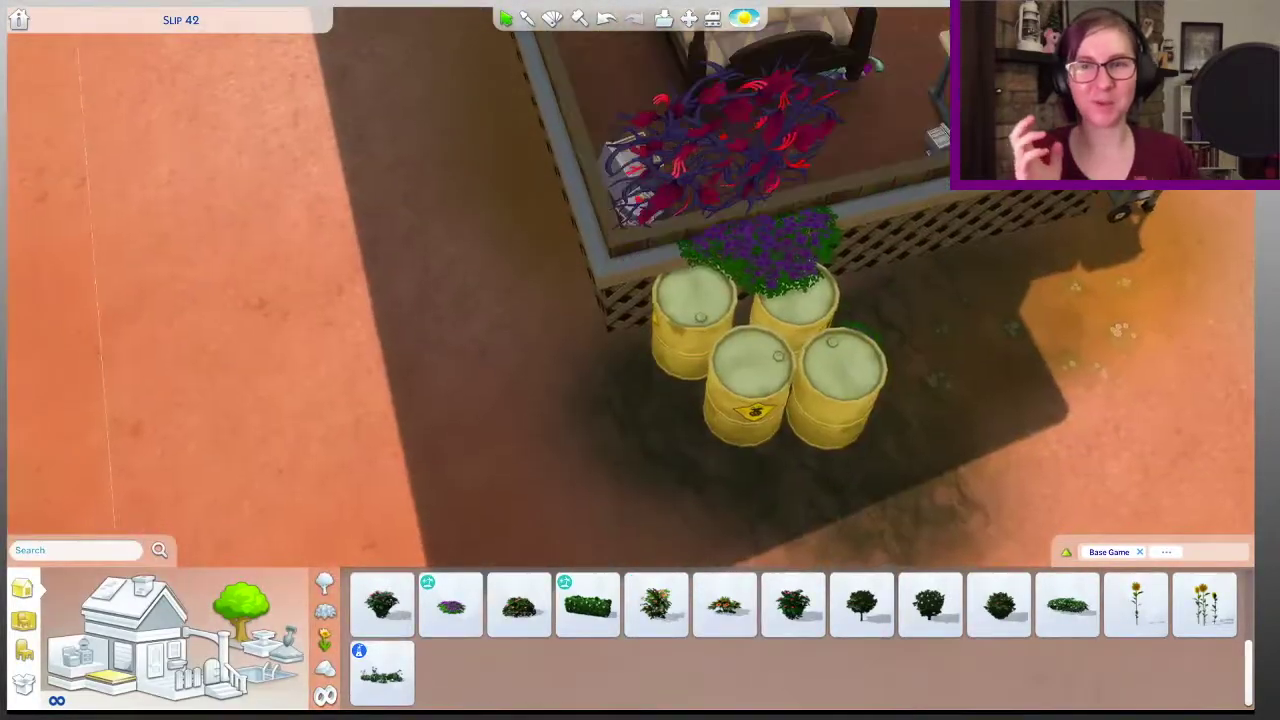
scroll(640, 300, up, 3)
click(450, 605)
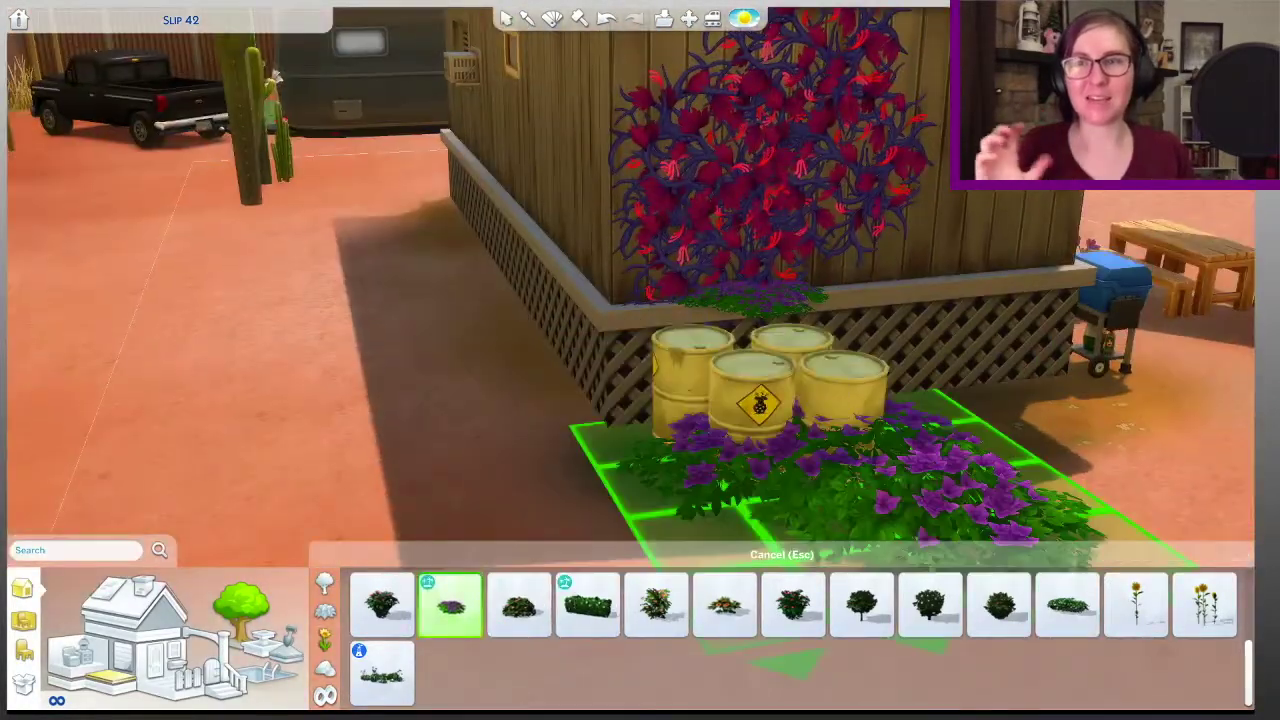
scroll(640, 300, down, 2)
click(785, 275)
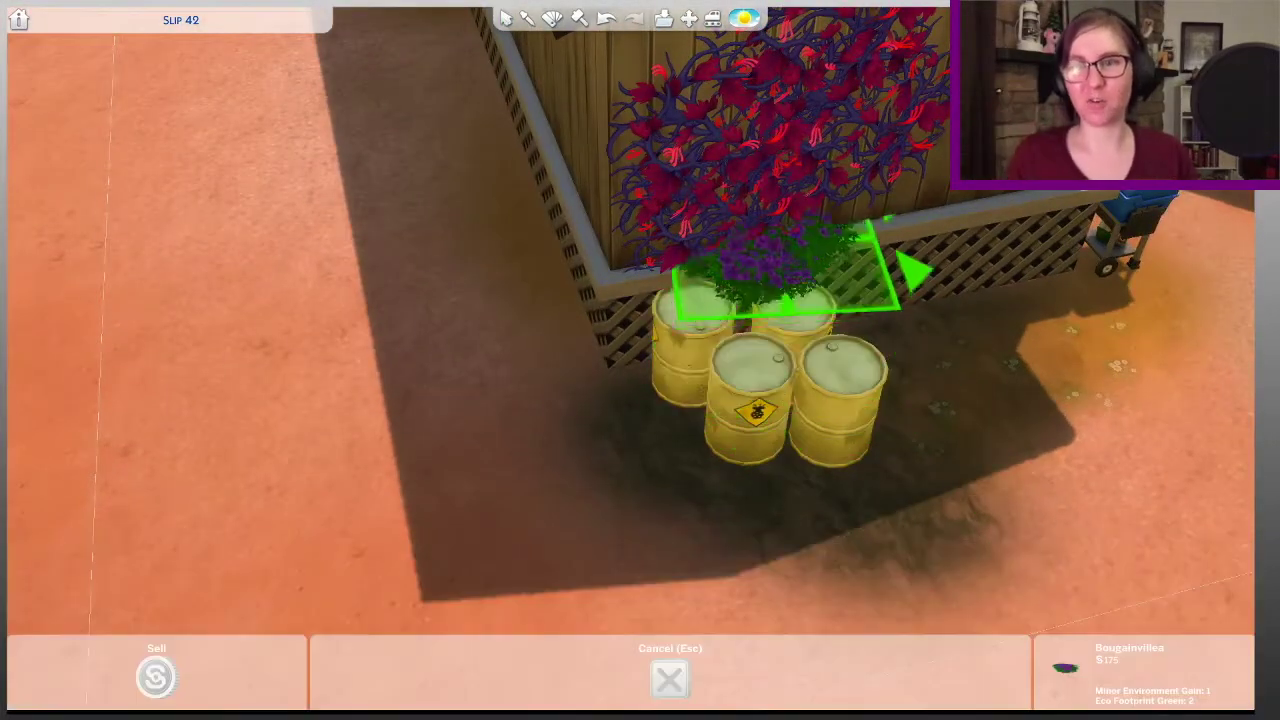
click(770, 330)
Step: Spread Swamp Fog around the barrels and place purple flowers beside them
click(165, 584)
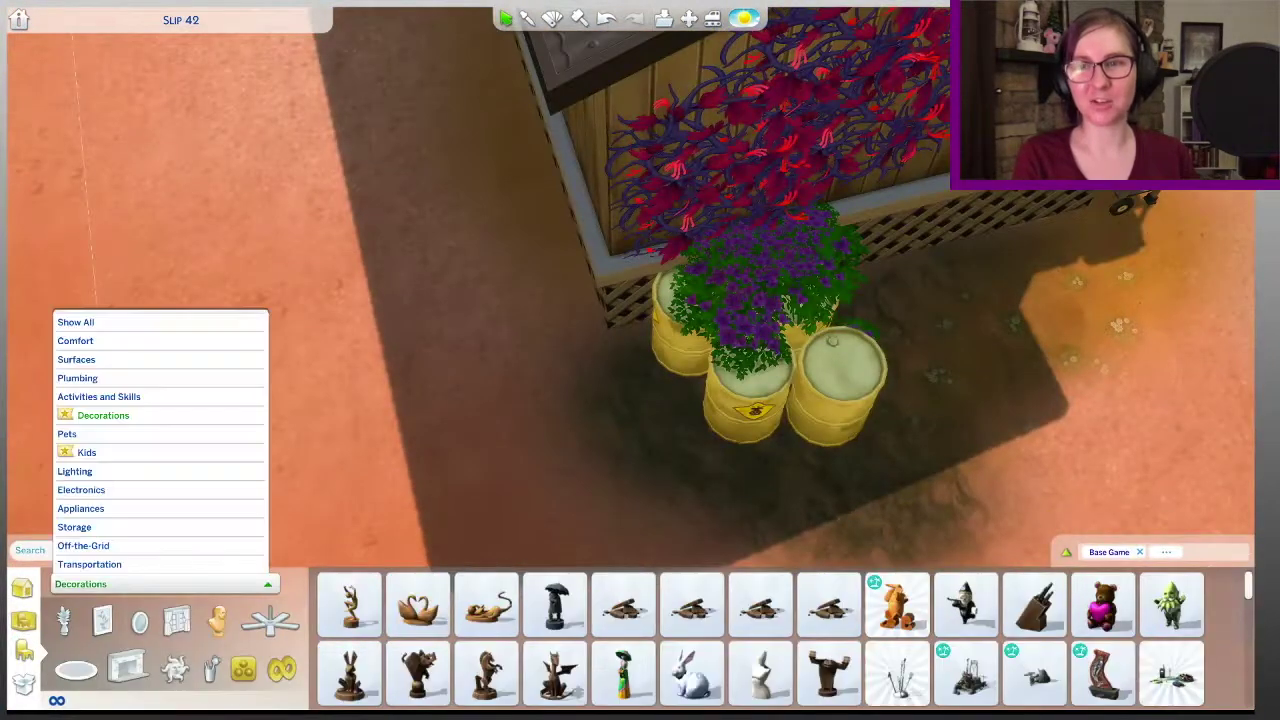
click(80, 337)
key(comma)
click(416, 605)
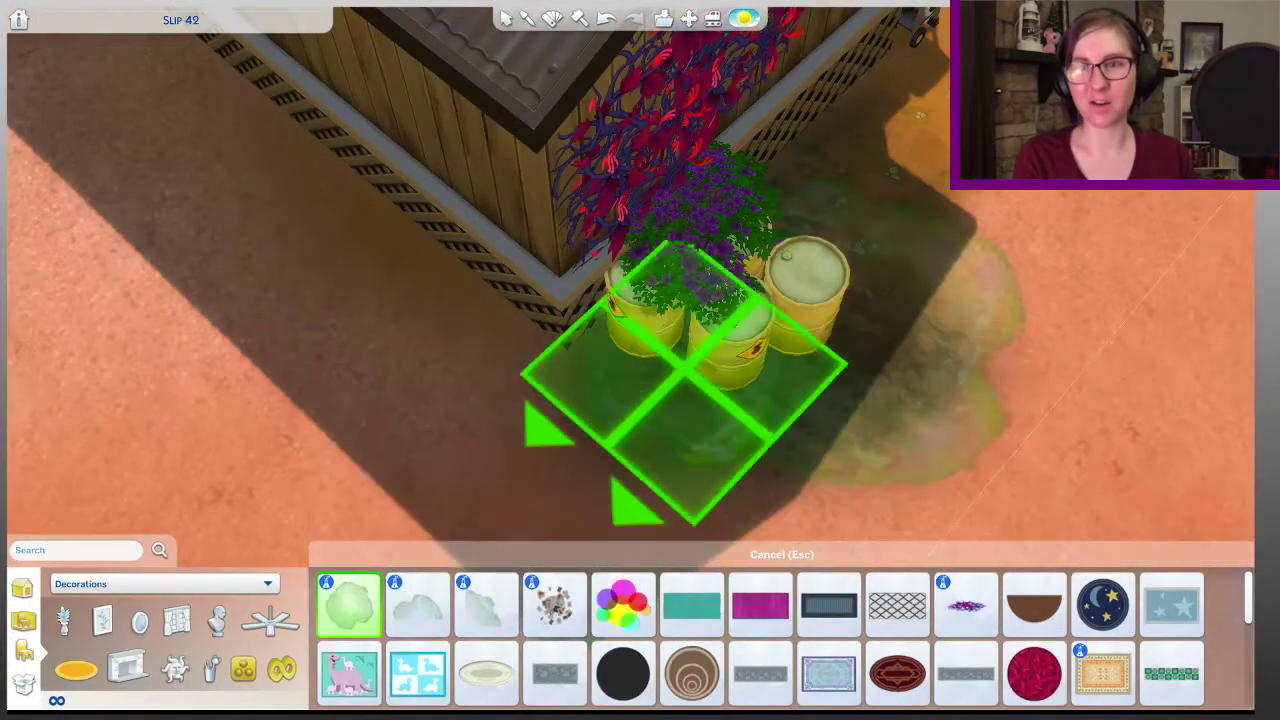
click(640, 400)
click(965, 605)
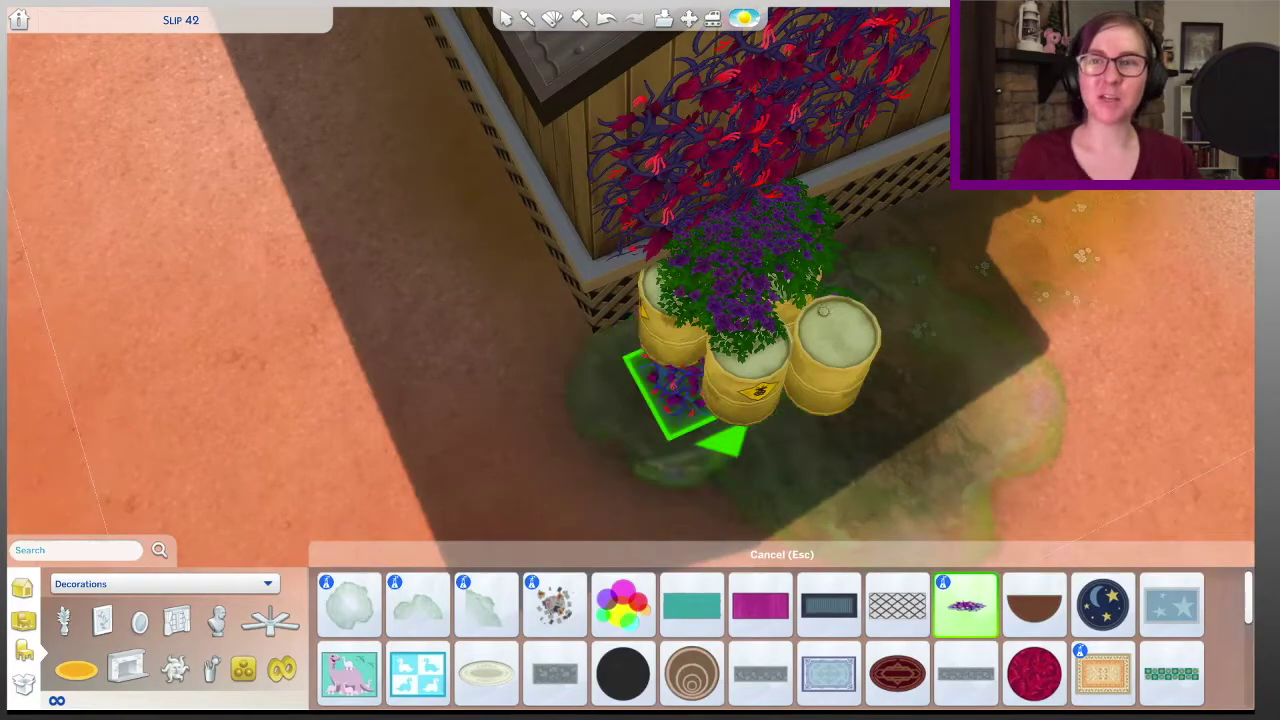
click(680, 392)
Step: Lay Strange Floor Vines over the yellow barrels
click(965, 605)
key(comma)
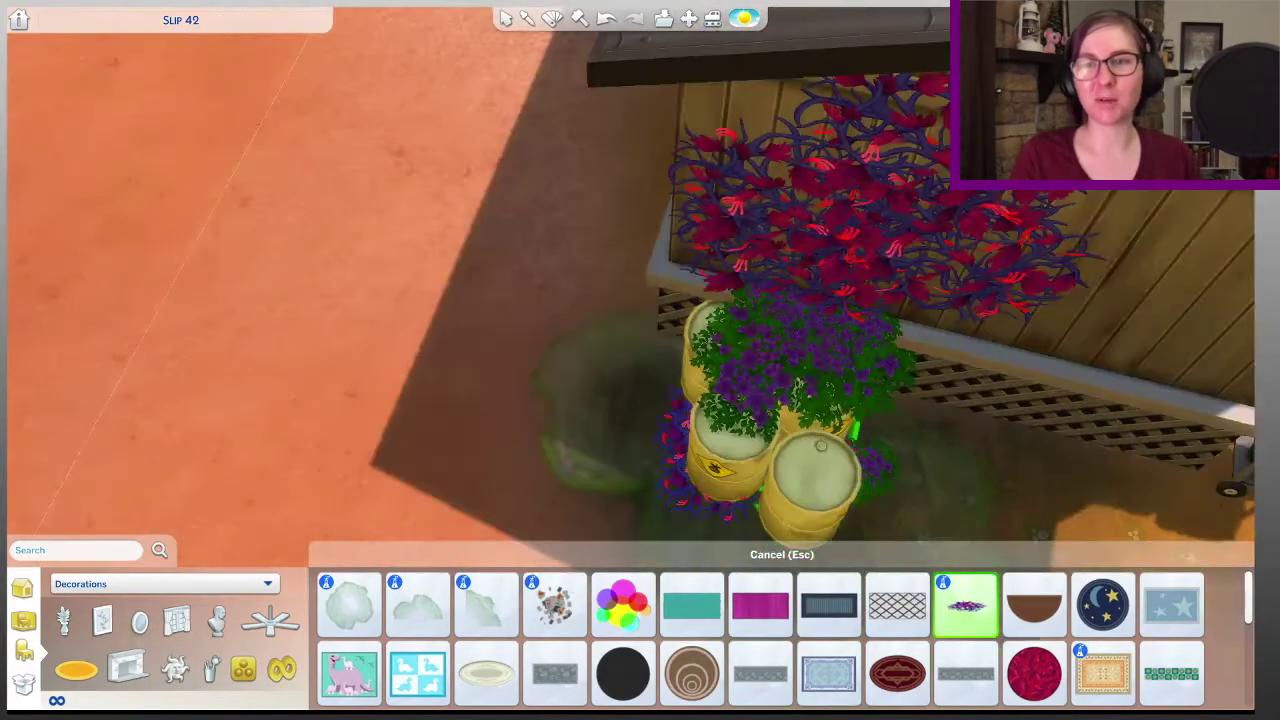
key(comma)
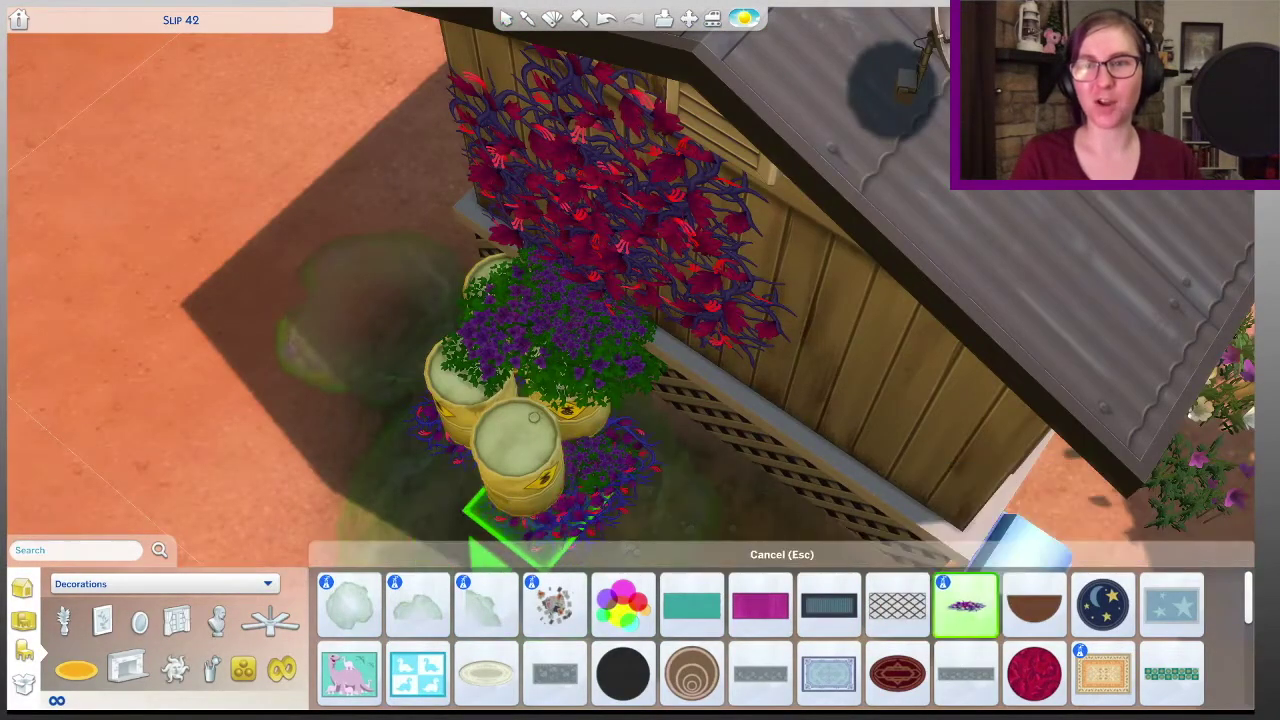
key(comma)
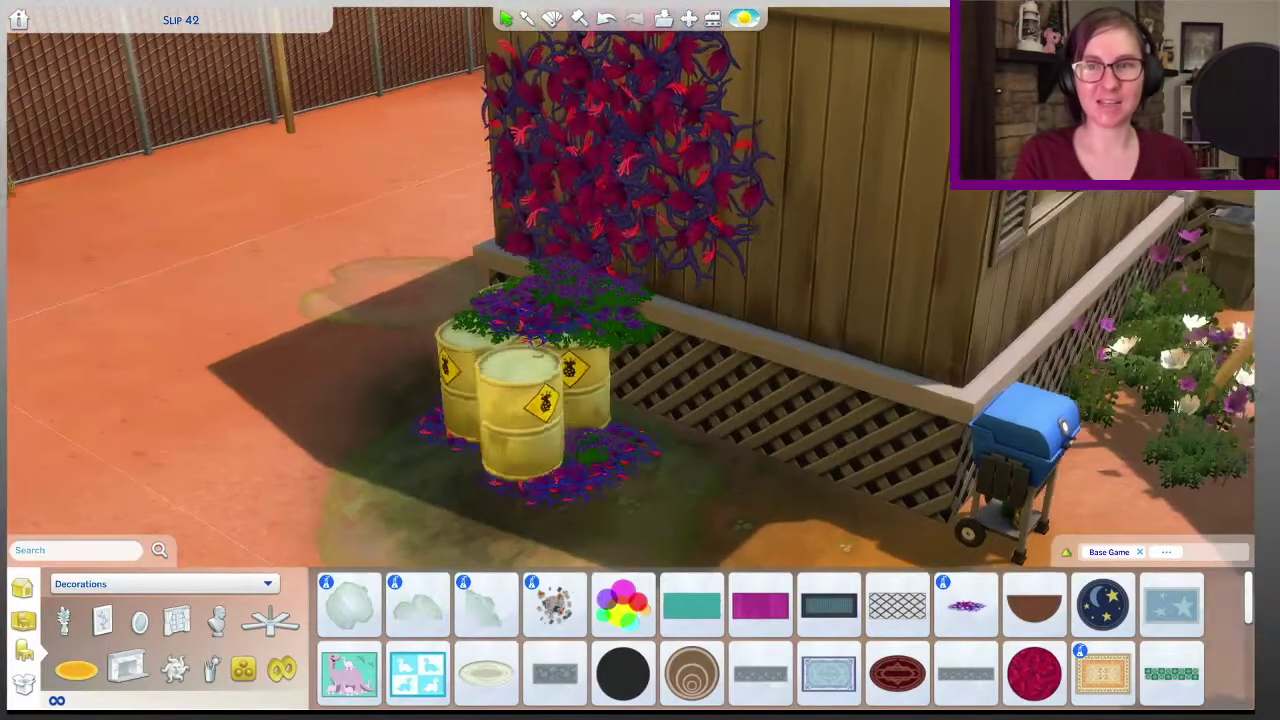
key(Escape)
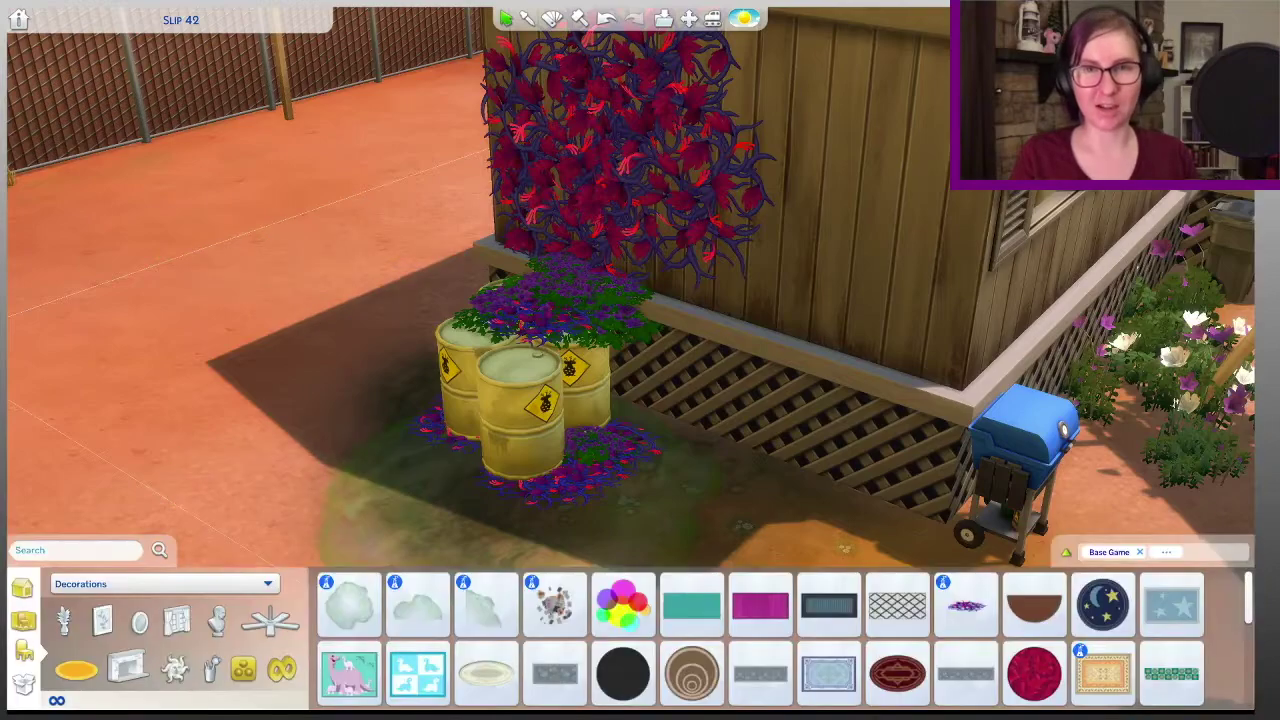
click(478, 280)
click(525, 440)
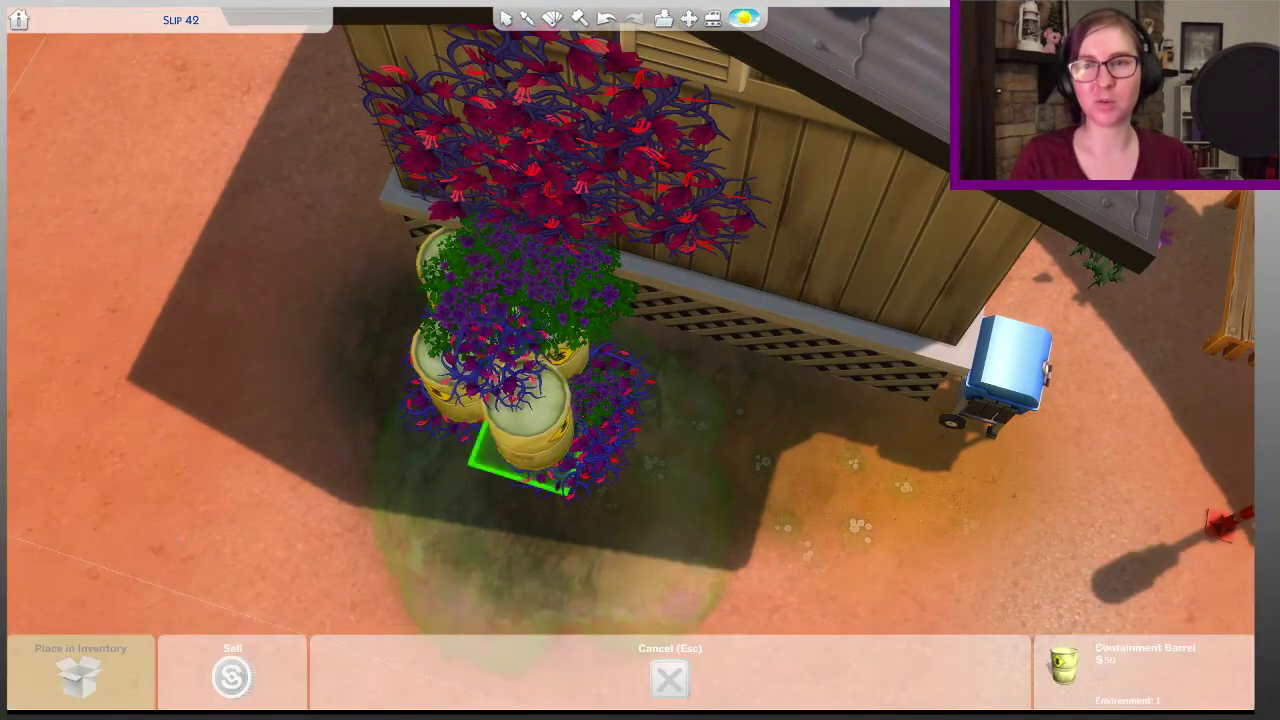
key(Escape)
click(966, 605)
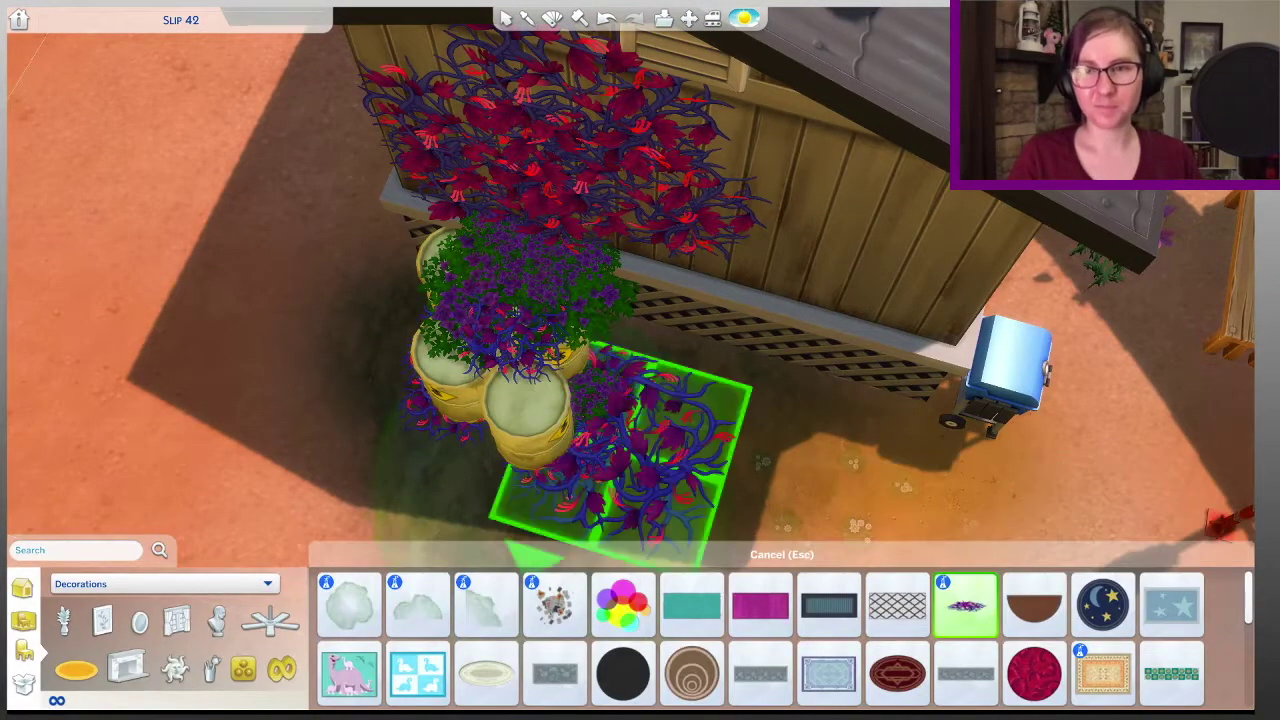
key(Escape)
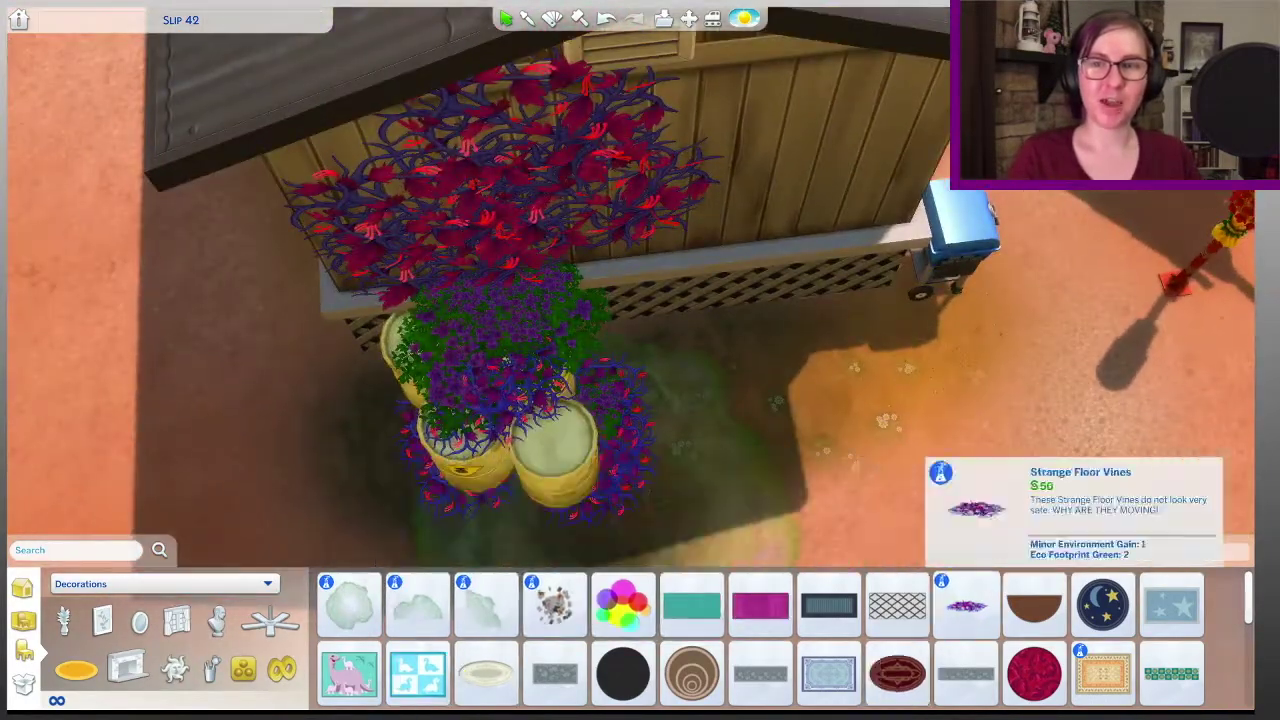
click(966, 605)
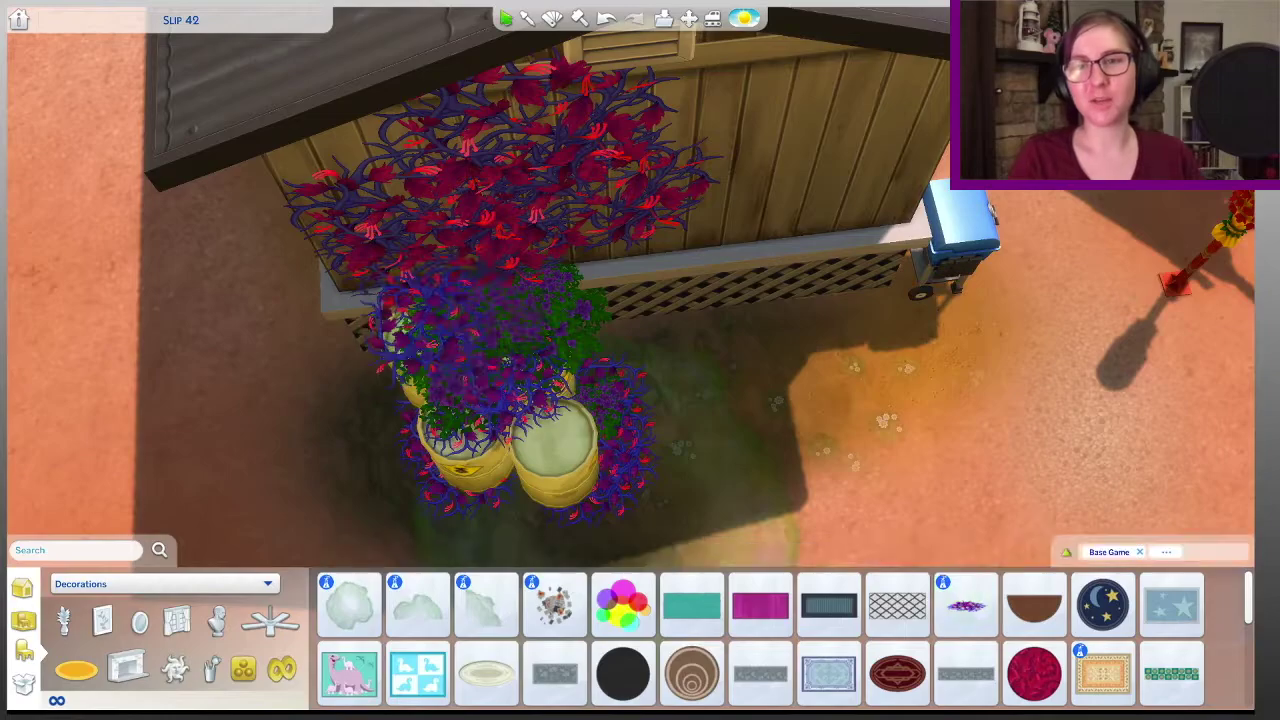
scroll(535, 520, up, 3)
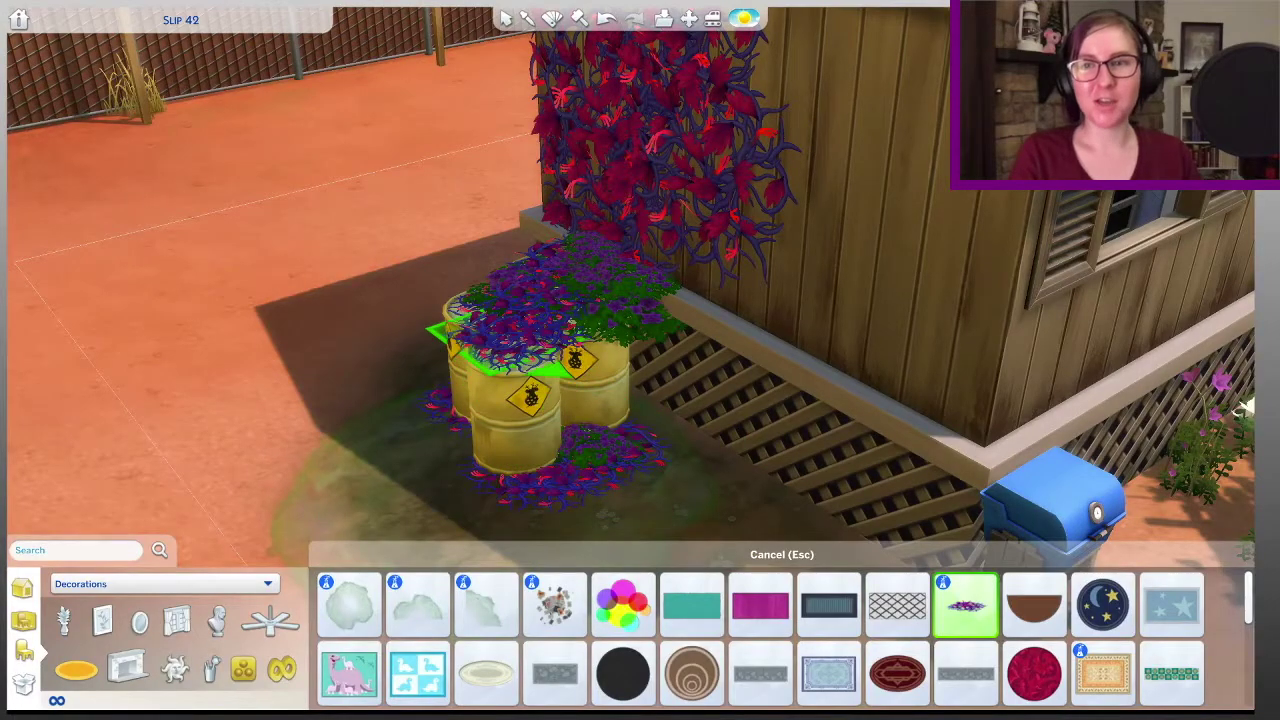
key(Escape)
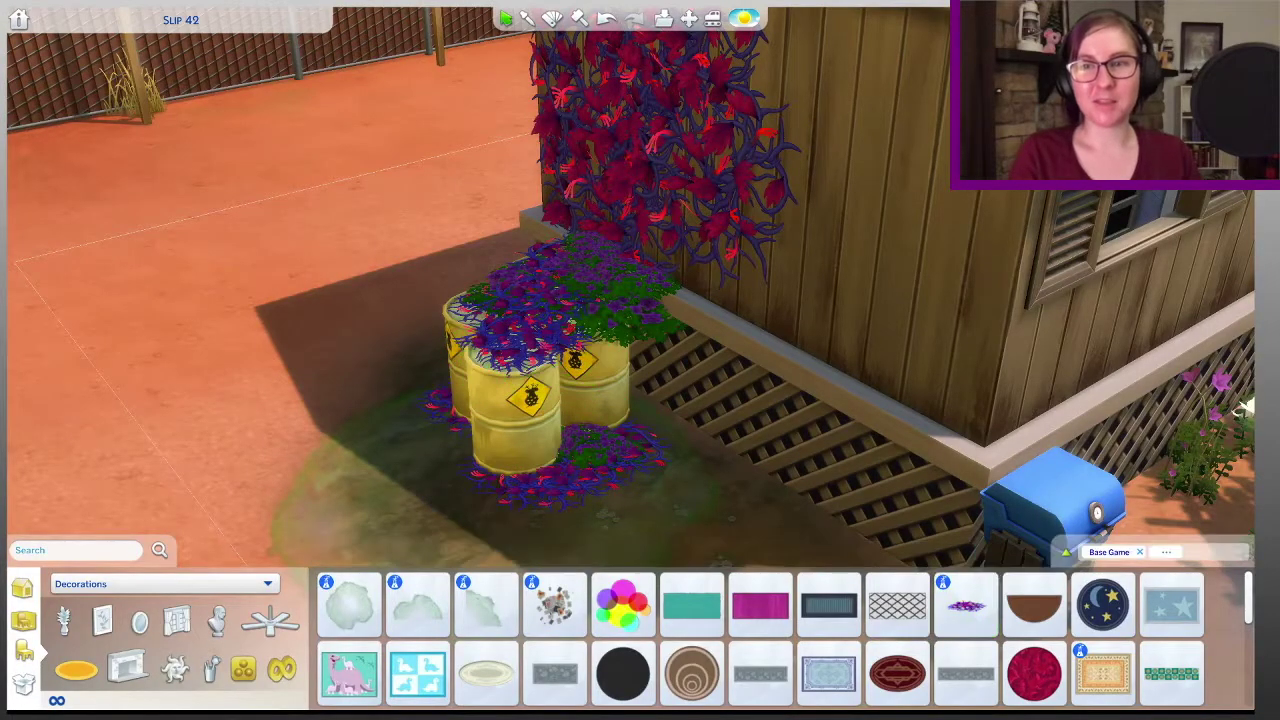
Step: Set a purple flowering vine clump at the barrels' bases
click(965, 605)
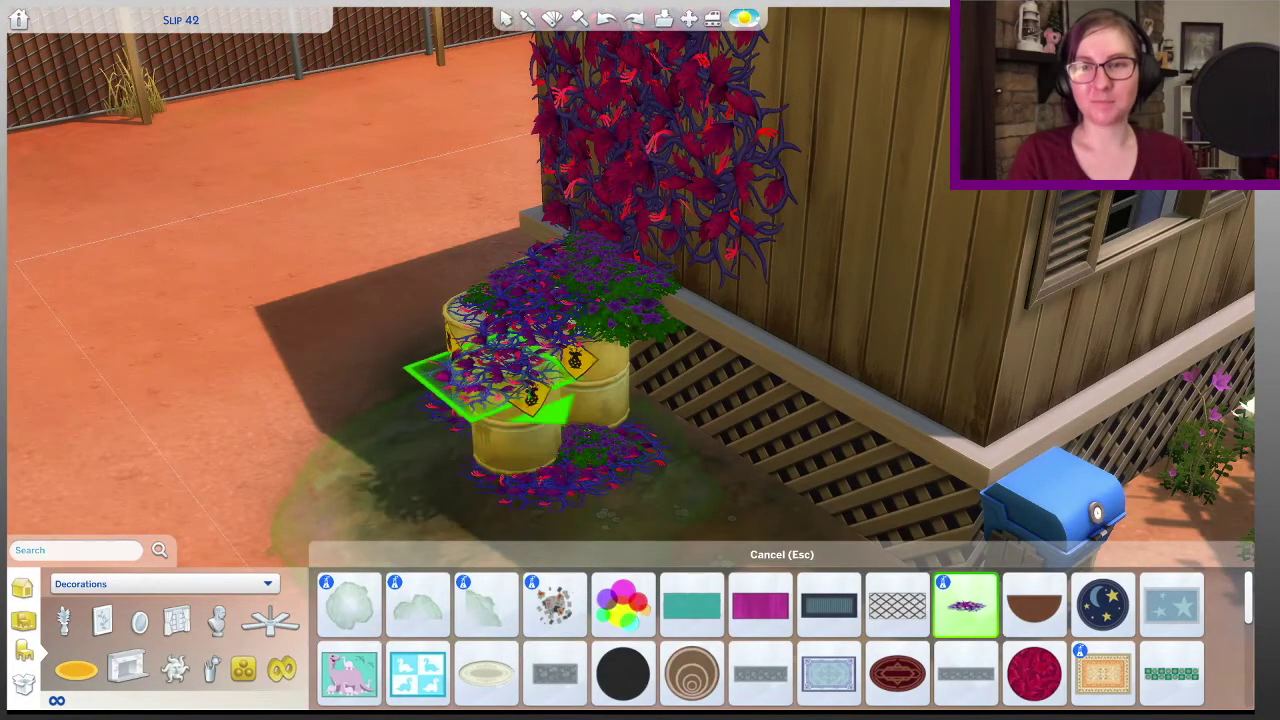
scroll(560, 380, up, 3)
scroll(560, 380, down, 3)
scroll(780, 640, down, 5)
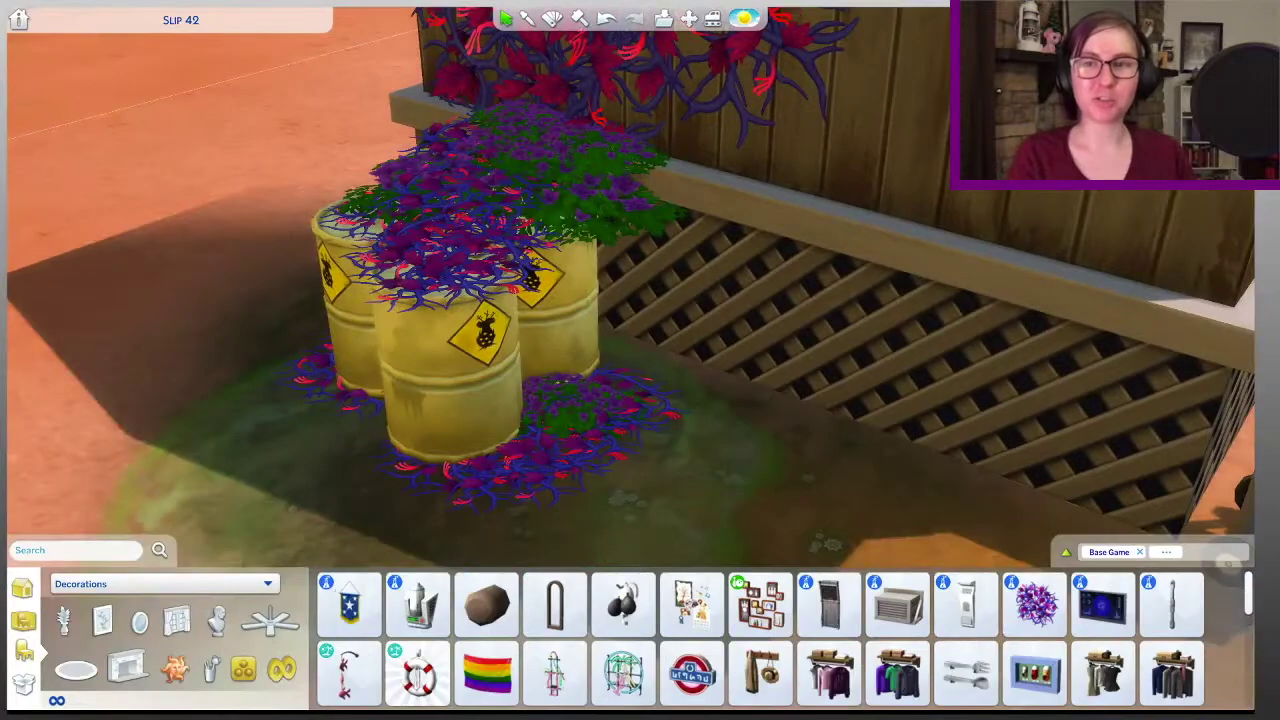
click(1035, 605)
click(590, 410)
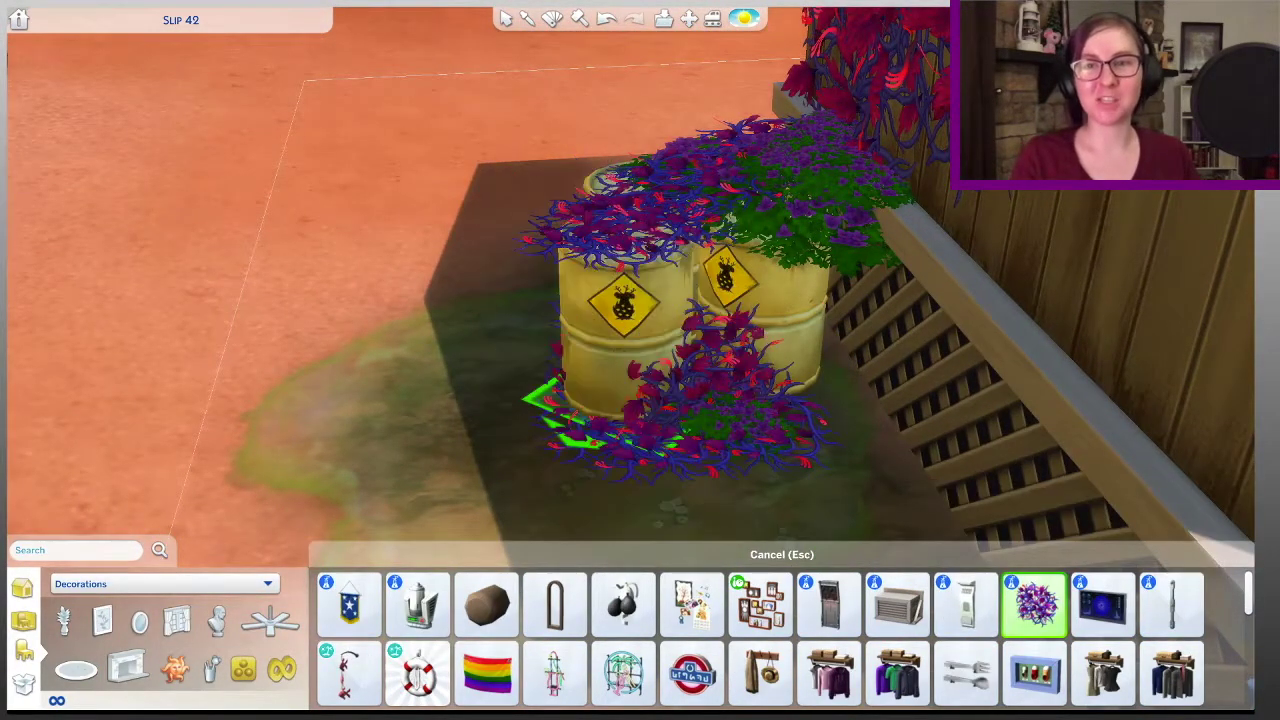
click(1035, 605)
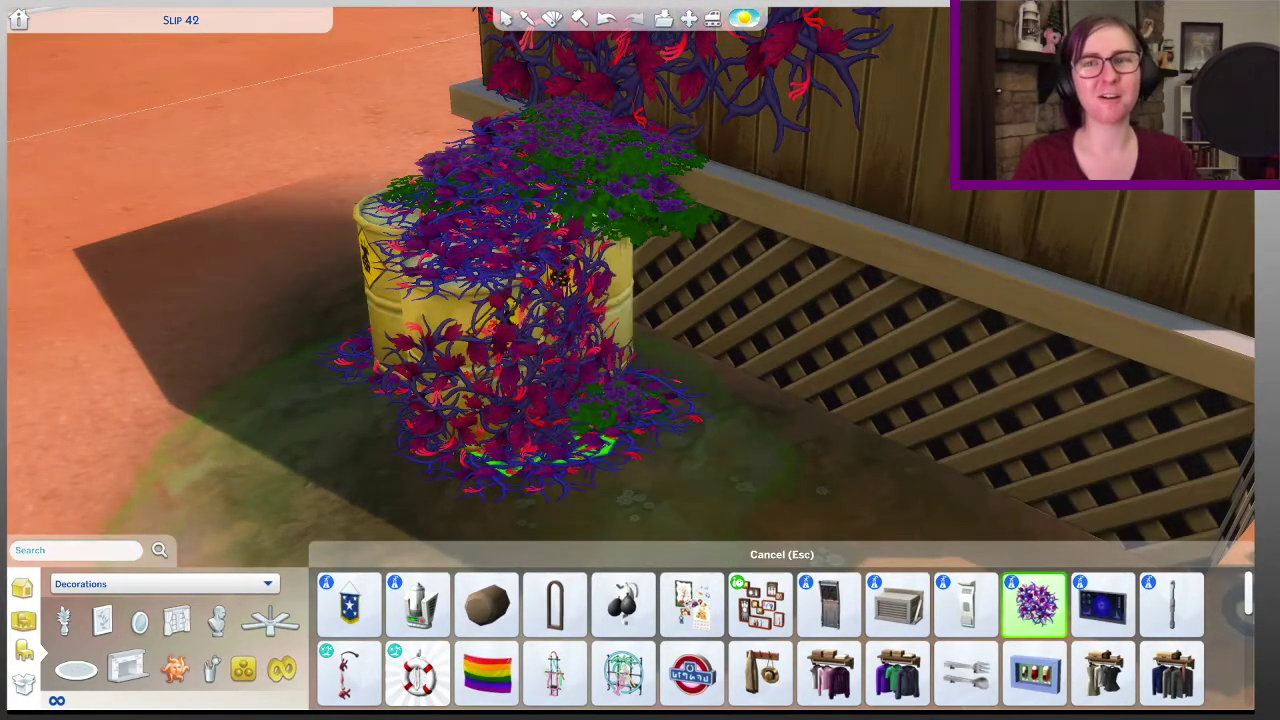
key(Escape)
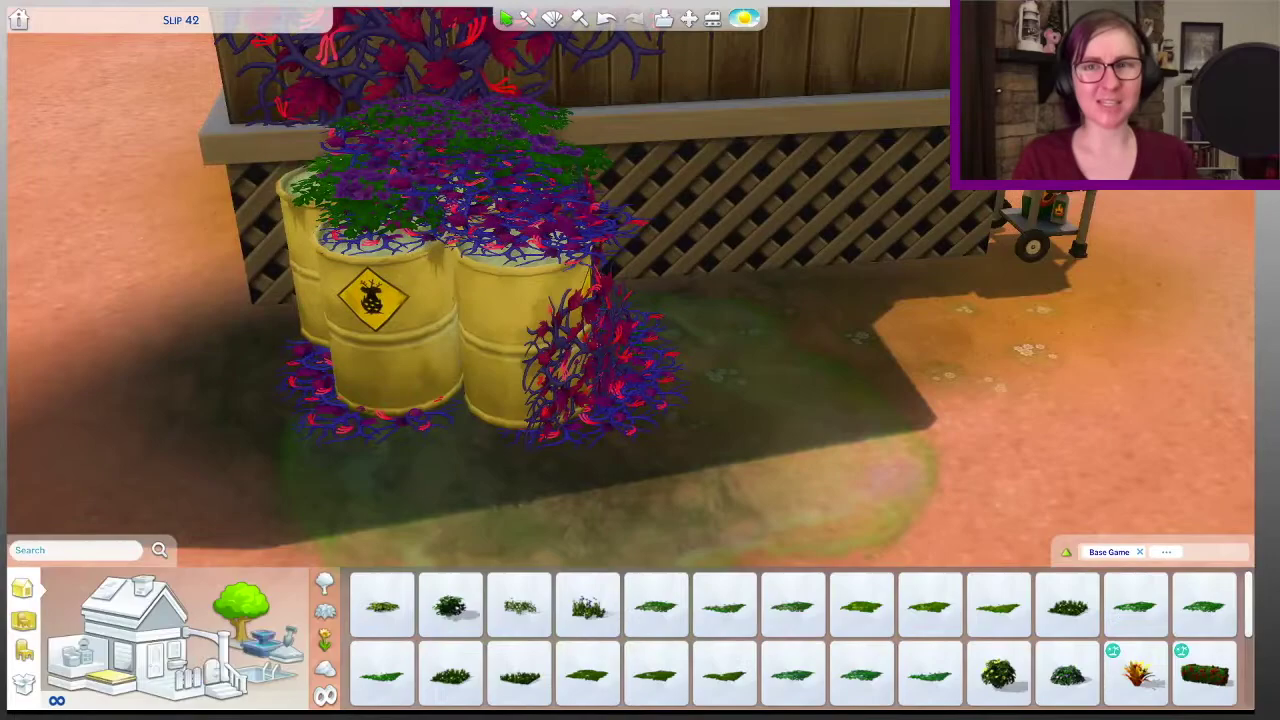
Step: Place a purple bougainvillea beside the hazard barrels
click(160, 640)
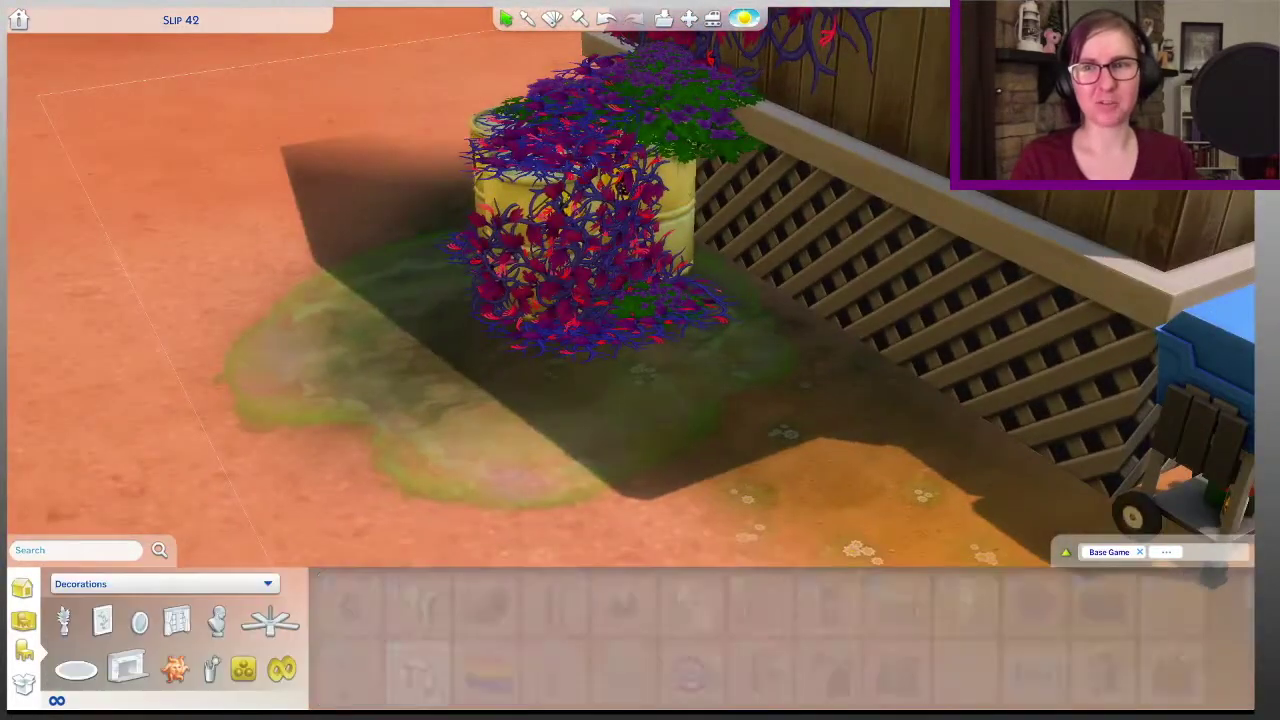
click(449, 604)
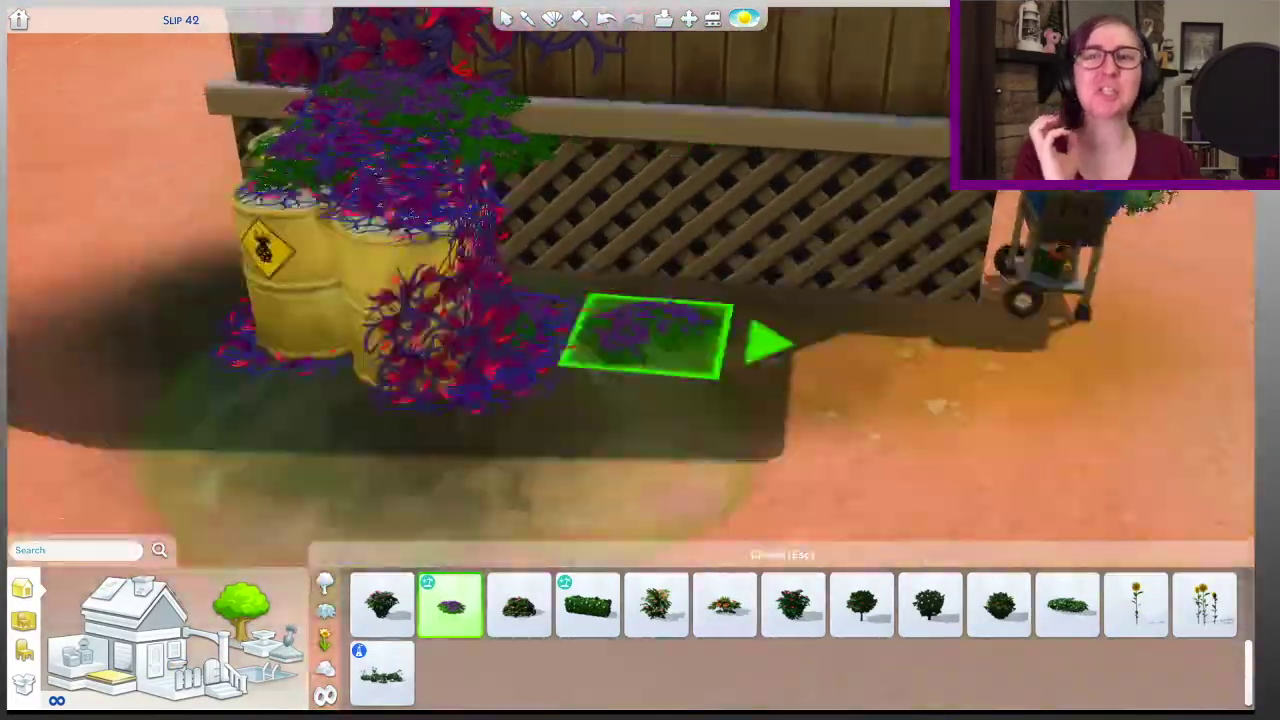
key(e)
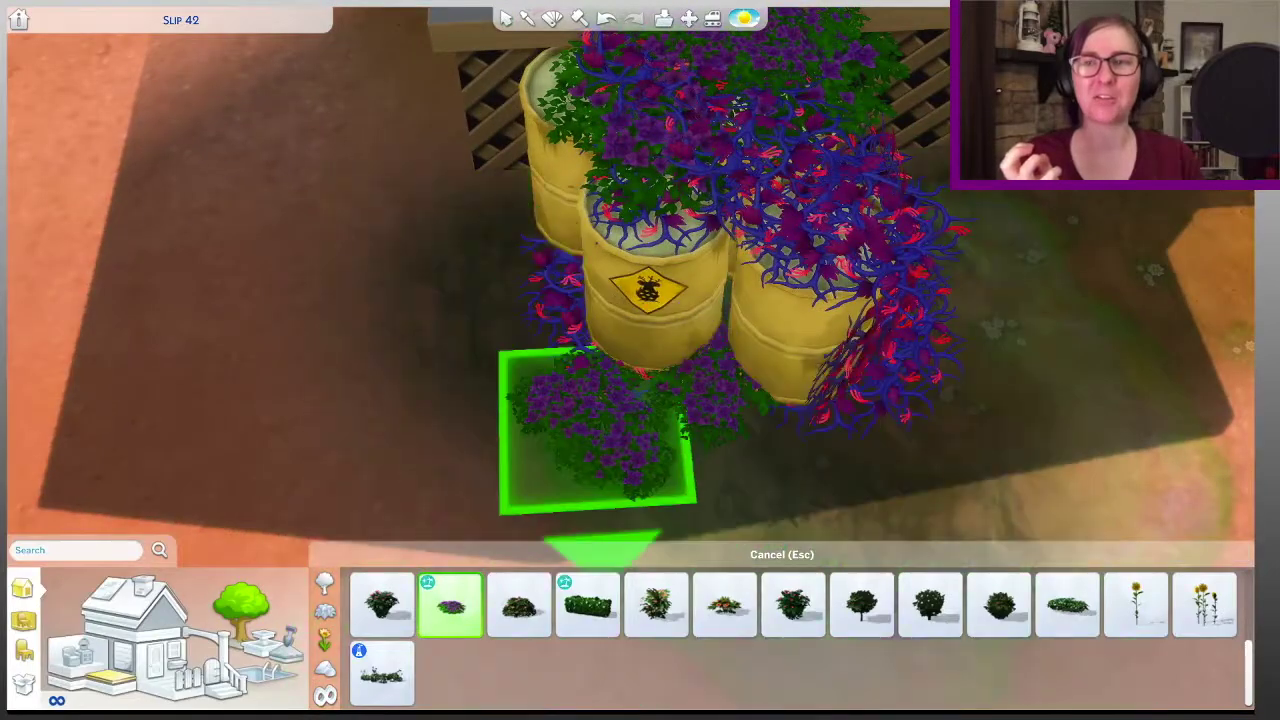
scroll(700, 300, up, 5)
scroll(680, 400, down, 5)
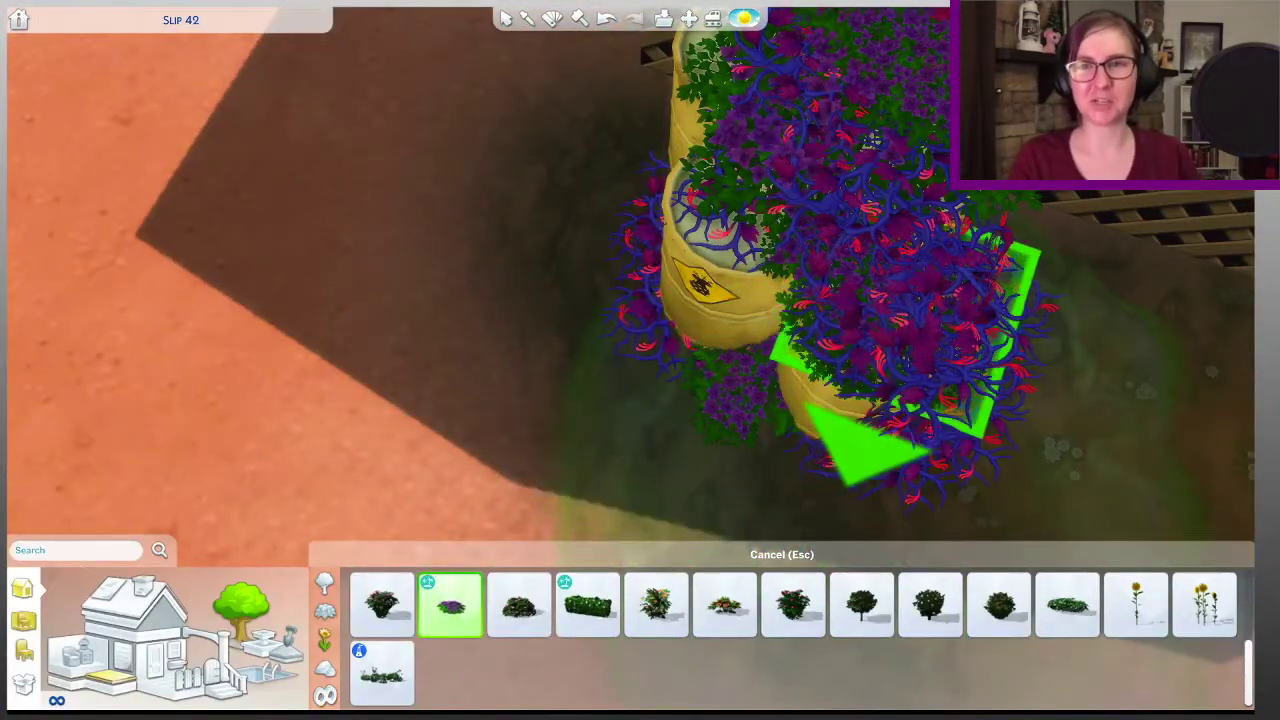
scroll(900, 350, up, 5)
scroll(700, 350, down, 5)
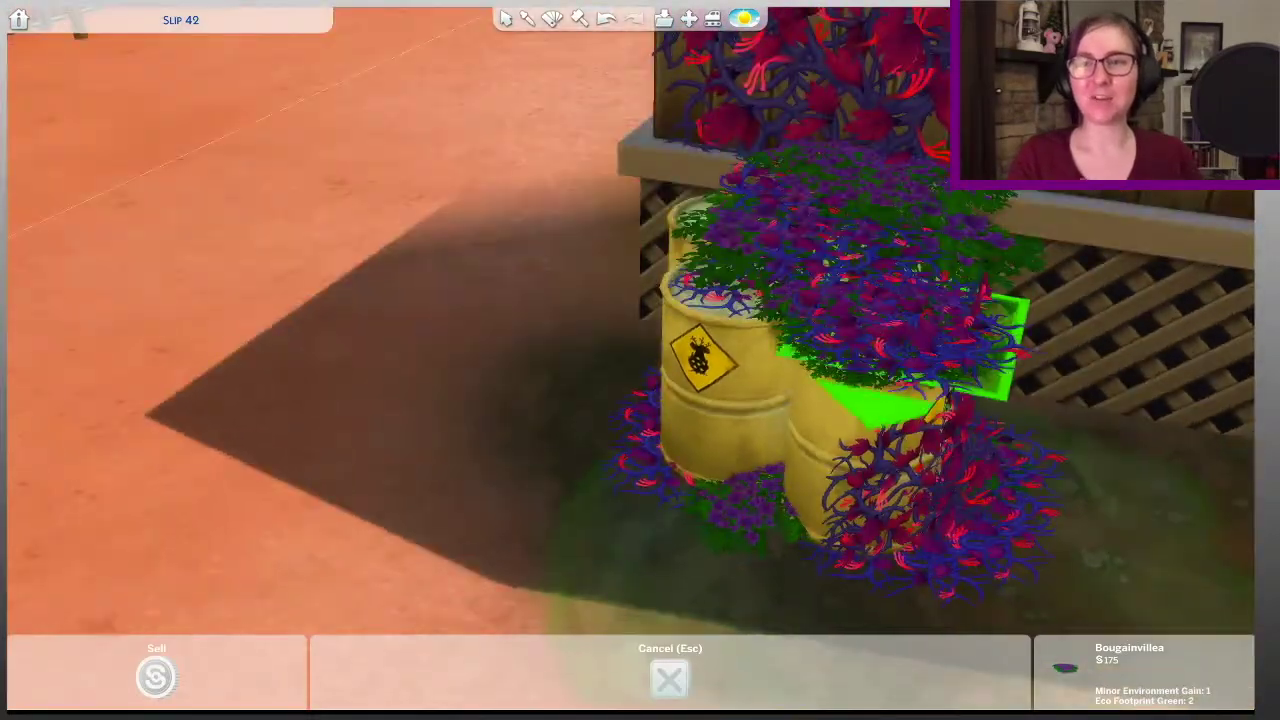
key(Escape)
Step: Plant a prickly pear cactus beside the saguaros next to the trailer
scroll(640, 350, down, 4)
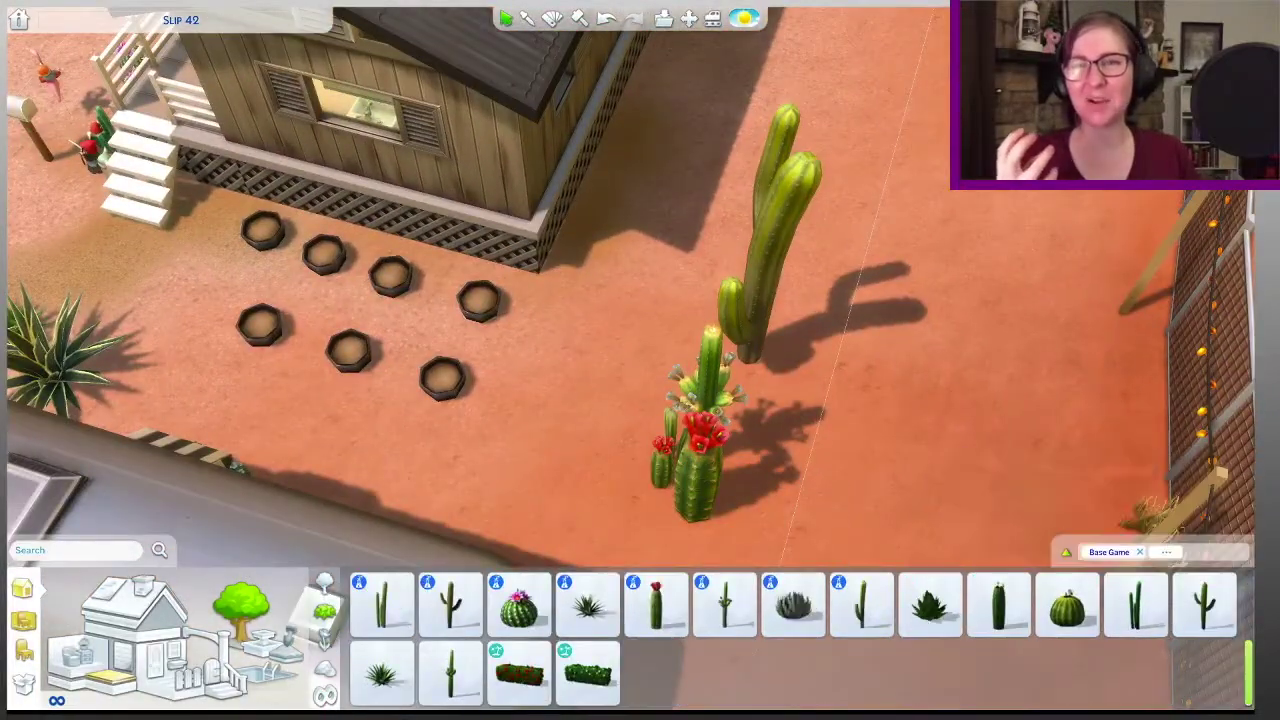
click(1204, 606)
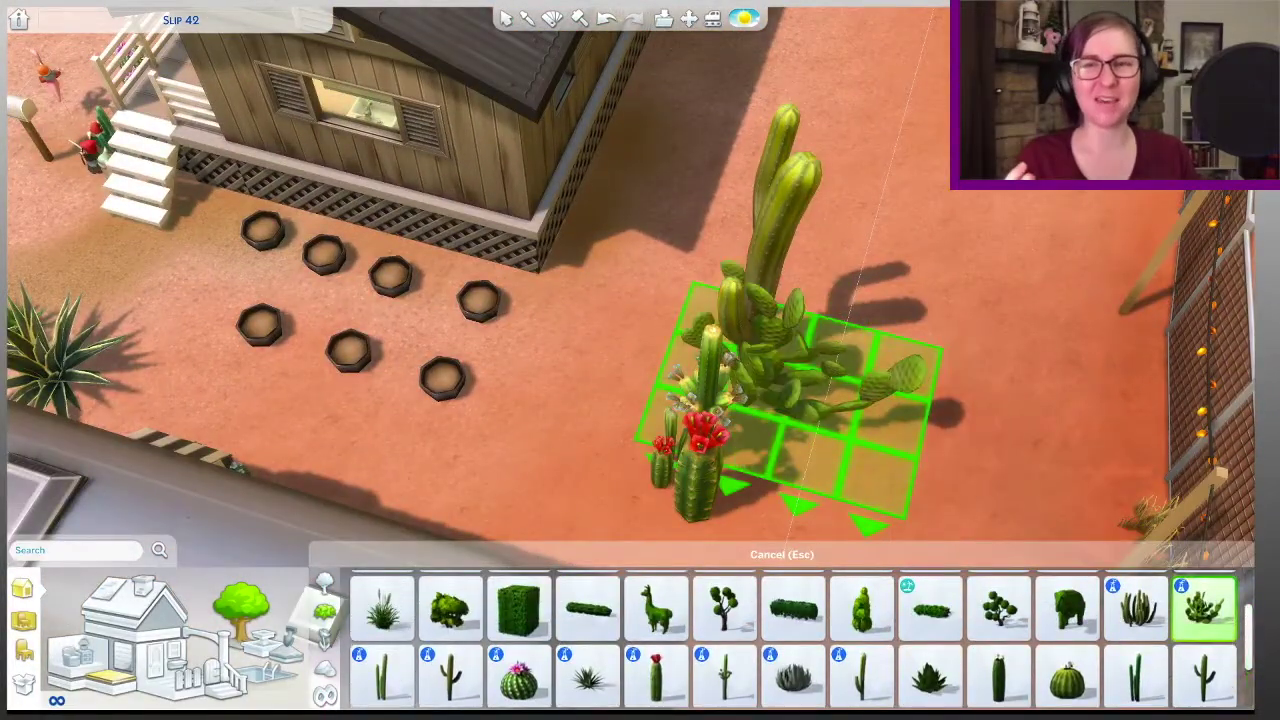
scroll(790, 400, up, 2)
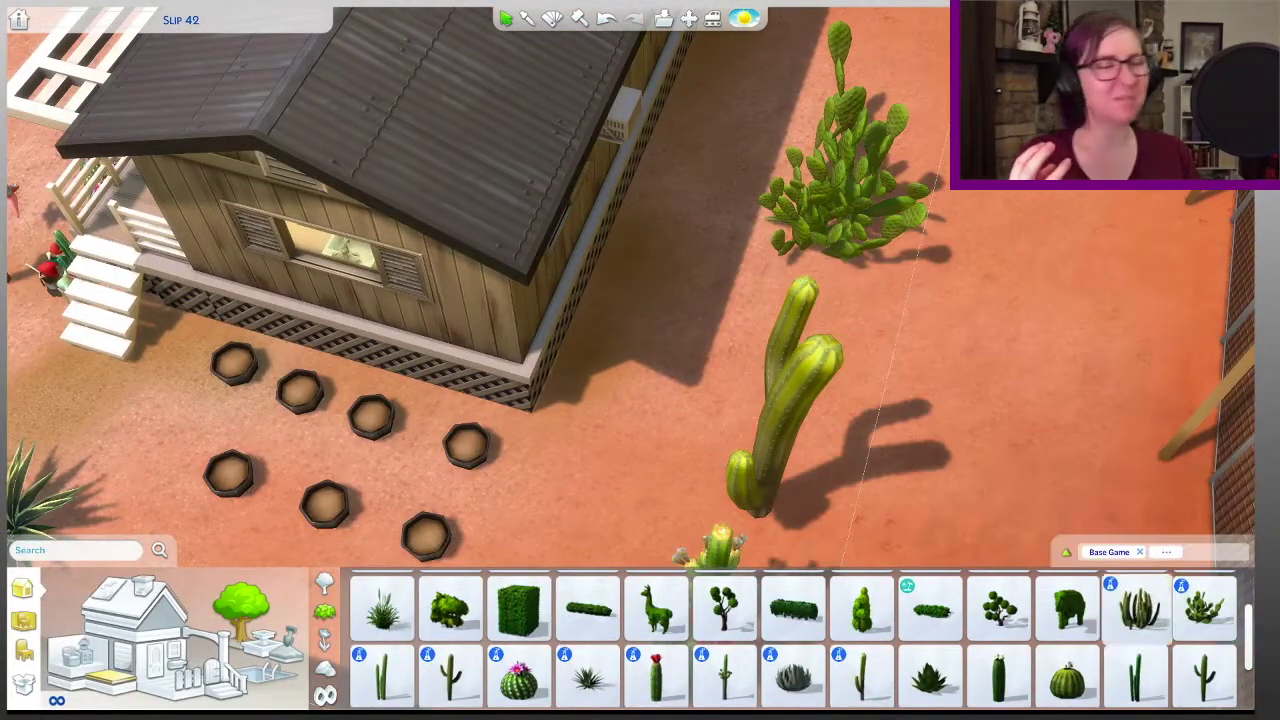
key(Escape)
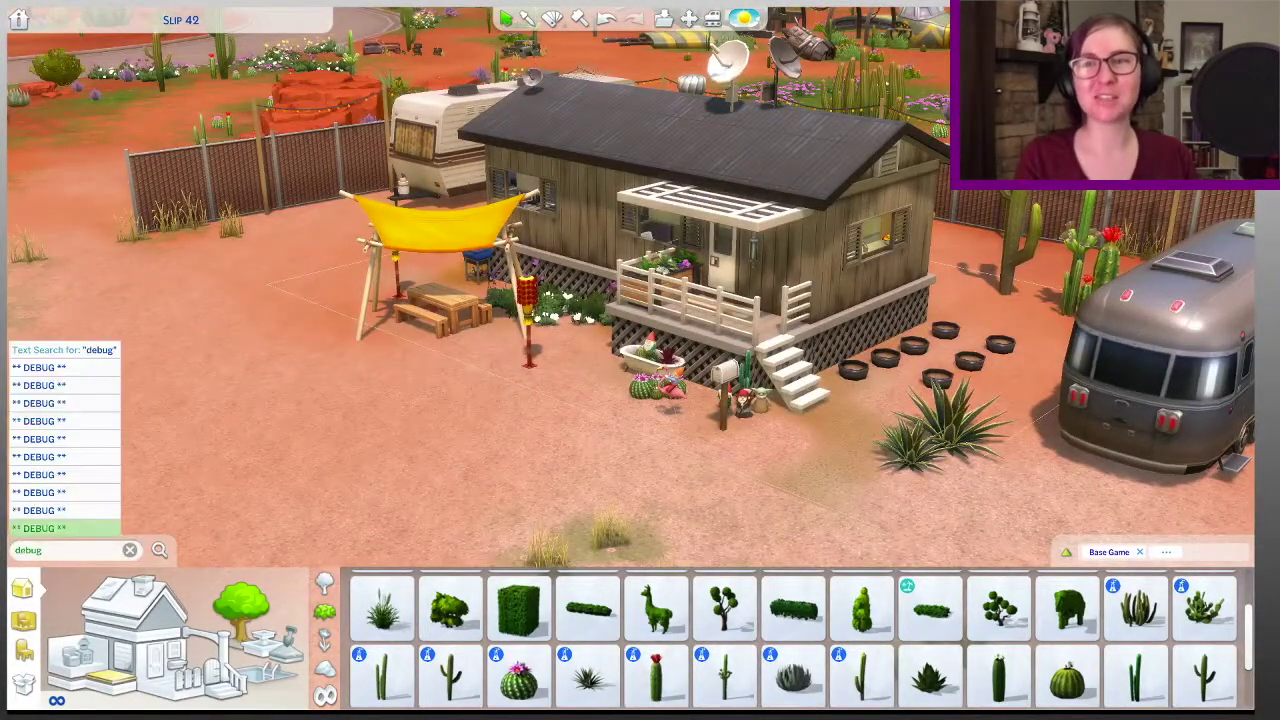
Step: Reveal the debug objects and set two yellow bottles on the stool by the sofa
click(40, 528)
click(348, 672)
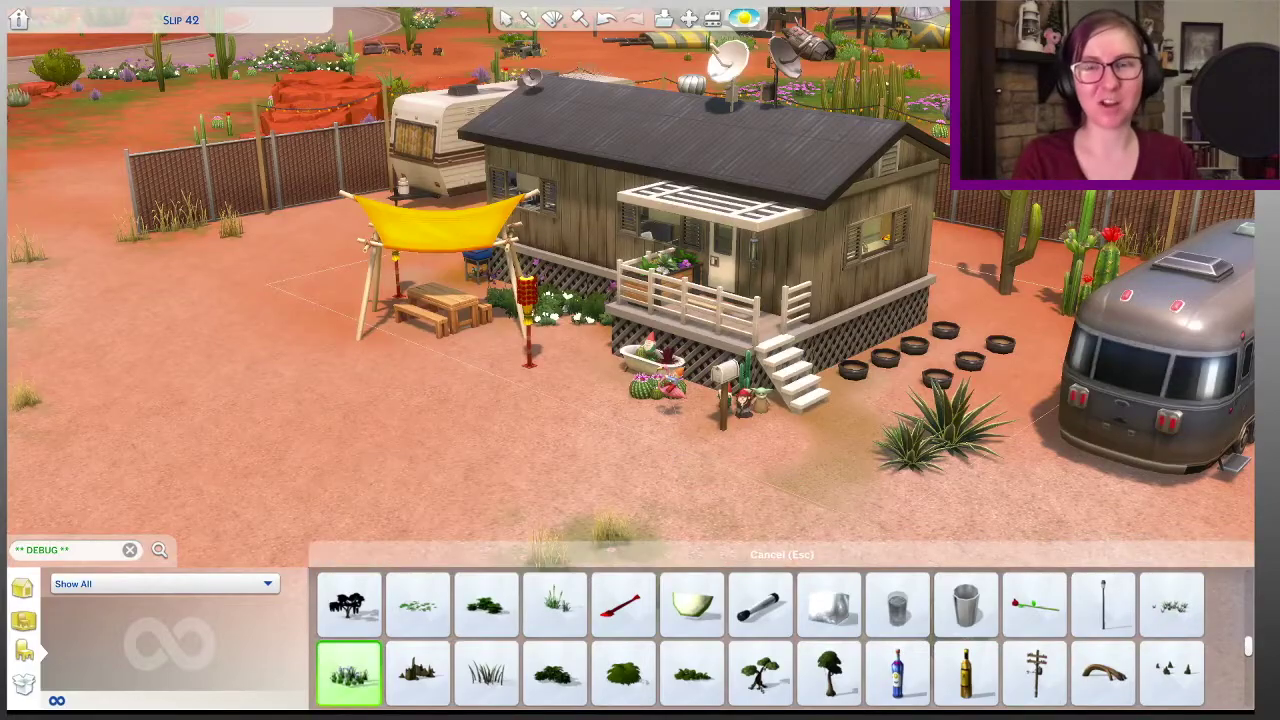
scroll(780, 640, down, 1)
click(965, 605)
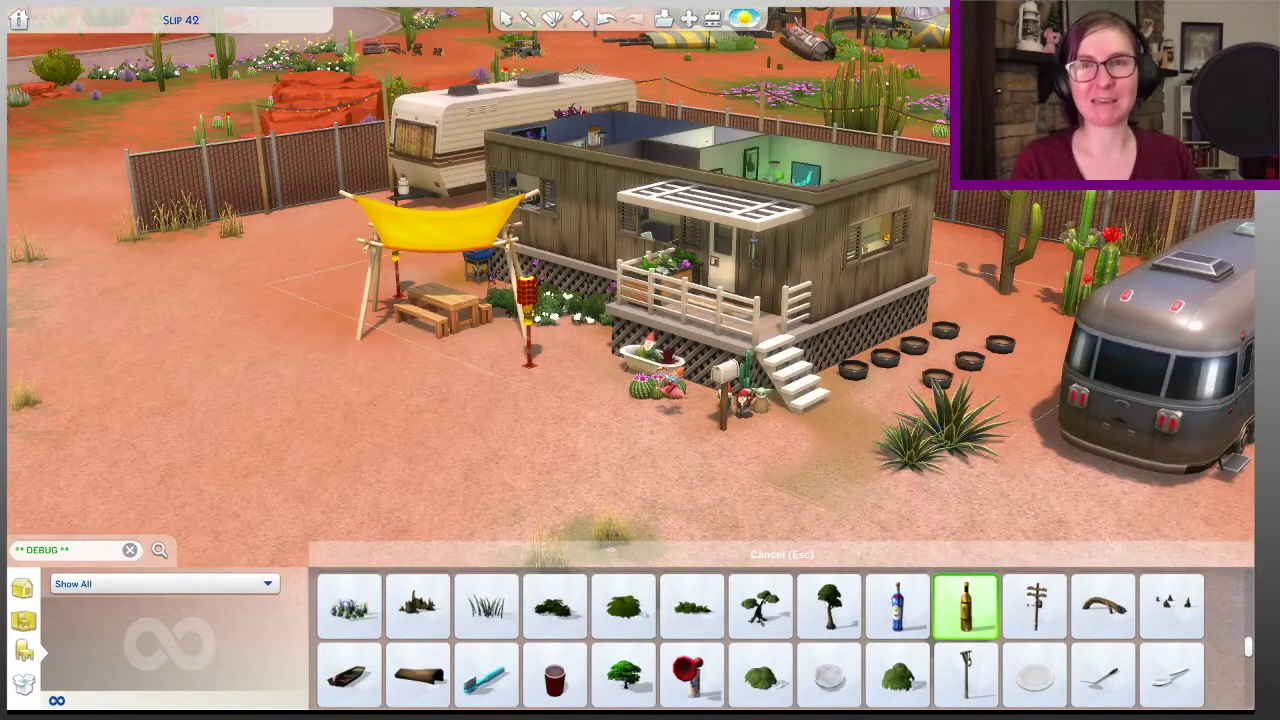
scroll(700, 250, up, 5)
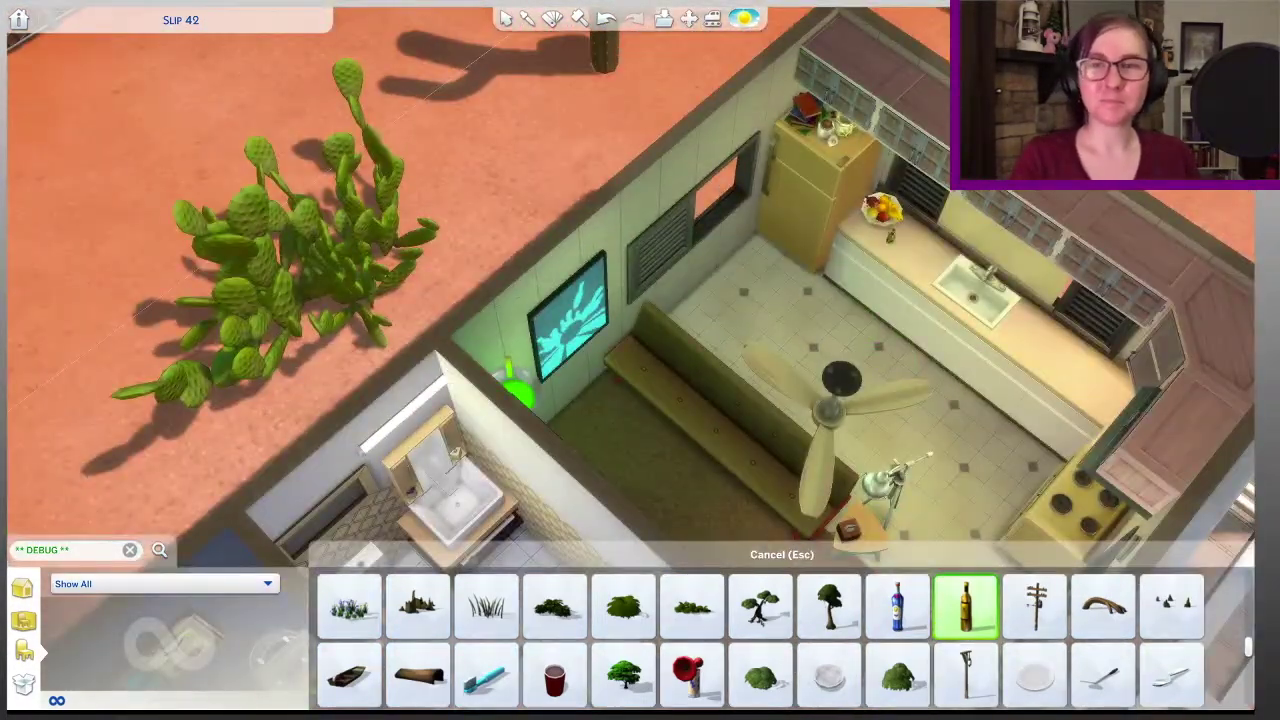
click(897, 605)
key(w)
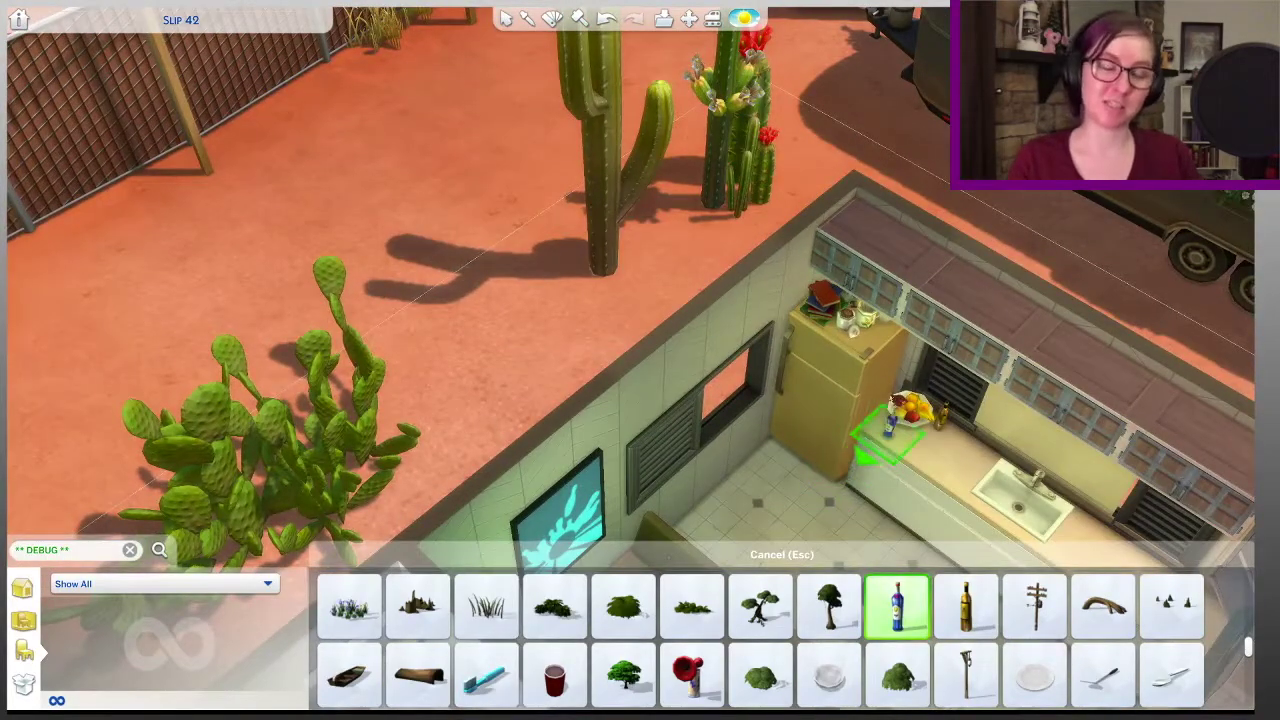
click(965, 605)
key(s)
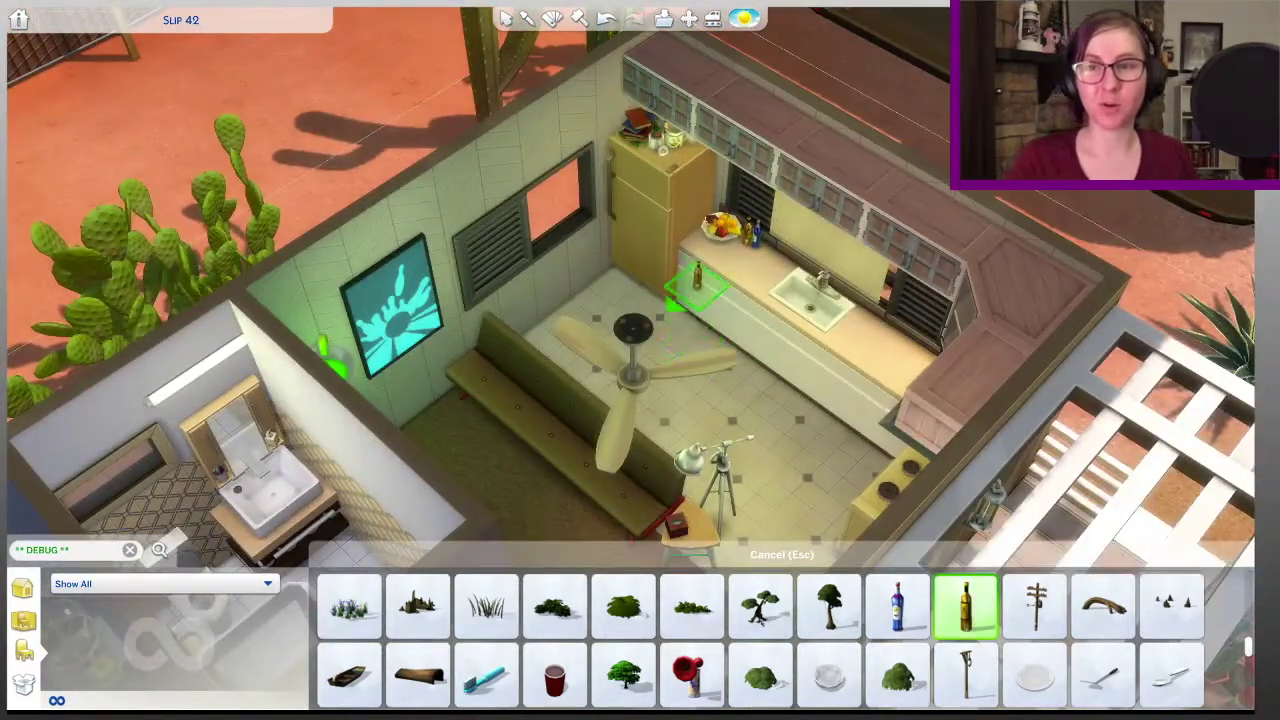
key(s)
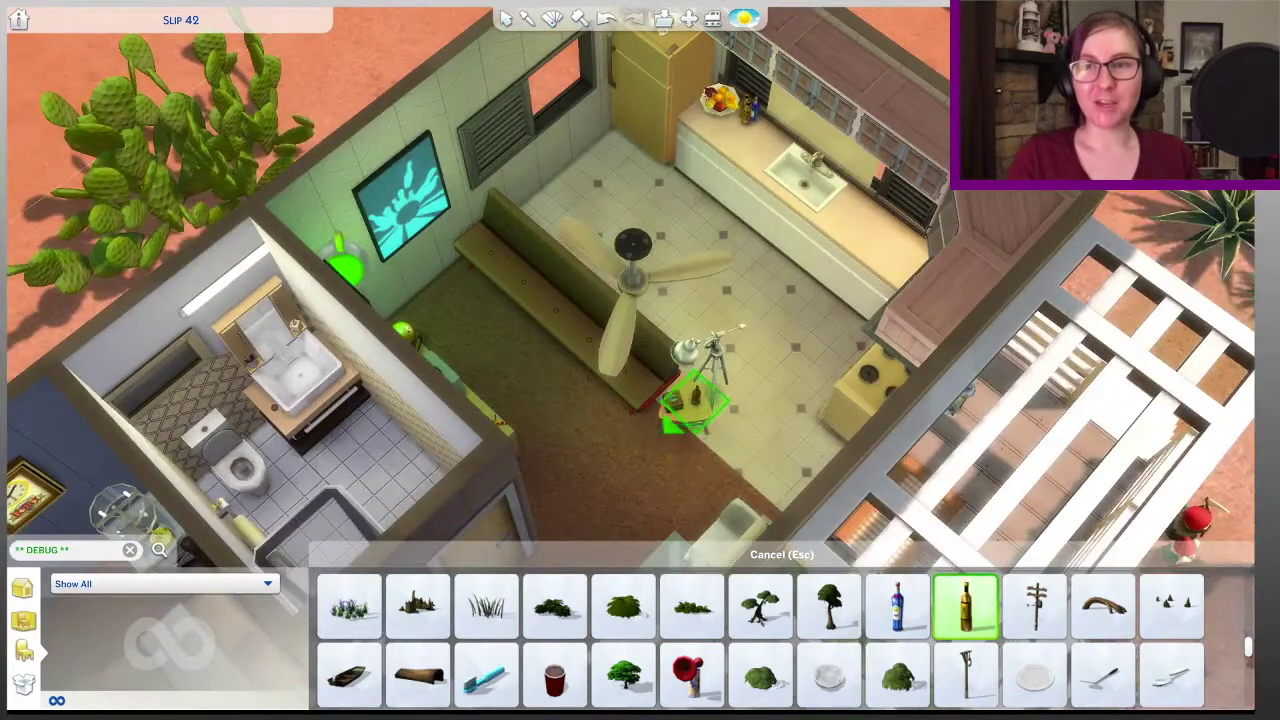
click(690, 405)
scroll(690, 405, up, 5)
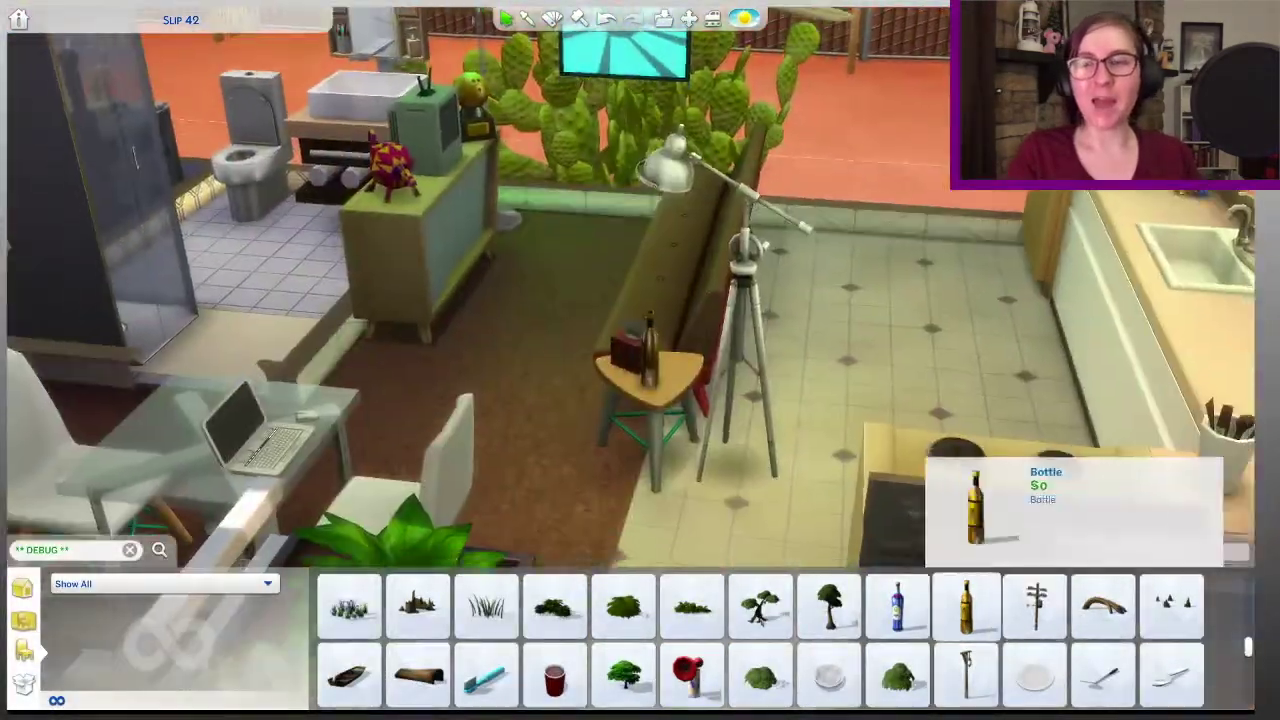
click(965, 605)
click(660, 380)
Step: Add blue and yellow bottles to the bottle cluster on the kitchen counter
key(s)
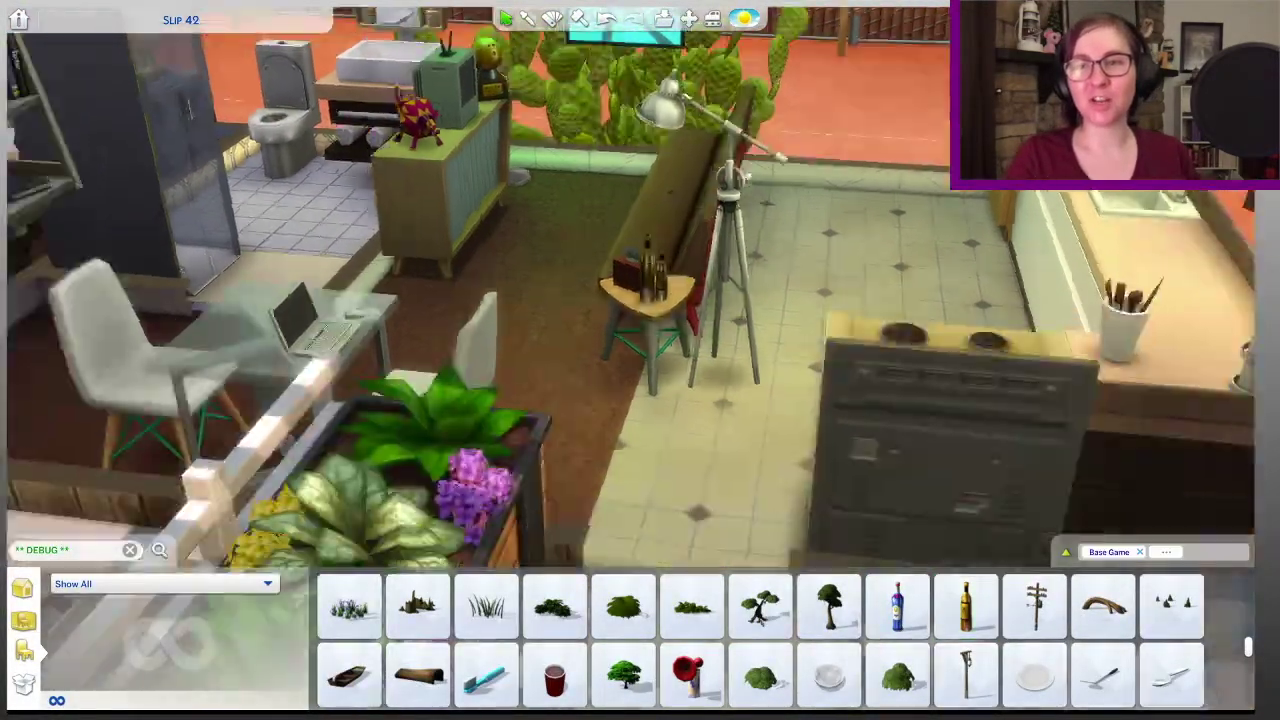
click(897, 605)
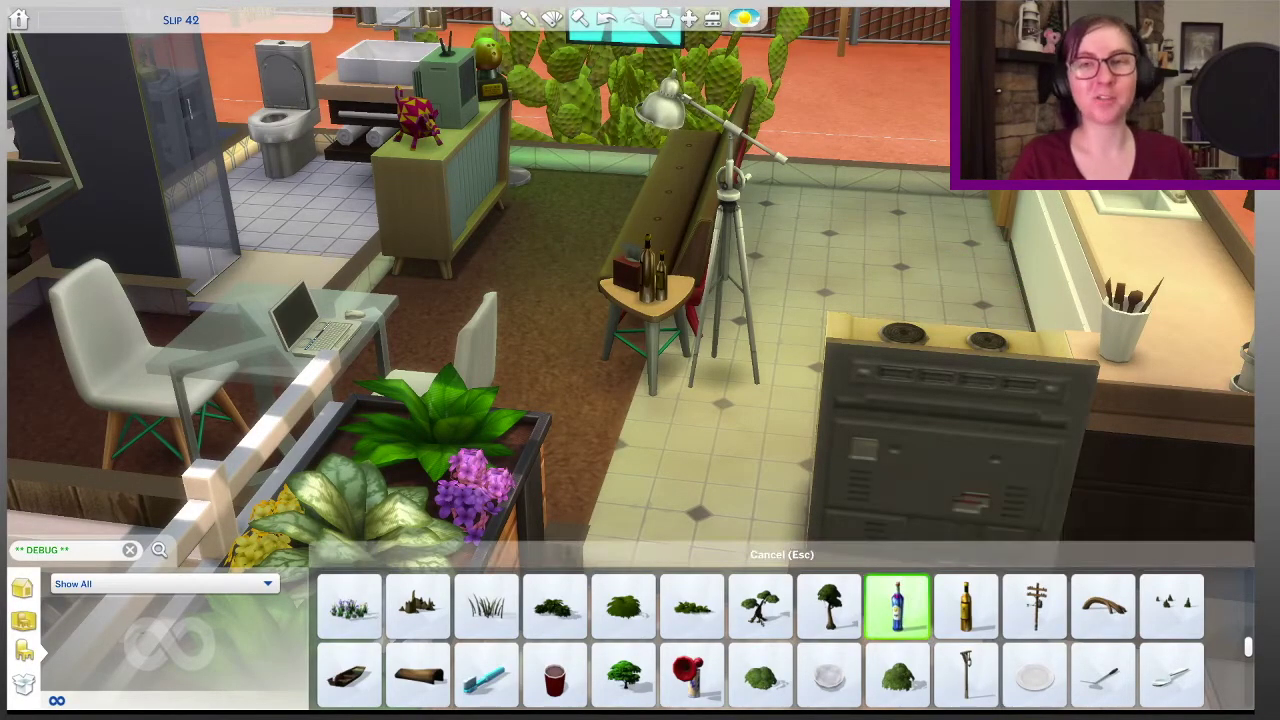
key(d)
key(w)
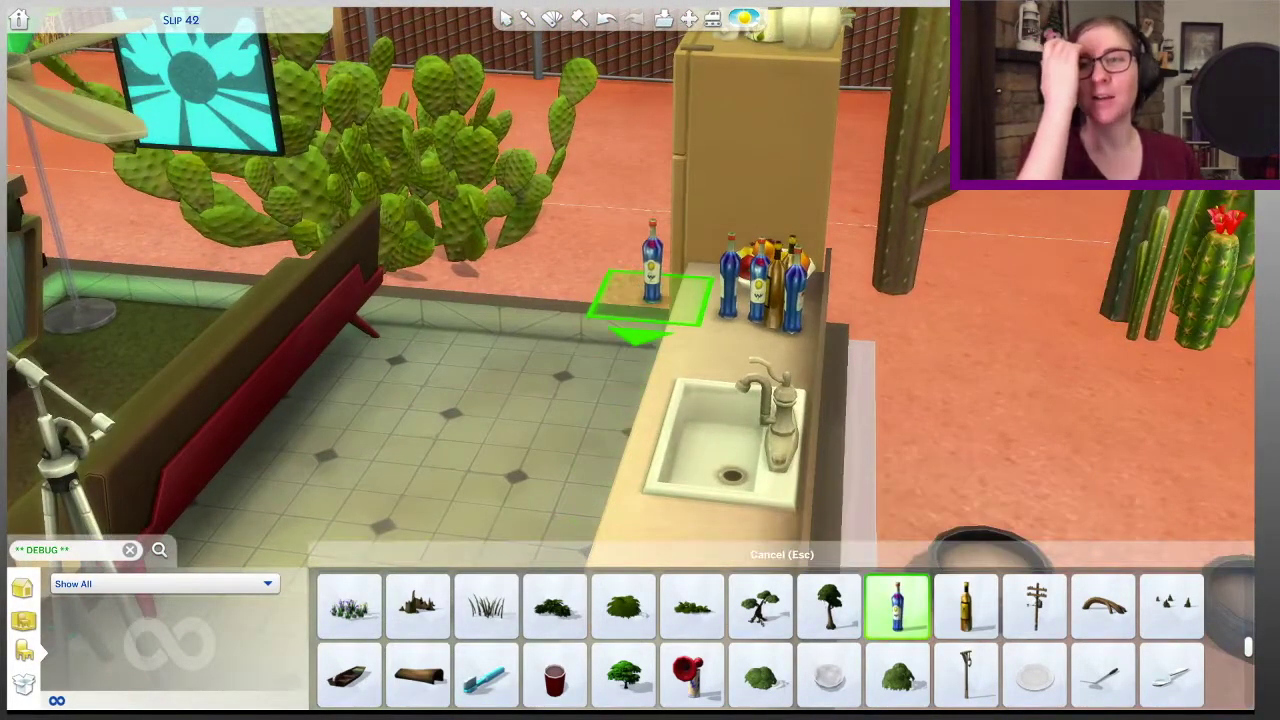
click(745, 290)
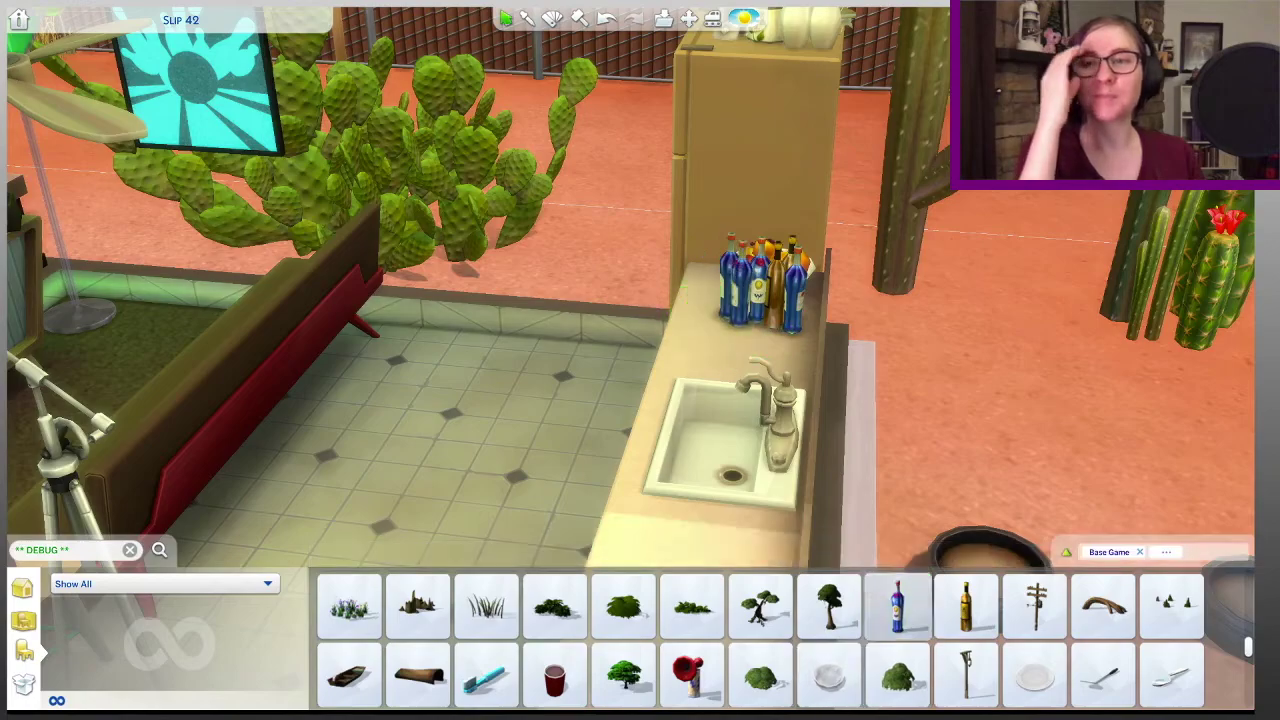
click(897, 605)
click(750, 290)
click(965, 605)
scroll(600, 450, up, 1)
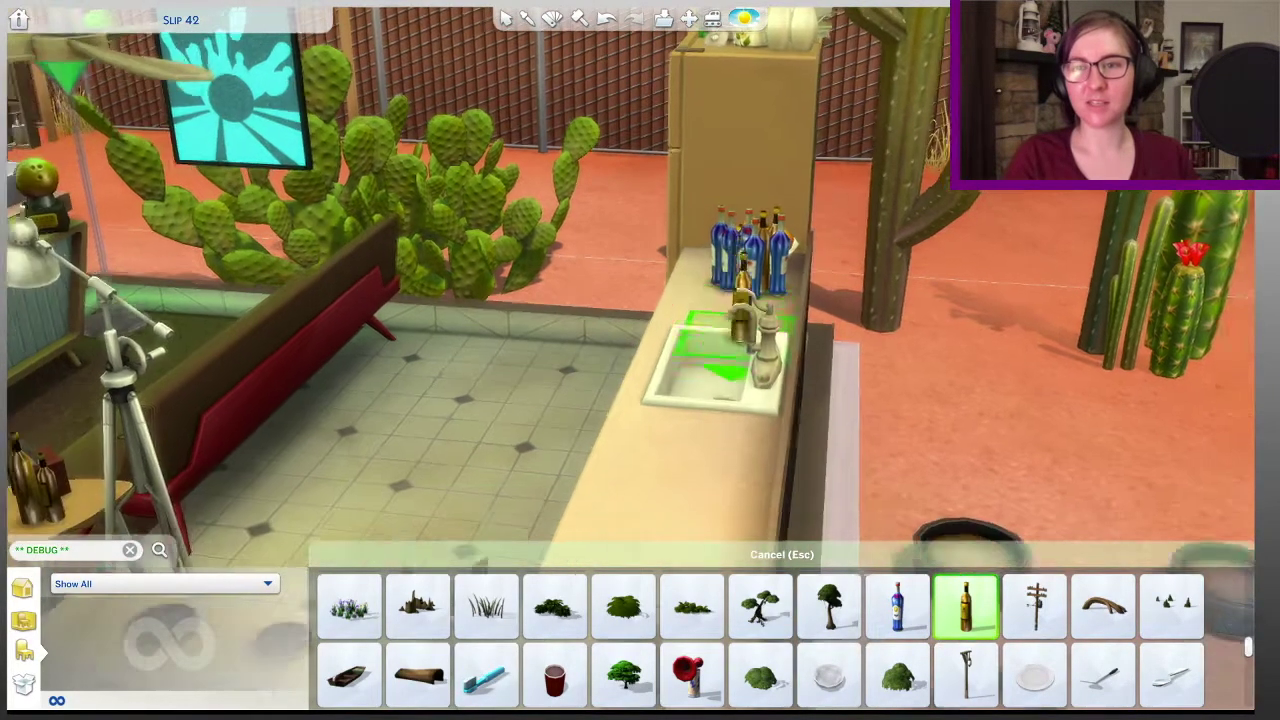
click(748, 290)
scroll(748, 290, up, 3)
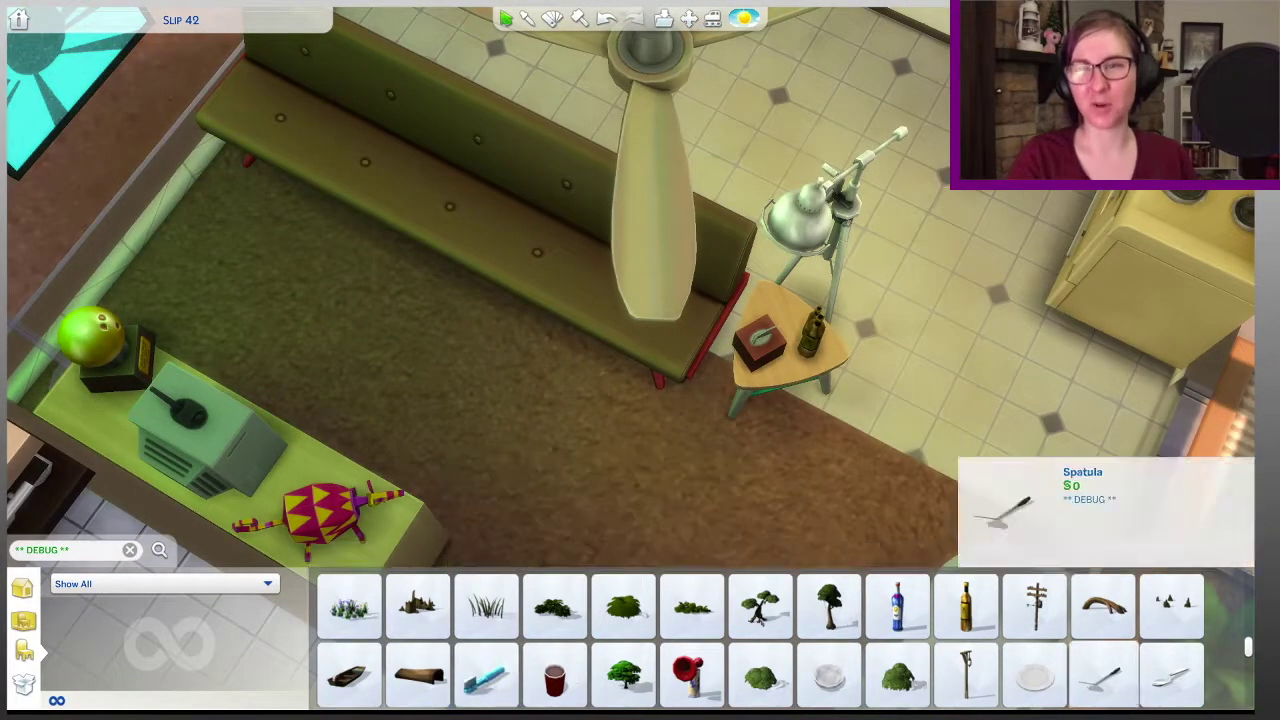
Step: Select a debug grass clump from the catalog
scroll(1172, 670, down, 6)
scroll(760, 640, down, 8)
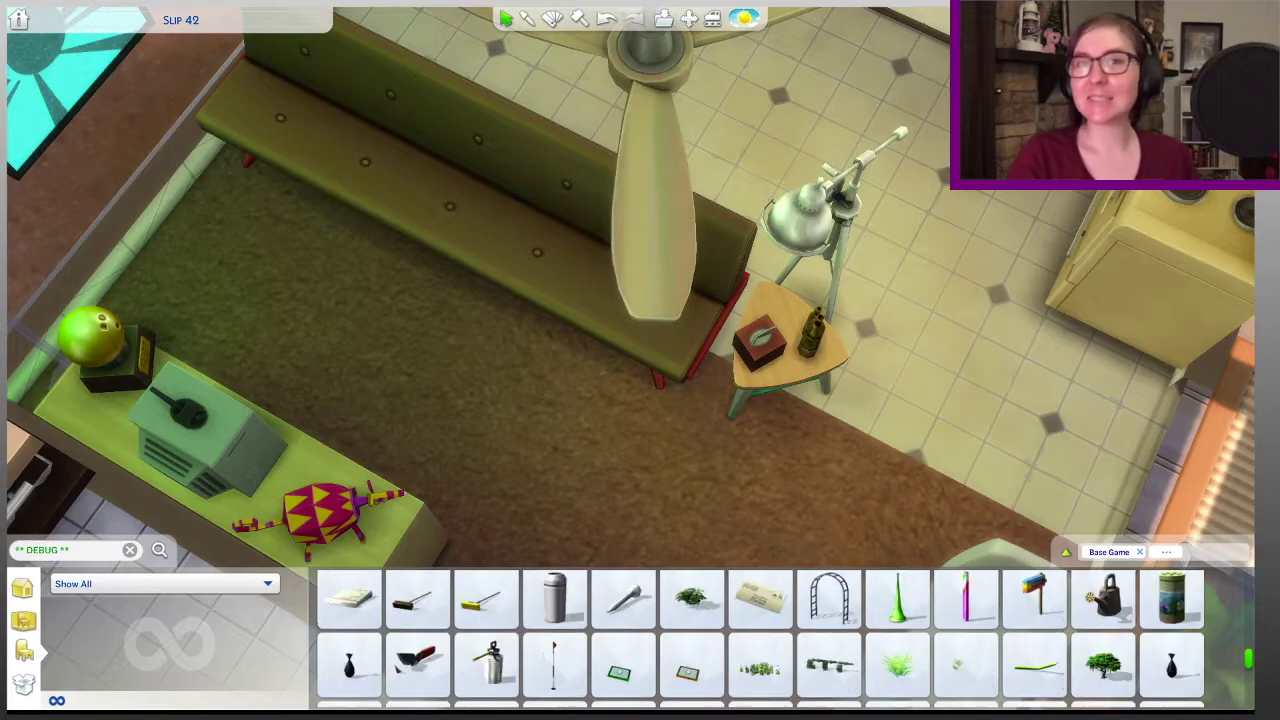
scroll(620, 630, down, 5)
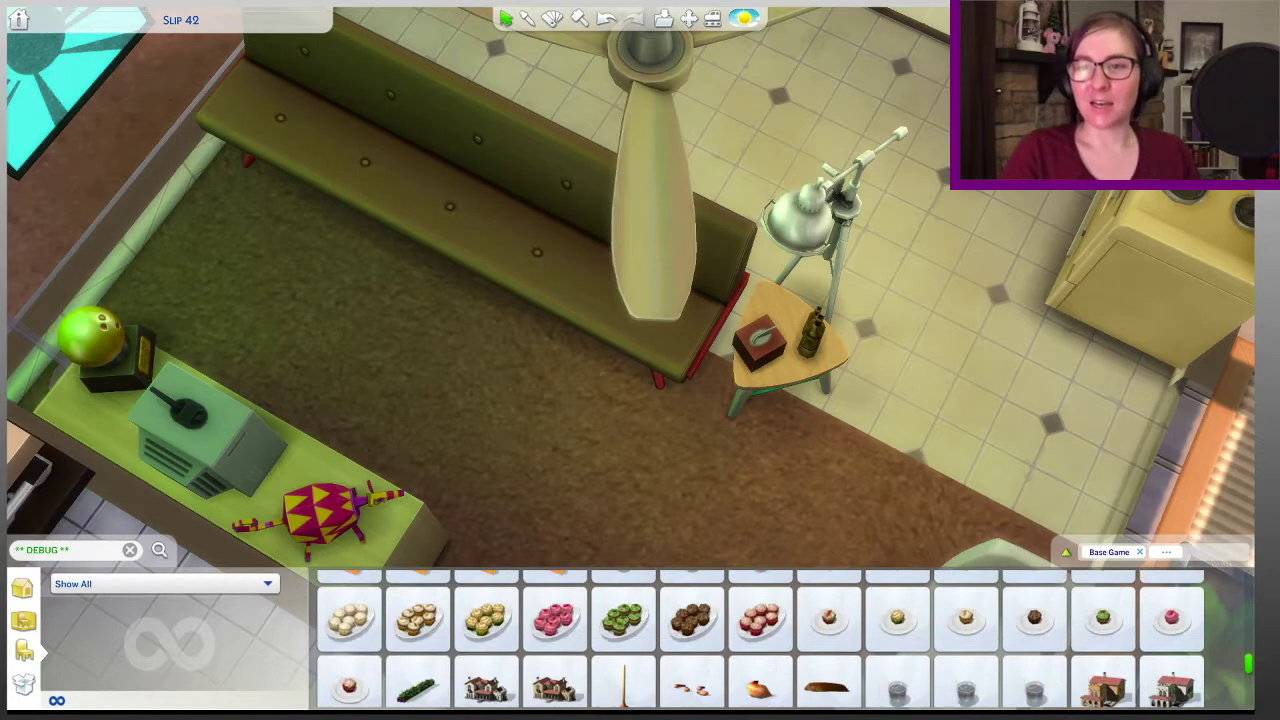
scroll(760, 640, down, 8)
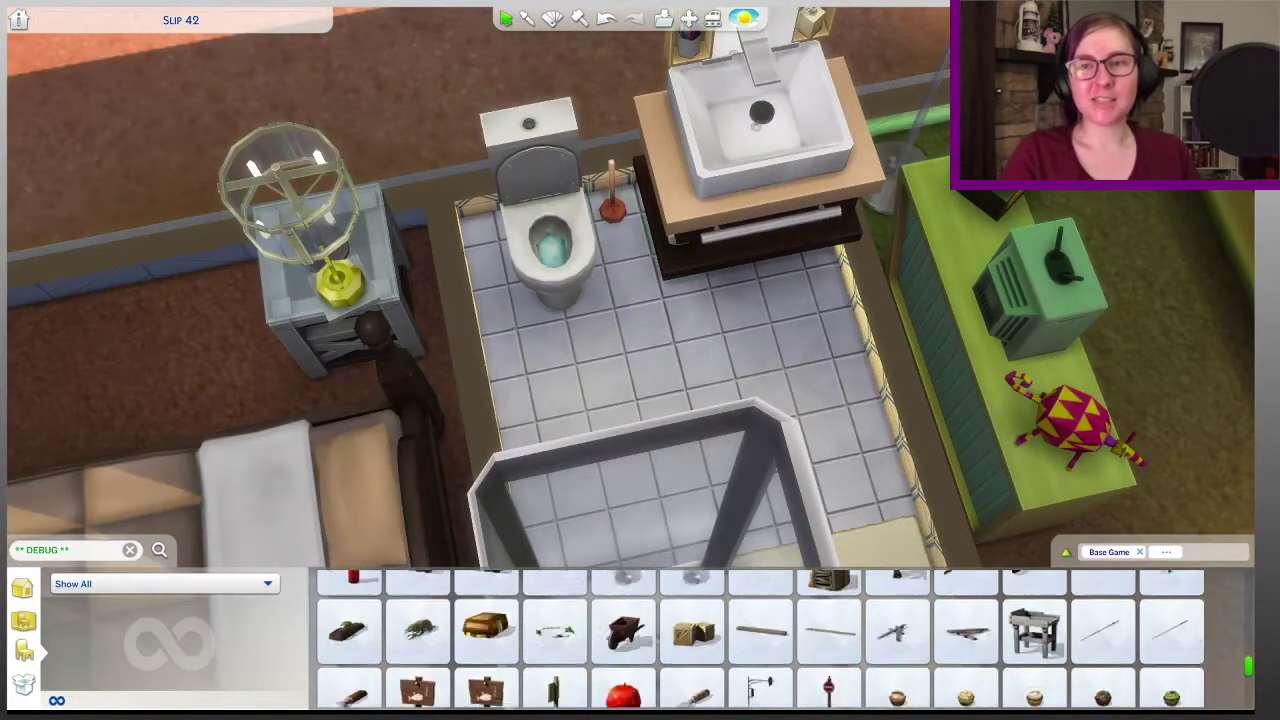
scroll(760, 640, down, 4)
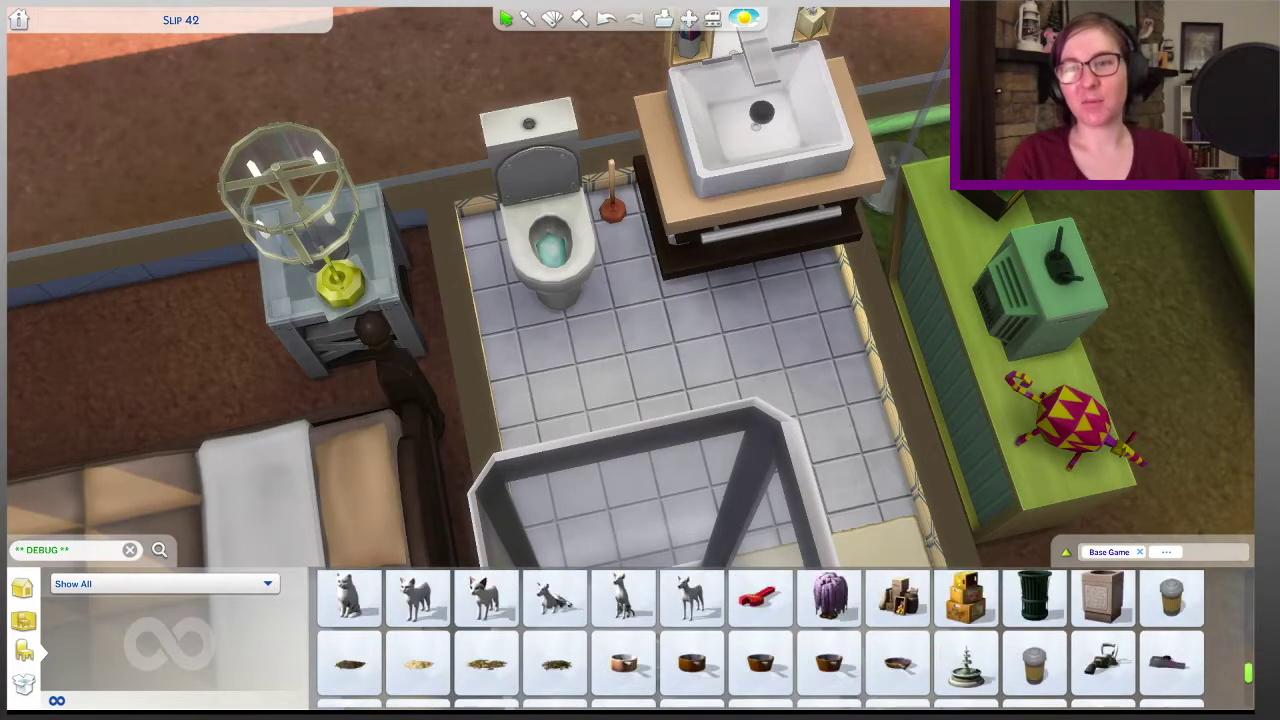
click(896, 673)
scroll(640, 350, down, 5)
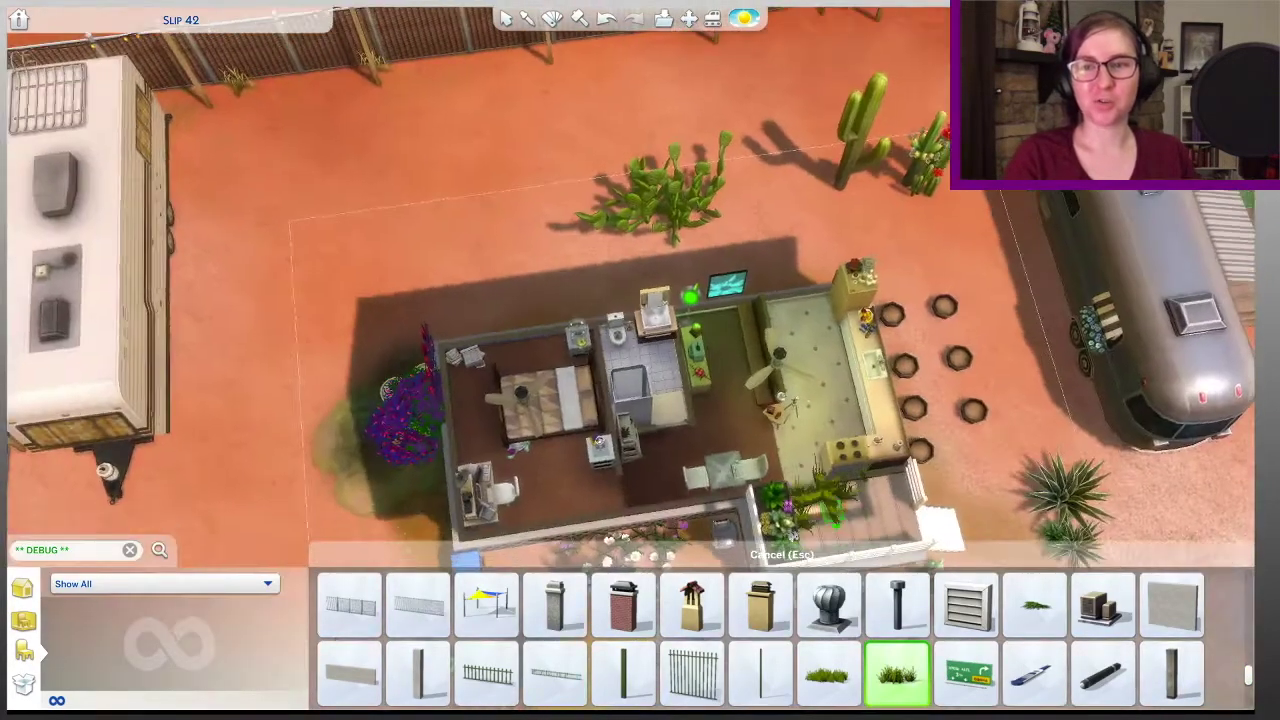
Step: Place the wild grass clump left of the yellow canopy near the tiki torches
key(s)
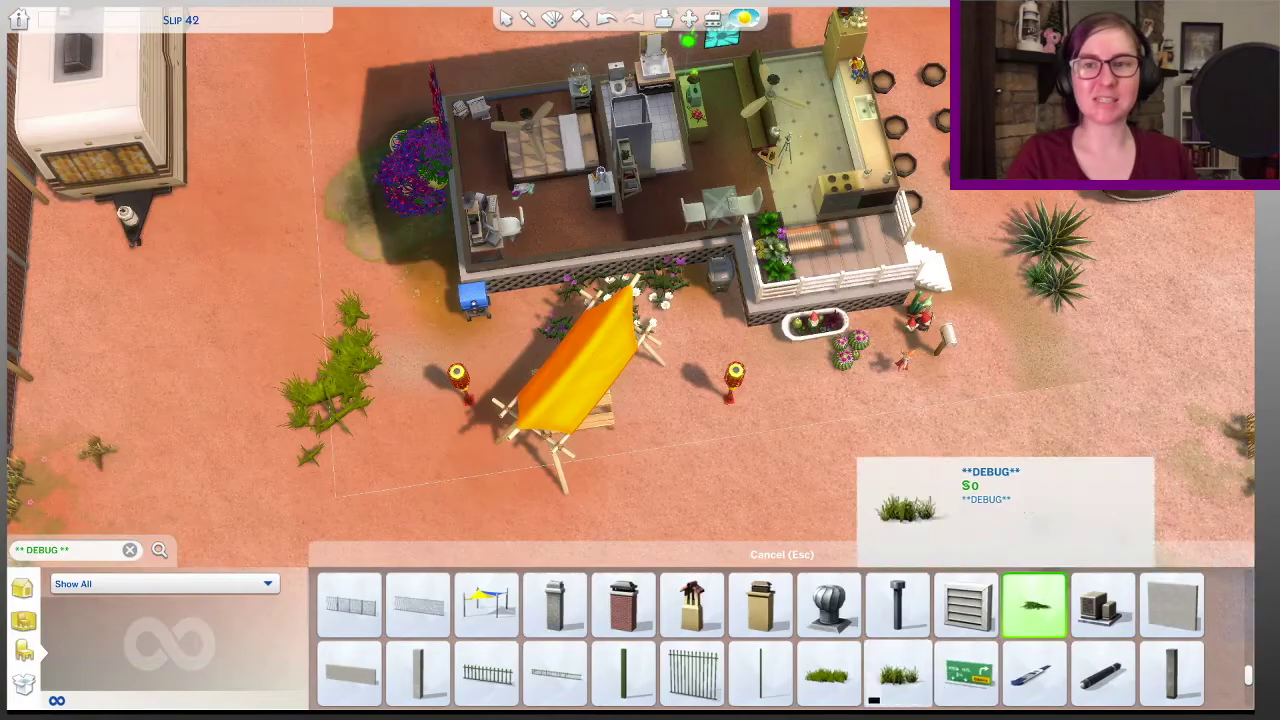
click(345, 365)
scroll(760, 640, down, 5)
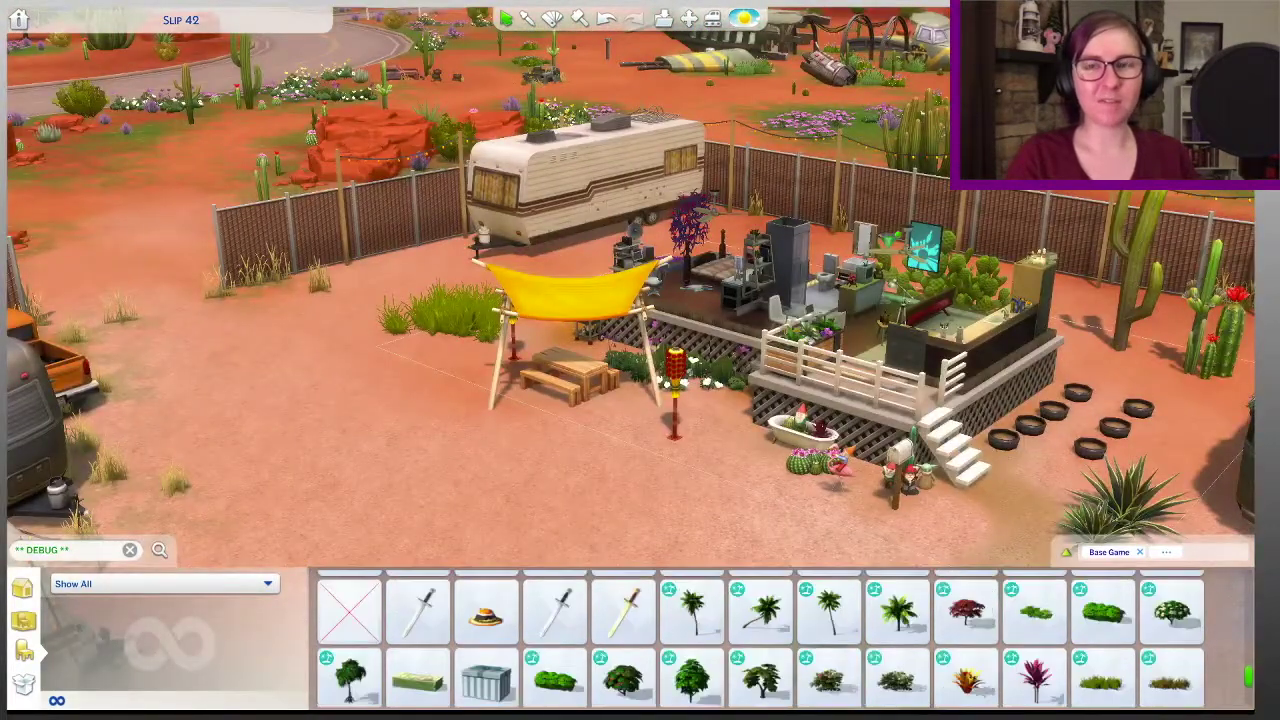
scroll(760, 640, down, 3)
Step: Set a green tube coral and a red coral by the barrels, adjusting the green plant
click(1171, 610)
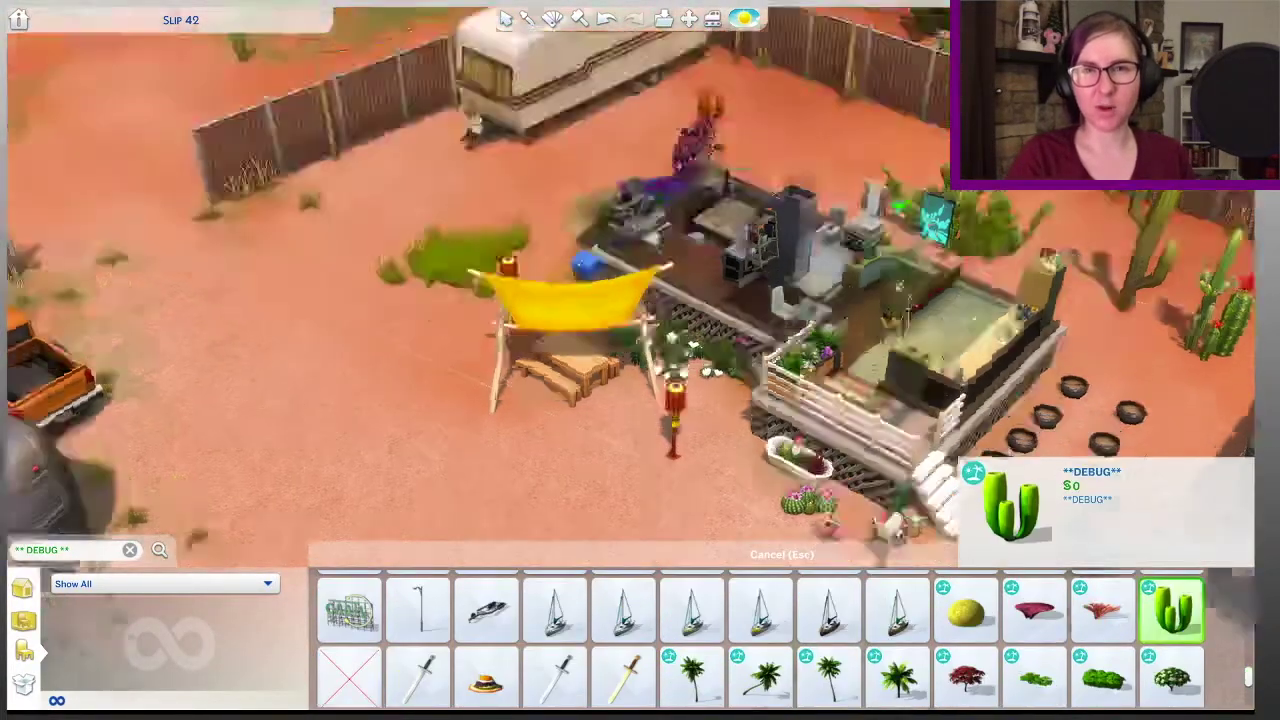
scroll(820, 430, up, 3)
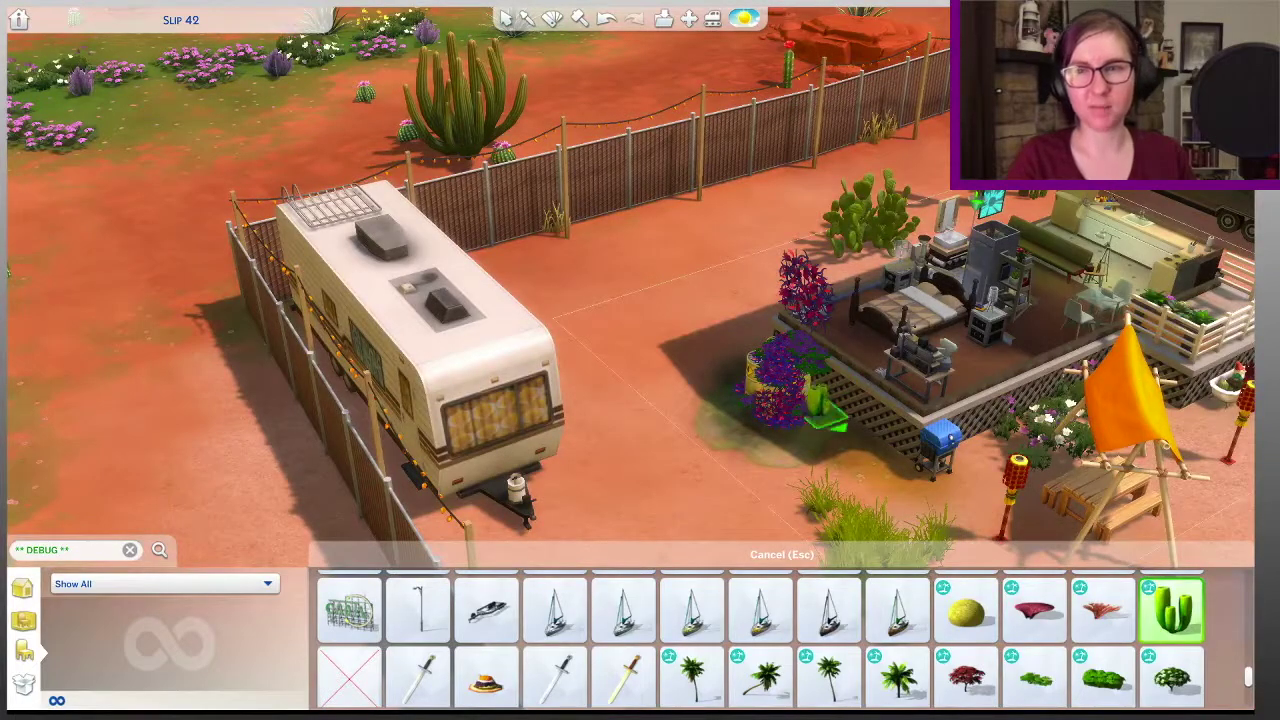
click(818, 400)
click(1103, 610)
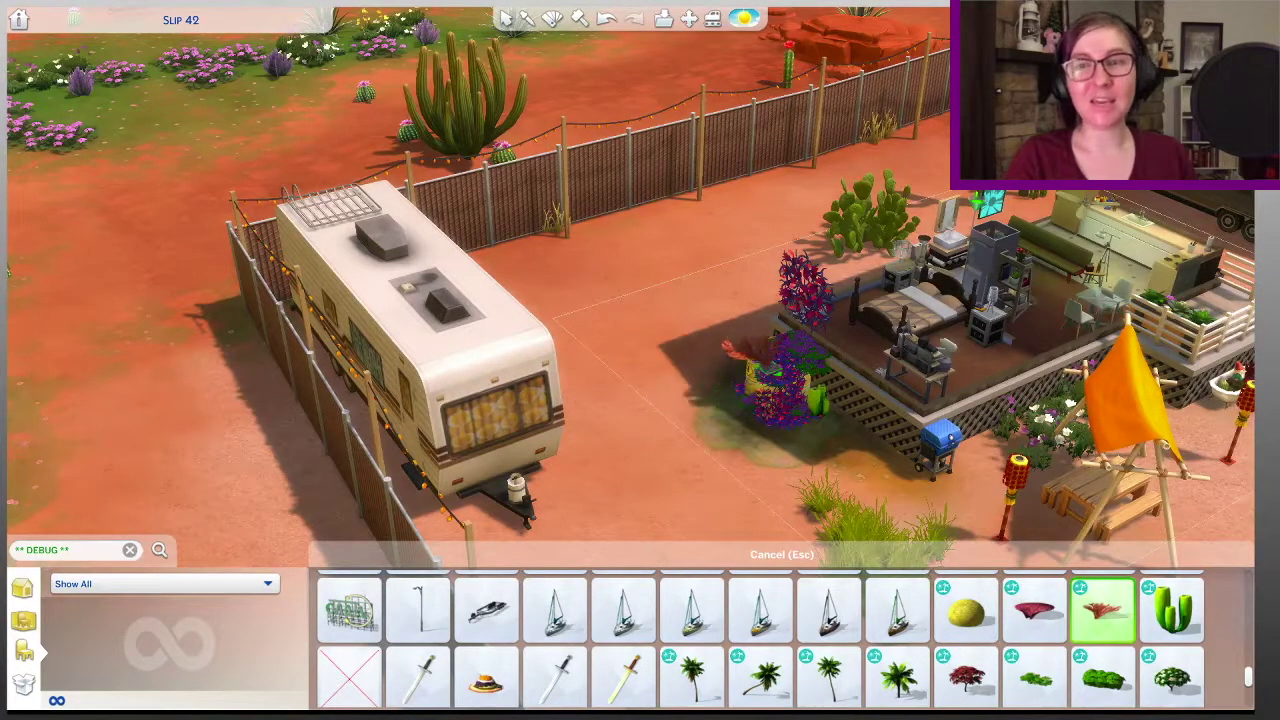
click(750, 350)
scroll(750, 350, up, 3)
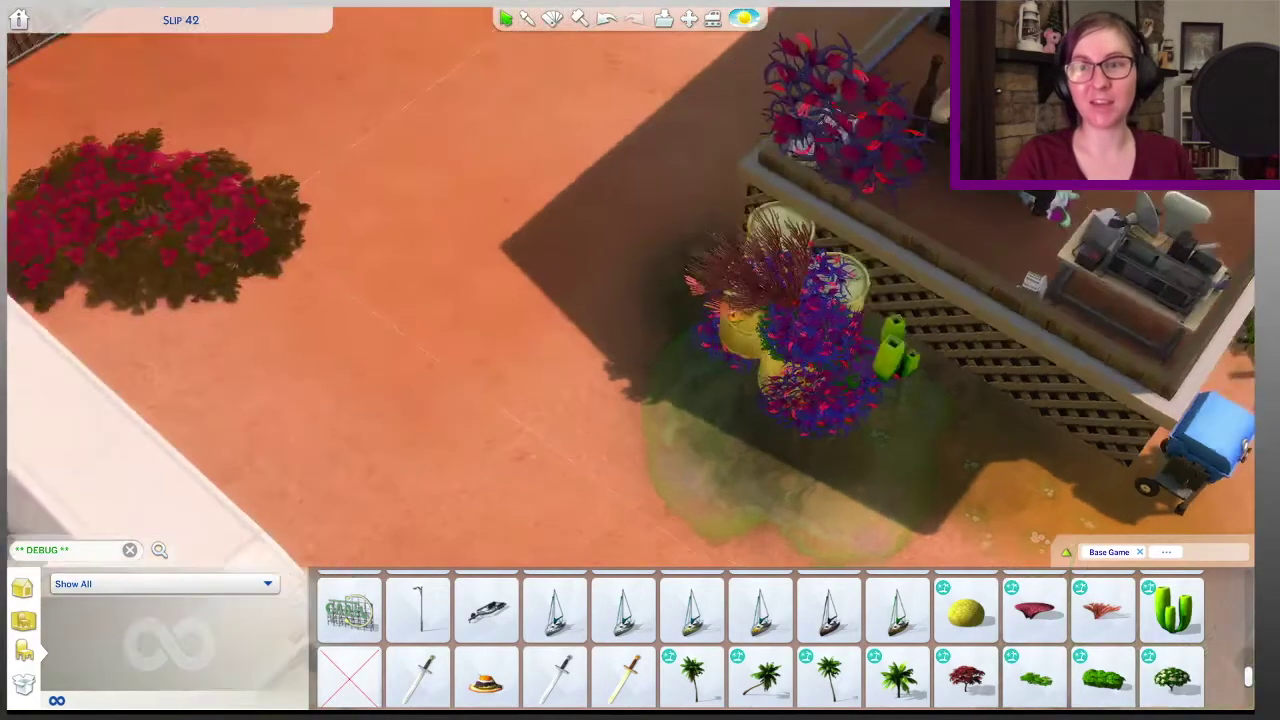
click(894, 343)
click(905, 405)
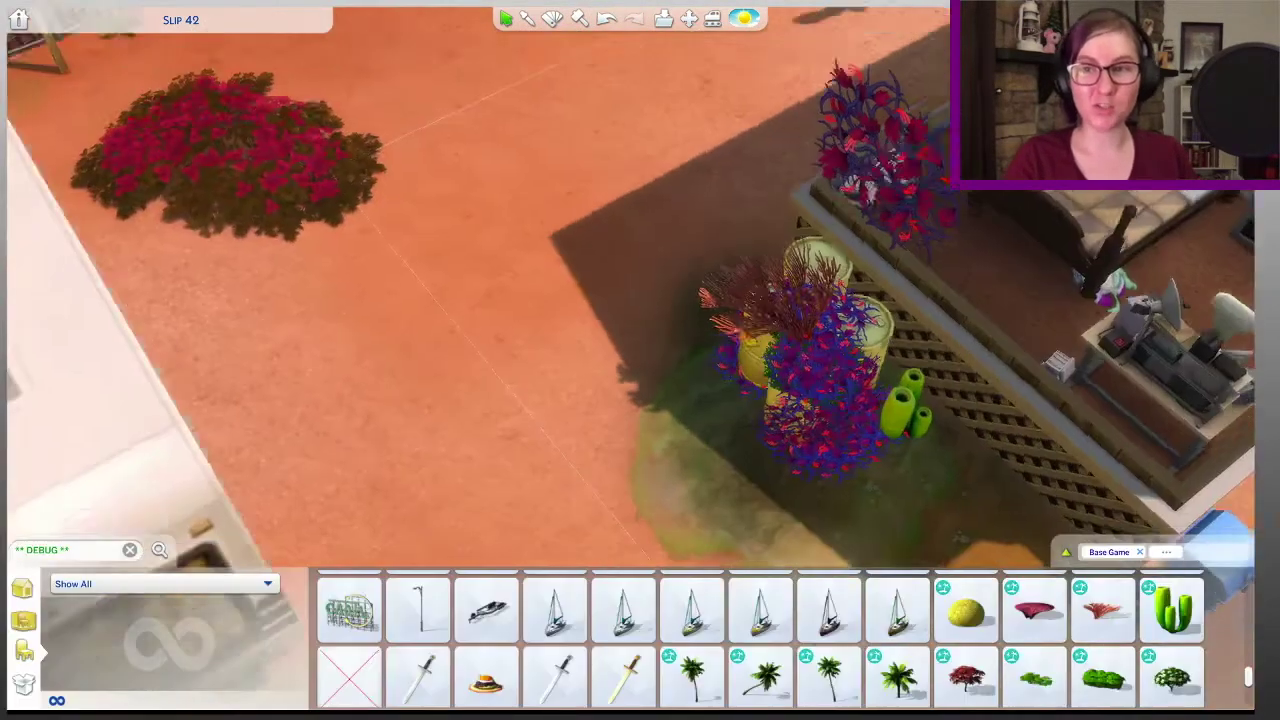
Step: Add red mat, yellow brain, red branch, green tube and red fan corals around the barrels
click(1035, 610)
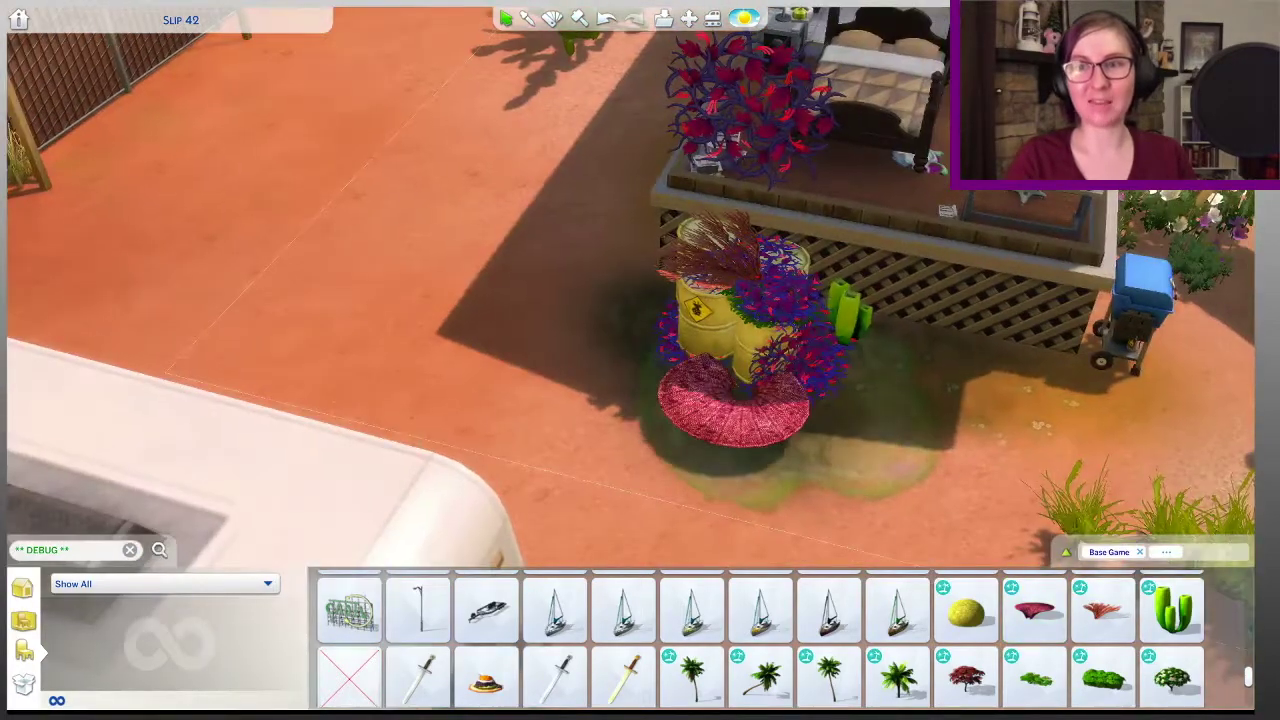
click(729, 386)
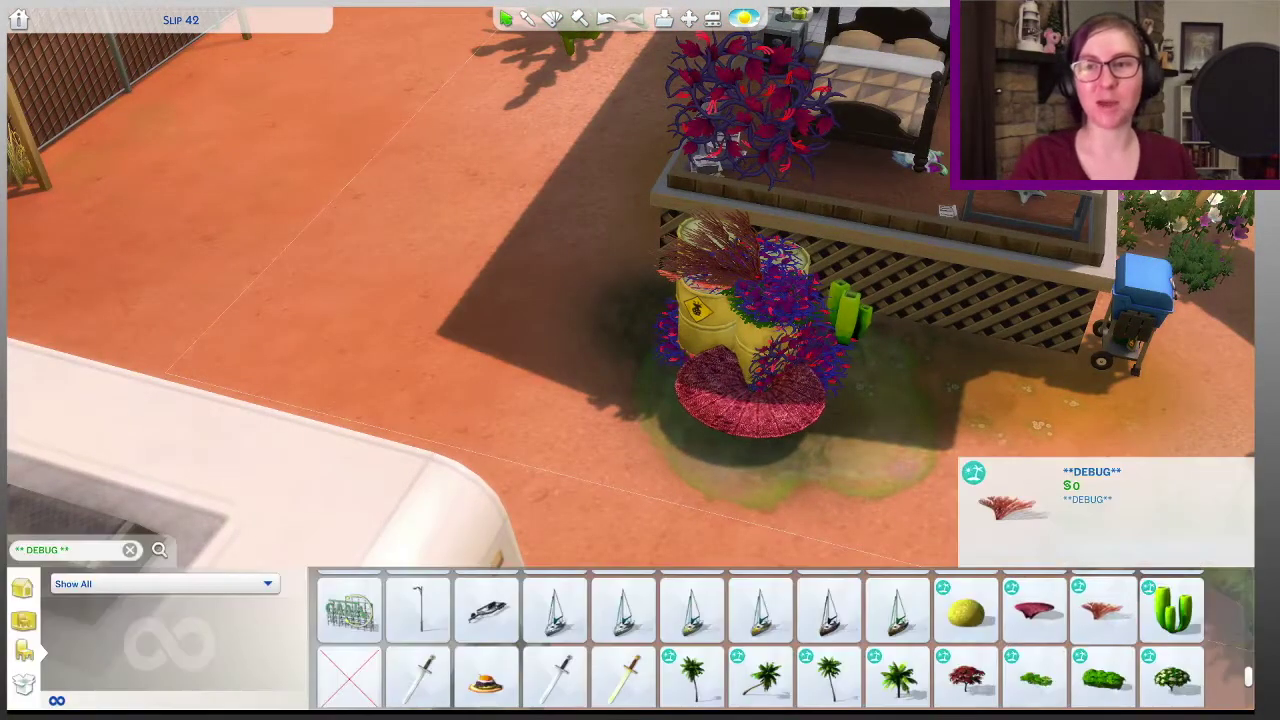
click(966, 610)
click(866, 450)
click(1102, 610)
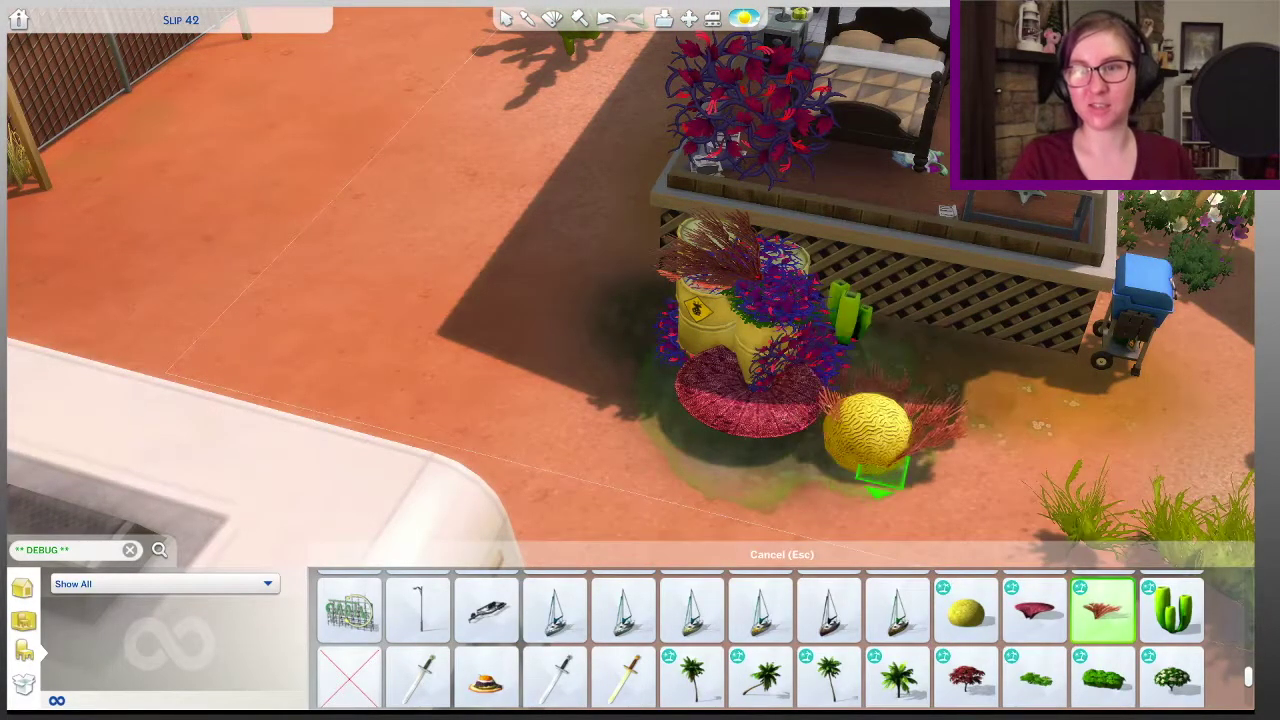
click(752, 252)
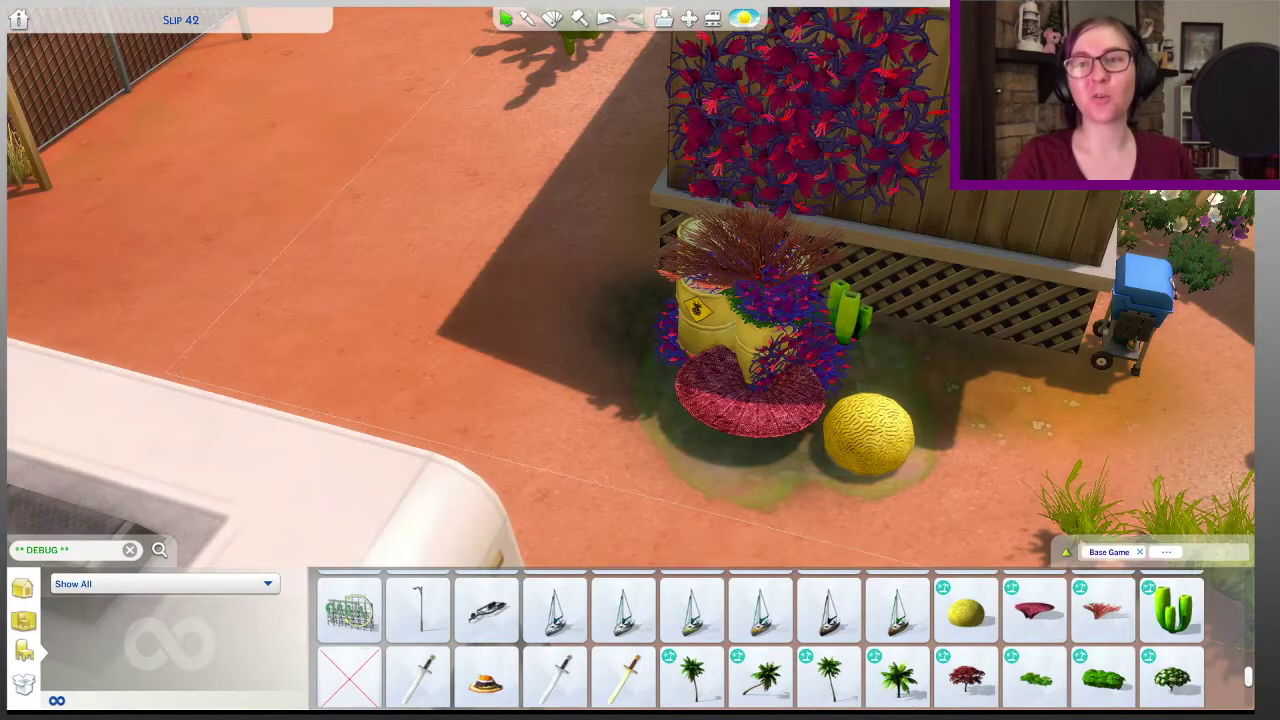
click(1172, 610)
click(700, 290)
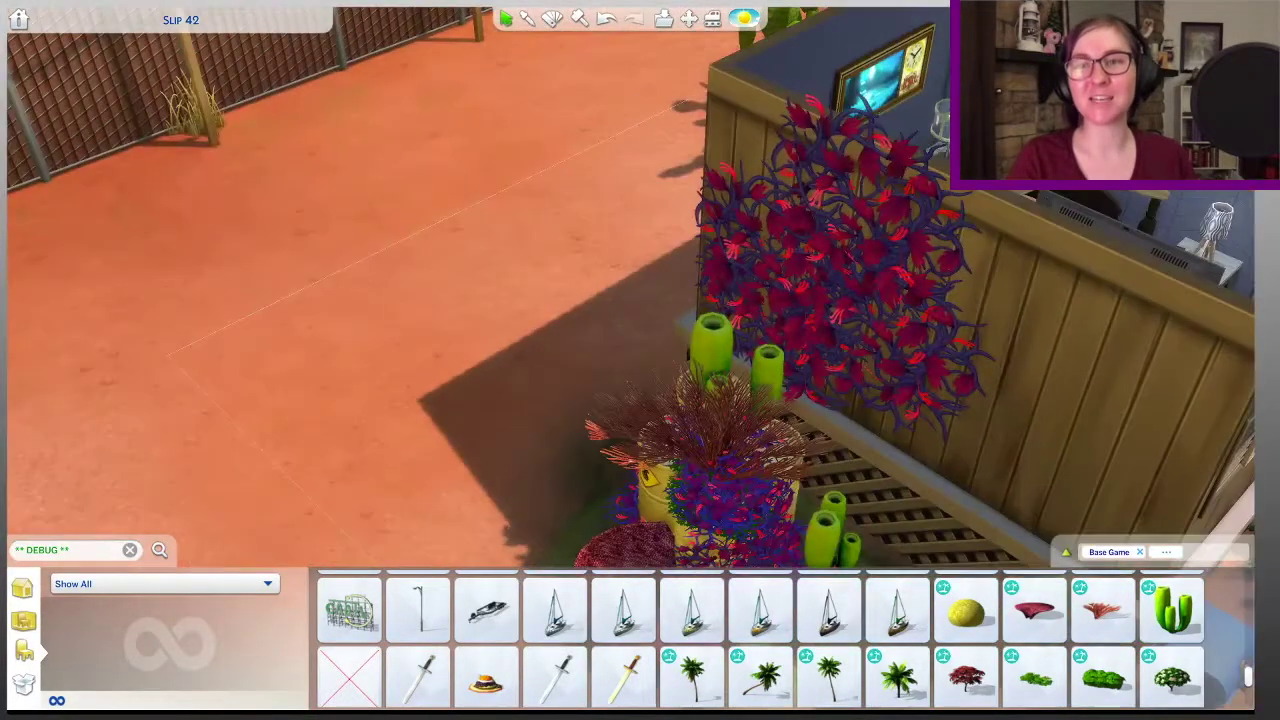
click(1035, 610)
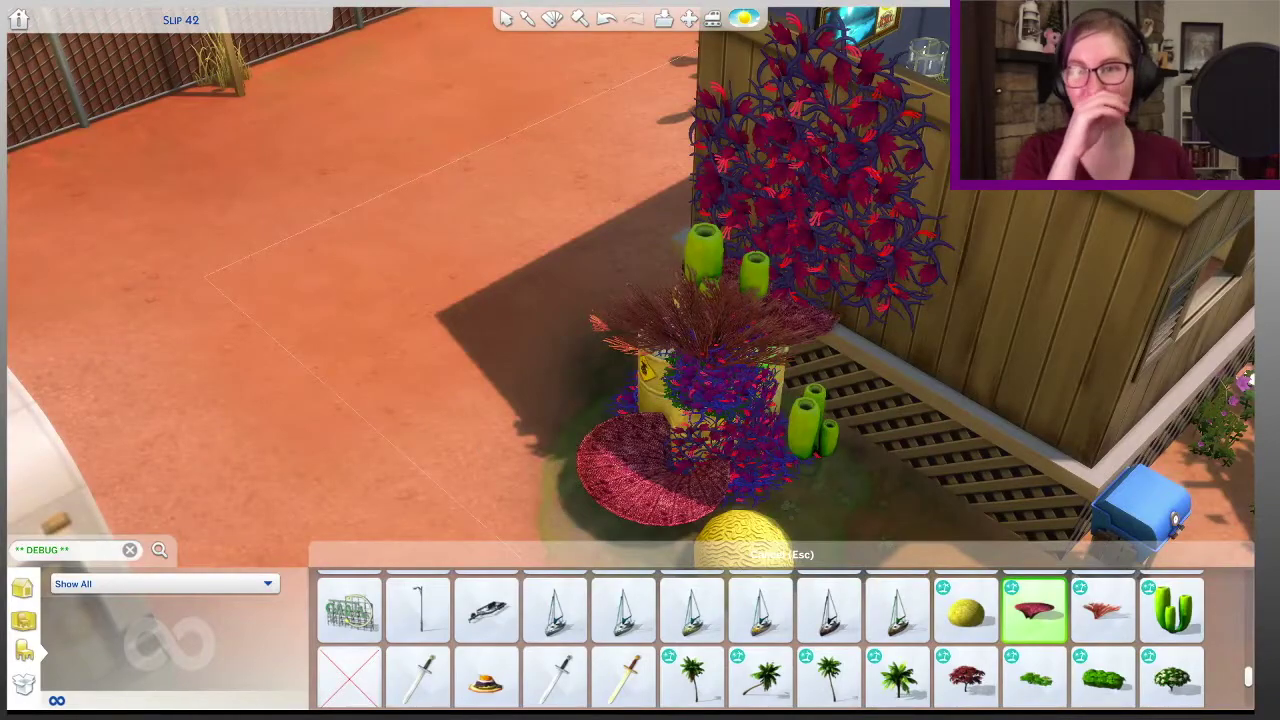
click(650, 465)
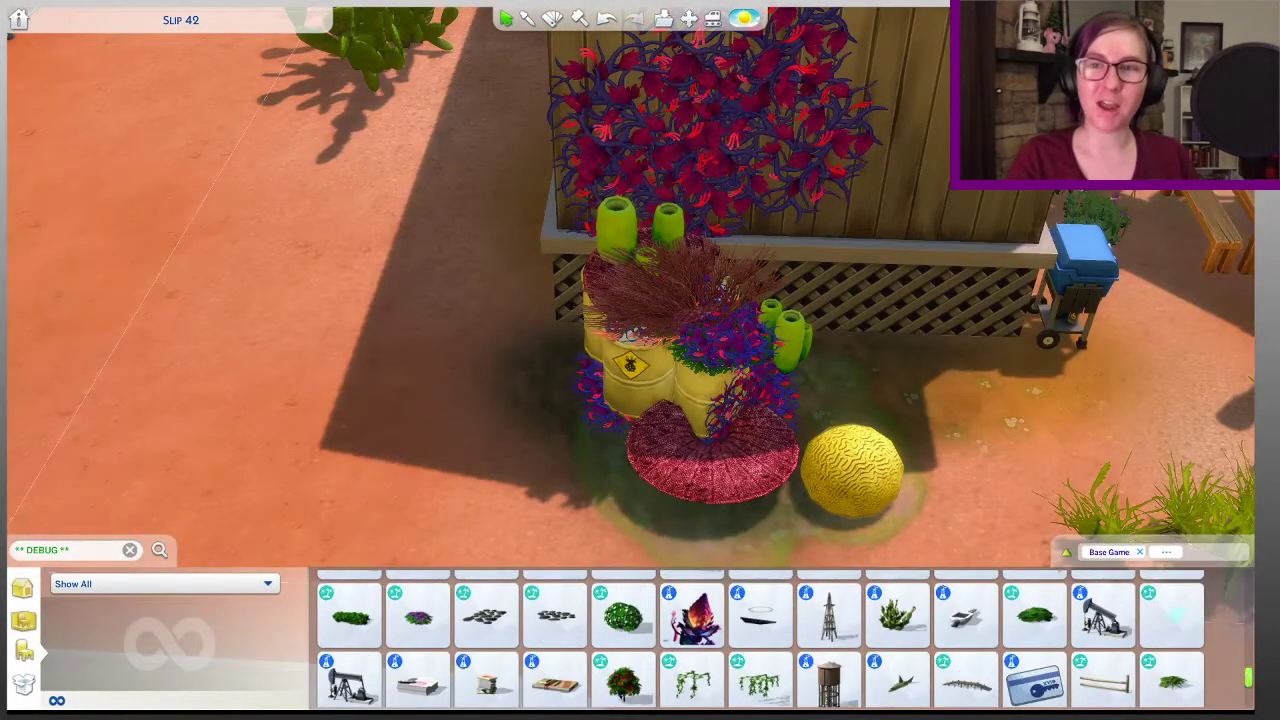
Step: Place pink branch coral, a brown fan coral and an orange tube sponge by the barrels
scroll(760, 640, down, 10)
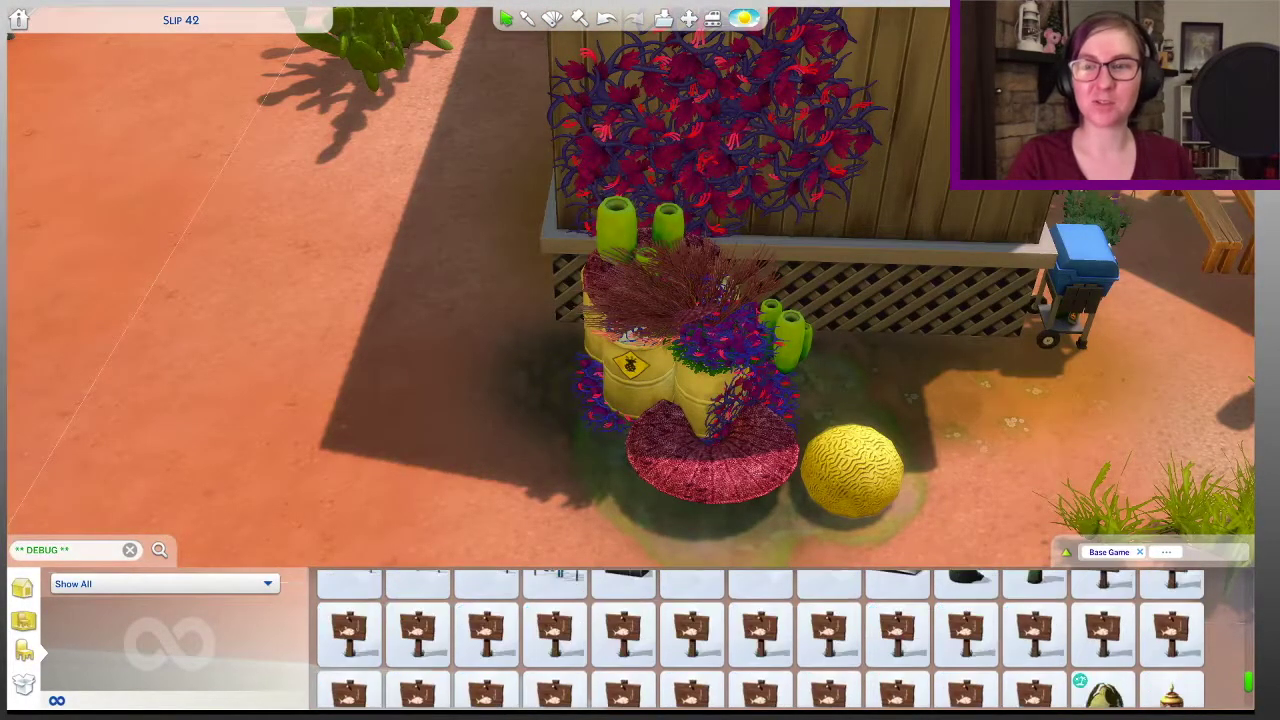
scroll(760, 640, up, 3)
click(556, 632)
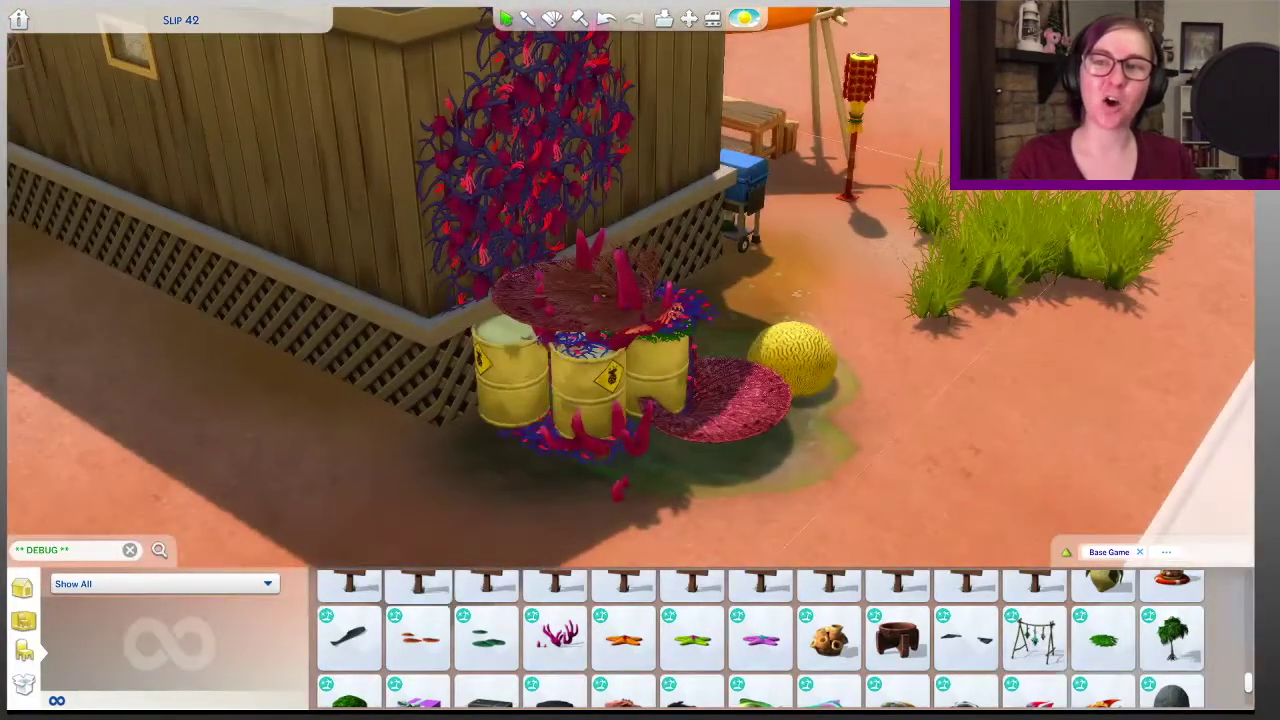
click(418, 637)
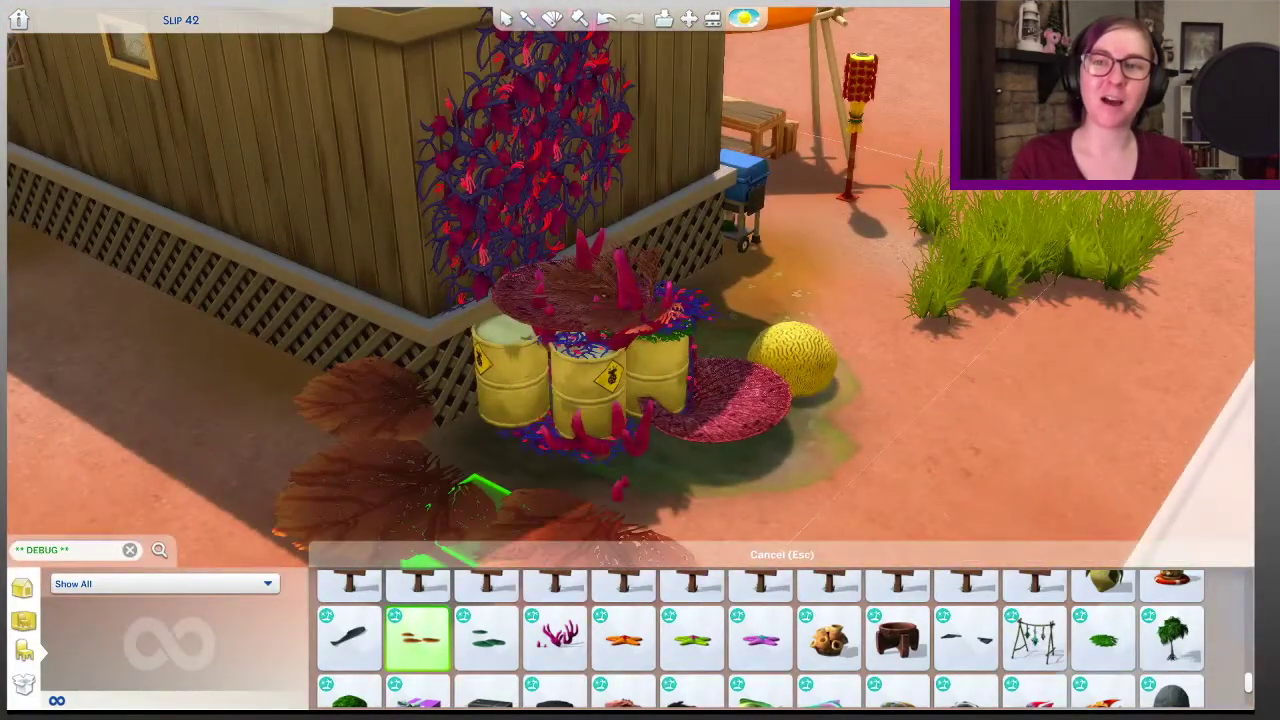
click(700, 435)
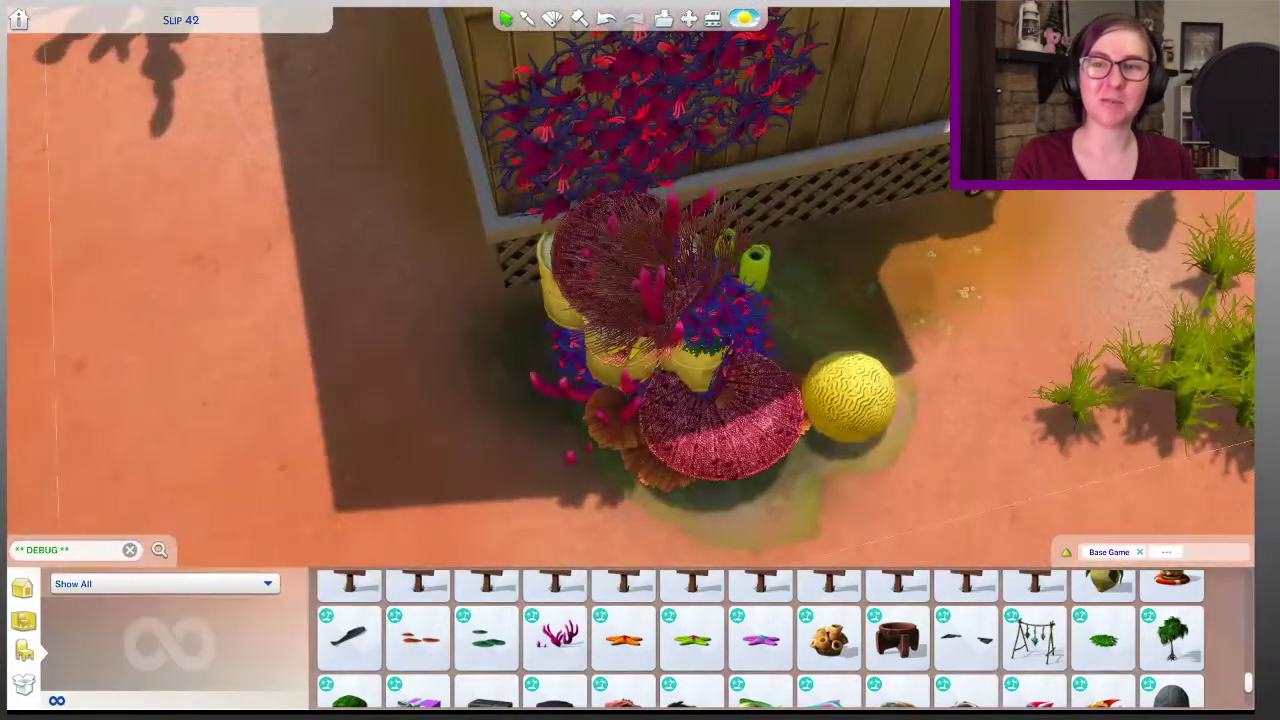
click(550, 400)
click(550, 400)
click(760, 637)
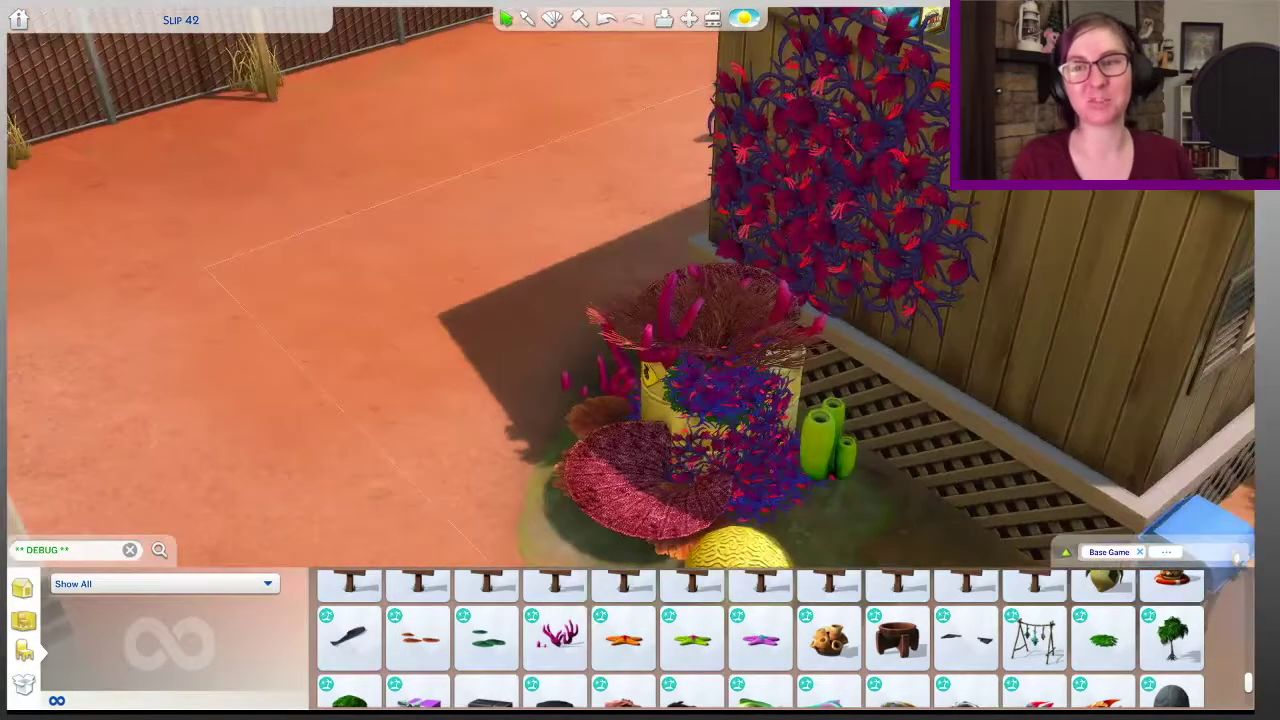
click(829, 637)
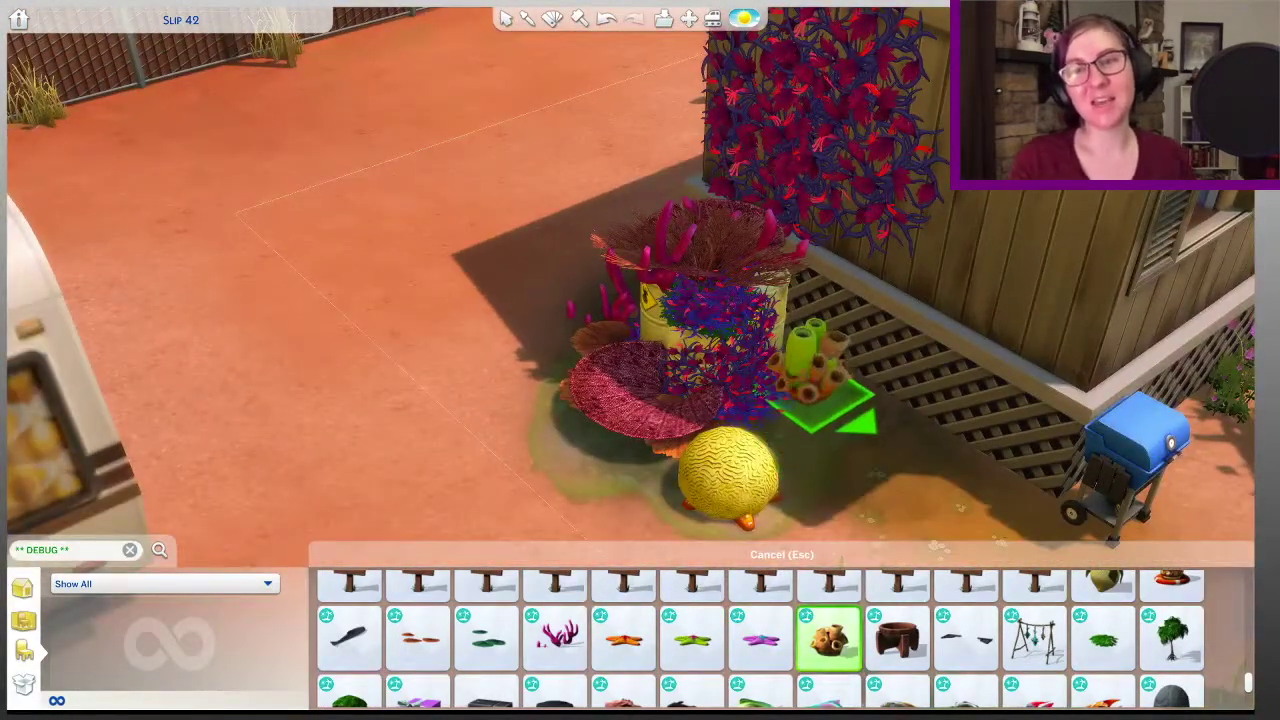
click(820, 395)
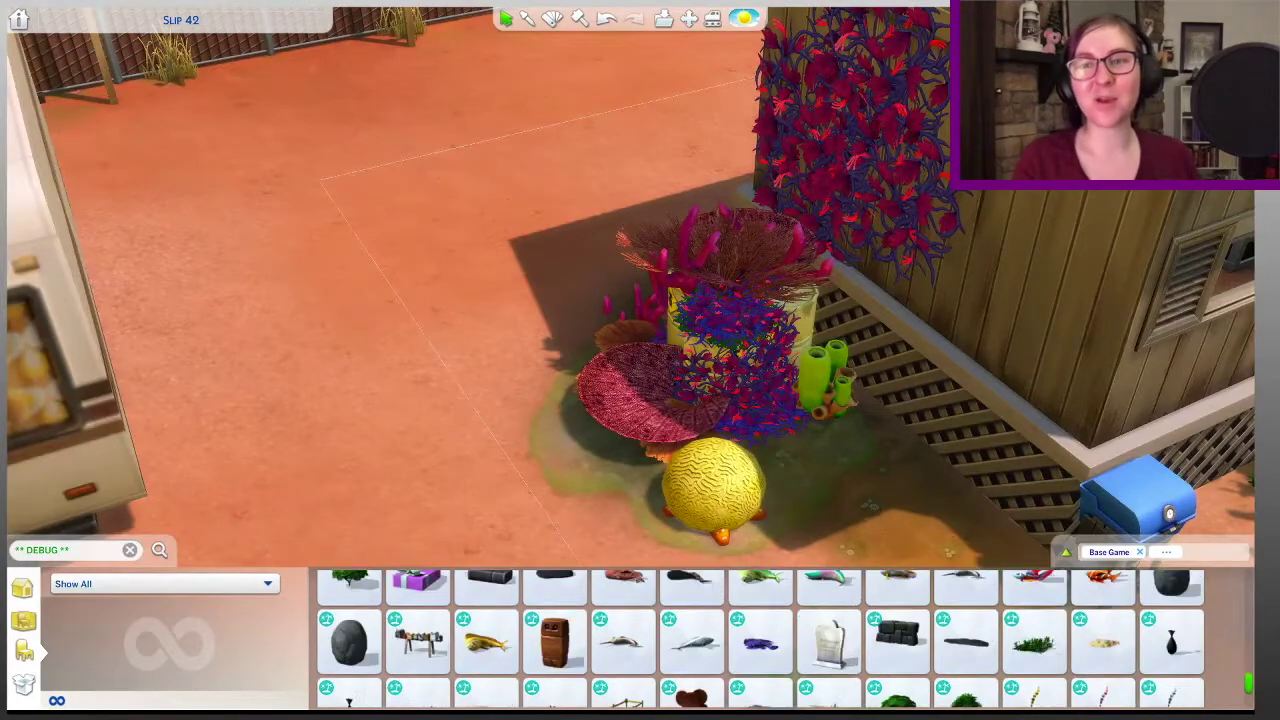
scroll(760, 638, down, 10)
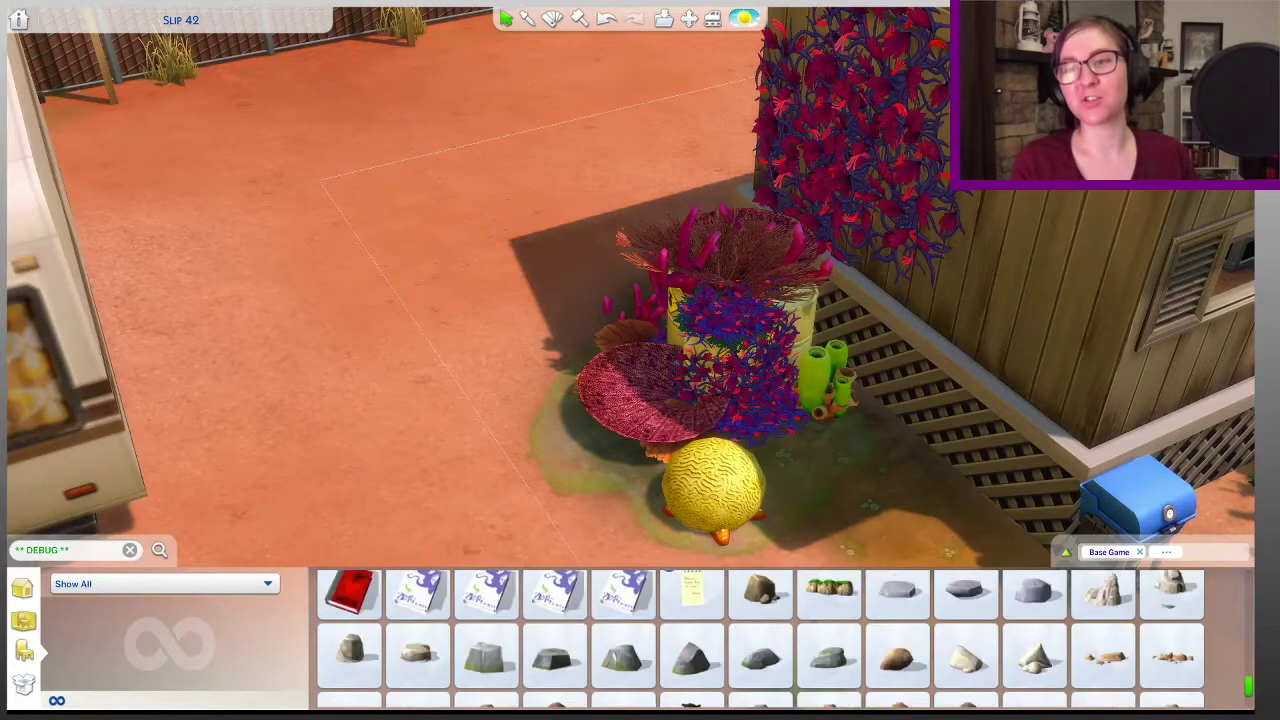
Step: Set clusters of tan desert rocks beside the coral-covered barrels and the cacti
scroll(760, 638, down, 4)
click(486, 662)
scroll(580, 240, up, 2)
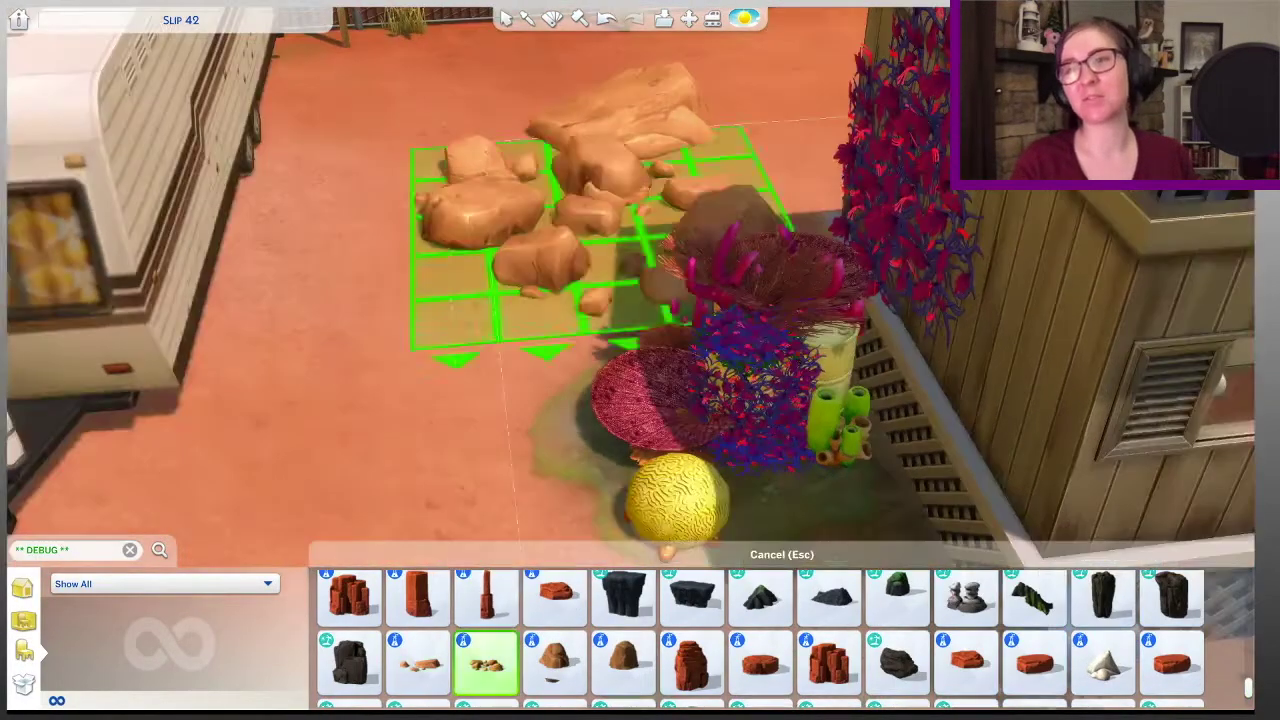
scroll(580, 240, down, 4)
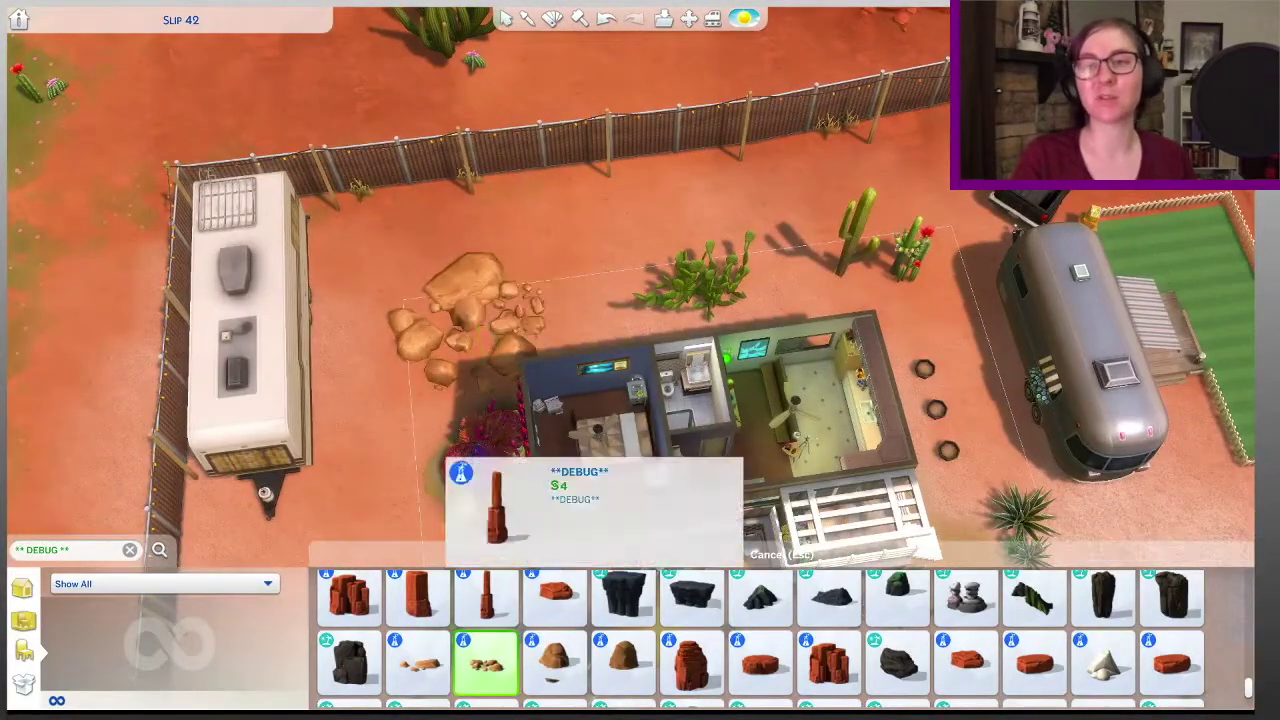
click(418, 662)
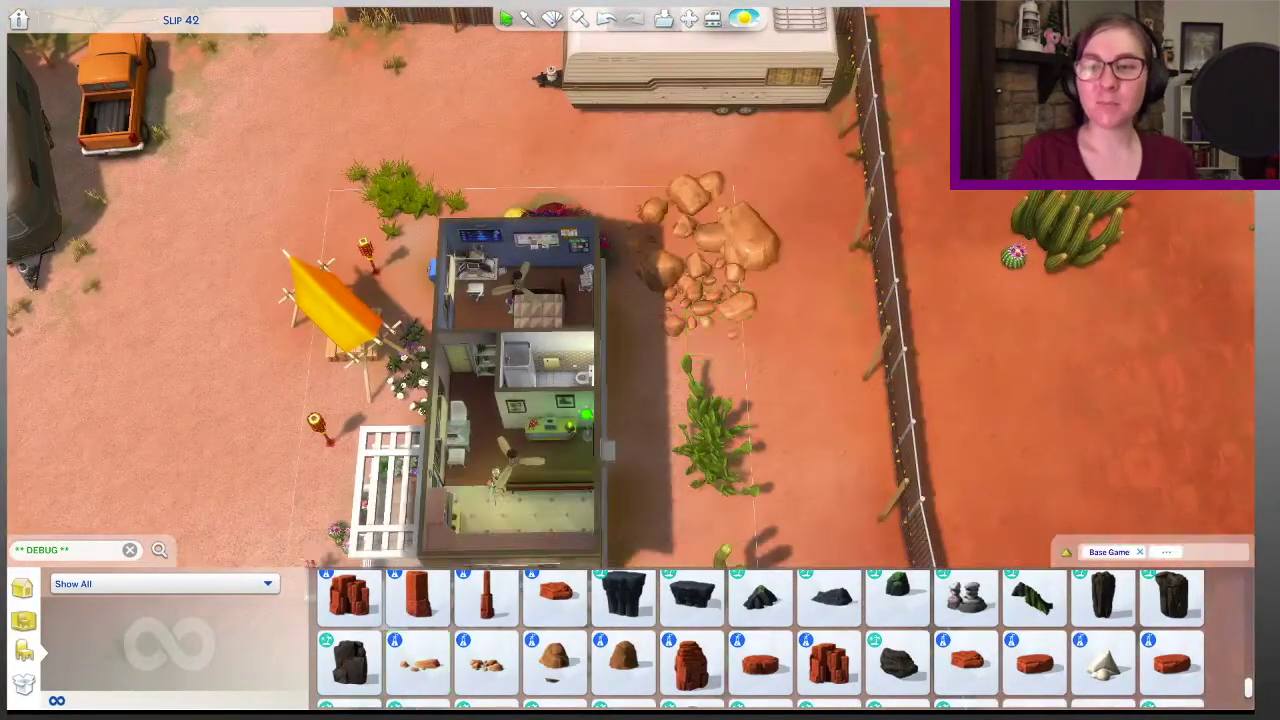
key(s)
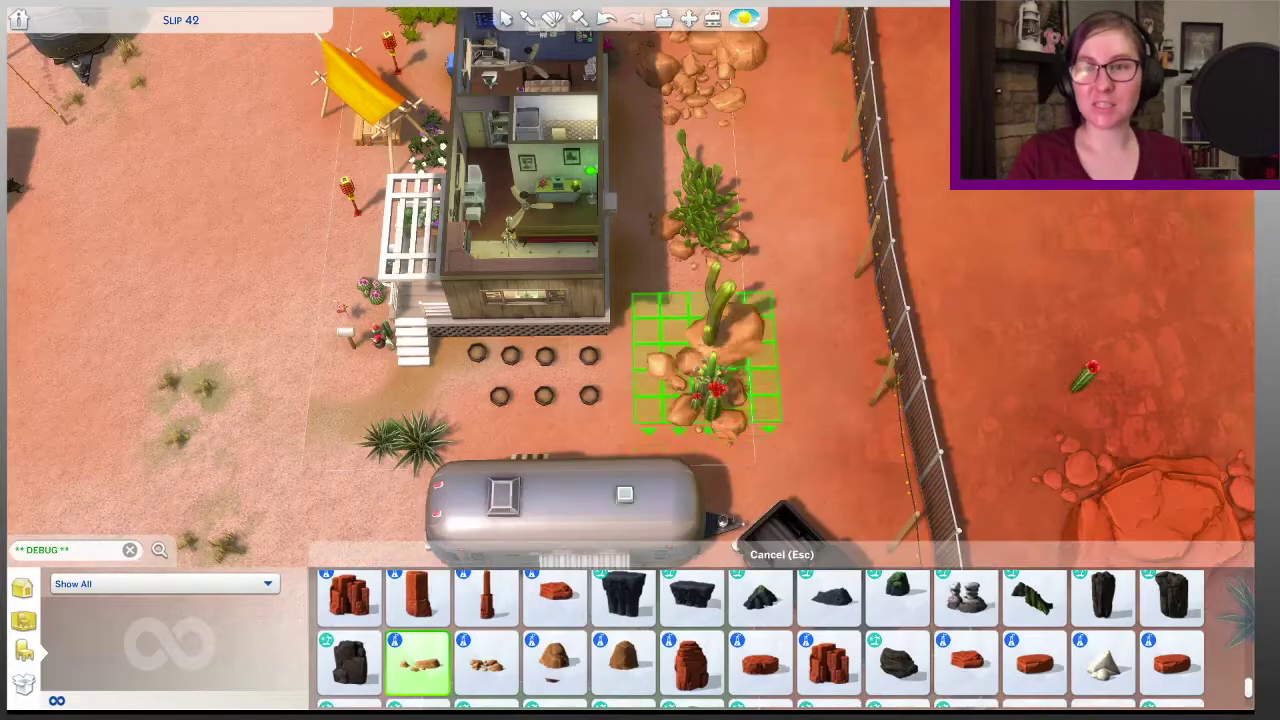
key(Escape)
scroll(640, 300, down, 4)
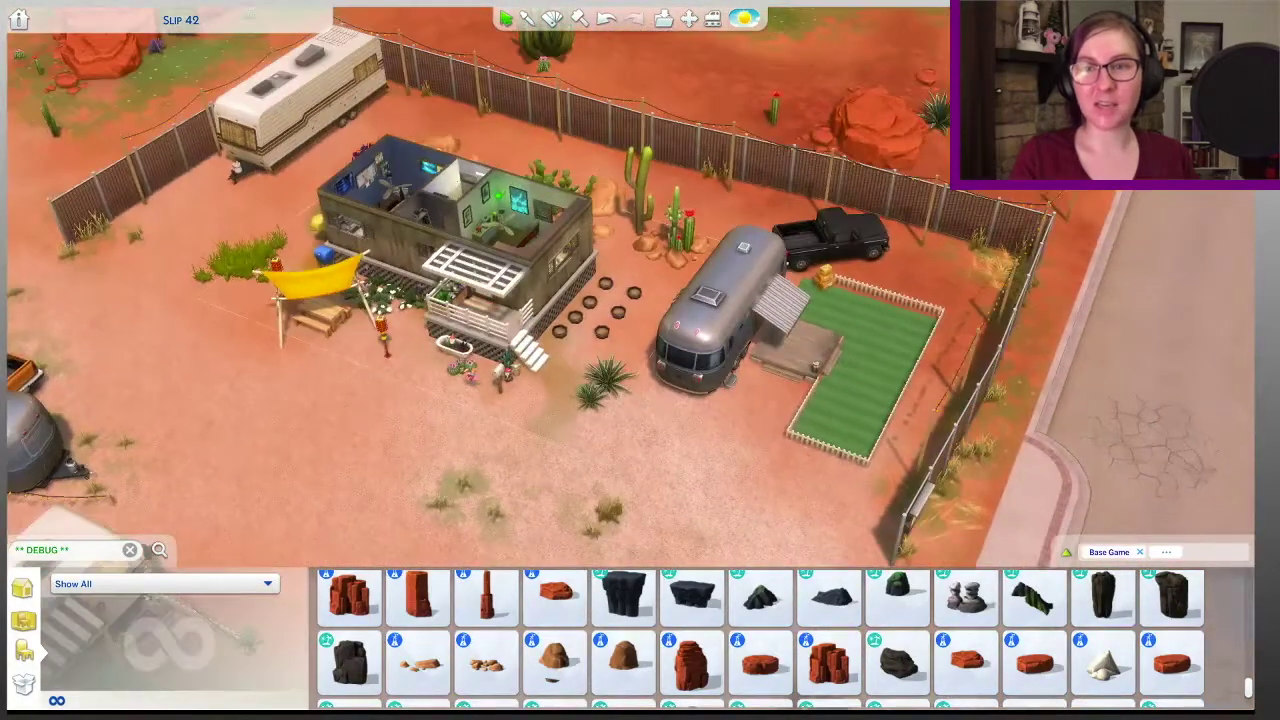
scroll(640, 300, up, 5)
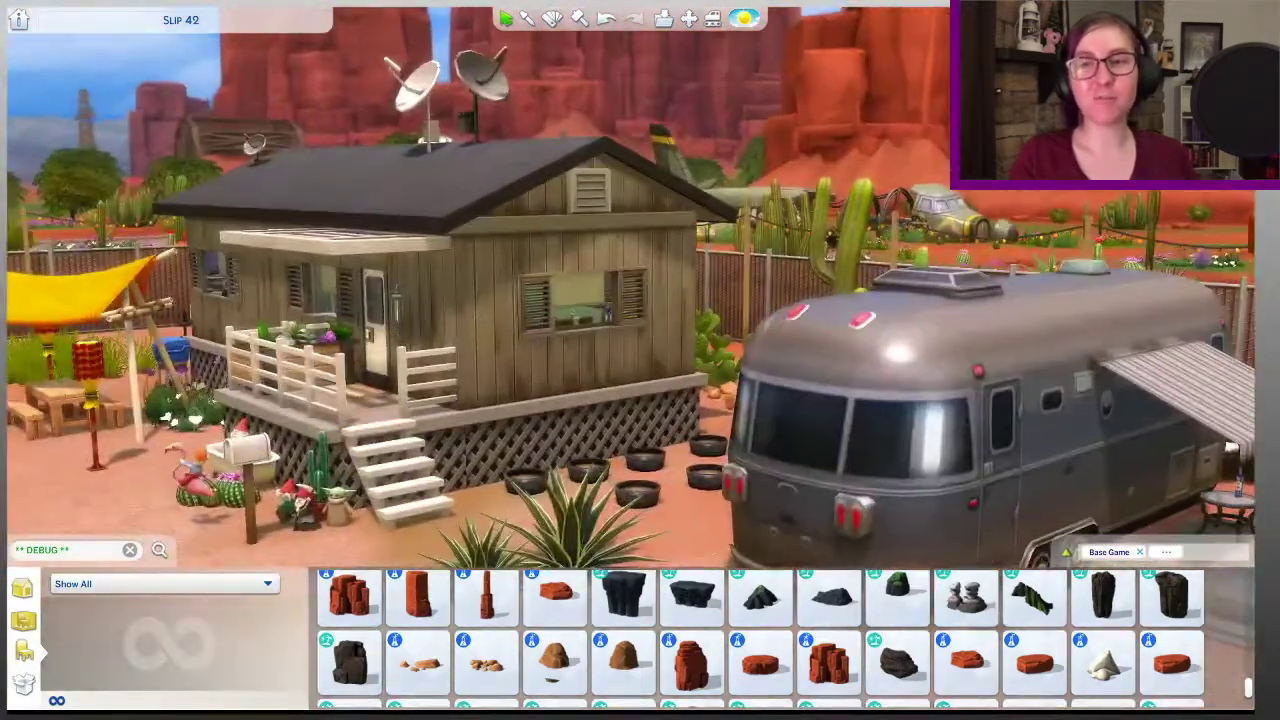
scroll(640, 300, down, 3)
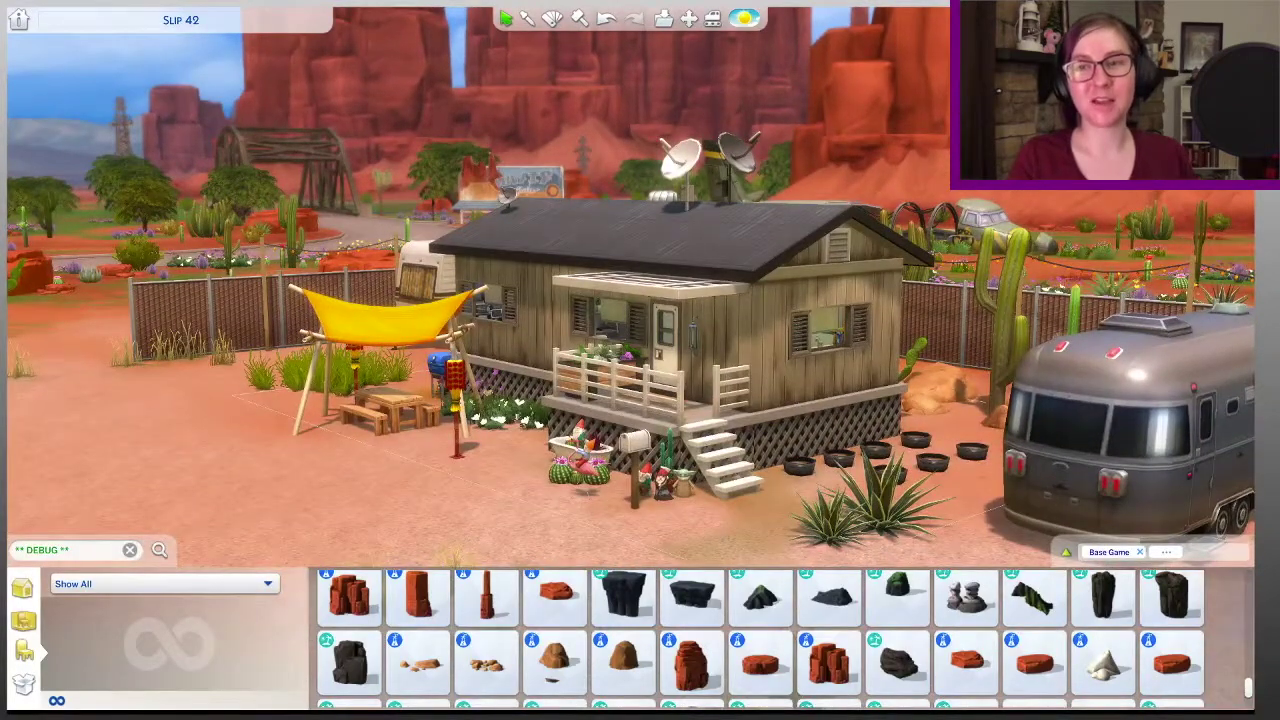